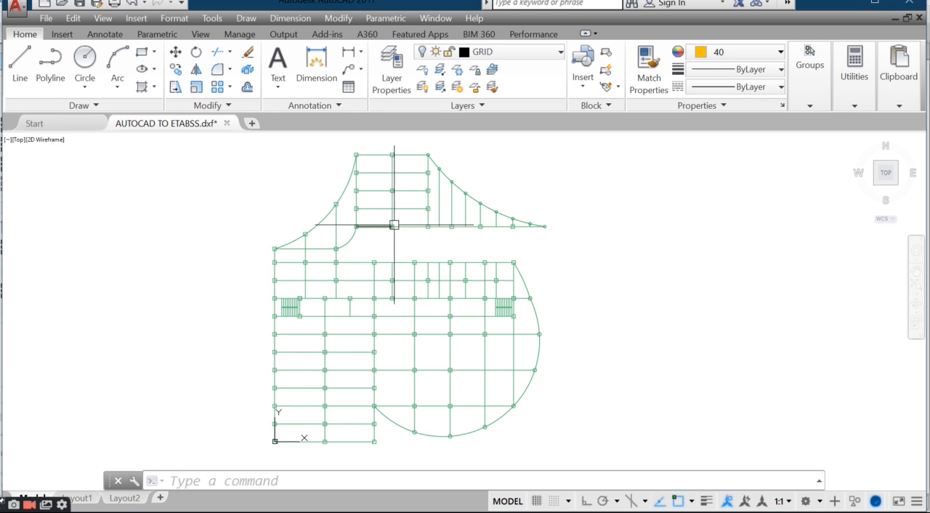
Step: Examine the floor plan's grid lines, column positions, curved edges and staircases in the AutoCAD drawing
{"action": "middle_click_drag", "start_coordinate": [406, 245], "coordinate": [403, 252]}
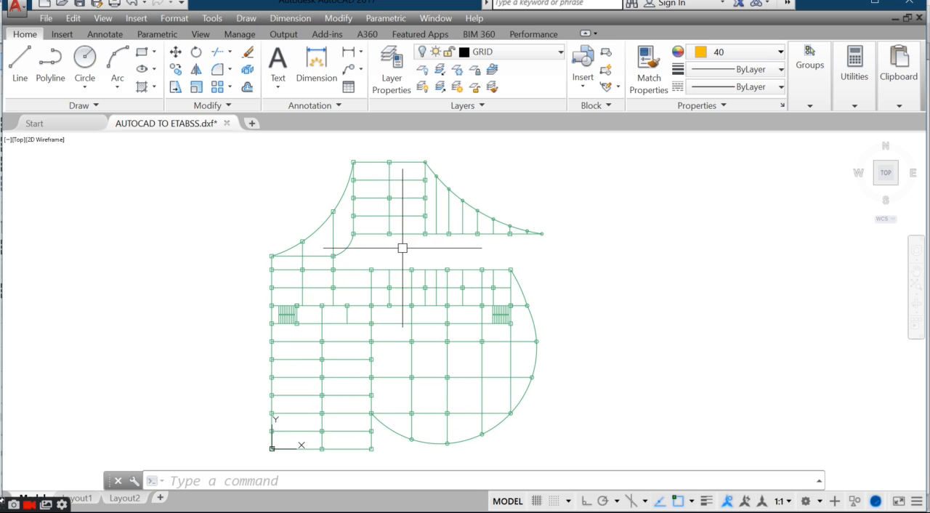
{"action": "scroll", "coordinate": [394, 262], "scroll_direction": "down", "scroll_amount": 2}
{"action": "scroll", "coordinate": [388, 270], "scroll_direction": "up", "scroll_amount": 2}
{"action": "middle_click_drag", "start_coordinate": [400, 272], "coordinate": [396, 276]}
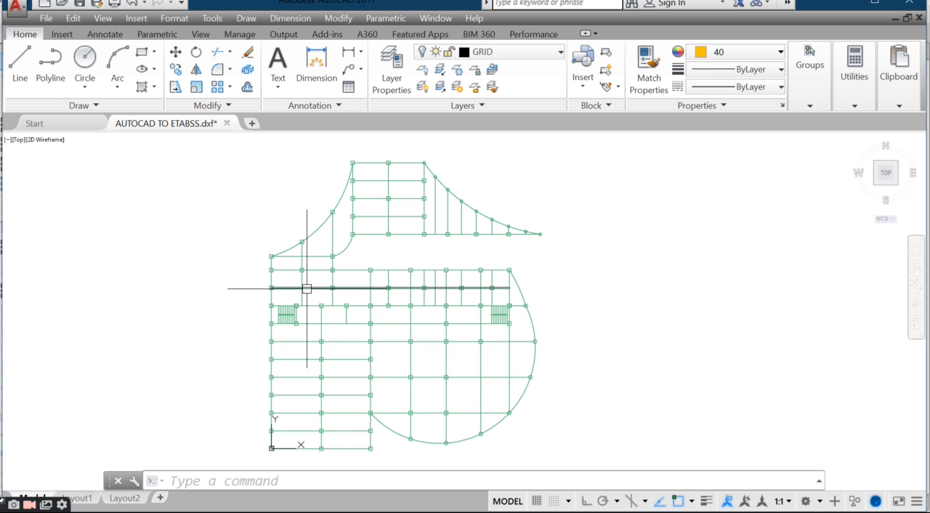
{"action": "middle_click_drag", "start_coordinate": [654, 324], "coordinate": [639, 306]}
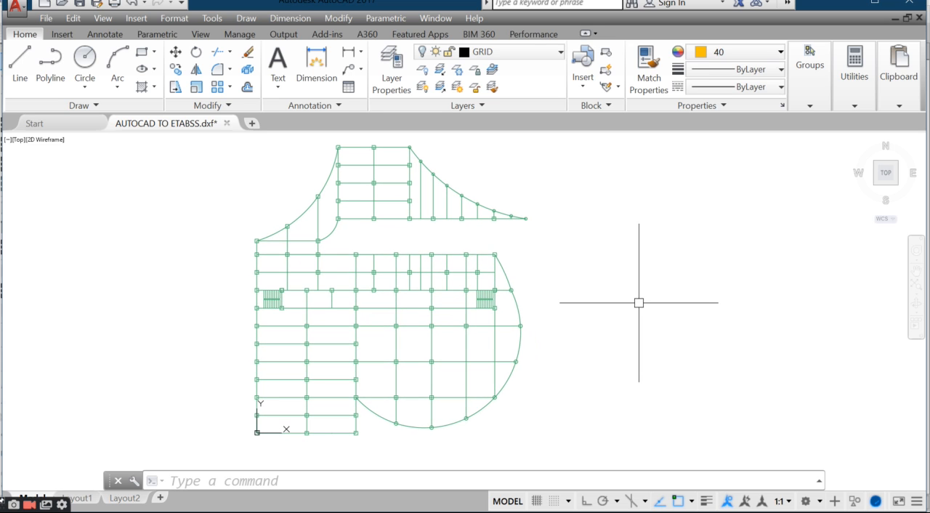
{"action": "mouse_move", "coordinate": [375, 310]}
{"action": "middle_mouse_down"}
{"action": "mouse_move", "coordinate": [386, 327]}
{"action": "mouse_move", "coordinate": [414, 321]}
{"action": "middle_mouse_up"}
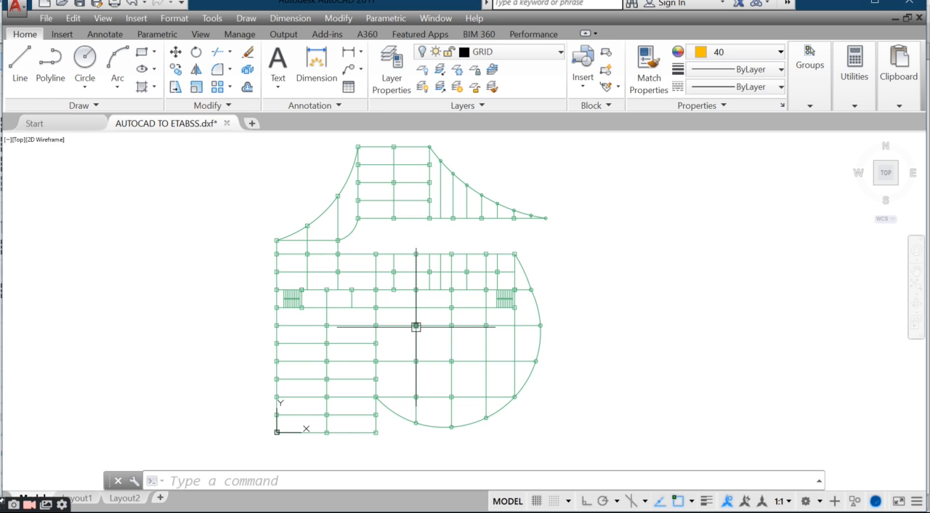
{"action": "scroll", "coordinate": [416, 322], "scroll_direction": "up", "scroll_amount": 2}
{"action": "scroll", "coordinate": [415, 322], "scroll_direction": "down", "scroll_amount": 2}
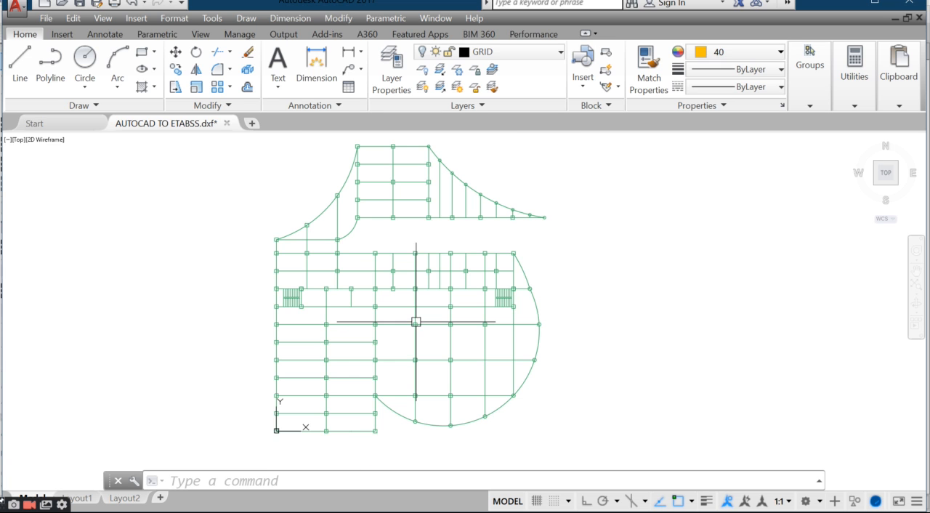
{"action": "middle_click_drag", "start_coordinate": [405, 358], "coordinate": [396, 377]}
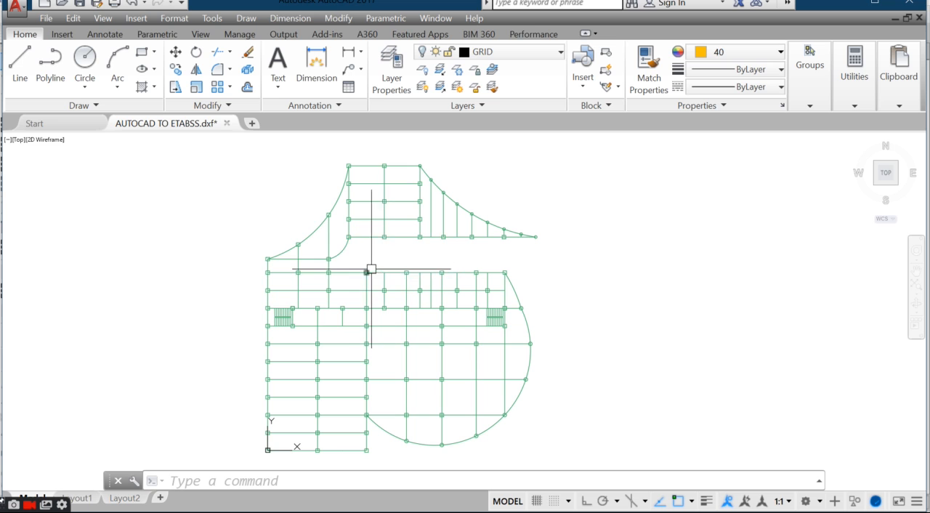
{"action": "mouse_move", "coordinate": [319, 406]}
{"action": "middle_mouse_down"}
{"action": "mouse_move", "coordinate": [315, 359]}
{"action": "mouse_move", "coordinate": [353, 388]}
{"action": "middle_mouse_up"}
{"action": "middle_click_drag", "start_coordinate": [445, 360], "coordinate": [435, 372]}
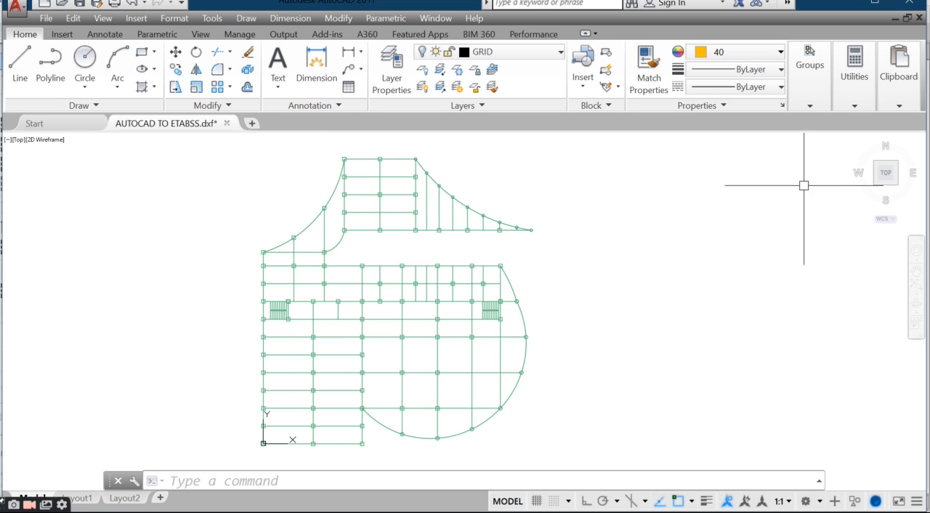
Step: Switch to ETABS and inspect the imported floor plan in the 3-D view
{"action": "left_click", "coordinate": [396, 6]}
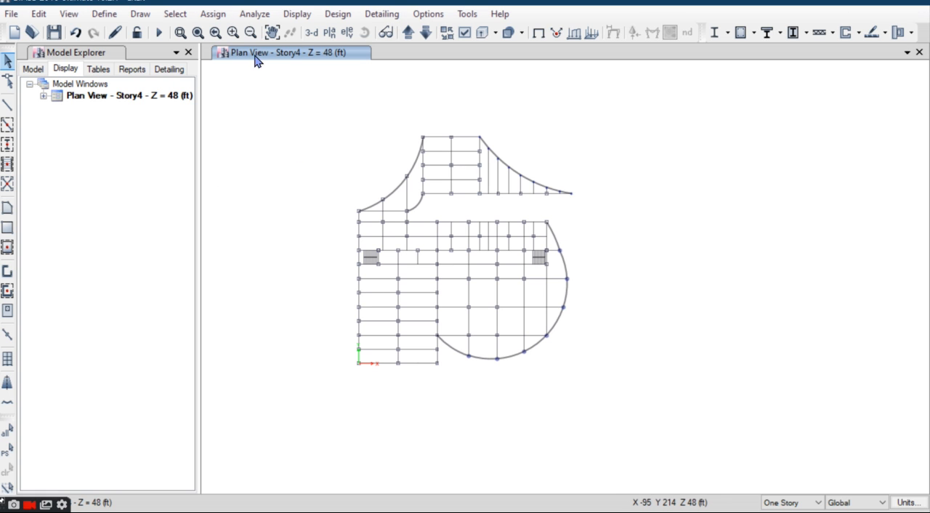
{"action": "left_click", "coordinate": [311, 33]}
{"action": "middle_click_drag", "start_coordinate": [588, 239], "coordinate": [473, 266], "text": "shift"}
{"action": "scroll", "coordinate": [492, 269], "scroll_direction": "up", "scroll_amount": 4}
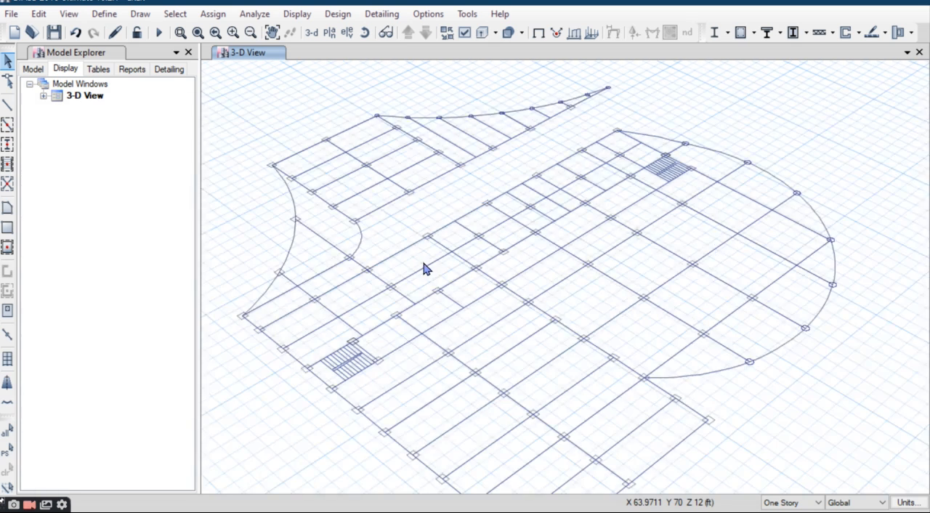
{"action": "scroll", "coordinate": [426, 269], "scroll_direction": "down", "scroll_amount": 5}
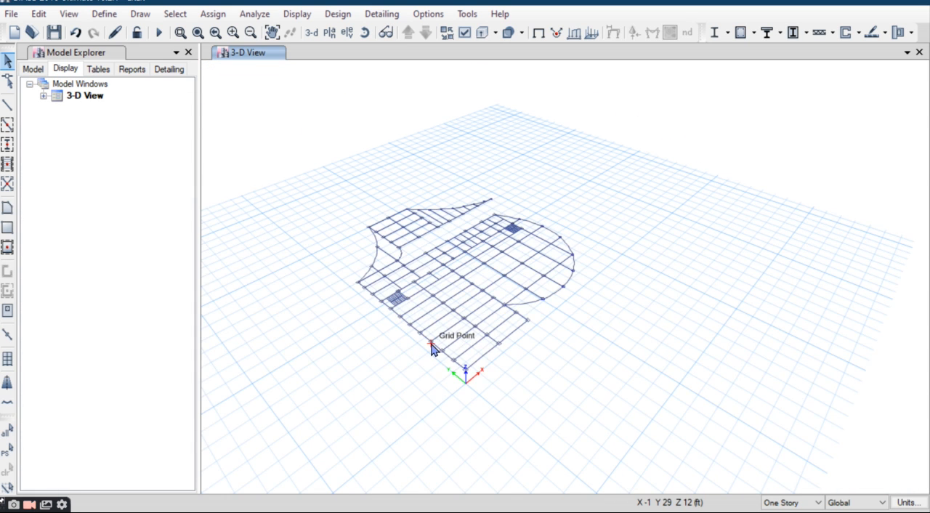
{"action": "scroll", "coordinate": [431, 349], "scroll_direction": "up", "scroll_amount": 5}
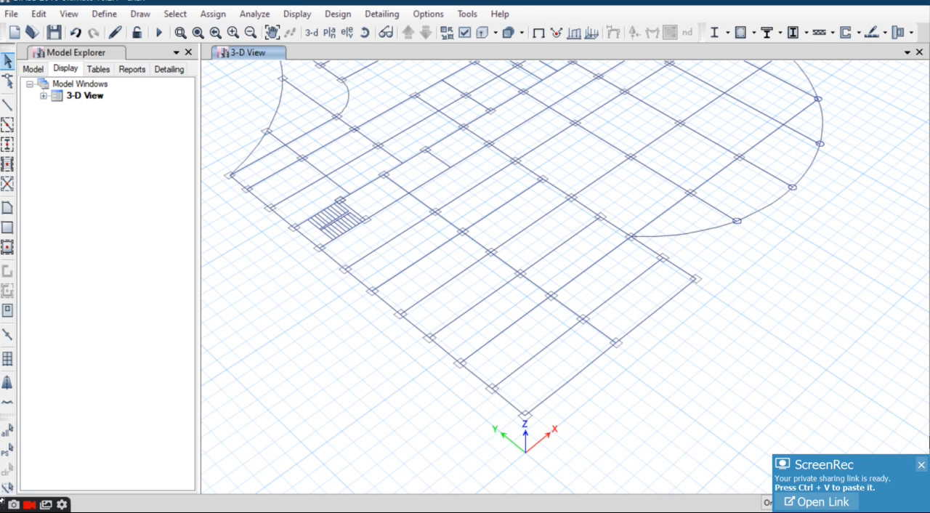
{"action": "left_click", "coordinate": [922, 464]}
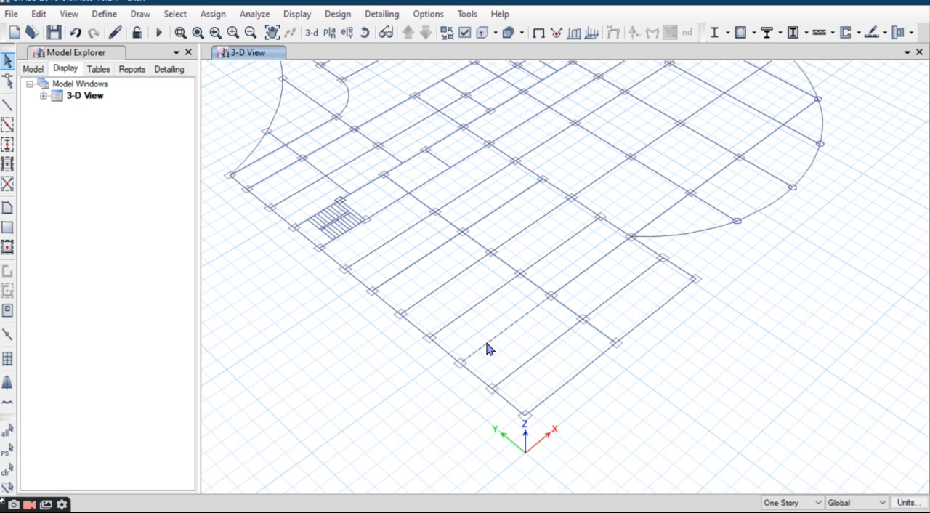
{"action": "left_click", "coordinate": [520, 368]}
{"action": "scroll", "coordinate": [557, 322], "scroll_direction": "down", "scroll_amount": 5}
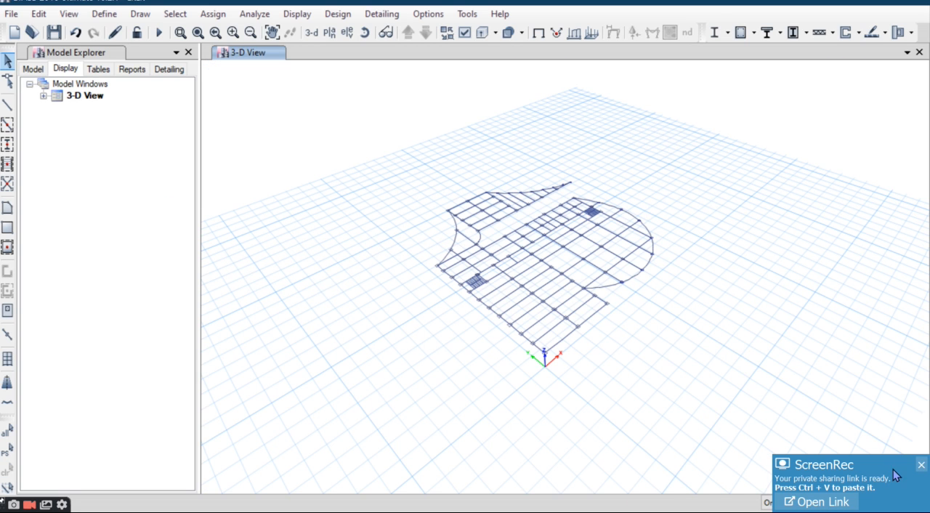
{"action": "left_click", "coordinate": [920, 465]}
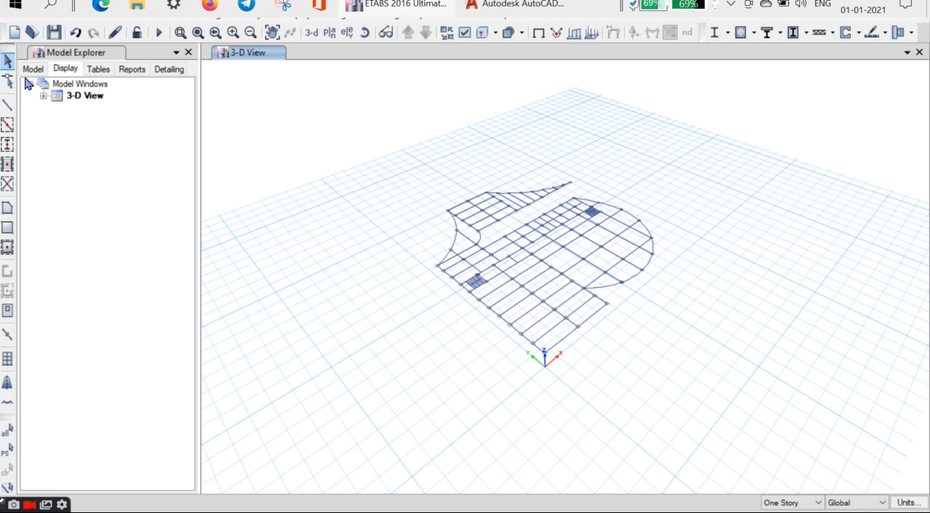
{"action": "left_click", "coordinate": [11, 14]}
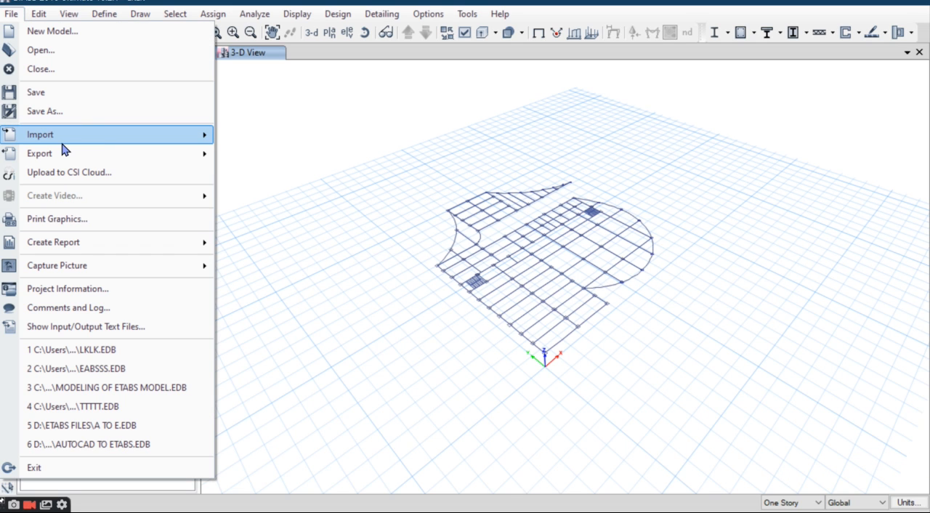
{"action": "mouse_move", "coordinate": [64, 143]}
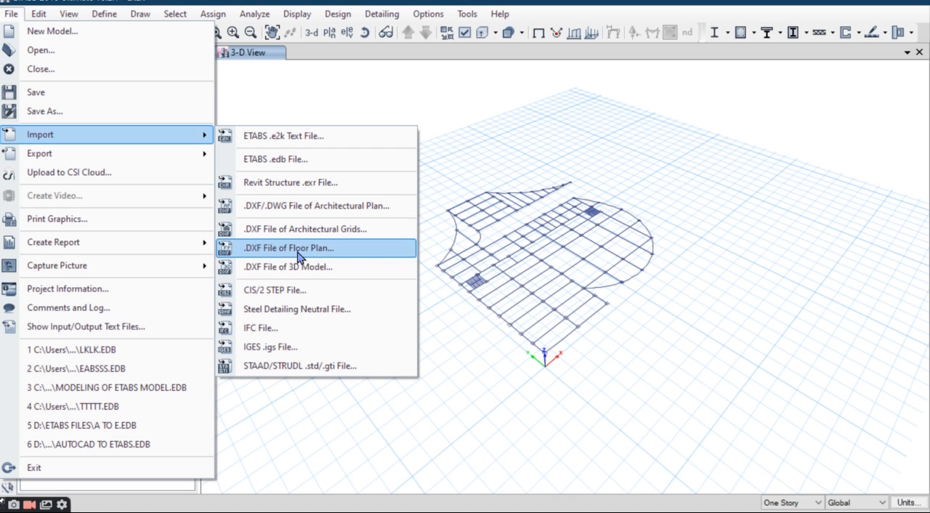
{"action": "left_click", "coordinate": [346, 244]}
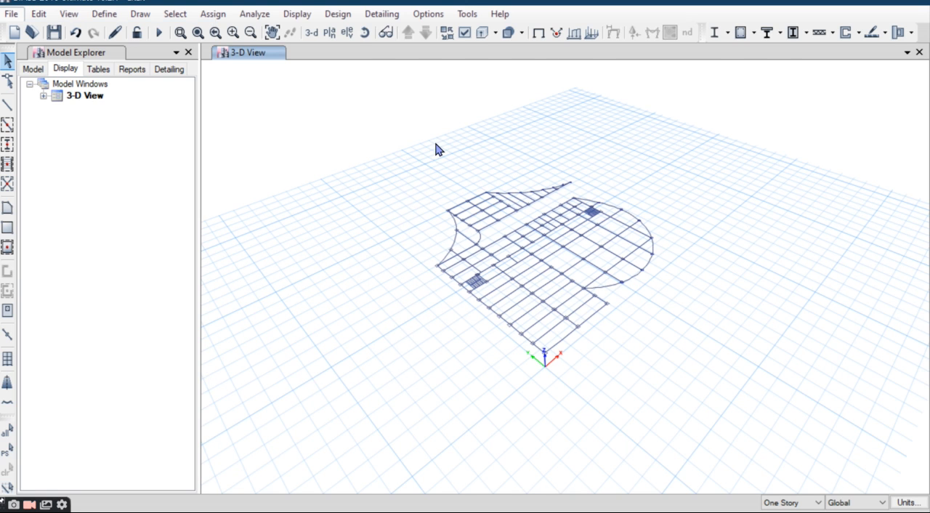
Step: Open the plan view of Story1 using the default plan from the story level
{"action": "scroll", "coordinate": [506, 294], "scroll_direction": "up", "scroll_amount": 3}
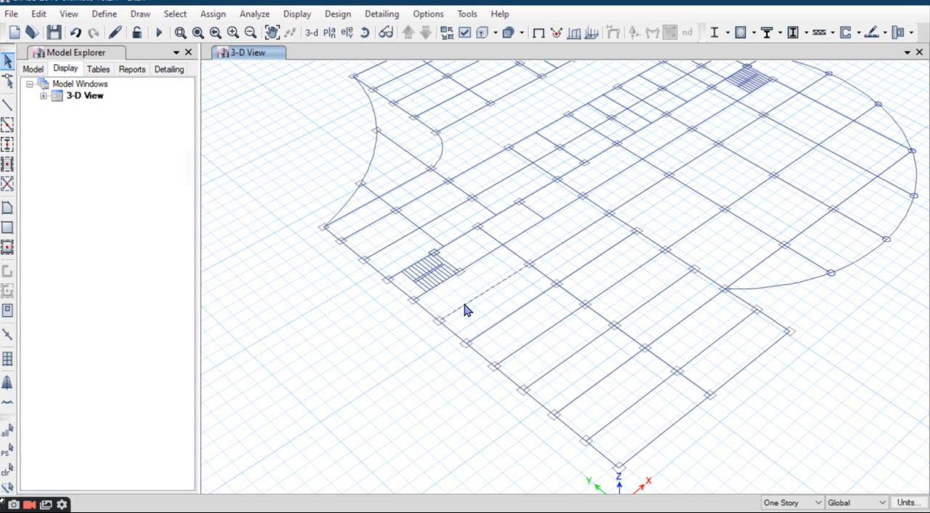
{"action": "scroll", "coordinate": [444, 332], "scroll_direction": "up", "scroll_amount": 4}
{"action": "scroll", "coordinate": [448, 343], "scroll_direction": "down", "scroll_amount": 5}
{"action": "left_click", "coordinate": [329, 32]}
{"action": "left_click", "coordinate": [394, 226]}
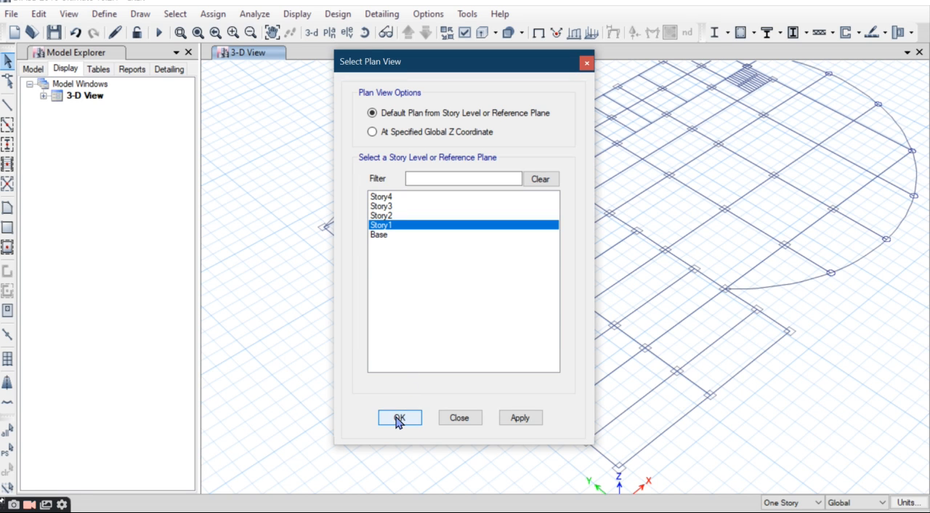
{"action": "left_click", "coordinate": [398, 418]}
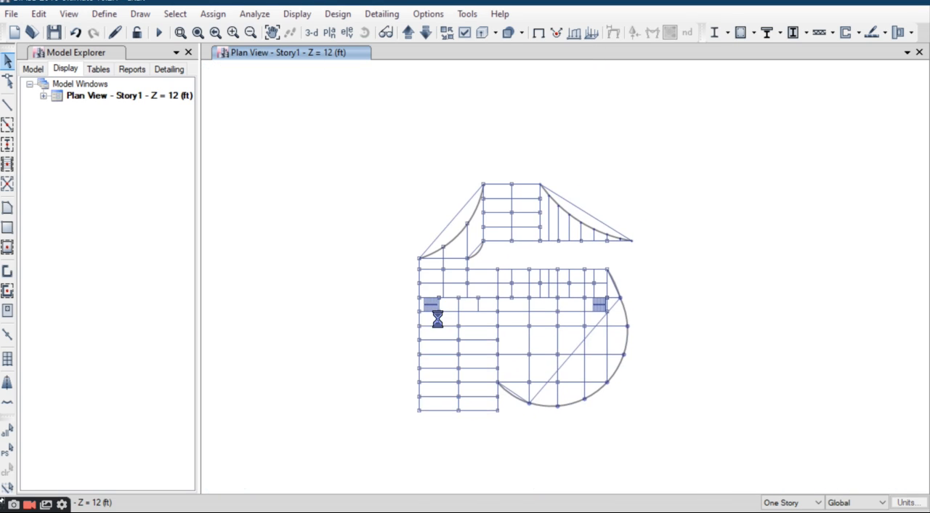
{"action": "scroll", "coordinate": [422, 407], "scroll_direction": "up", "scroll_amount": 5}
{"action": "middle_click_drag", "start_coordinate": [438, 349], "coordinate": [438, 329]}
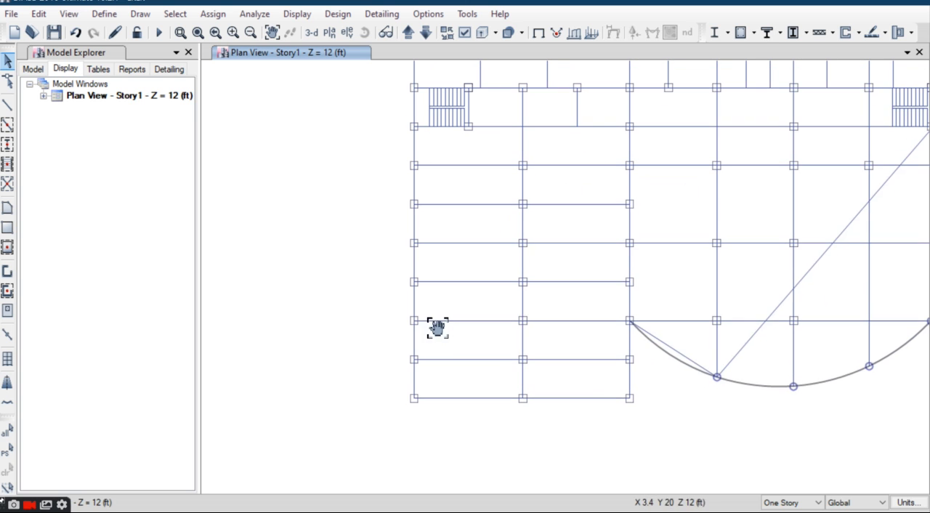
{"action": "middle_click_drag", "start_coordinate": [432, 424], "coordinate": [433, 370]}
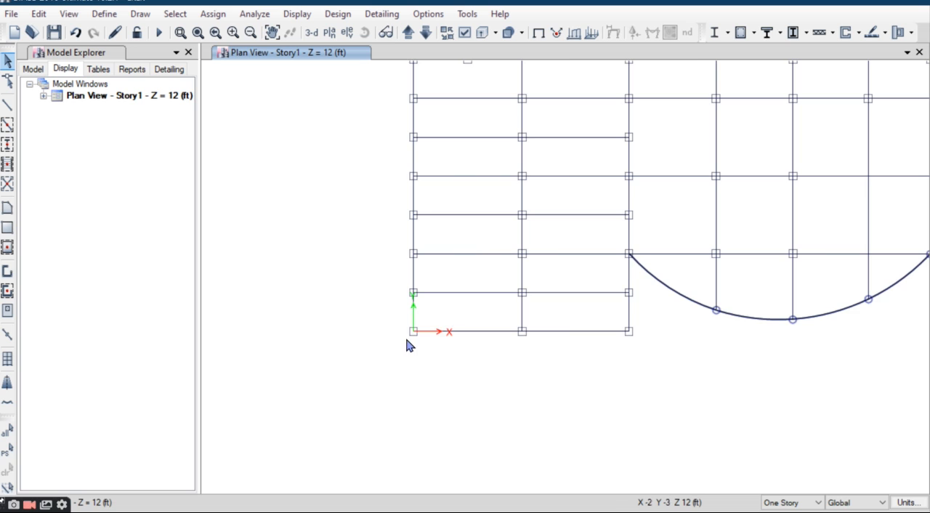
{"action": "scroll", "coordinate": [407, 345], "scroll_direction": "up", "scroll_amount": 3}
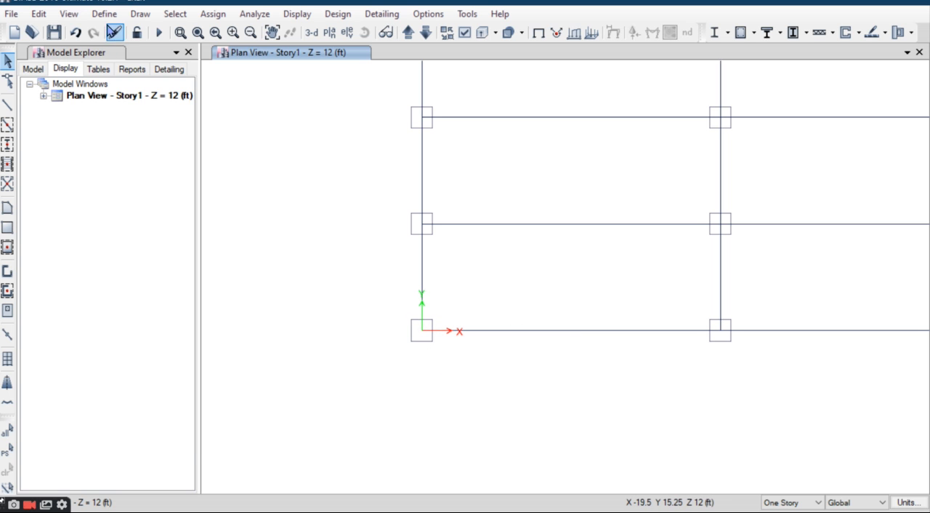
Step: Add a new concrete material for region India with the Indian standard and grade M30
{"action": "left_click", "coordinate": [104, 14]}
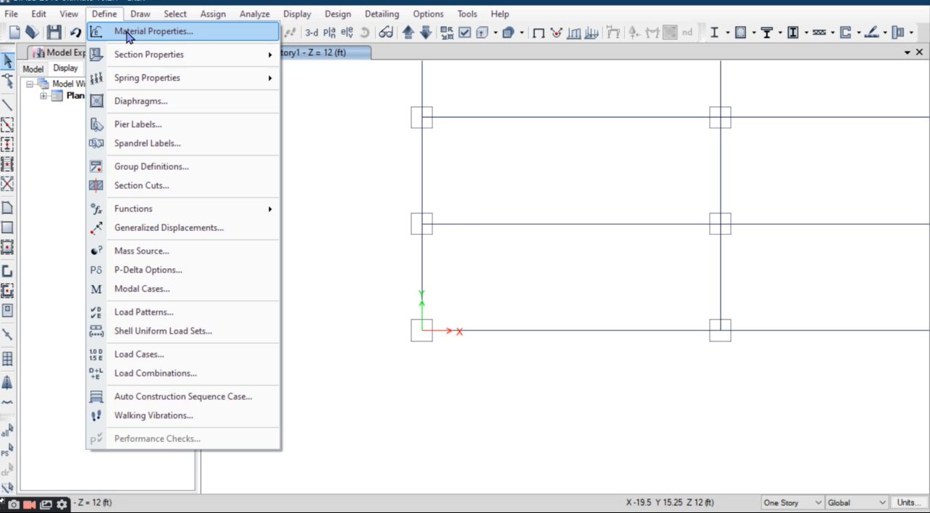
{"action": "left_click", "coordinate": [127, 34]}
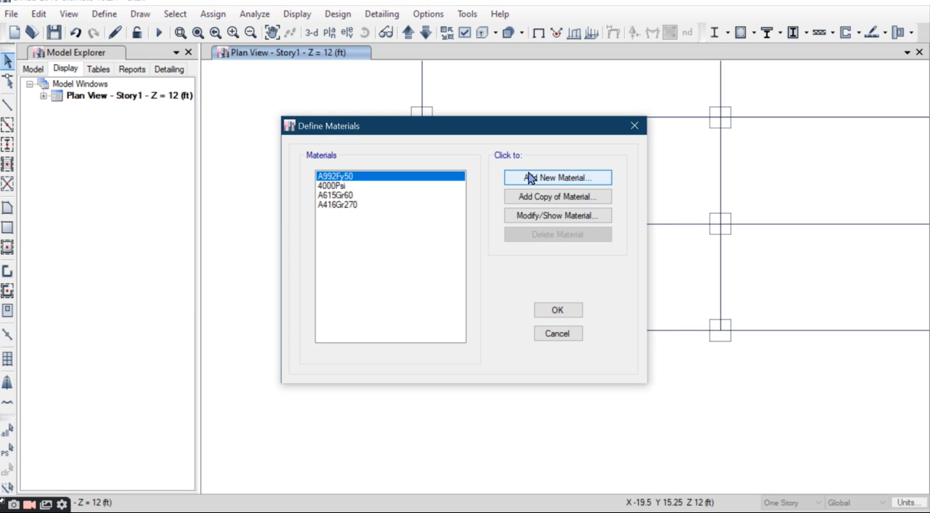
{"action": "left_click", "coordinate": [536, 175]}
{"action": "left_click", "coordinate": [440, 213]}
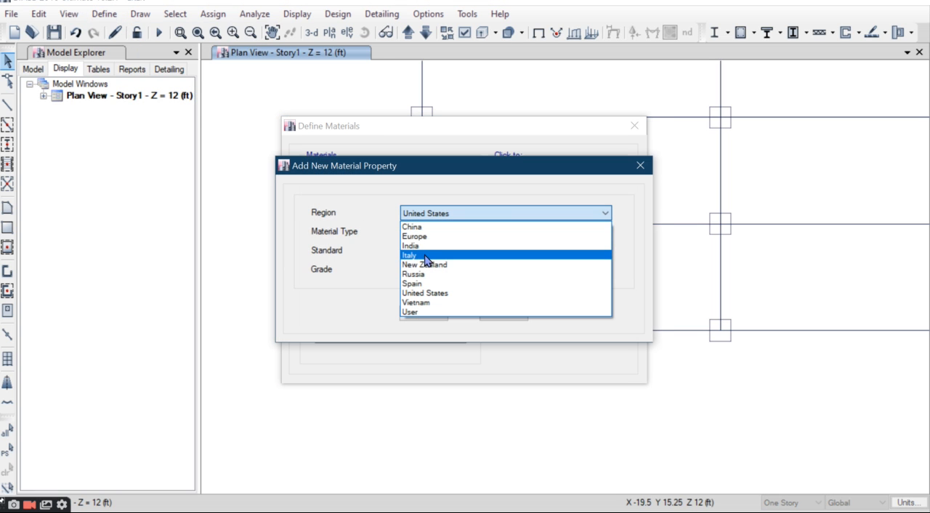
{"action": "left_click", "coordinate": [428, 246]}
{"action": "left_click", "coordinate": [441, 233]}
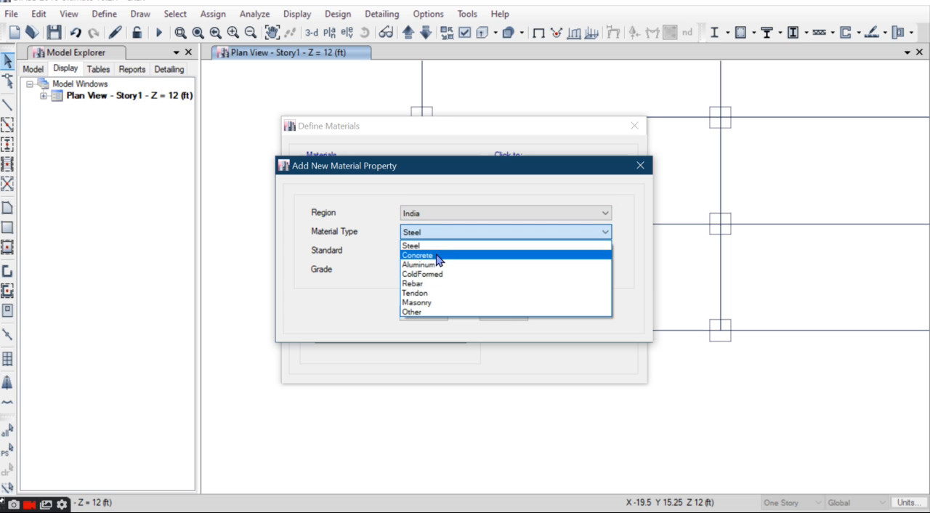
{"action": "left_click", "coordinate": [435, 255]}
{"action": "left_click", "coordinate": [423, 313]}
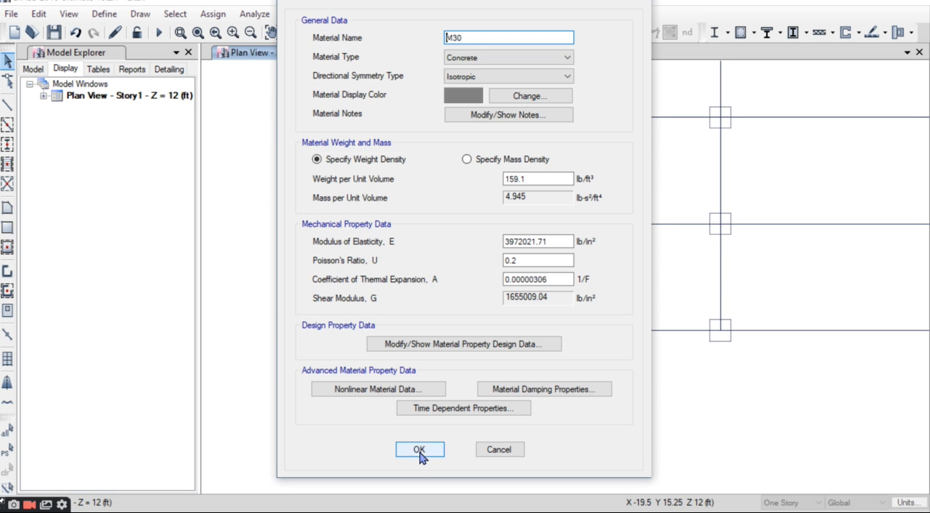
{"action": "left_click", "coordinate": [420, 448]}
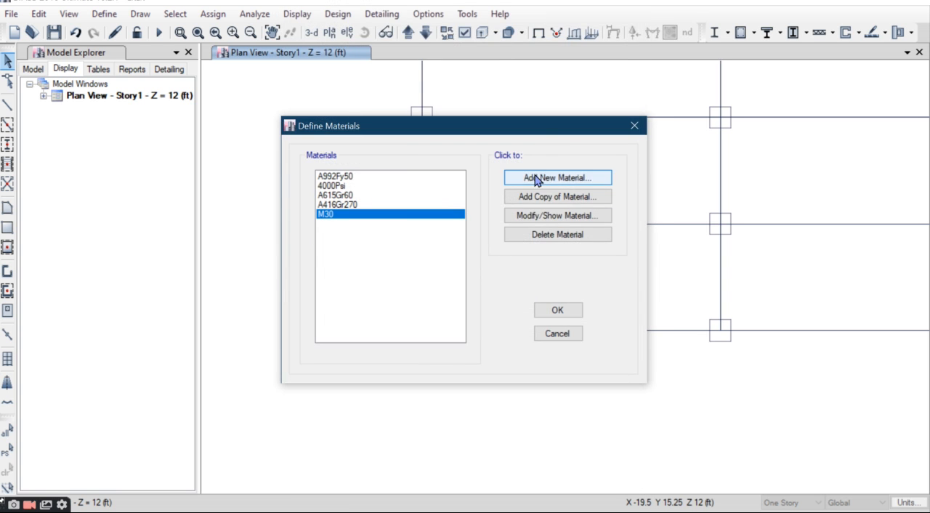
Step: Add a rebar material for region India with grade HYSD Grade 500 and accept the material definitions
{"action": "left_click", "coordinate": [536, 179]}
{"action": "left_click", "coordinate": [442, 232]}
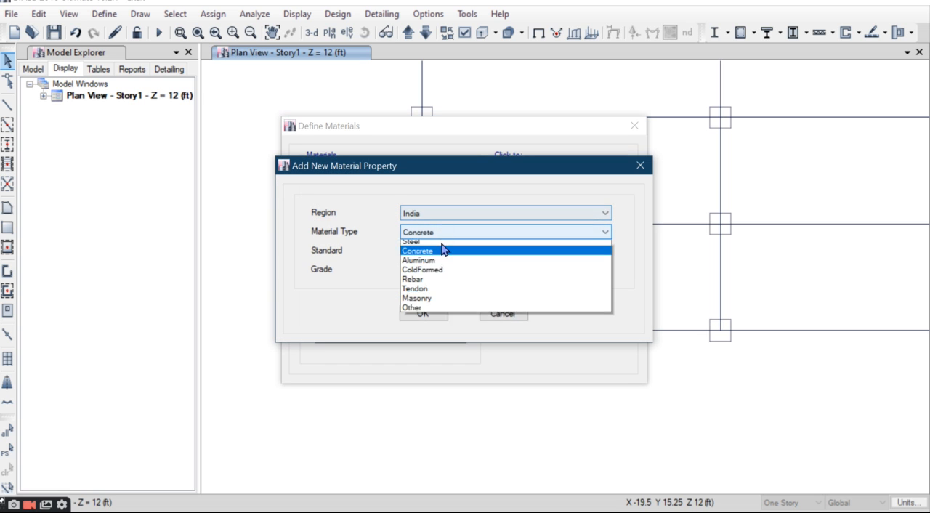
{"action": "left_click", "coordinate": [436, 292]}
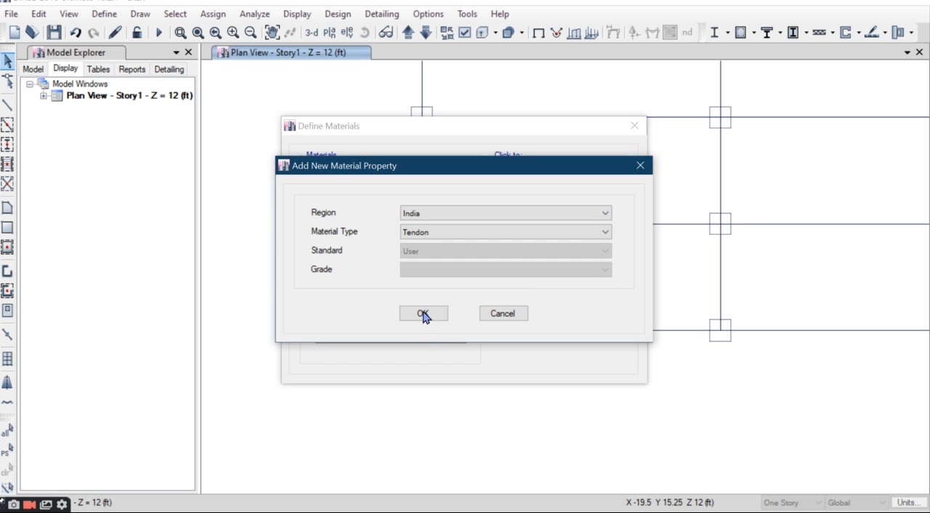
{"action": "left_click", "coordinate": [446, 237]}
{"action": "left_click", "coordinate": [427, 282]}
{"action": "left_click", "coordinate": [444, 271]}
{"action": "left_click", "coordinate": [439, 303]}
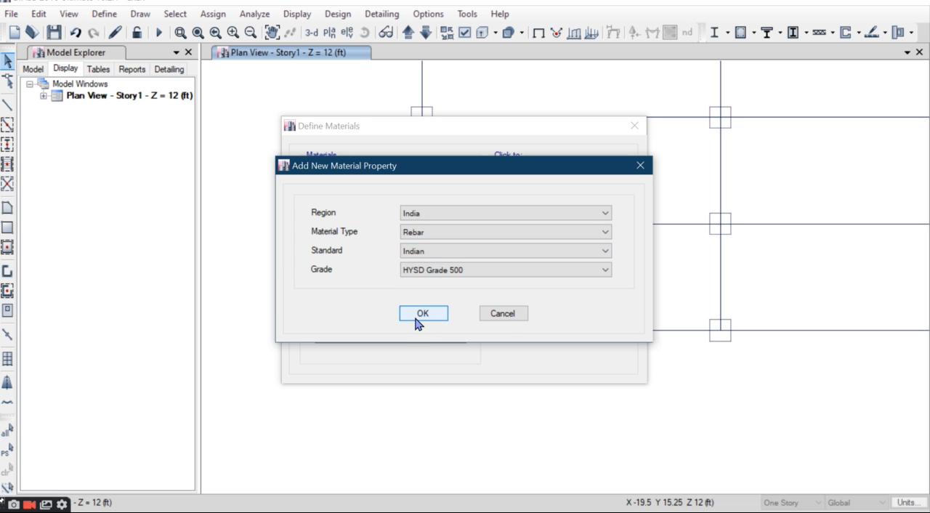
{"action": "left_click", "coordinate": [422, 313]}
{"action": "left_click", "coordinate": [420, 409]}
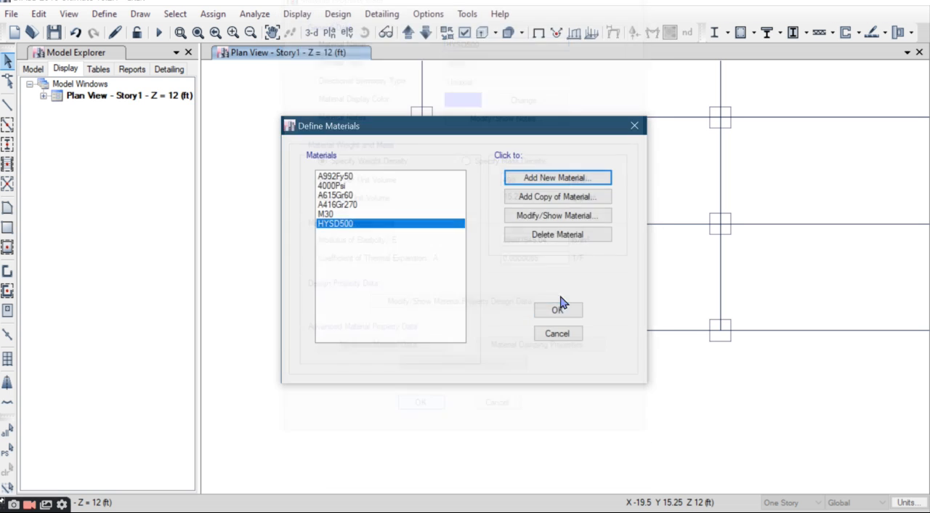
{"action": "left_click", "coordinate": [555, 311]}
Step: Add a concrete rectangular frame section named C 15" 15" with material M30, depth 15 in and width 15 in
{"action": "left_click", "coordinate": [104, 14]}
{"action": "mouse_move", "coordinate": [146, 55]}
{"action": "left_click", "coordinate": [334, 85]}
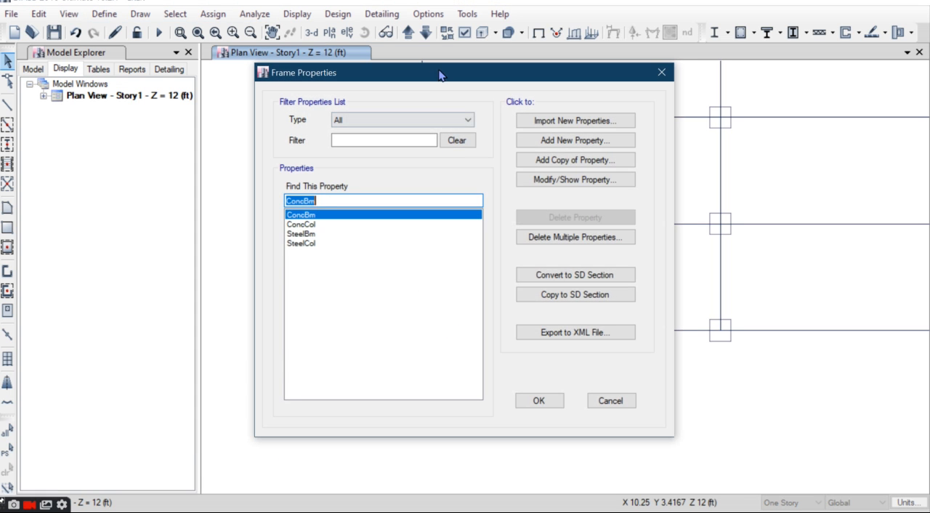
{"action": "left_click", "coordinate": [528, 128]}
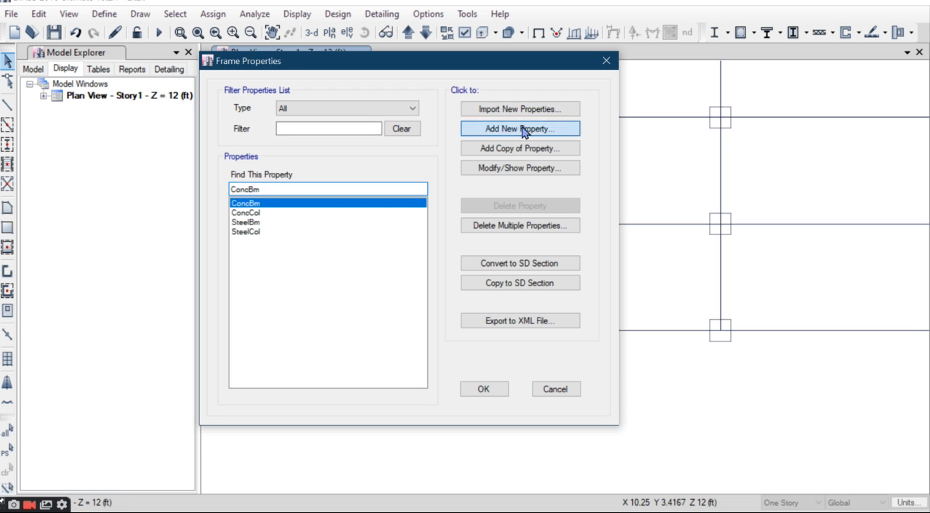
{"action": "key", "text": "Escape"}
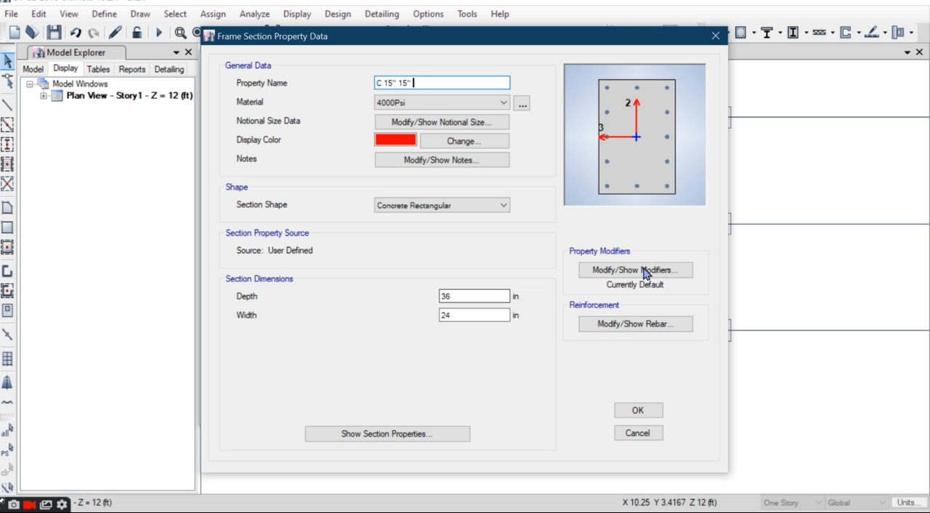
{"action": "left_click", "coordinate": [393, 106]}
{"action": "left_click", "coordinate": [423, 154]}
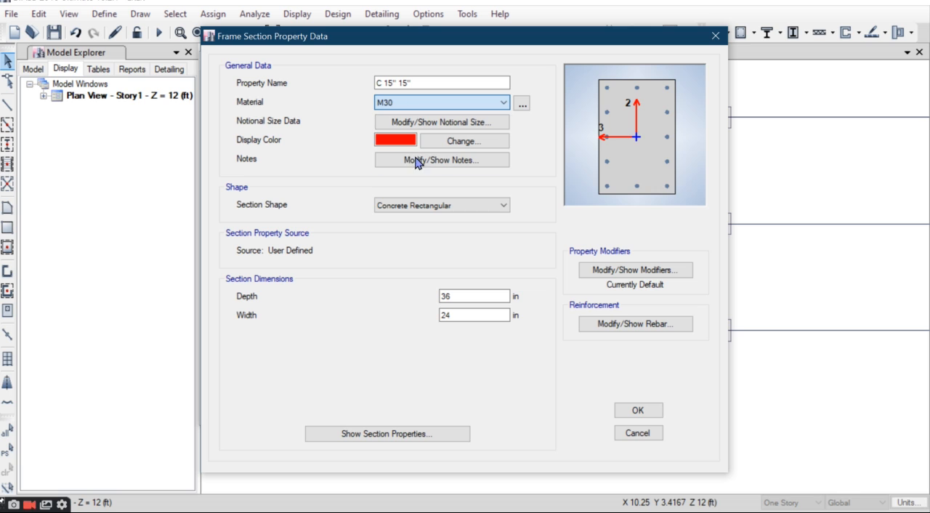
{"action": "double_click", "coordinate": [462, 295]}
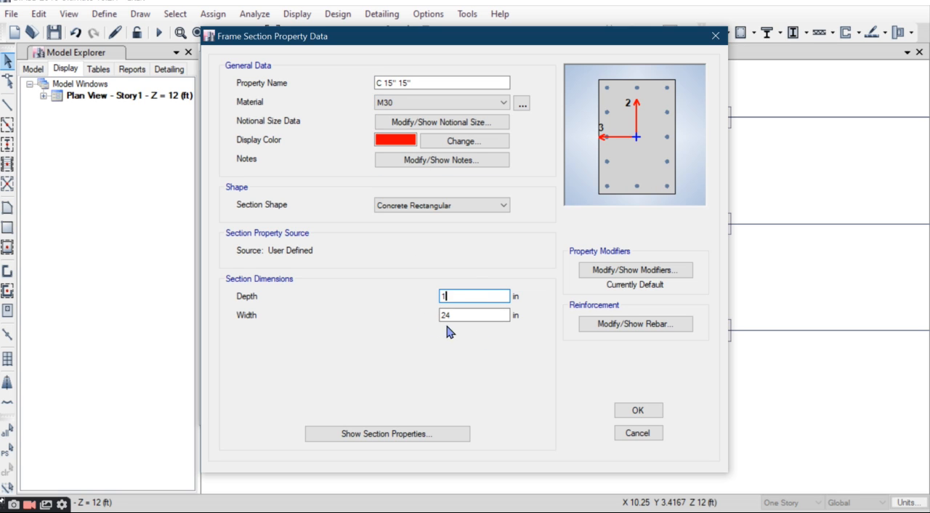
{"action": "key", "text": "Tab"}
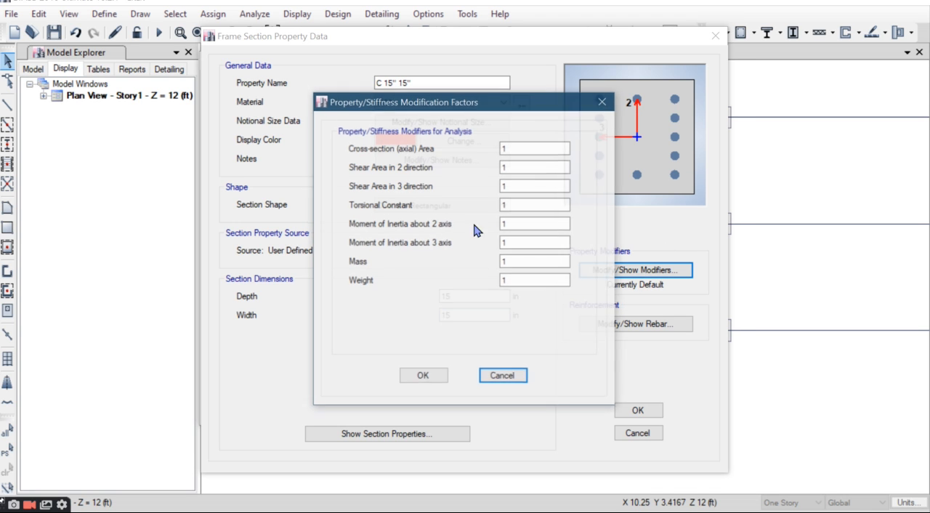
Step: Set the 15-inch square column's moment of inertia modifiers about the 2 and 3 axes to 0.7
{"action": "double_click", "coordinate": [523, 223]}
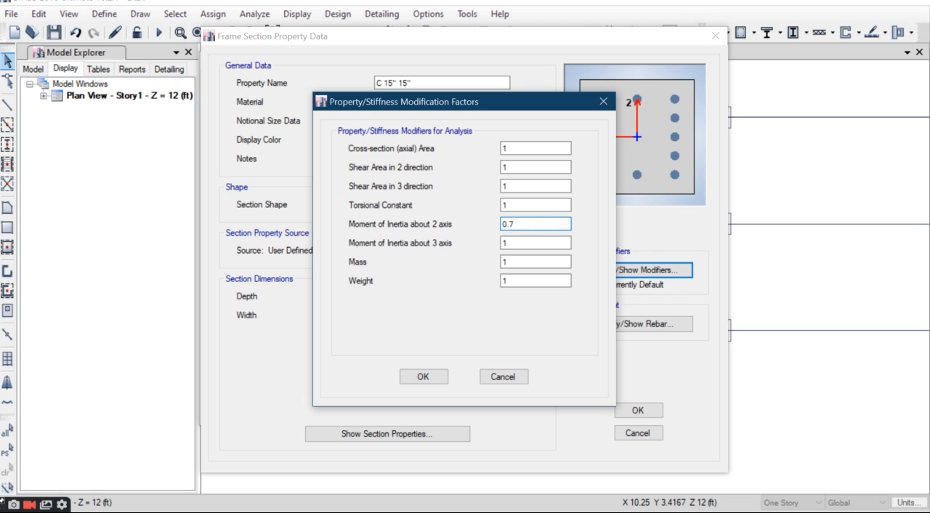
{"action": "key", "text": "Tab"}
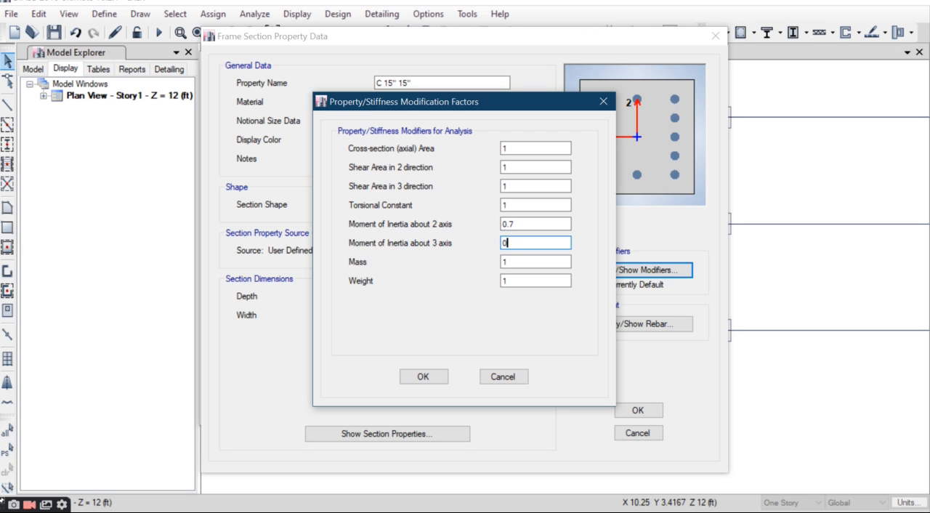
{"action": "left_click", "coordinate": [419, 375]}
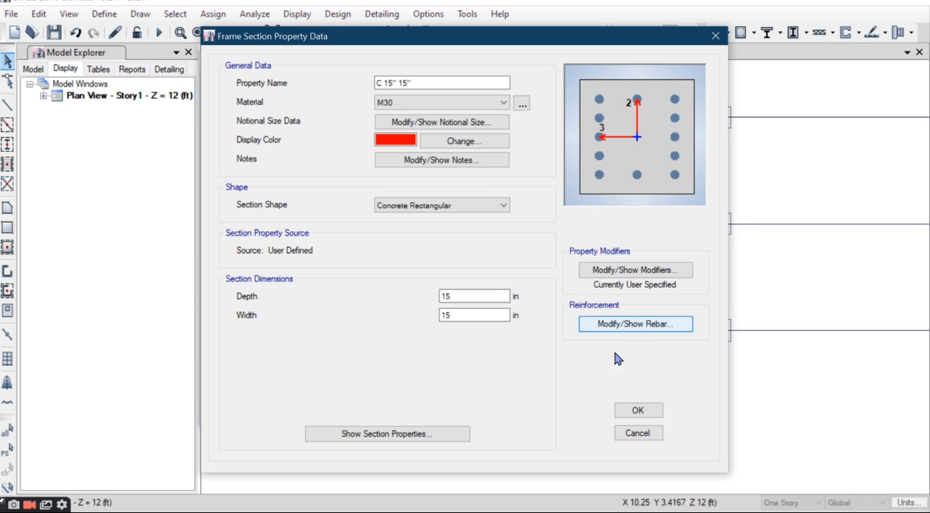
Step: Assign HYSD500 to the square column's longitudinal and confinement bars and accept the section
{"action": "left_click", "coordinate": [619, 324]}
{"action": "left_click", "coordinate": [561, 85]}
{"action": "left_click", "coordinate": [553, 107]}
{"action": "left_click", "coordinate": [567, 104]}
{"action": "left_click", "coordinate": [553, 125]}
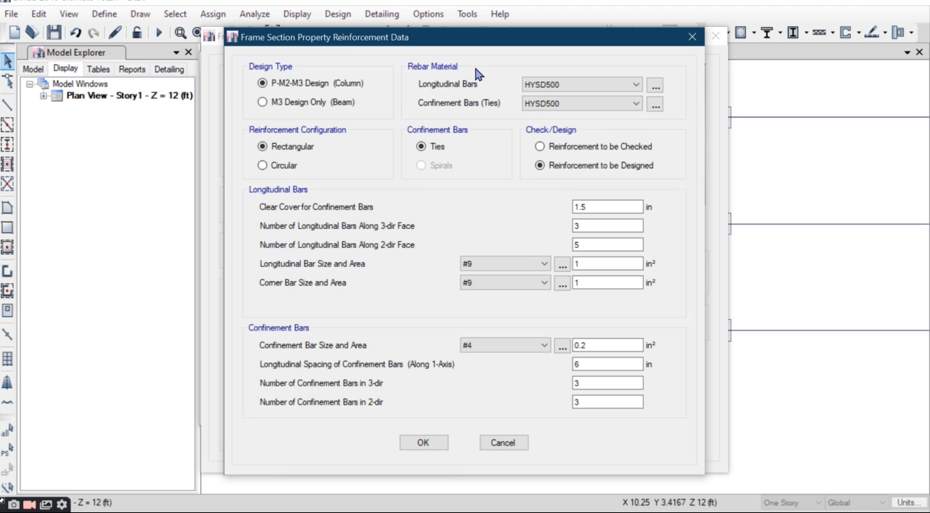
{"action": "left_click", "coordinate": [424, 443]}
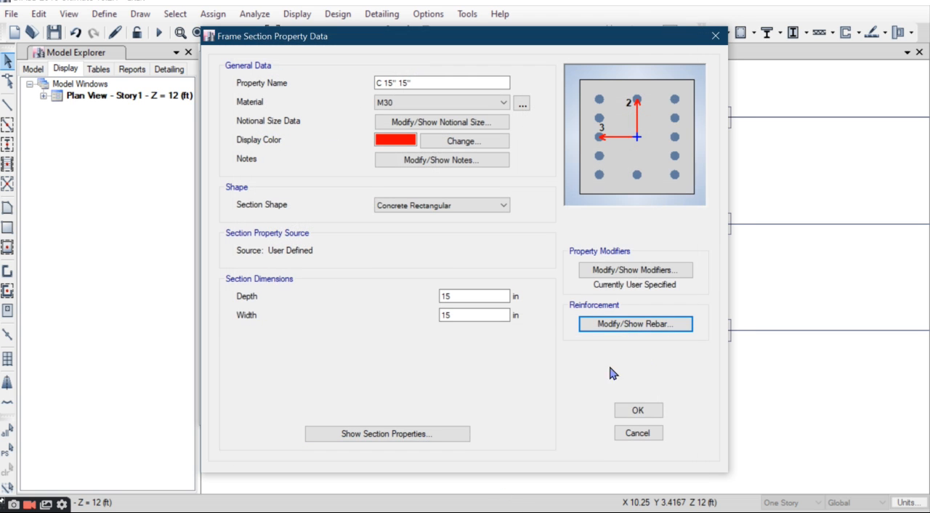
{"action": "left_click", "coordinate": [638, 411]}
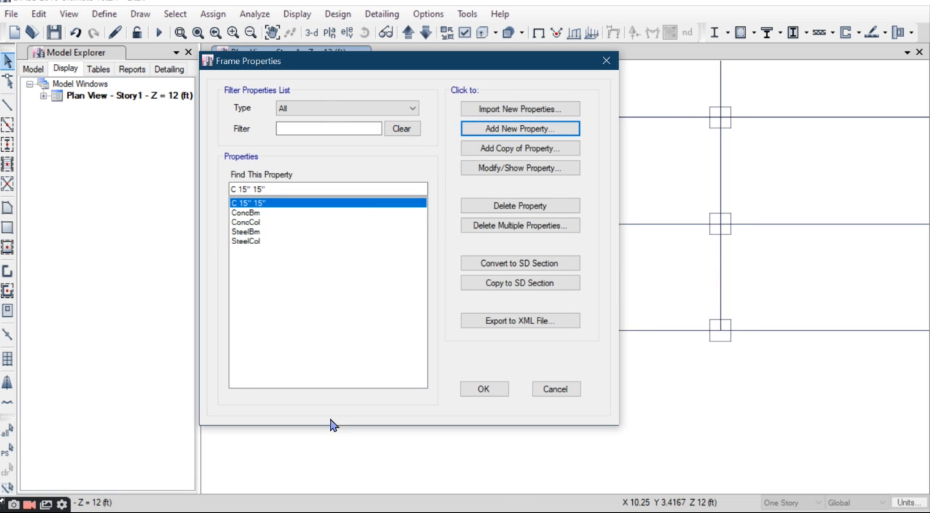
Step: Add a concrete circle frame section named C 12" CIRCULAR with material M30 and diameter 12 in
{"action": "left_click", "coordinate": [556, 131]}
{"action": "left_click_drag", "start_coordinate": [428, 93], "coordinate": [423, 79]}
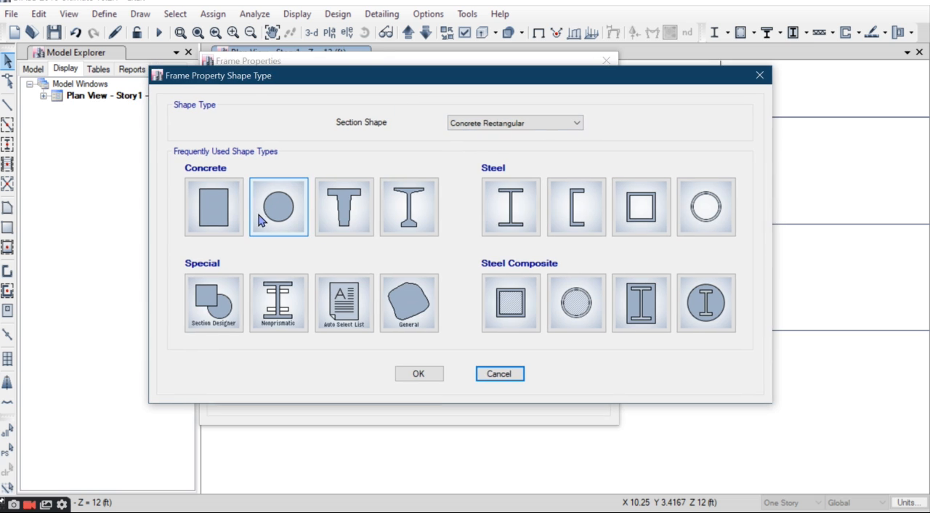
{"action": "left_click", "coordinate": [231, 213]}
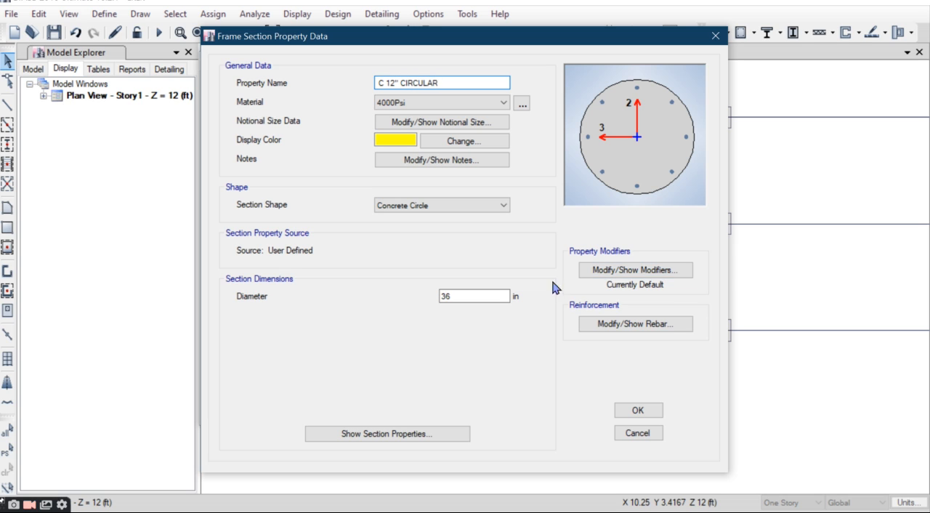
{"action": "left_click", "coordinate": [421, 101]}
{"action": "left_click", "coordinate": [404, 154]}
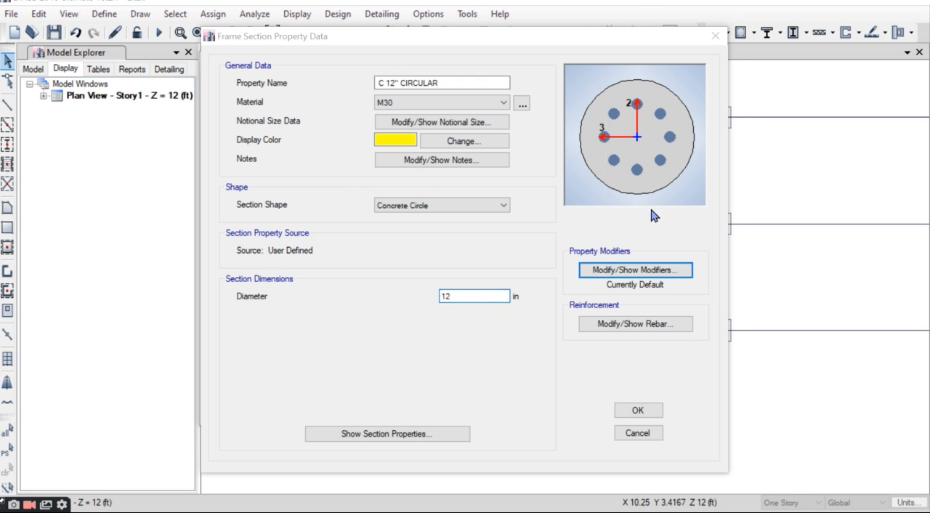
Step: Set the circular column's moment of inertia modifier about the 2 axis to 0.7 and reduce the one about the 3 axis
{"action": "double_click", "coordinate": [518, 223]}
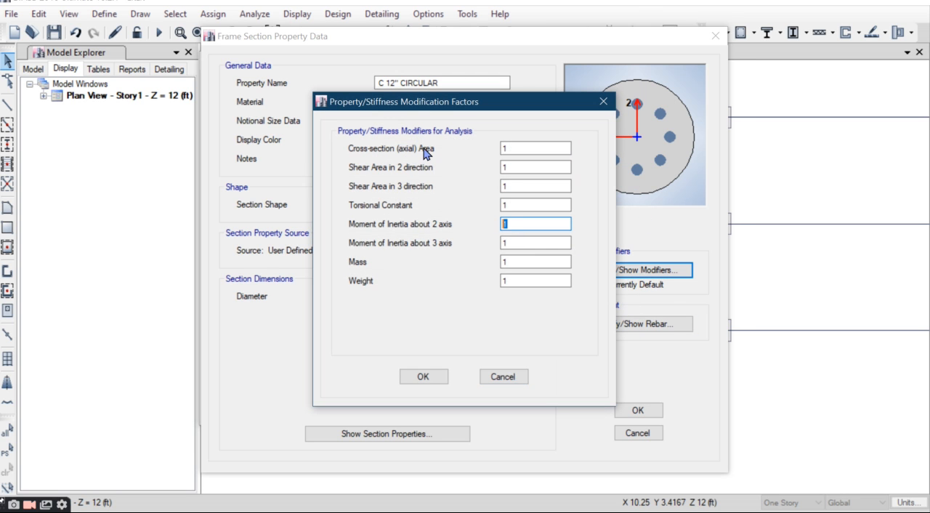
{"action": "type", "text": "0"}
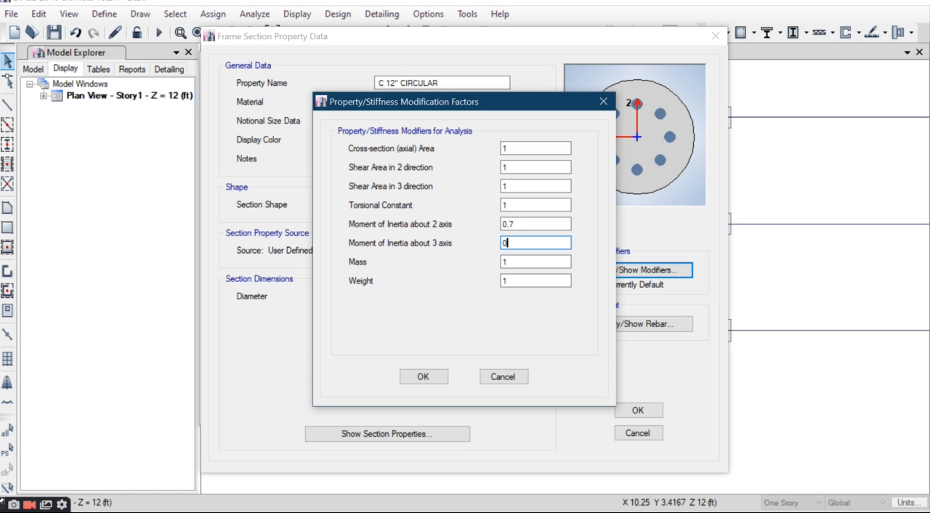
{"action": "left_click", "coordinate": [421, 377]}
Step: Assign HYSD500 to the circular column's longitudinal and confinement bars and accept the section
{"action": "left_click", "coordinate": [643, 321]}
{"action": "left_click", "coordinate": [574, 84]}
{"action": "left_click", "coordinate": [542, 101]}
{"action": "left_click", "coordinate": [581, 103]}
{"action": "left_click", "coordinate": [543, 121]}
{"action": "left_click", "coordinate": [423, 443]}
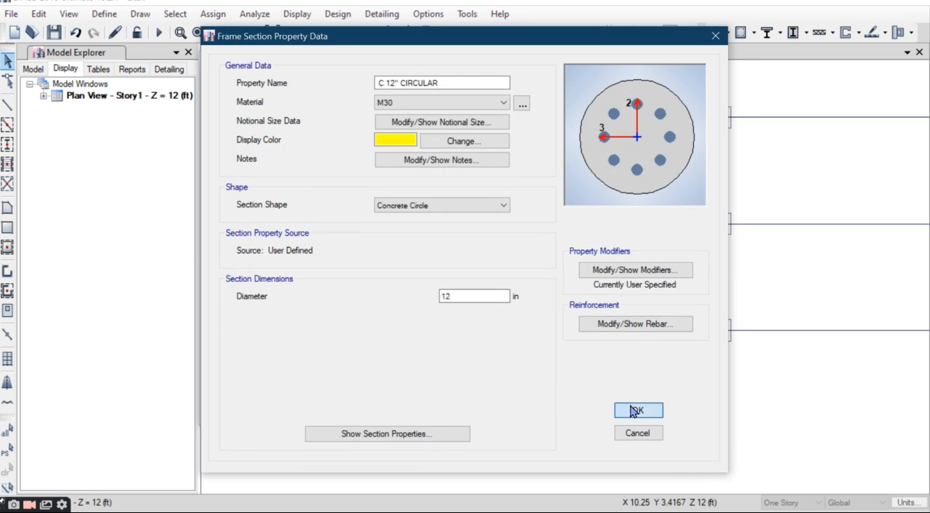
{"action": "left_click", "coordinate": [637, 410]}
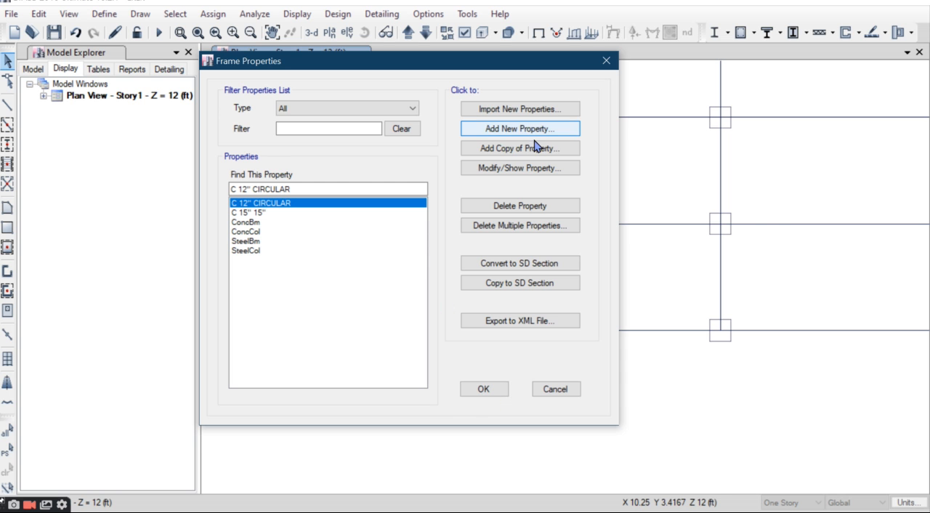
Step: Add a concrete rectangular frame section named B 12" 24" with material M30, depth 24 in and width 12 in
{"action": "left_click", "coordinate": [538, 130]}
{"action": "left_click", "coordinate": [499, 386]}
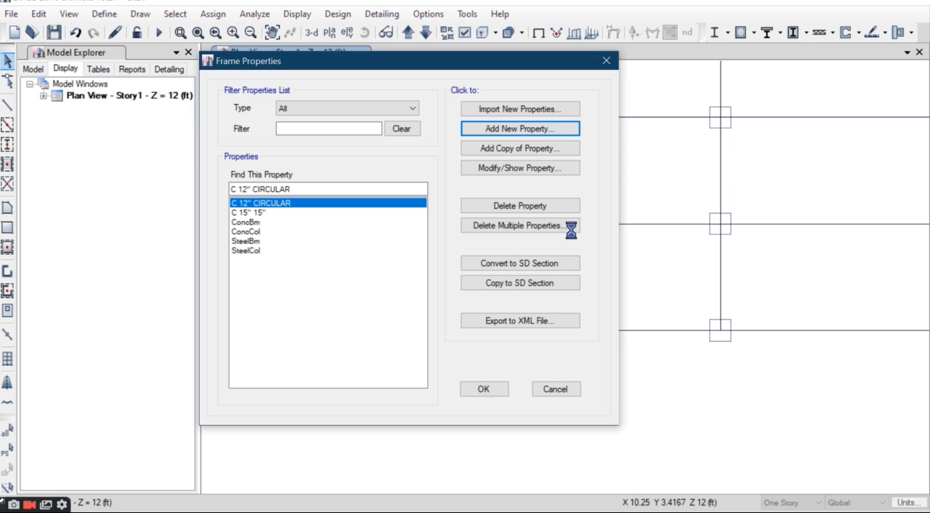
{"action": "type", "text": "B 12\" 24"}
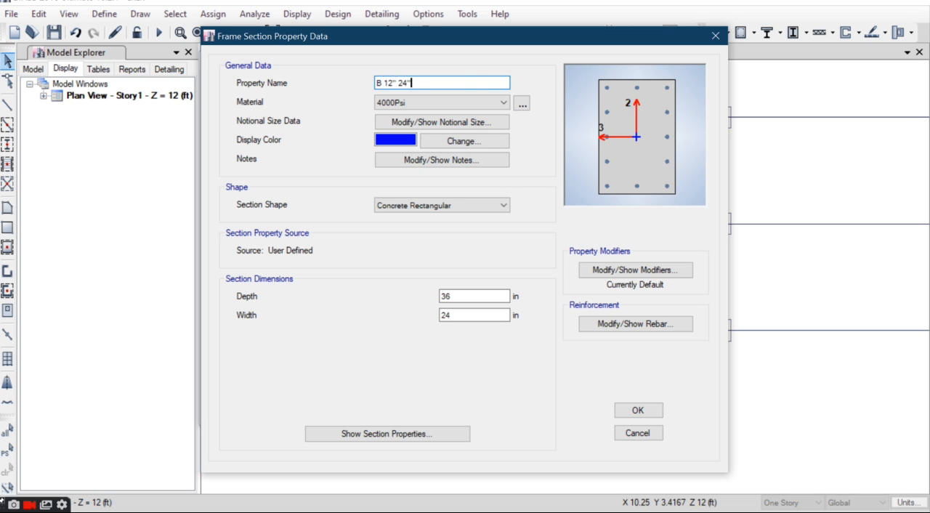
{"action": "left_click", "coordinate": [407, 103]}
{"action": "left_click", "coordinate": [396, 152]}
{"action": "double_click", "coordinate": [476, 295]}
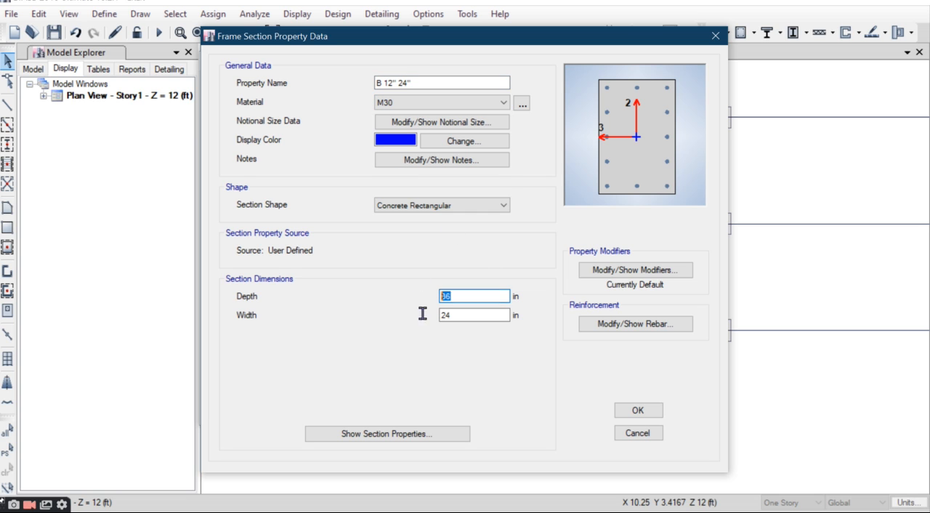
{"action": "type", "text": "24"}
{"action": "key", "text": "Tab"}
{"action": "type", "text": "12"}
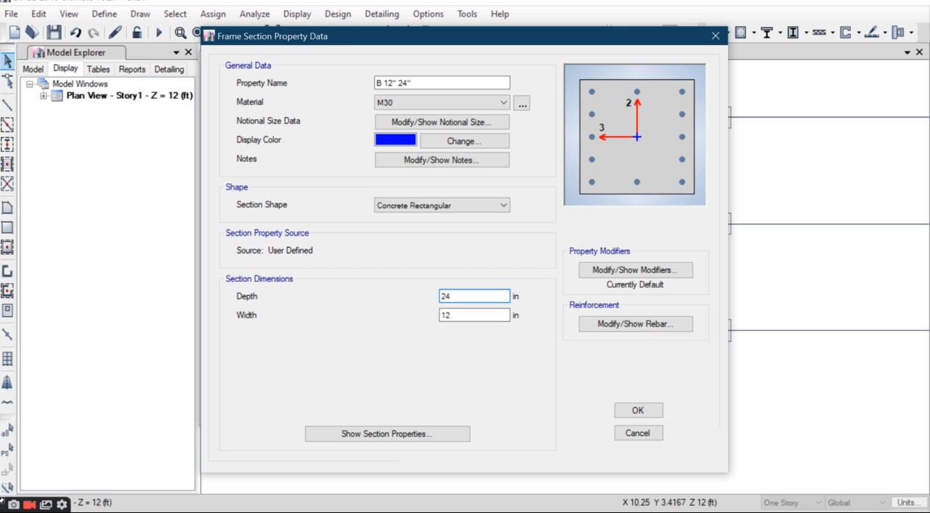
Step: Set the beam section's moment of inertia modifiers about the 2 and 3 axes to 0.35
{"action": "left_click", "coordinate": [627, 269]}
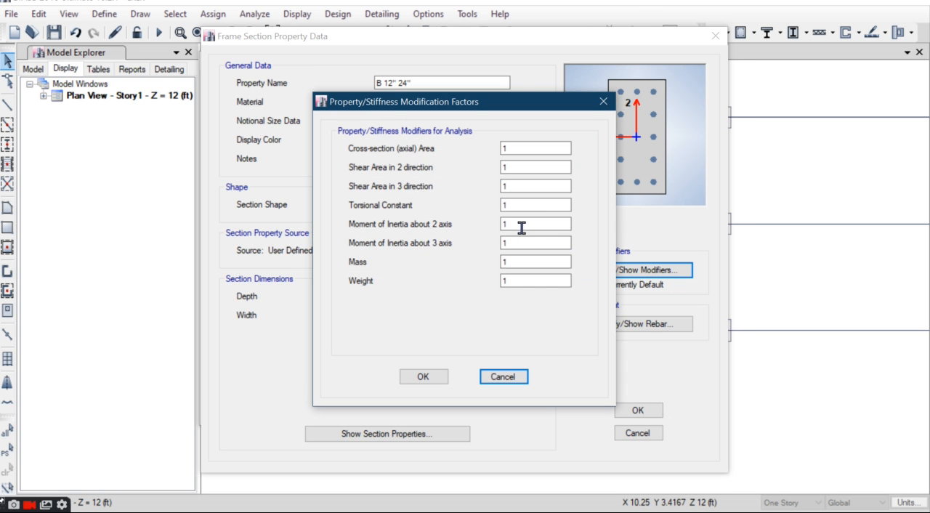
{"action": "double_click", "coordinate": [516, 223]}
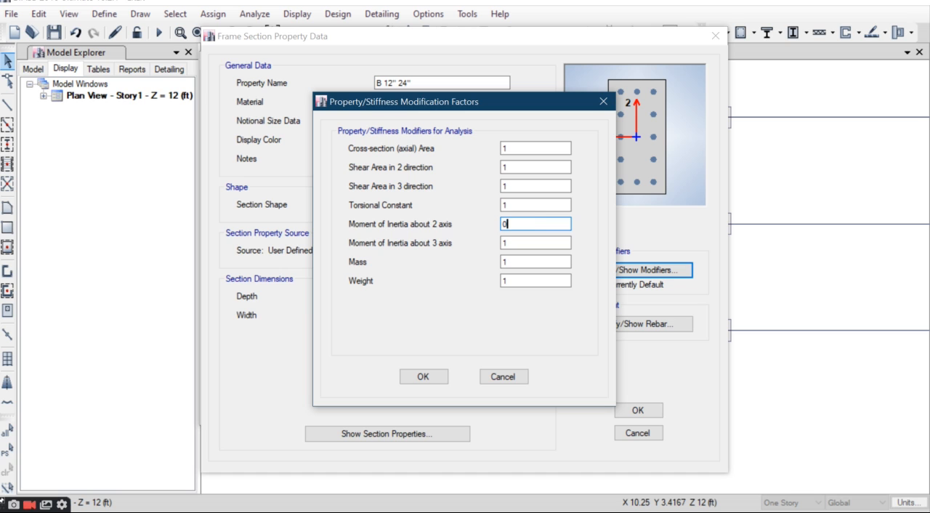
{"action": "key", "text": "Tab"}
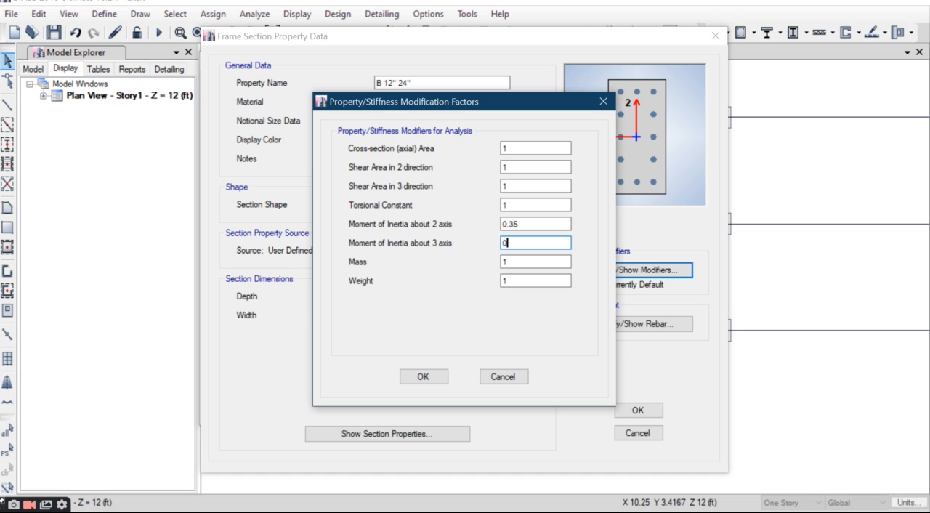
{"action": "left_click", "coordinate": [422, 376]}
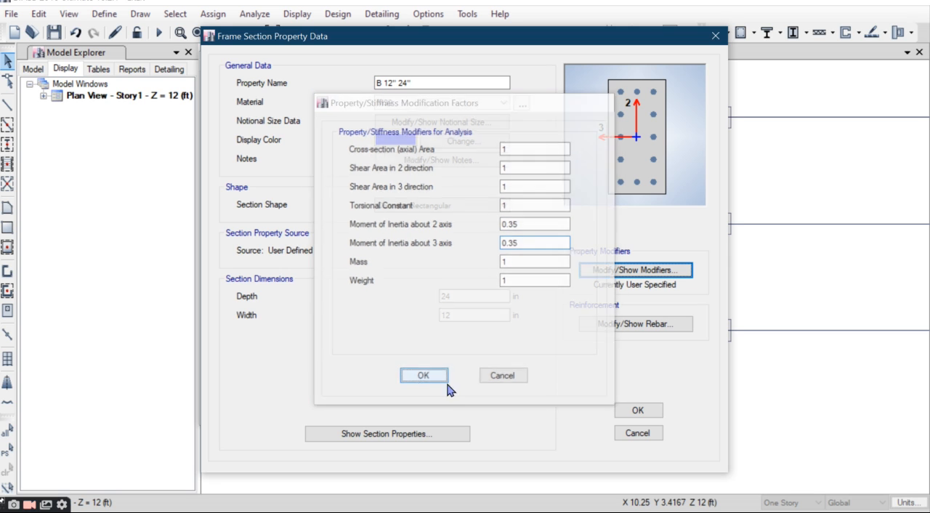
Step: Set the beam's reinforcement to M3 Design Only with HYSD500 longitudinal and confinement bars, and accept the section
{"action": "left_click", "coordinate": [614, 325]}
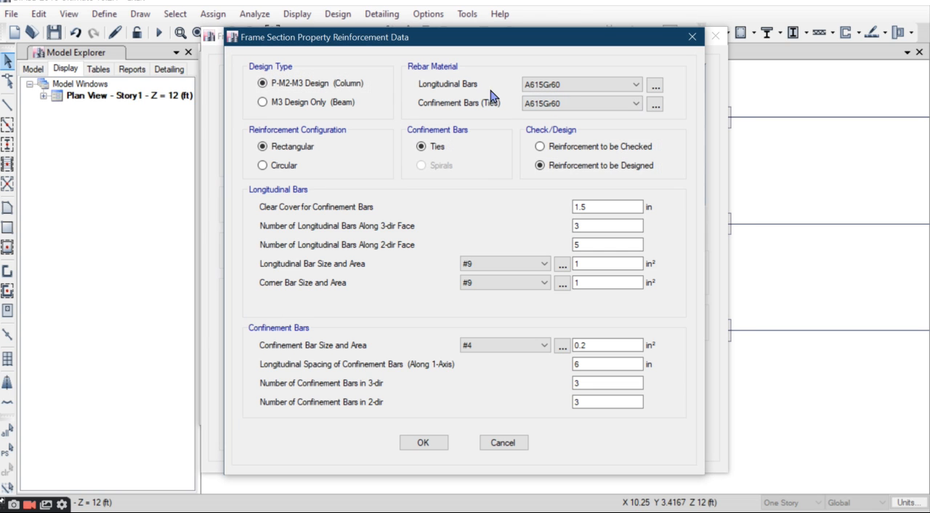
{"action": "left_click", "coordinate": [263, 102]}
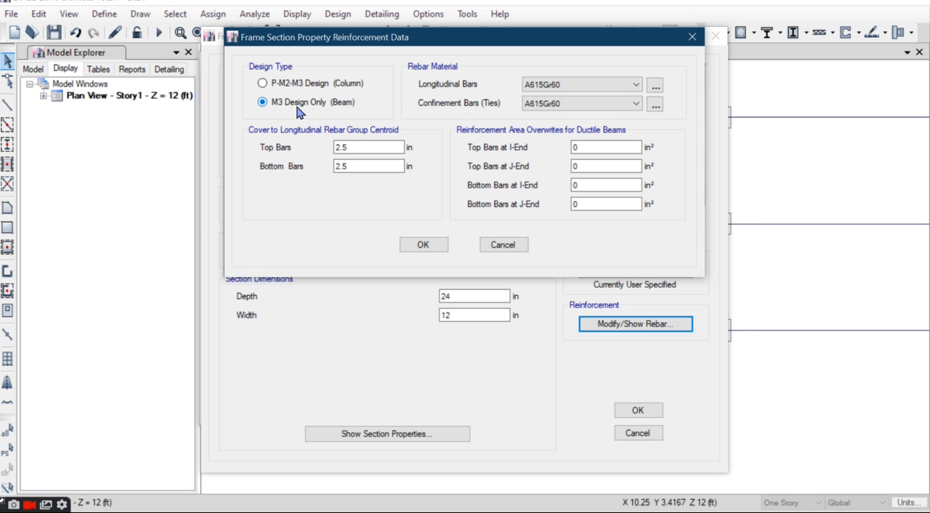
{"action": "left_click", "coordinate": [582, 85]}
{"action": "left_click", "coordinate": [553, 107]}
{"action": "left_click", "coordinate": [581, 103]}
{"action": "left_click", "coordinate": [553, 126]}
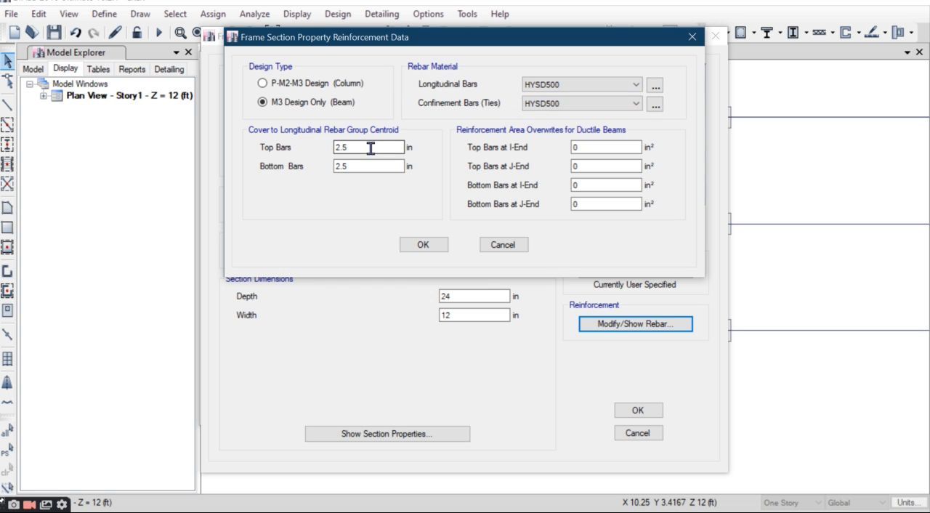
{"action": "left_click", "coordinate": [423, 245]}
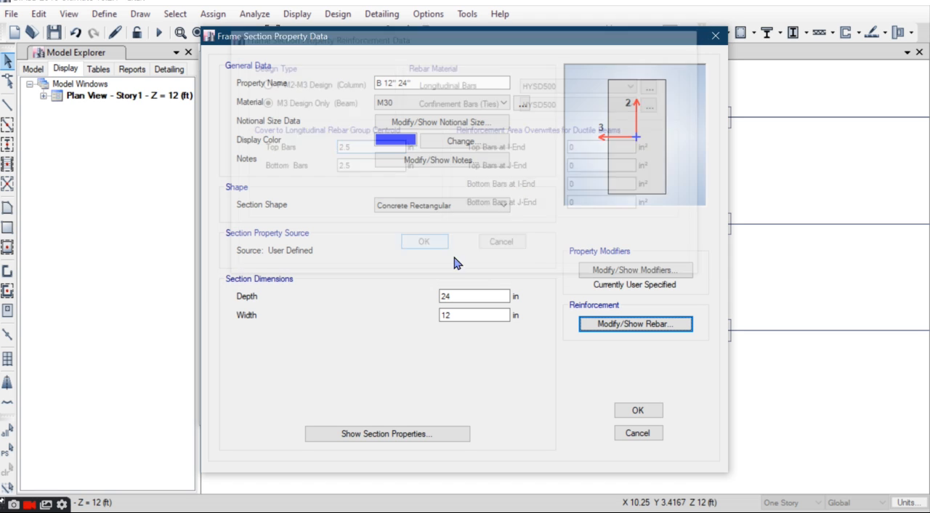
{"action": "left_click", "coordinate": [637, 411]}
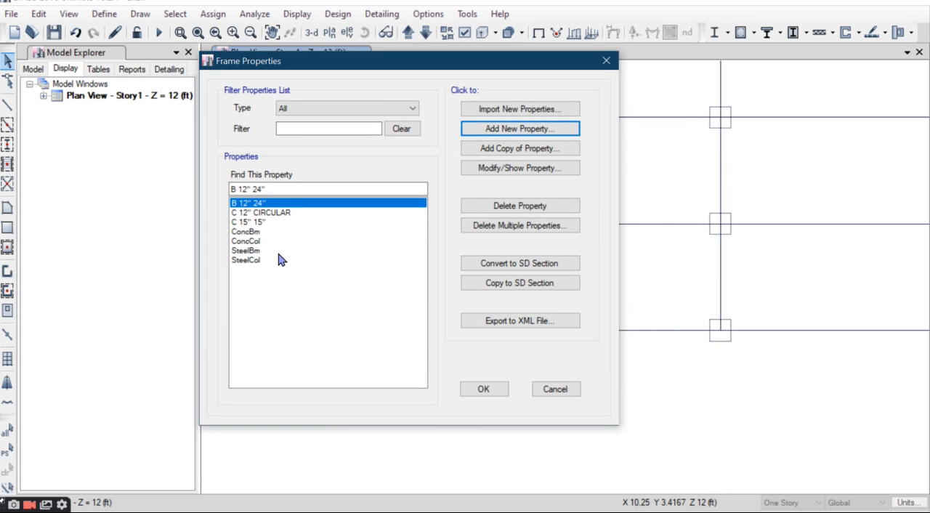
{"action": "left_click", "coordinate": [516, 207]}
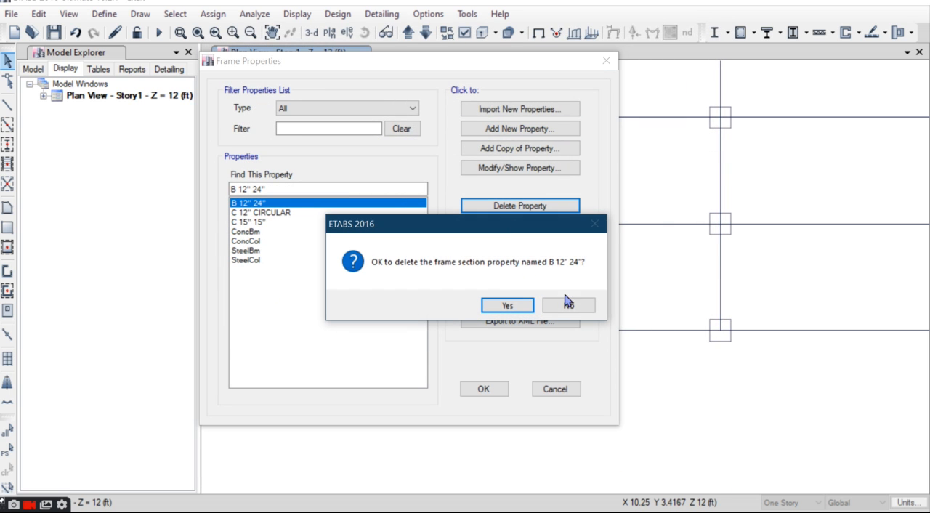
{"action": "left_click", "coordinate": [568, 305]}
{"action": "left_click", "coordinate": [520, 225]}
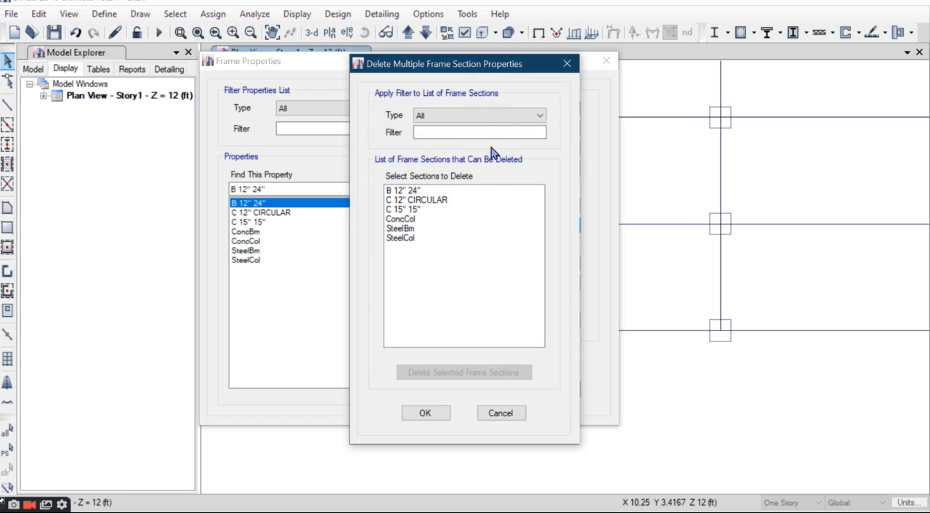
{"action": "left_click_drag", "start_coordinate": [491, 64], "coordinate": [594, 33]}
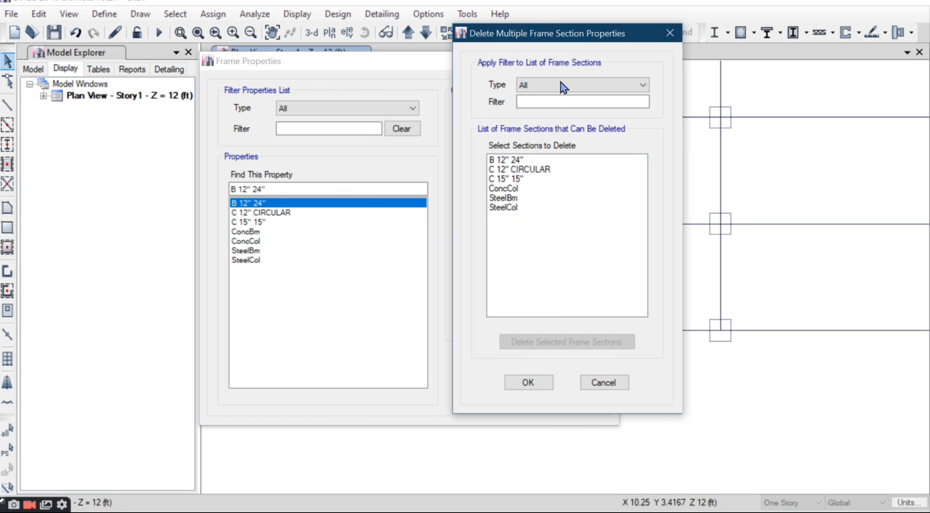
{"action": "left_click", "coordinate": [602, 383]}
Step: Accept the frame properties and quick-draw a C 15" 15" column at the plan's origin grid point
{"action": "left_click", "coordinate": [479, 388]}
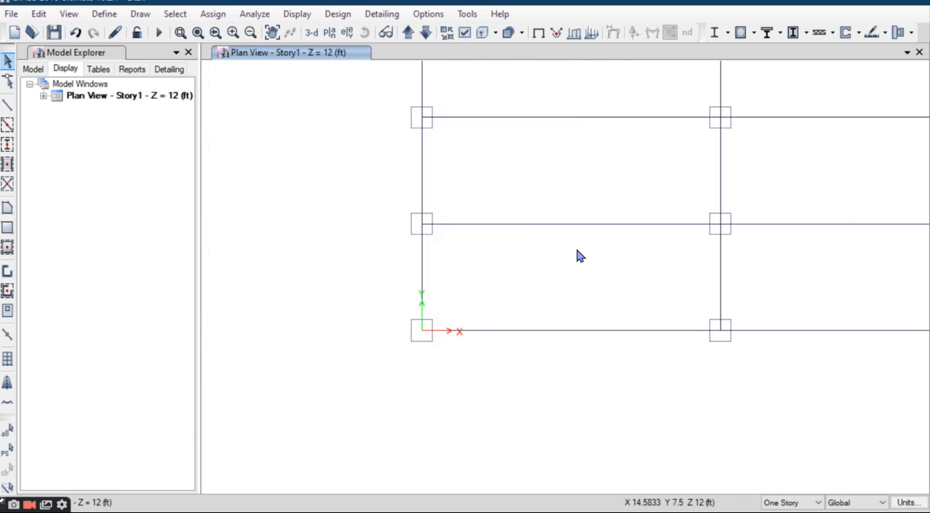
{"action": "scroll", "coordinate": [579, 256], "scroll_direction": "down", "scroll_amount": 4}
{"action": "middle_click_drag", "start_coordinate": [750, 196], "coordinate": [656, 301]}
{"action": "middle_click_drag", "start_coordinate": [598, 361], "coordinate": [569, 316]}
{"action": "left_click", "coordinate": [8, 144]}
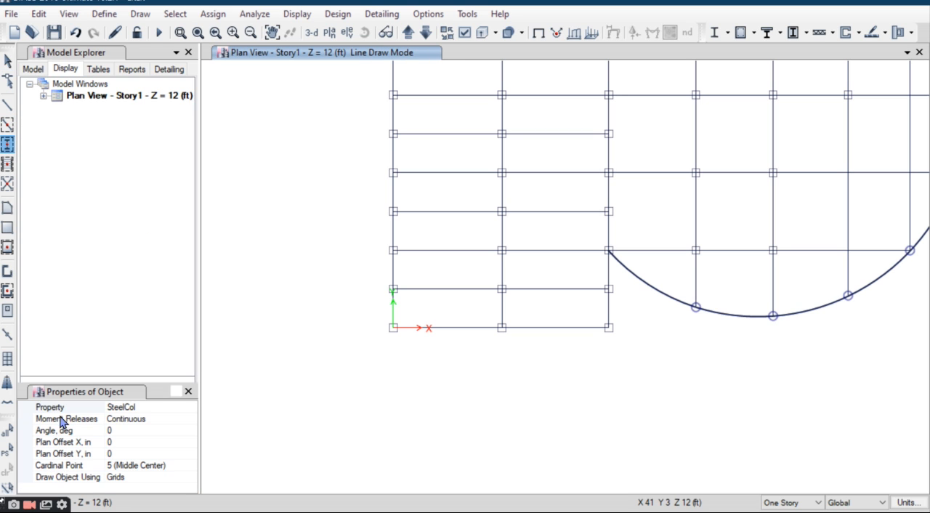
{"action": "left_click", "coordinate": [182, 408]}
{"action": "left_click", "coordinate": [191, 408]}
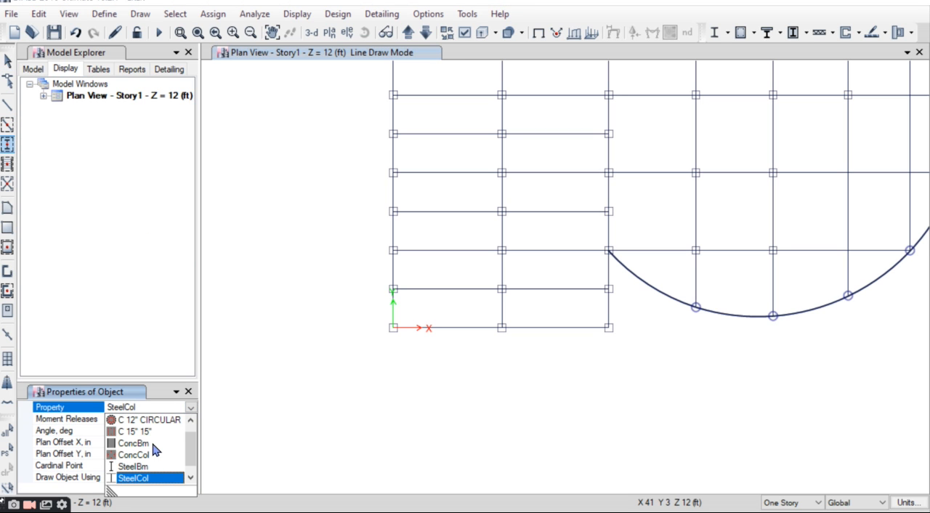
{"action": "left_click", "coordinate": [152, 431]}
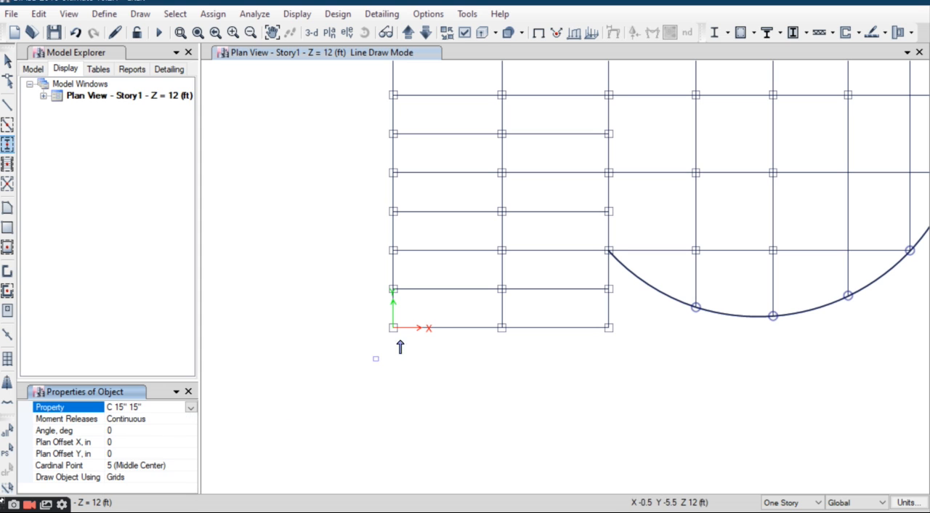
{"action": "scroll", "coordinate": [394, 325], "scroll_direction": "up", "scroll_amount": 5}
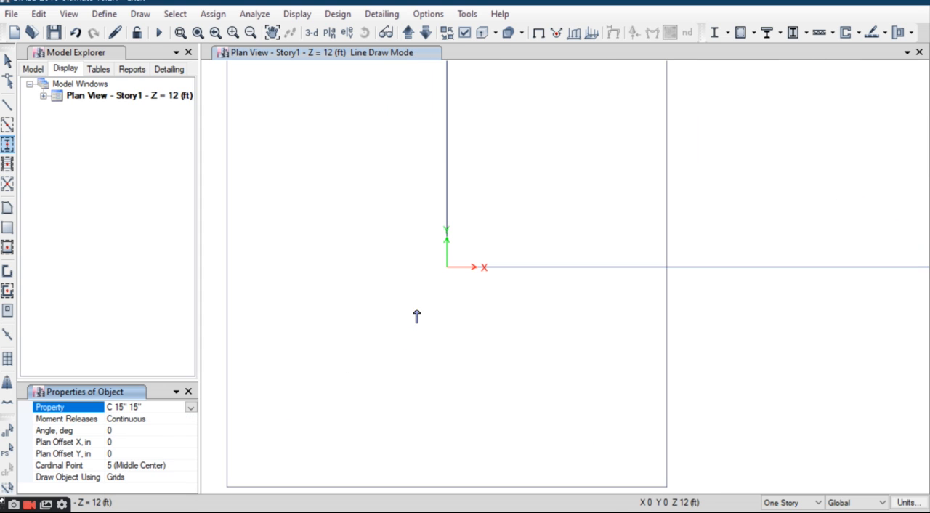
{"action": "left_click", "coordinate": [446, 268]}
Step: Place another C 15" 15" column at the grid point X 0, Y 10 ft above the origin
{"action": "scroll", "coordinate": [407, 283], "scroll_direction": "down", "scroll_amount": 3}
{"action": "middle_click_drag", "start_coordinate": [409, 277], "coordinate": [421, 372]}
{"action": "middle_click_drag", "start_coordinate": [406, 196], "coordinate": [437, 333]}
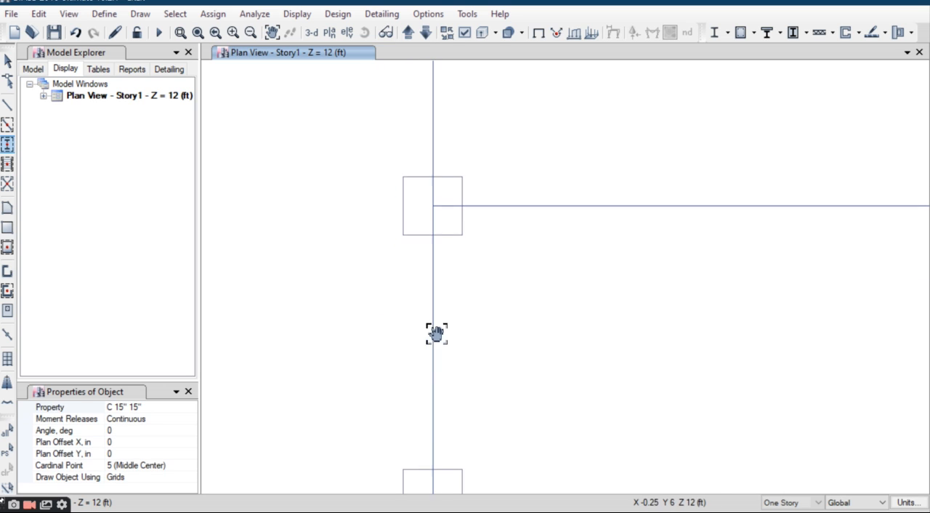
{"action": "scroll", "coordinate": [433, 210], "scroll_direction": "up", "scroll_amount": 3}
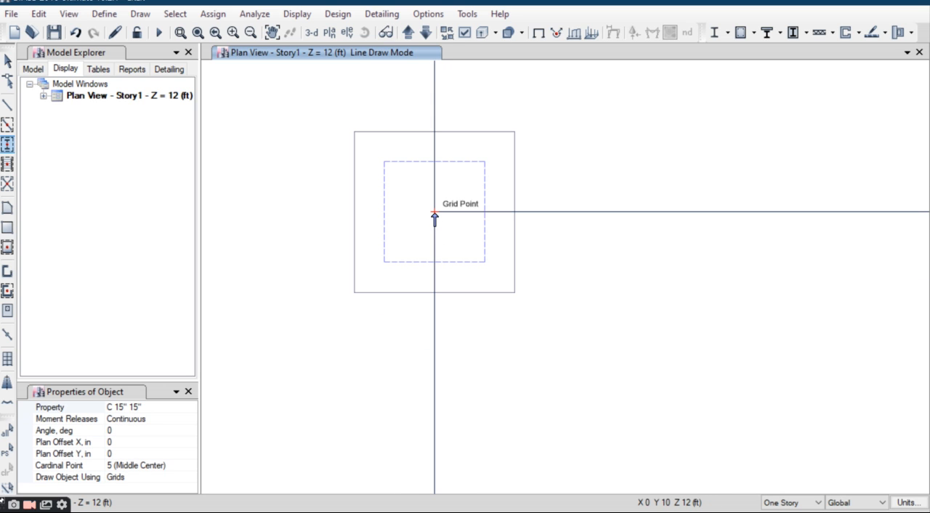
{"action": "left_click", "coordinate": [434, 216]}
Step: Place a C 15" 15" column at the middle grid intersection of the lowest beam line, X about 28 ft
{"action": "scroll", "coordinate": [399, 201], "scroll_direction": "down", "scroll_amount": 3}
{"action": "middle_click_drag", "start_coordinate": [509, 300], "coordinate": [373, 224]}
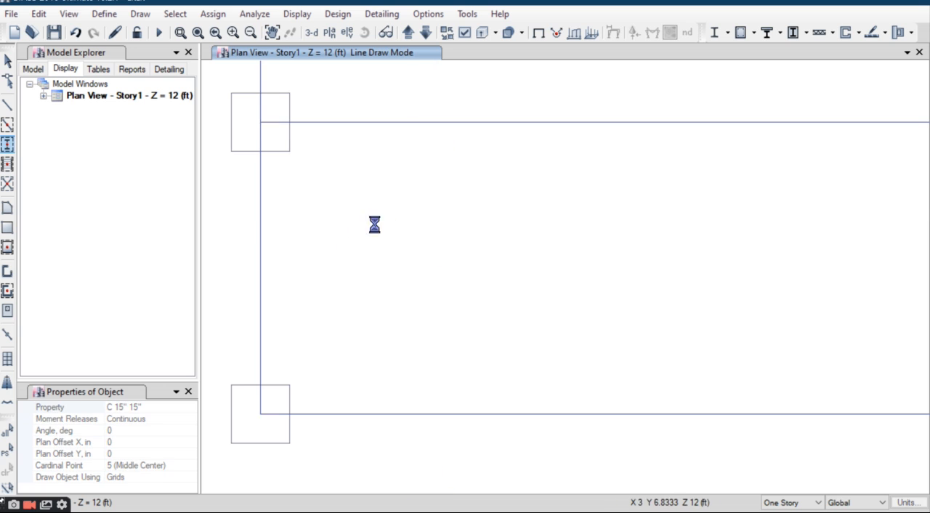
{"action": "key", "text": "Escape"}
{"action": "scroll", "coordinate": [390, 220], "scroll_direction": "down", "scroll_amount": 3}
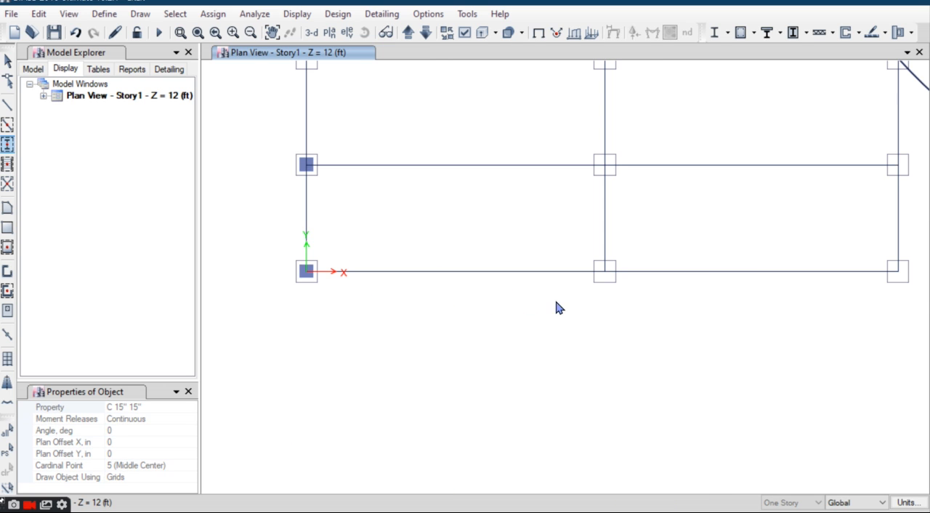
{"action": "scroll", "coordinate": [616, 275], "scroll_direction": "up", "scroll_amount": 3}
{"action": "scroll", "coordinate": [434, 264], "scroll_direction": "up", "scroll_amount": 2}
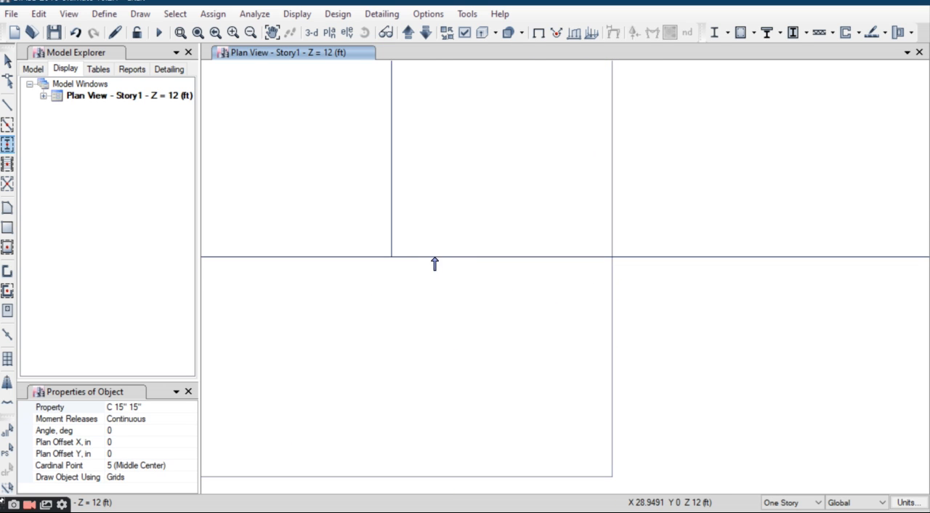
{"action": "left_click", "coordinate": [391, 263]}
Step: Place a C 15" 15" column at the far end of the lowest beam line, X 55.5 ft, and leave column drawing
{"action": "scroll", "coordinate": [393, 260], "scroll_direction": "down", "scroll_amount": 3}
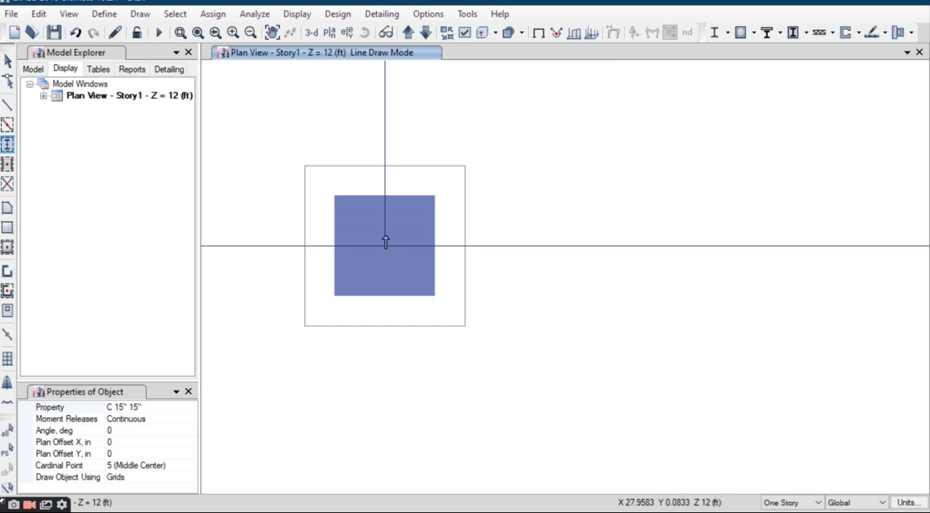
{"action": "scroll", "coordinate": [373, 247], "scroll_direction": "down", "scroll_amount": 3}
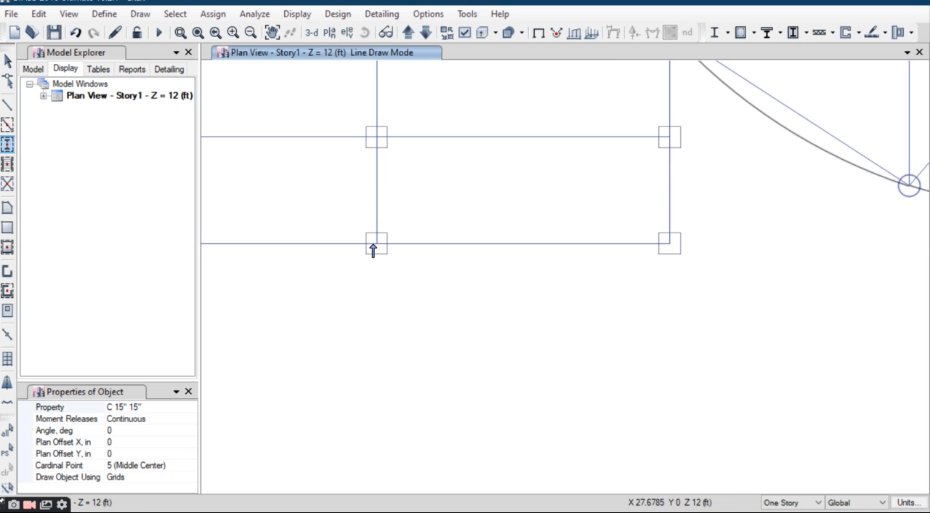
{"action": "middle_click_drag", "start_coordinate": [380, 286], "coordinate": [332, 274]}
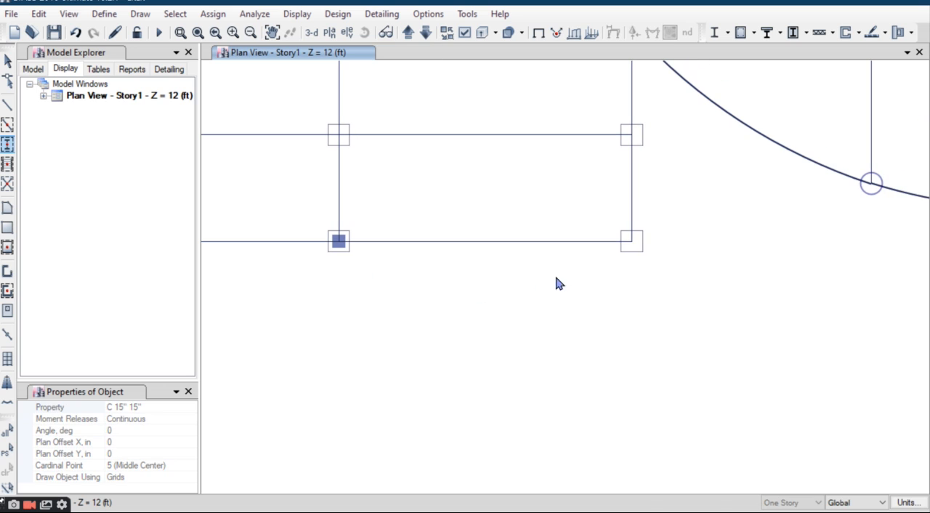
{"action": "scroll", "coordinate": [635, 245], "scroll_direction": "up", "scroll_amount": 5}
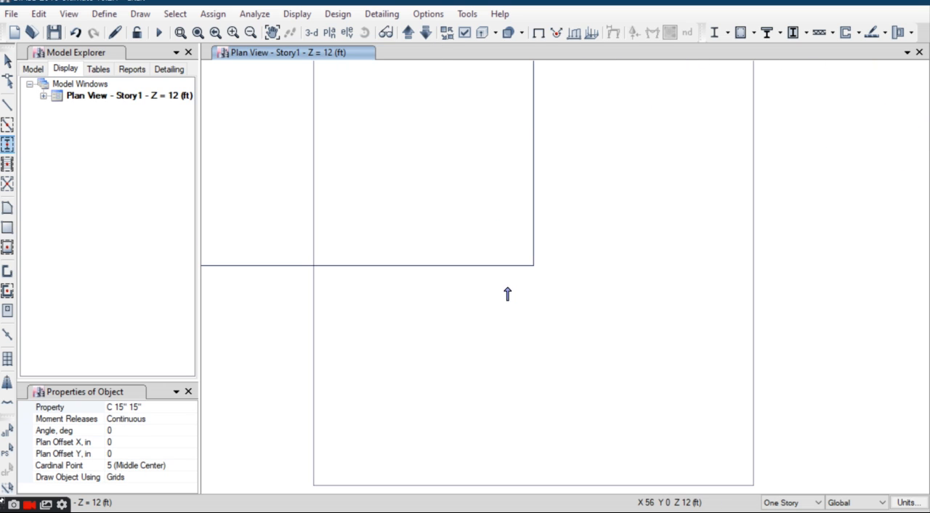
{"action": "scroll", "coordinate": [509, 296], "scroll_direction": "down", "scroll_amount": 3}
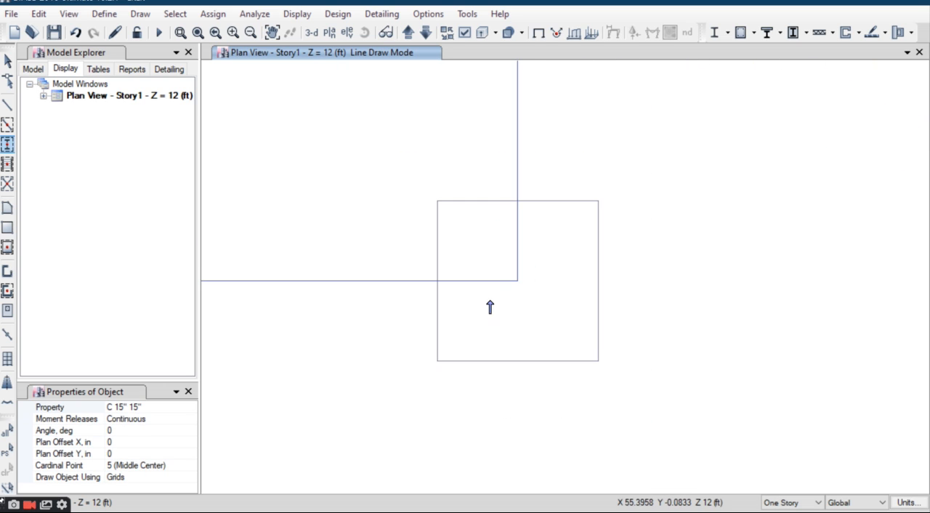
{"action": "left_click", "coordinate": [518, 281]}
{"action": "scroll", "coordinate": [481, 303], "scroll_direction": "down", "scroll_amount": 3}
{"action": "middle_click_drag", "start_coordinate": [485, 333], "coordinate": [494, 429]}
{"action": "middle_click_drag", "start_coordinate": [512, 259], "coordinate": [518, 357]}
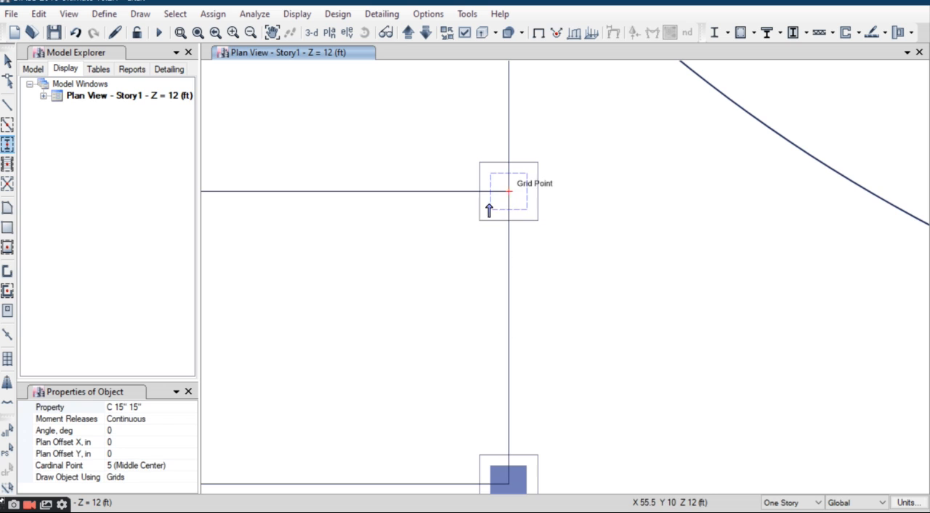
{"action": "left_click", "coordinate": [7, 61]}
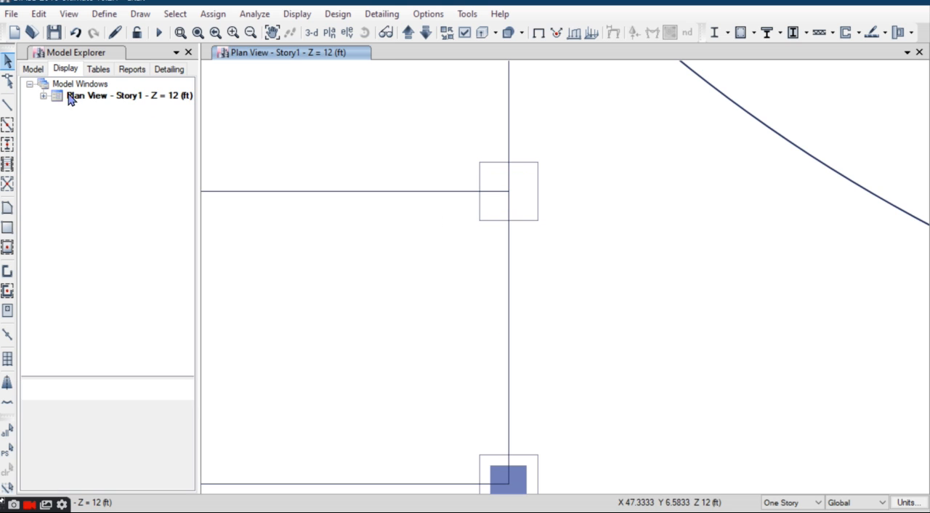
Step: Generate C 15" 15" column objects from the COLUMN RECT architectural layer of the Story1 plan
{"action": "left_click", "coordinate": [43, 96]}
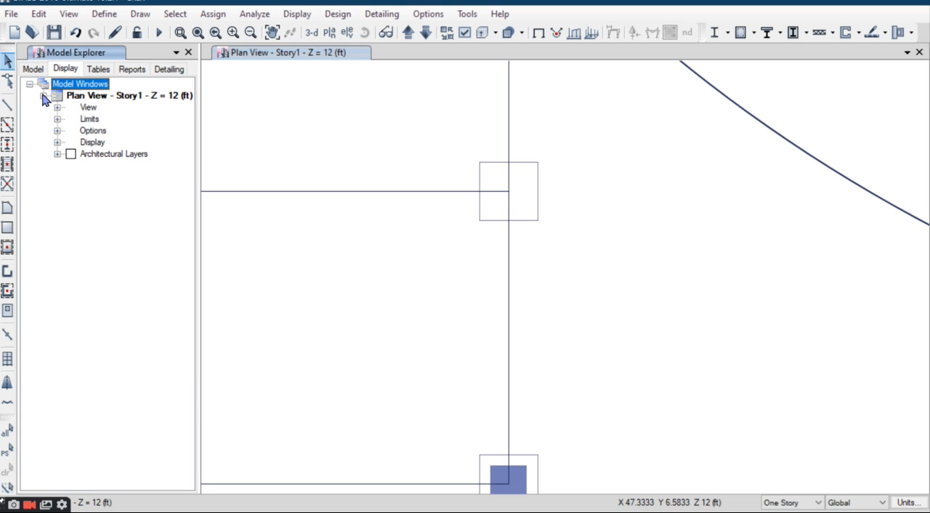
{"action": "left_click", "coordinate": [6, 146]}
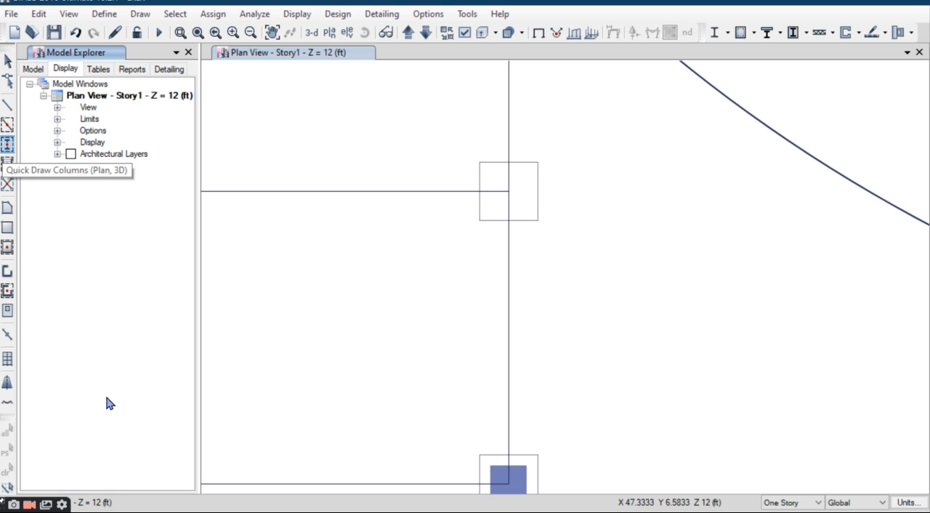
{"action": "left_click", "coordinate": [57, 154]}
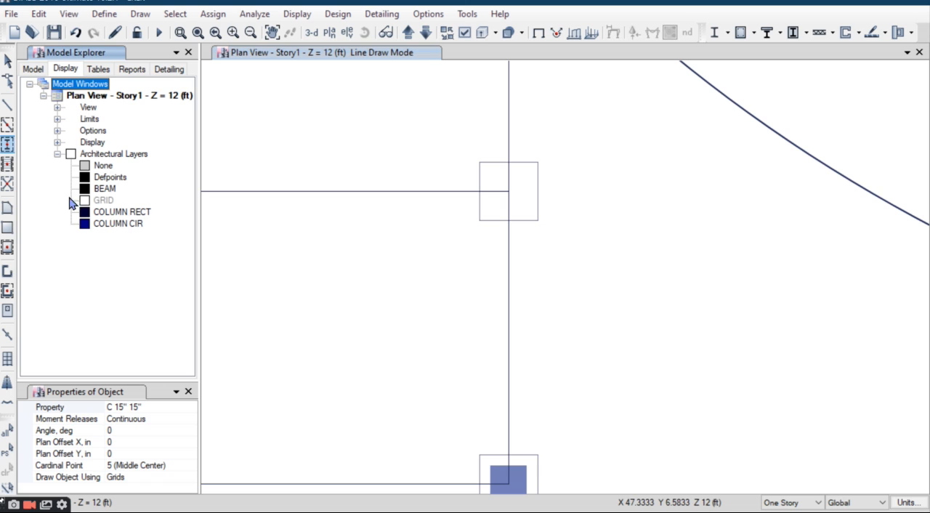
{"action": "left_click", "coordinate": [86, 216]}
{"action": "right_click", "coordinate": [86, 216]}
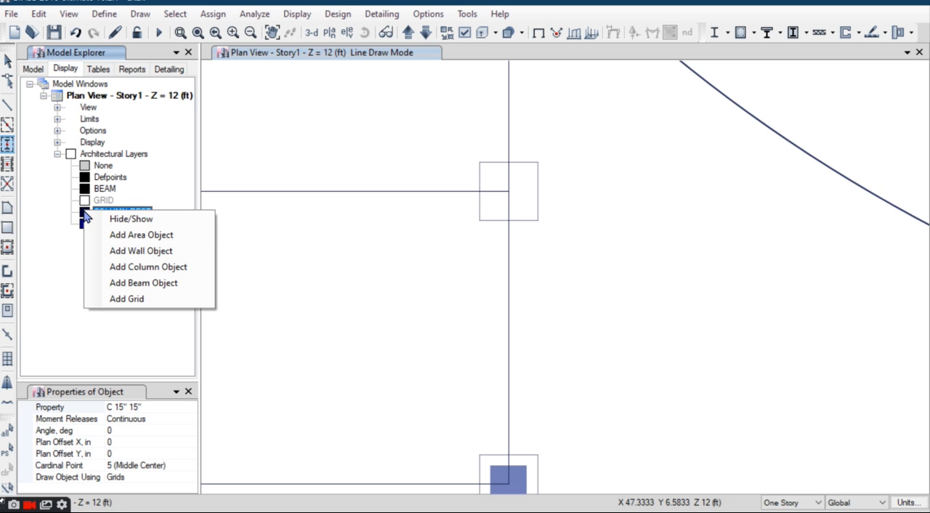
{"action": "left_click", "coordinate": [139, 267]}
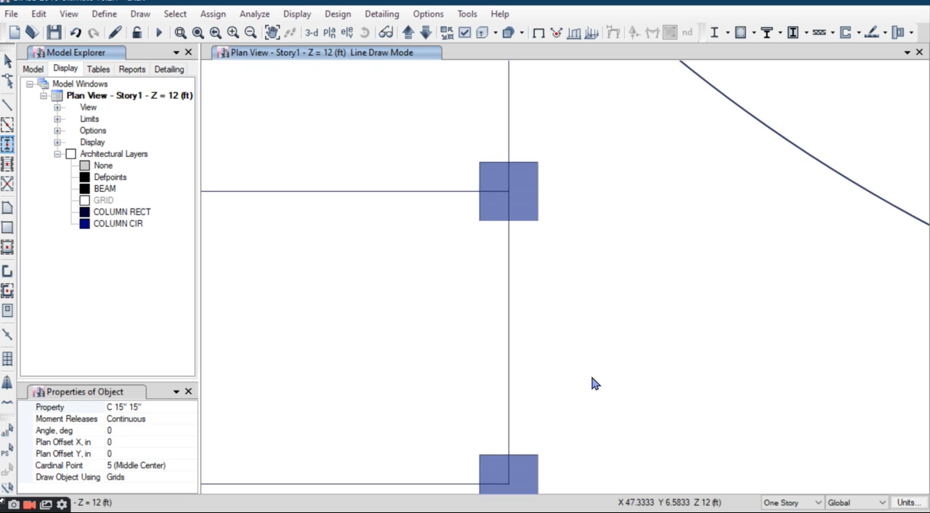
Step: Set the column property to C 12" CIRCULAR, generate column objects from the COLUMN CIR architectural layer, and return to selection mode
{"action": "scroll", "coordinate": [592, 382], "scroll_direction": "down", "scroll_amount": 10}
{"action": "scroll", "coordinate": [592, 383], "scroll_direction": "up", "scroll_amount": 5}
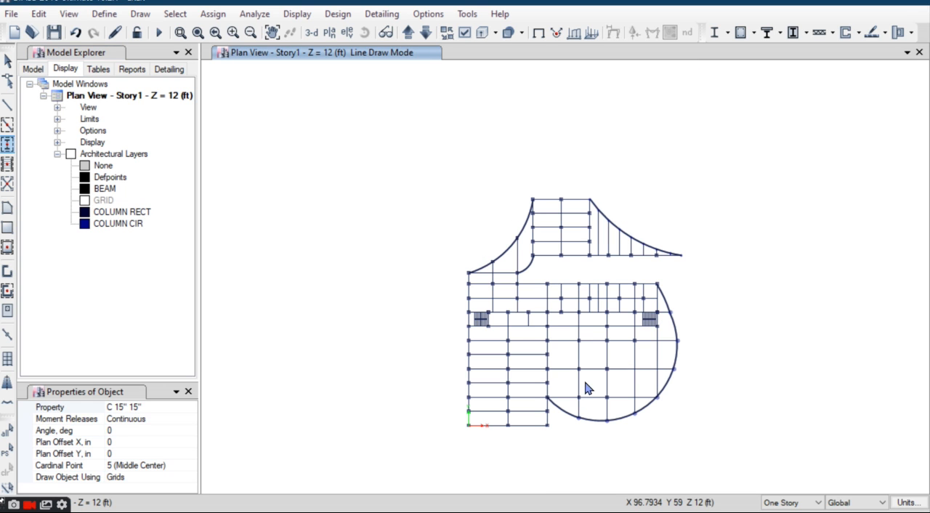
{"action": "left_click", "coordinate": [146, 407]}
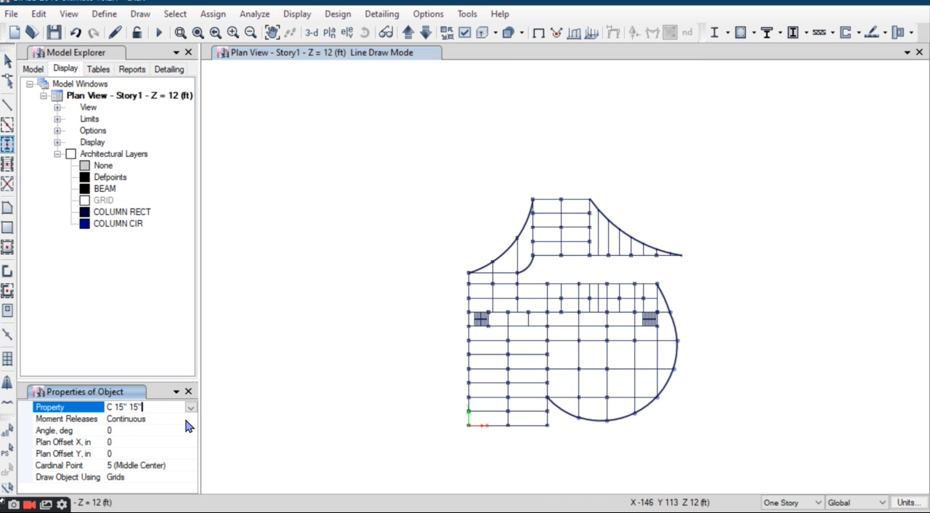
{"action": "left_click", "coordinate": [190, 408]}
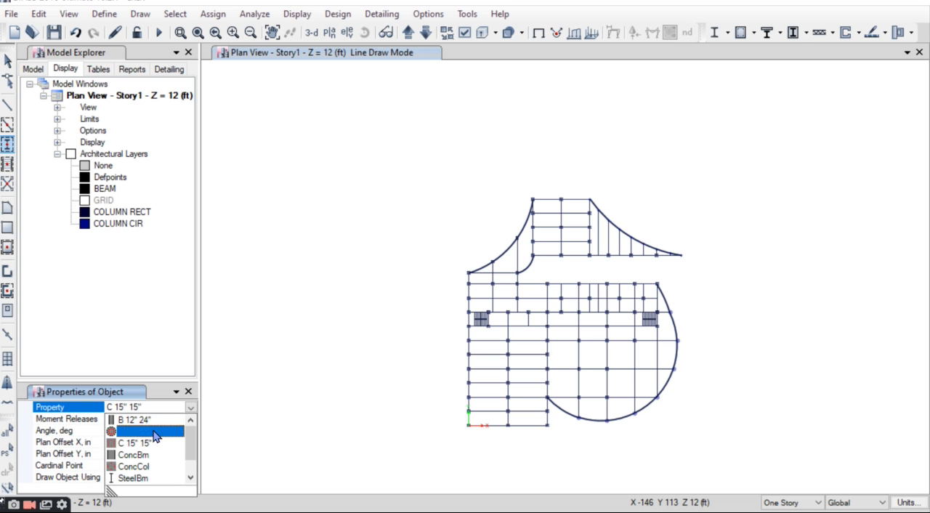
{"action": "left_click", "coordinate": [149, 431]}
{"action": "right_click", "coordinate": [85, 227]}
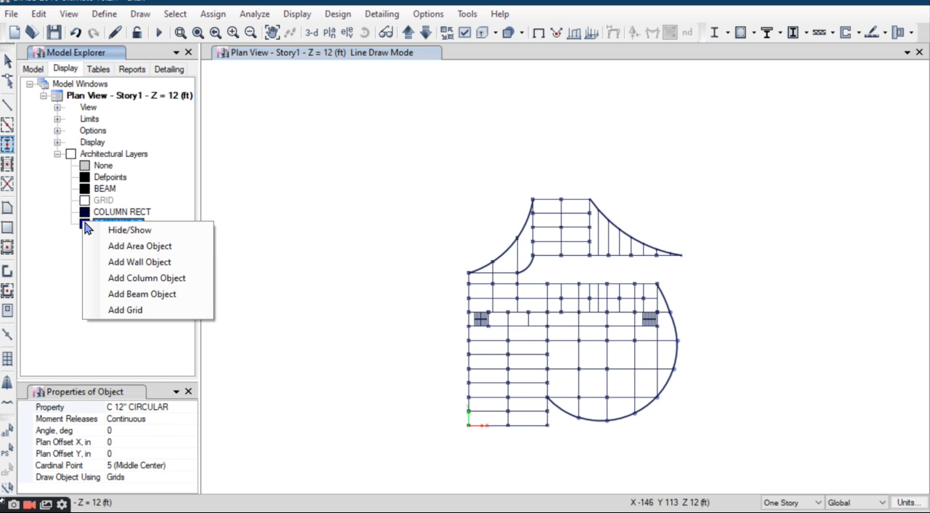
{"action": "left_click", "coordinate": [131, 285]}
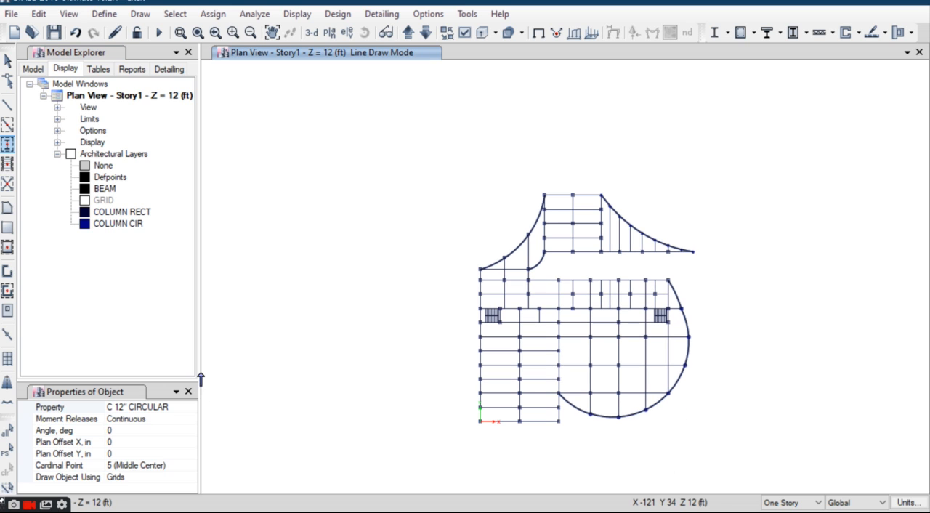
{"action": "left_click", "coordinate": [7, 61]}
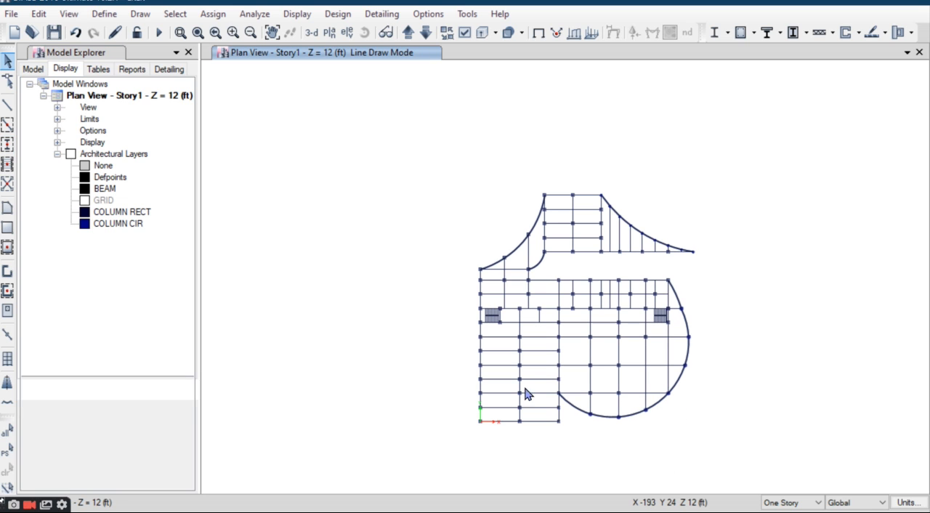
{"action": "left_click", "coordinate": [59, 155]}
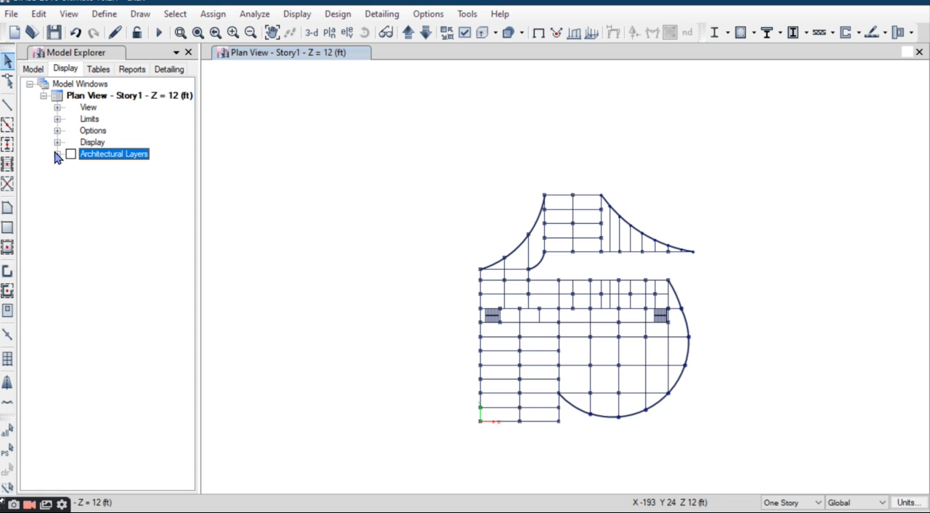
Step: Examine the generated columns' placement across the Story1 plan and close up at an interior grid intersection
{"action": "left_click", "coordinate": [32, 69]}
{"action": "scroll", "coordinate": [559, 404], "scroll_direction": "up", "scroll_amount": 4}
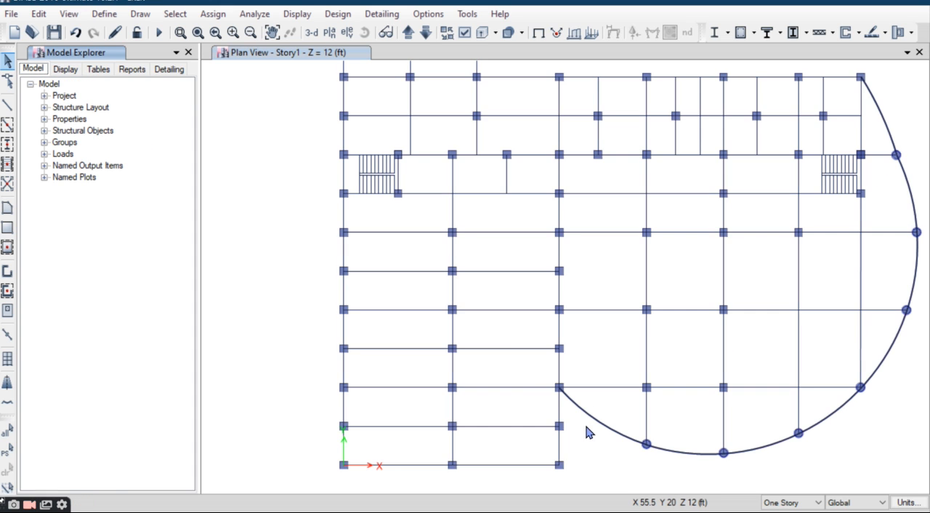
{"action": "scroll", "coordinate": [527, 297], "scroll_direction": "down", "scroll_amount": 4}
{"action": "scroll", "coordinate": [508, 254], "scroll_direction": "up", "scroll_amount": 2}
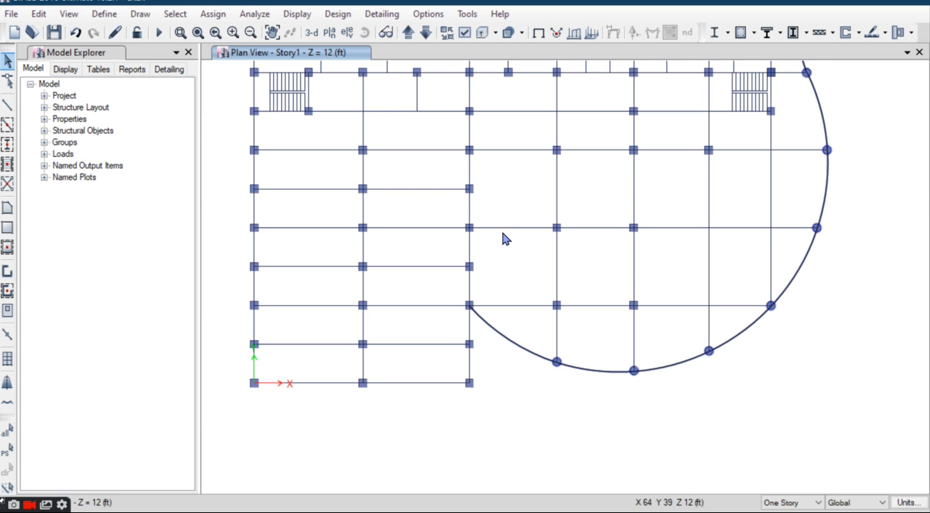
{"action": "scroll", "coordinate": [555, 317], "scroll_direction": "up", "scroll_amount": 4}
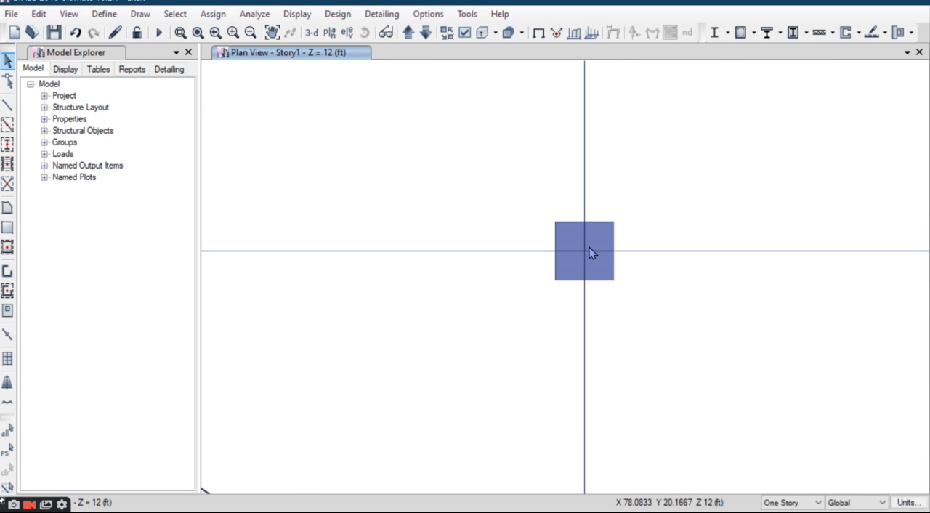
Step: Check the joint at the centre of the close-up column in plan and display the whole model in 3-D
{"action": "left_click", "coordinate": [587, 251]}
{"action": "right_click", "coordinate": [592, 241]}
{"action": "key", "text": "Escape"}
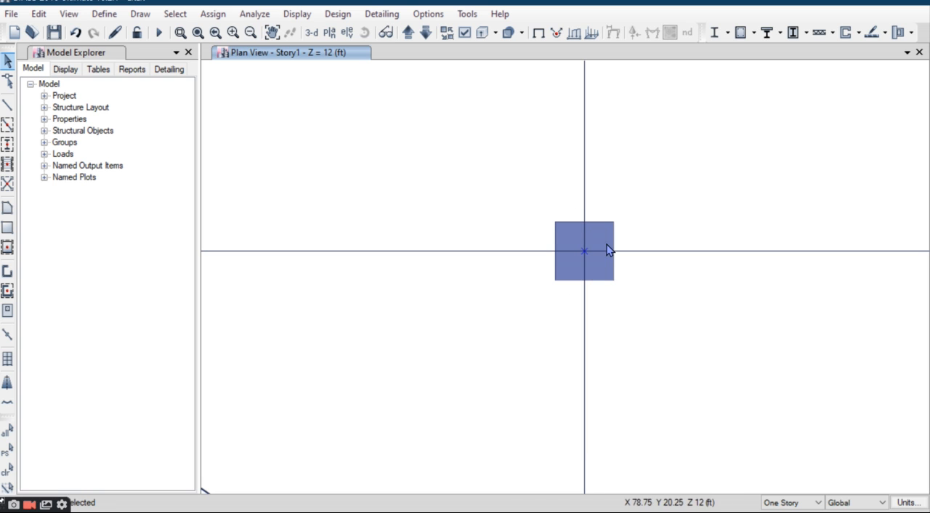
{"action": "left_click", "coordinate": [586, 250]}
{"action": "scroll", "coordinate": [511, 151], "scroll_direction": "down", "scroll_amount": 10}
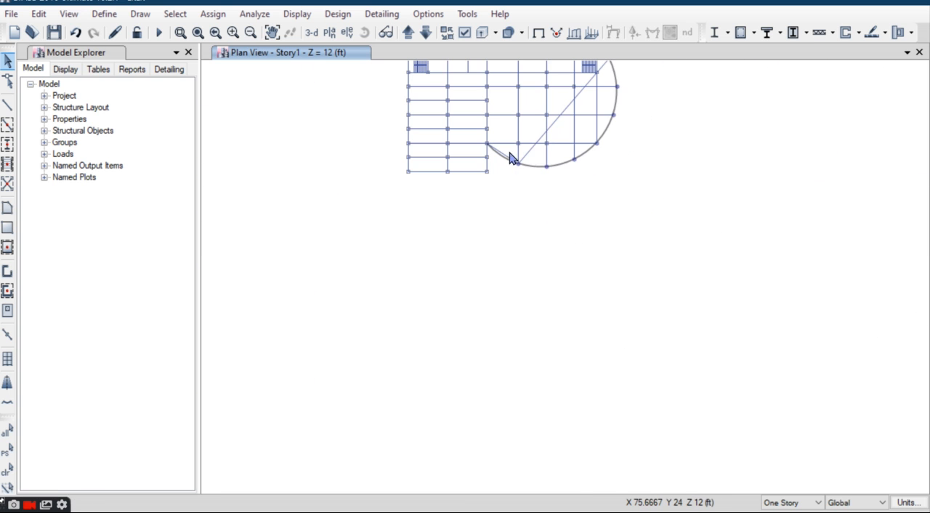
{"action": "middle_click_drag", "start_coordinate": [487, 169], "coordinate": [470, 299]}
{"action": "left_click", "coordinate": [317, 34]}
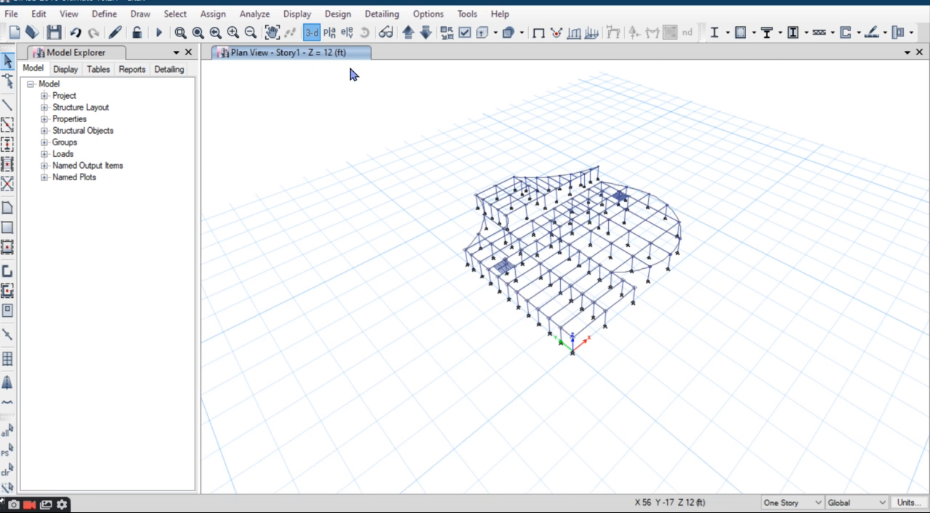
Step: Inspect the section property assigned to a column near the model's edge and its available section choices, leaving the assignment unchanged
{"action": "scroll", "coordinate": [606, 328], "scroll_direction": "up", "scroll_amount": 5}
{"action": "scroll", "coordinate": [480, 243], "scroll_direction": "down", "scroll_amount": 3}
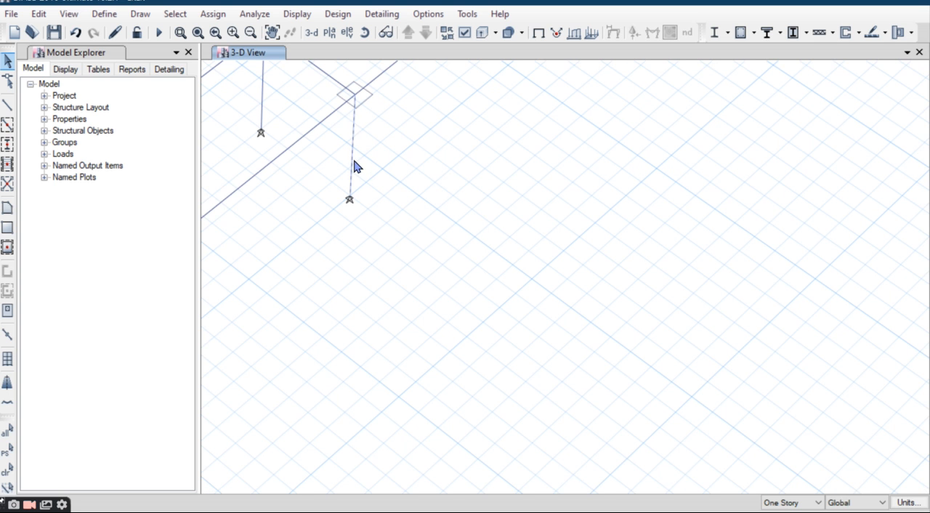
{"action": "right_click", "coordinate": [353, 165]}
{"action": "left_click", "coordinate": [507, 150]}
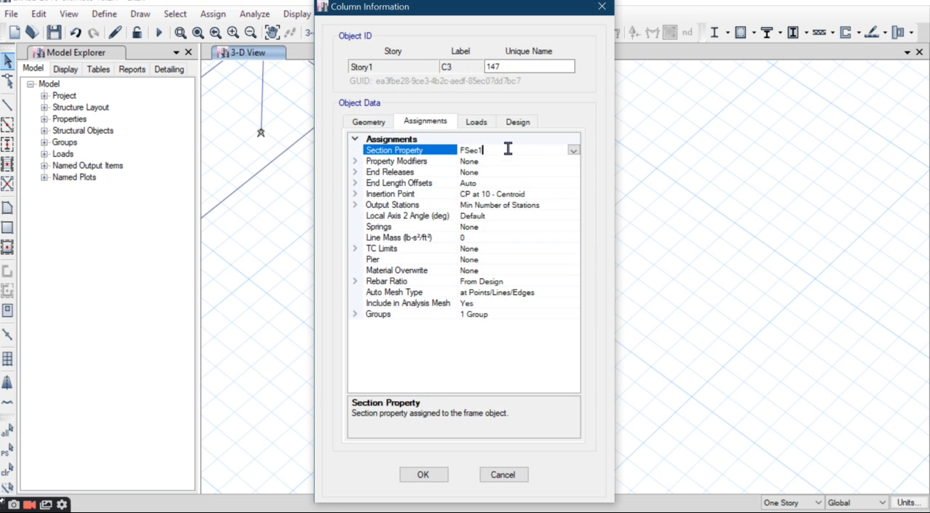
{"action": "left_click", "coordinate": [573, 150]}
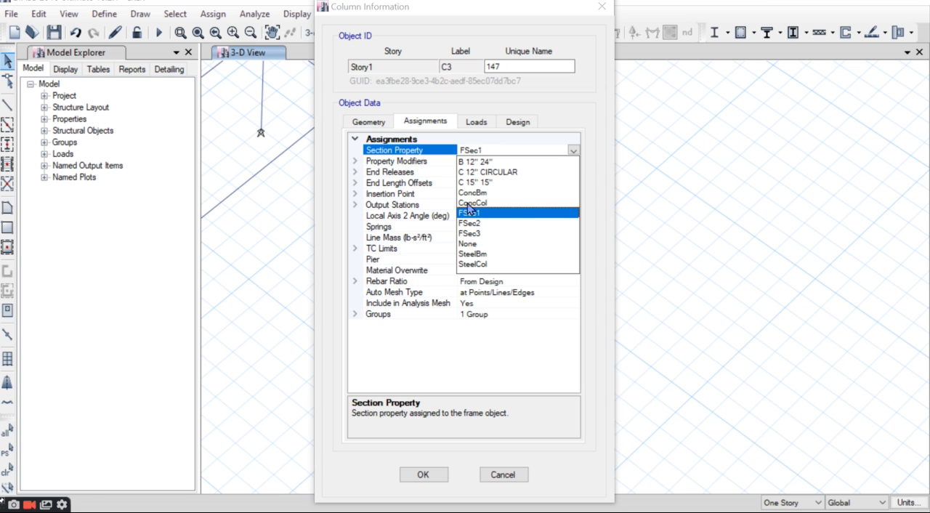
{"action": "left_click", "coordinate": [498, 479]}
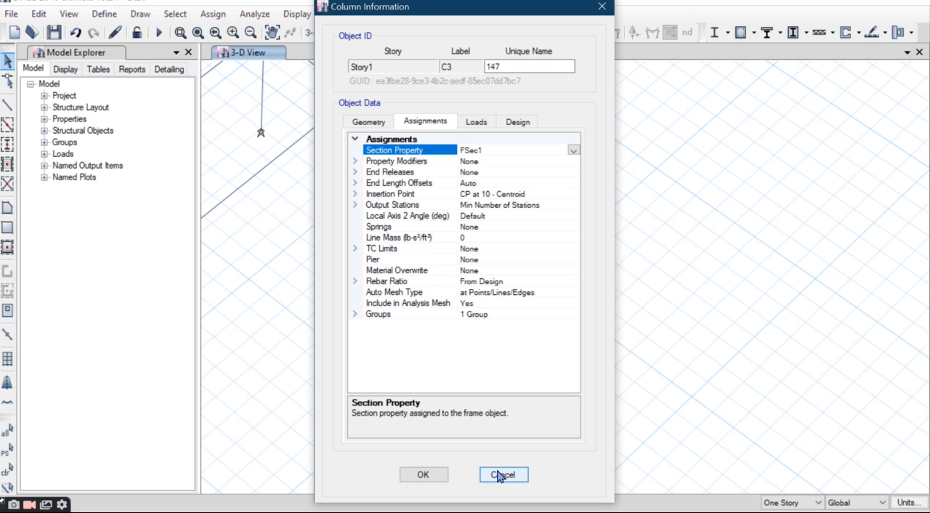
{"action": "left_click", "coordinate": [503, 475]}
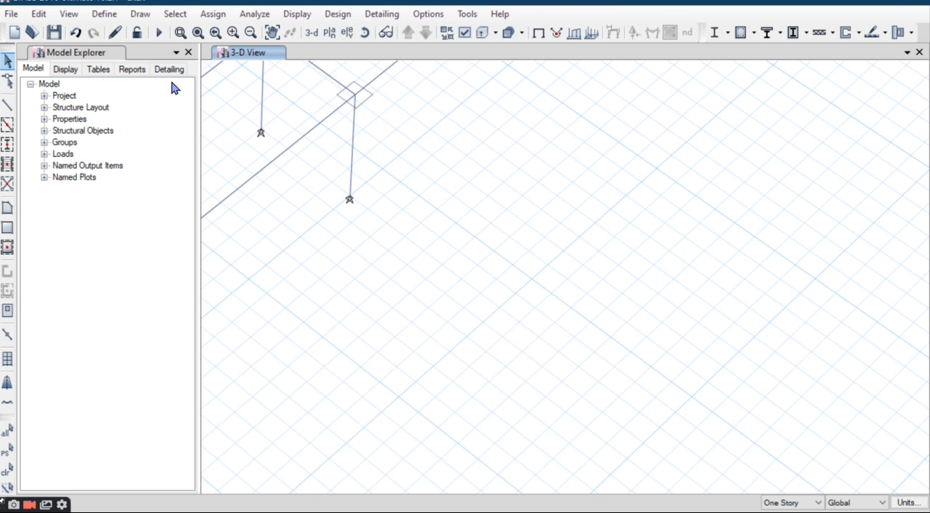
Step: Set the depth and width of the FSec1 frame section to 12 in each
{"action": "left_click", "coordinate": [106, 15]}
{"action": "mouse_move", "coordinate": [189, 55]}
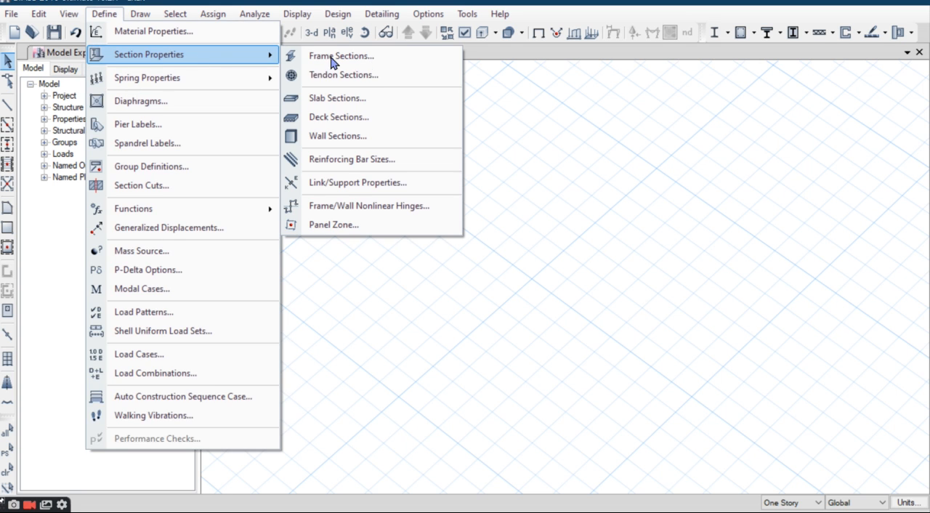
{"action": "left_click", "coordinate": [375, 58]}
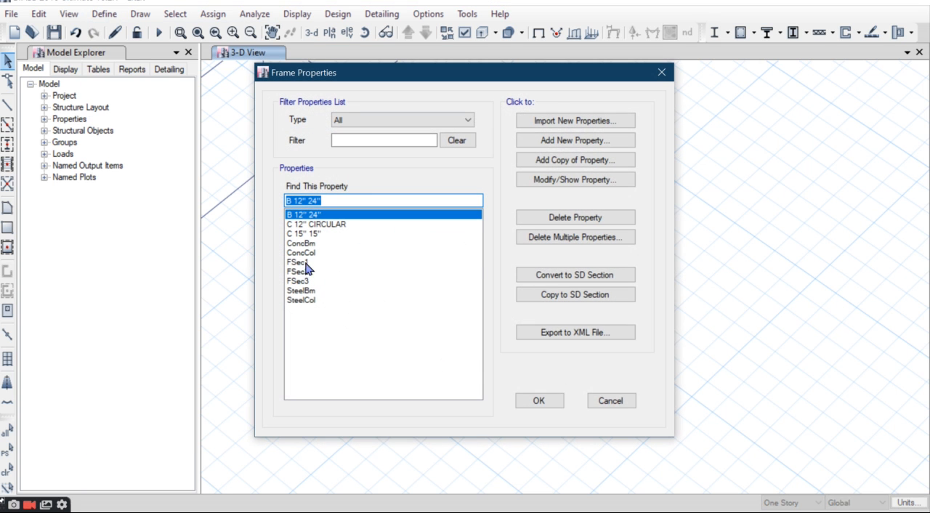
{"action": "left_click", "coordinate": [299, 263]}
{"action": "left_click", "coordinate": [581, 187]}
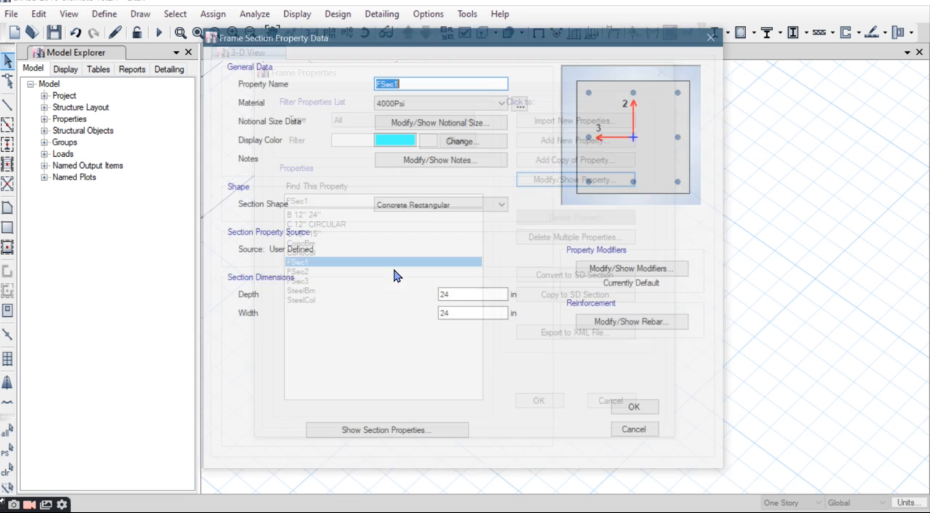
{"action": "left_click", "coordinate": [457, 298]}
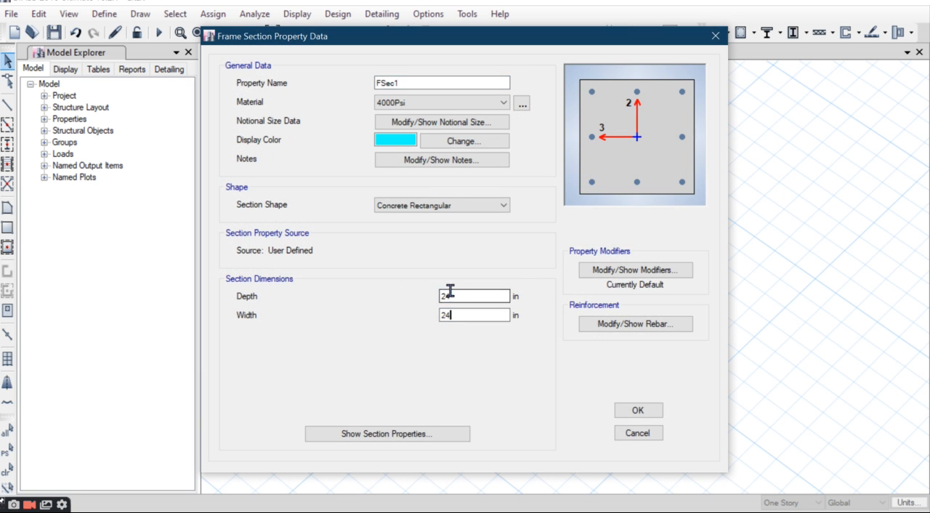
{"action": "type", "text": "12"}
{"action": "key", "text": "Tab"}
{"action": "type", "text": "1"}
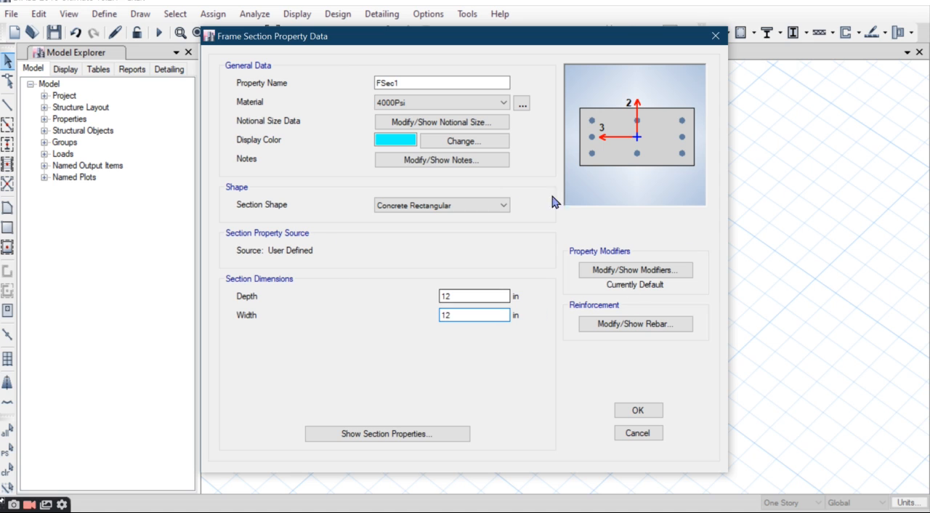
Step: Rename the FSec1 section as C 12" 12" REC, choose HYSD500 as its material and accept the definition
{"action": "key", "text": "Tab"}
{"action": "type", "text": "C"}
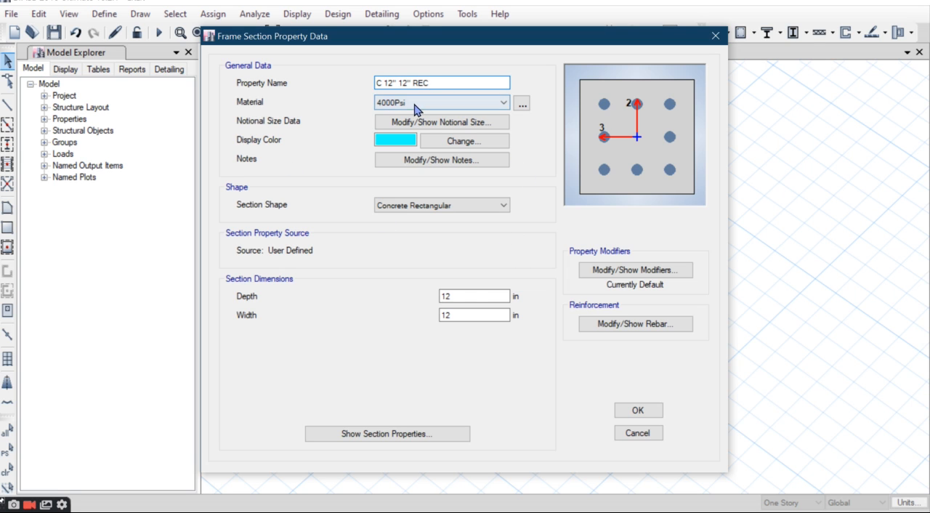
{"action": "left_click", "coordinate": [424, 102]}
{"action": "left_click", "coordinate": [399, 161]}
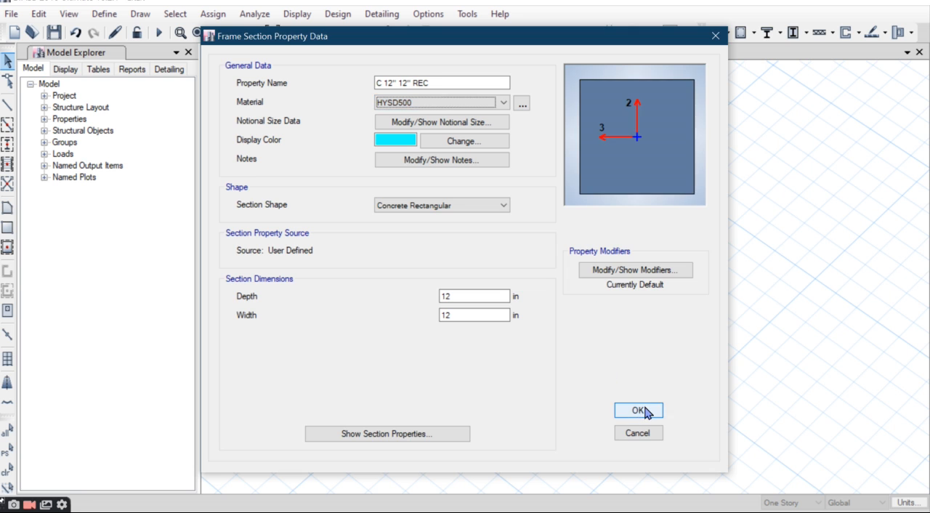
{"action": "left_click", "coordinate": [638, 411]}
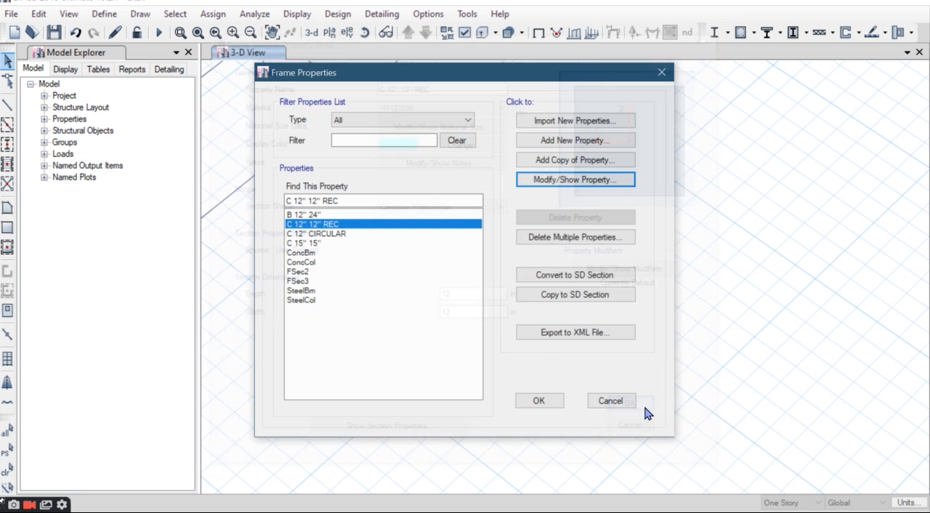
Step: Review the material and dimensions in the C 12" 12" REC section definition
{"action": "left_click", "coordinate": [558, 182]}
{"action": "left_click", "coordinate": [564, 179]}
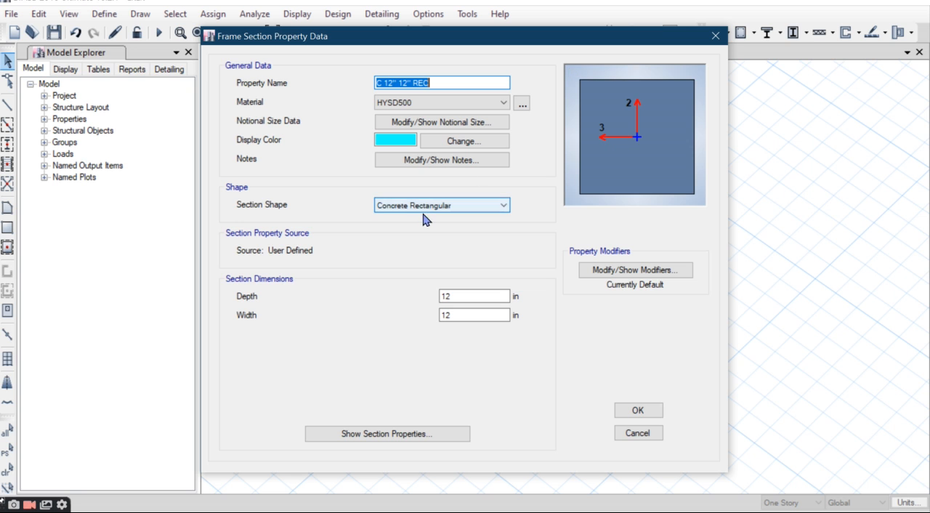
{"action": "left_click", "coordinate": [475, 314]}
{"action": "left_click", "coordinate": [638, 410]}
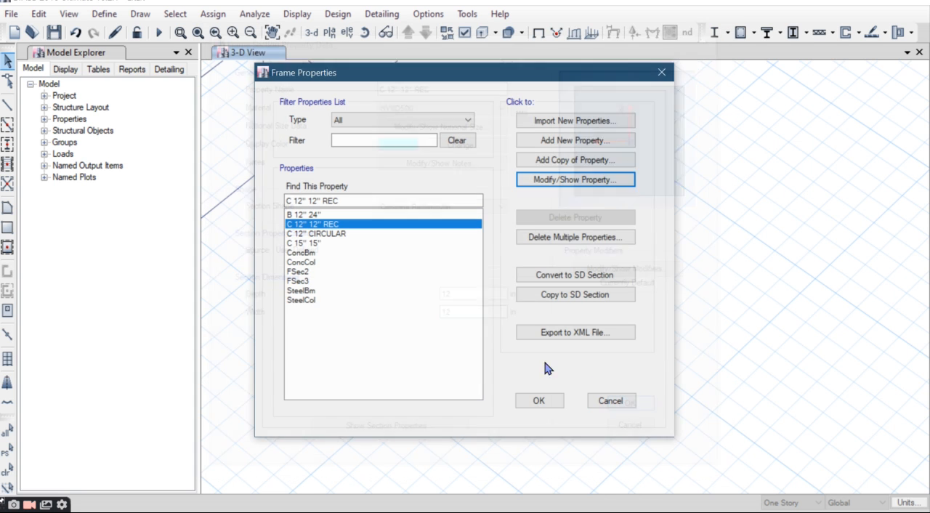
Step: Rename the circular FSec2 frame section as C 18" CIR
{"action": "left_click", "coordinate": [306, 271]}
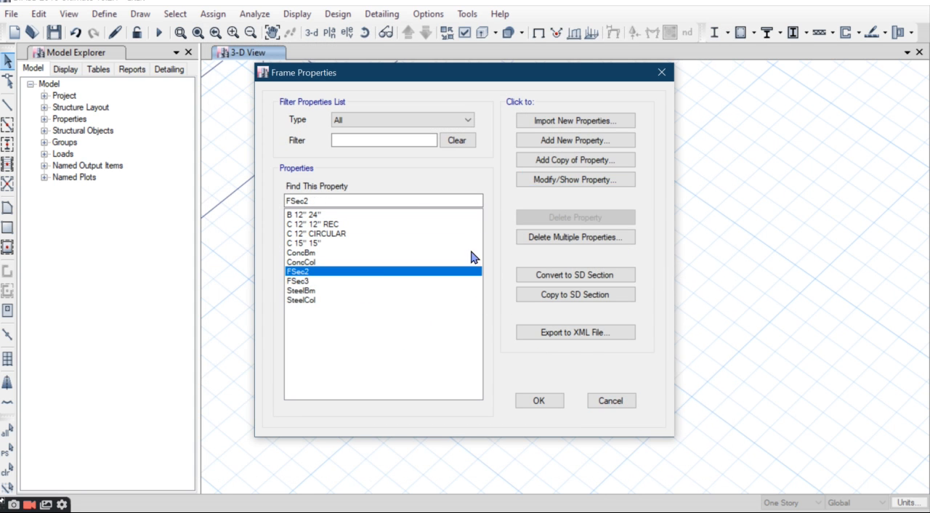
{"action": "left_click", "coordinate": [591, 180]}
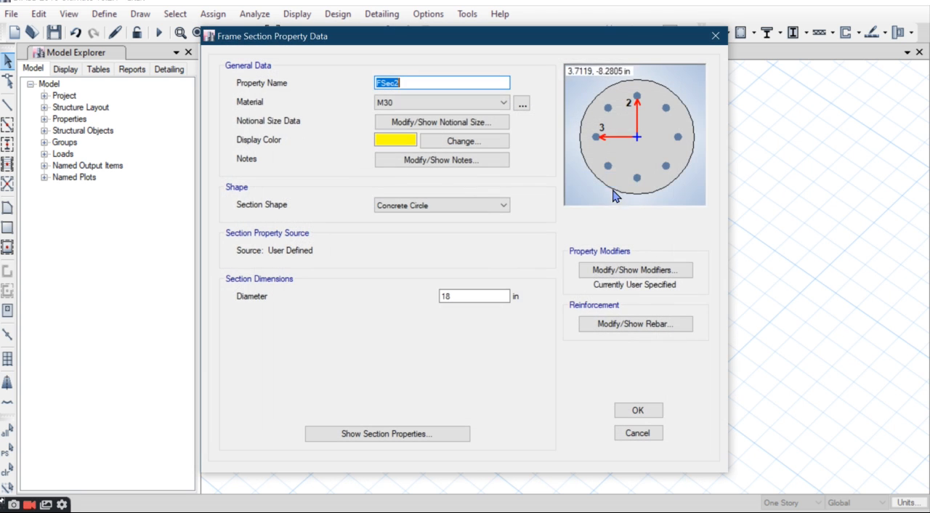
{"action": "left_click", "coordinate": [457, 295]}
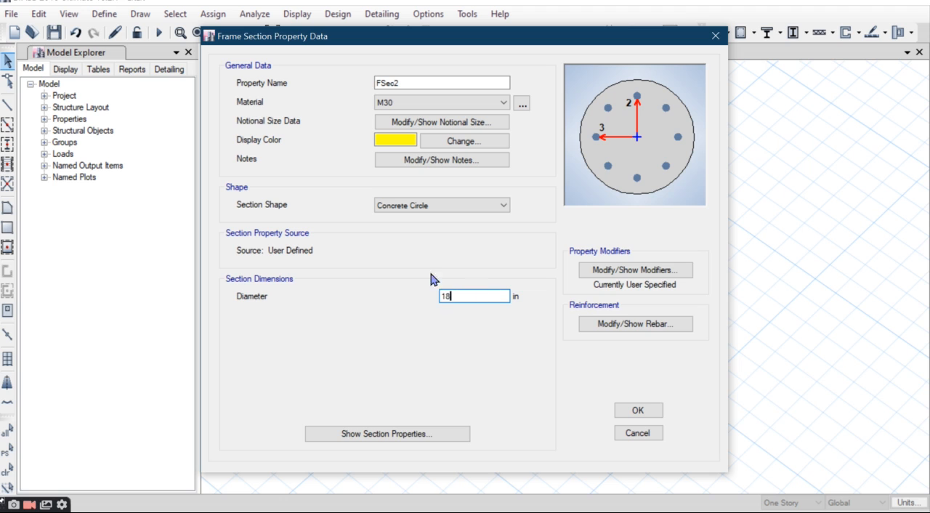
{"action": "double_click", "coordinate": [396, 83]}
{"action": "type", "text": "C 18"}
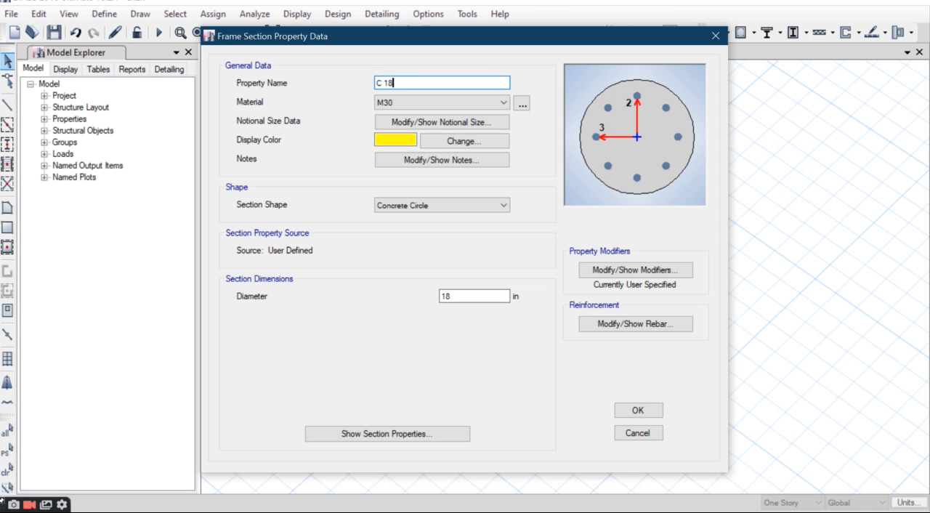
{"action": "type", "text": "\" CIR"}
{"action": "key", "text": "Return"}
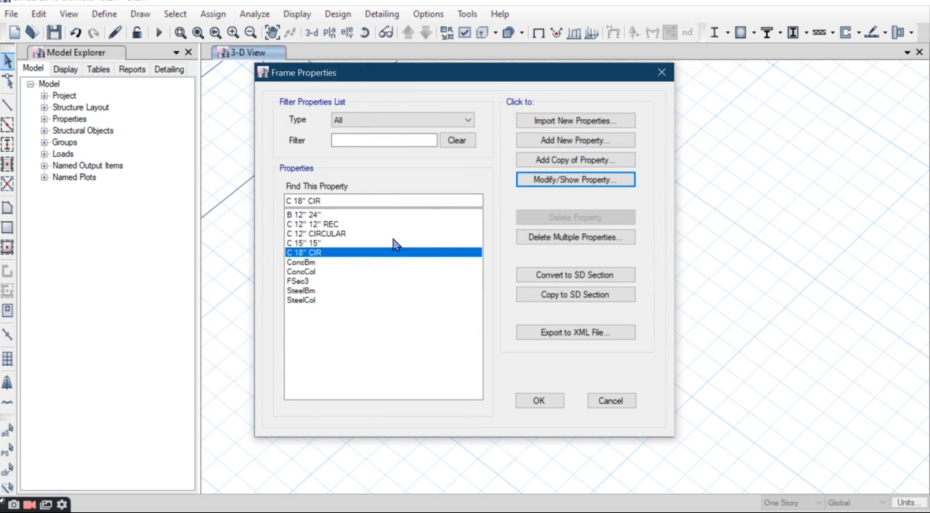
Step: Rename the circular FSec3 frame section as C 24" CIR and accept all frame property changes
{"action": "left_click", "coordinate": [308, 281]}
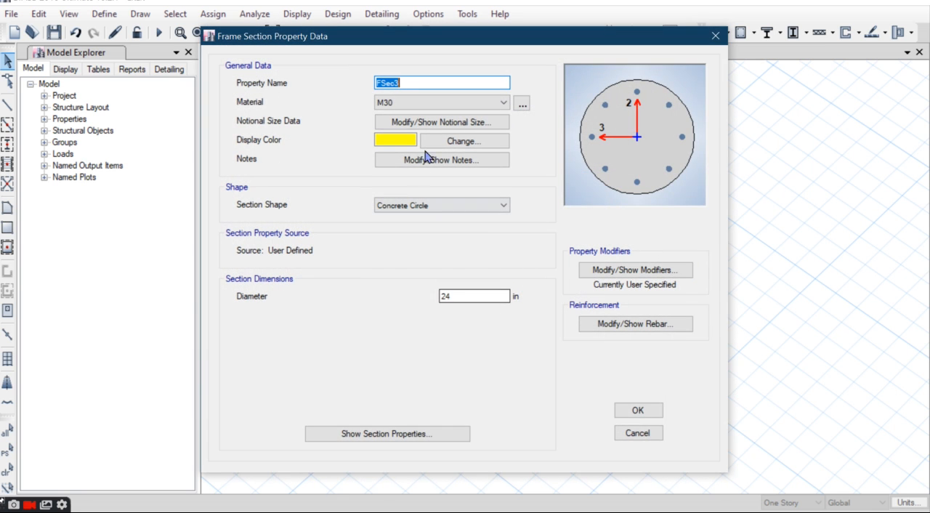
{"action": "left_click", "coordinate": [469, 295]}
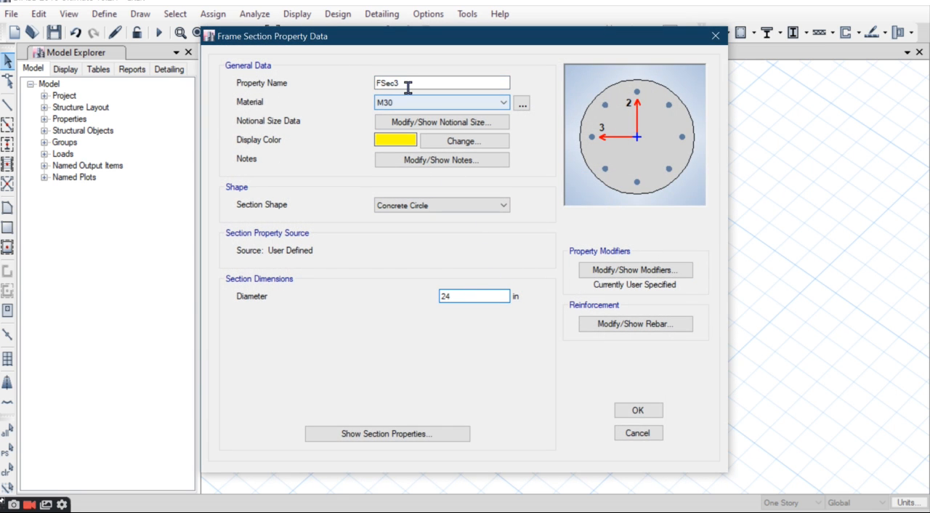
{"action": "left_click_drag", "start_coordinate": [407, 86], "coordinate": [360, 107]}
{"action": "type", "text": "C"}
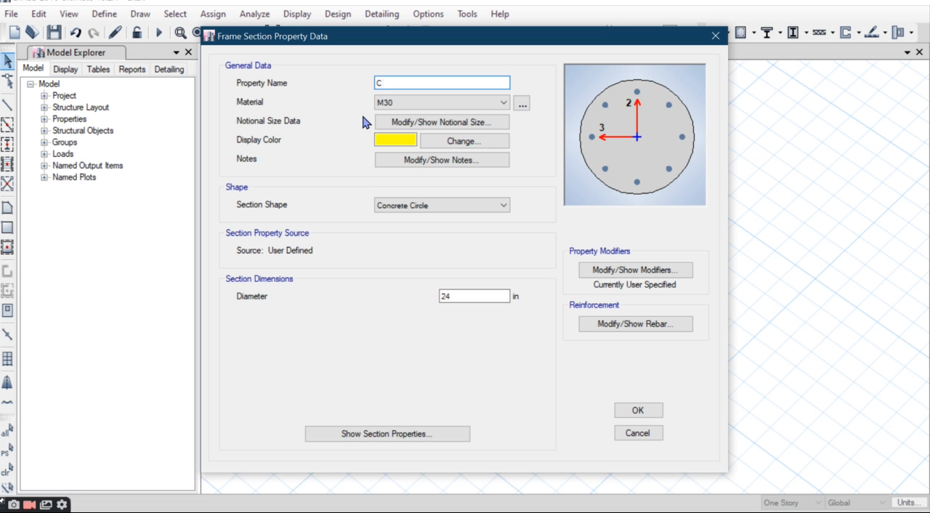
{"action": "type", "text": " 24\" CIR"}
{"action": "left_click", "coordinate": [638, 410]}
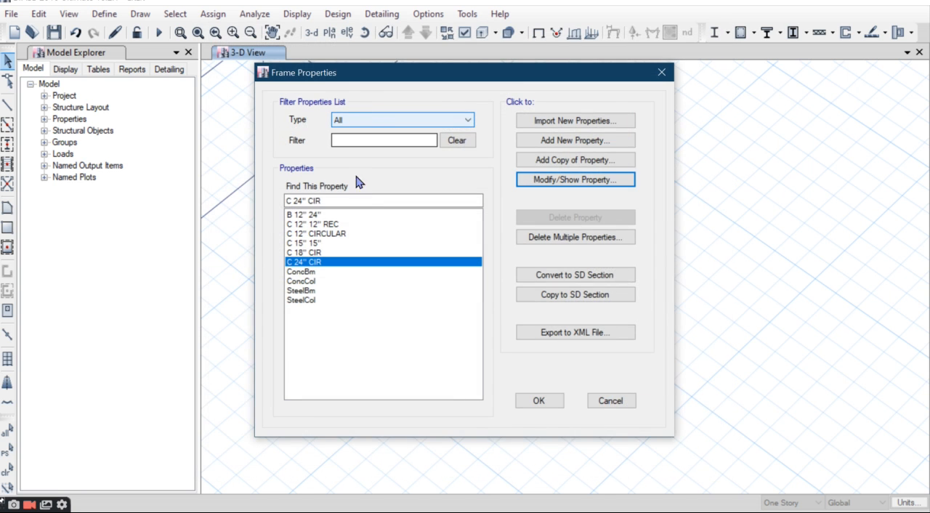
{"action": "left_click", "coordinate": [539, 401]}
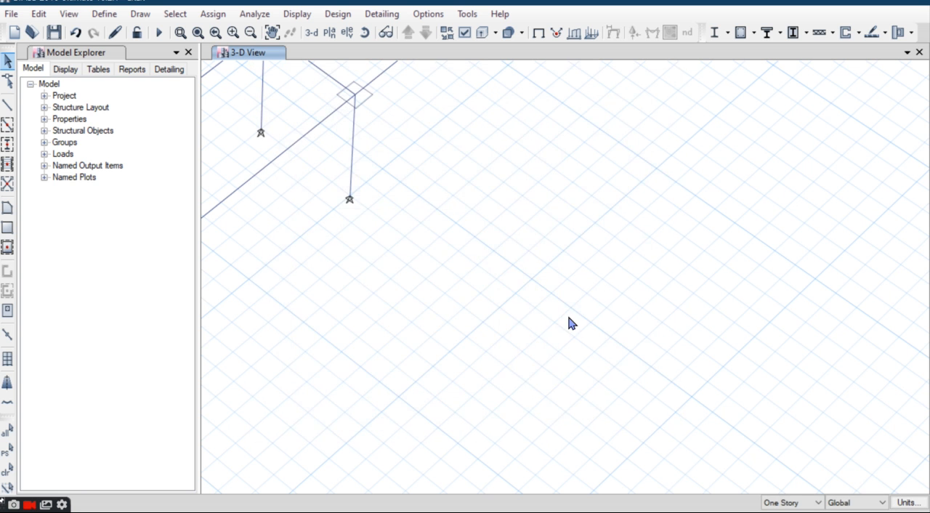
Step: Inspect the section property assigned to the curved edge beam in 3-D and clear the selection
{"action": "middle_click_drag", "start_coordinate": [521, 309], "coordinate": [540, 391]}
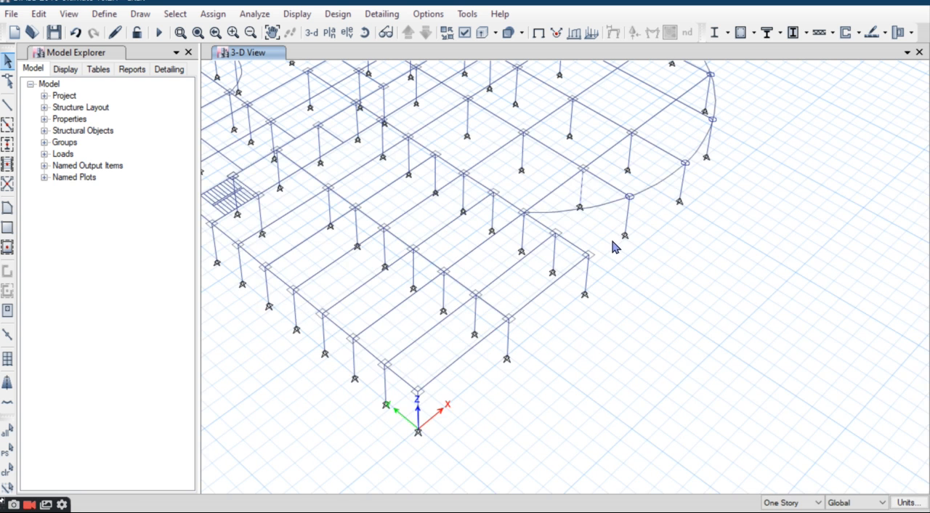
{"action": "scroll", "coordinate": [612, 247], "scroll_direction": "up", "scroll_amount": 5}
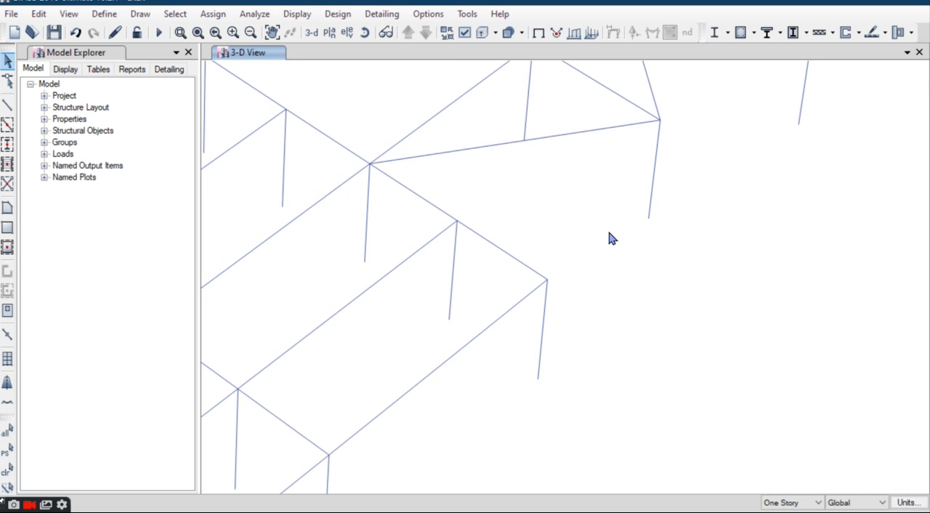
{"action": "right_click", "coordinate": [601, 145]}
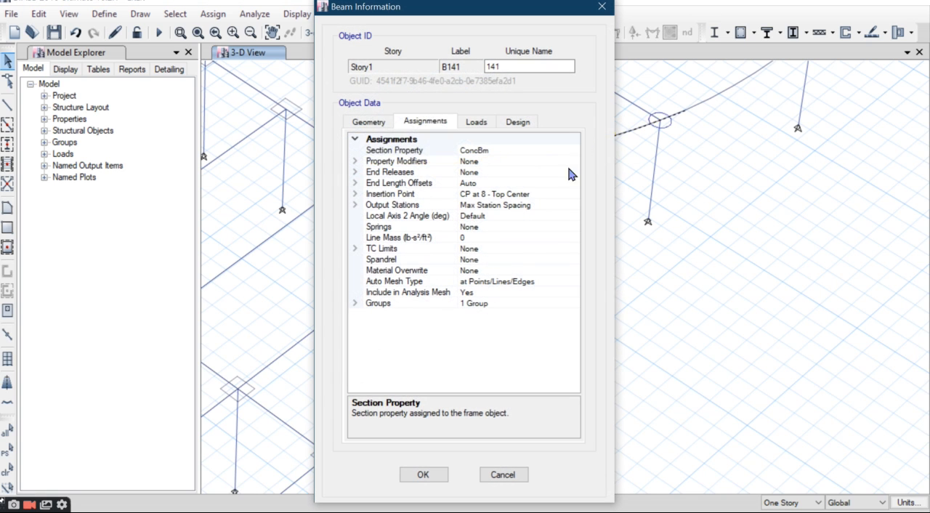
{"action": "left_click", "coordinate": [508, 153]}
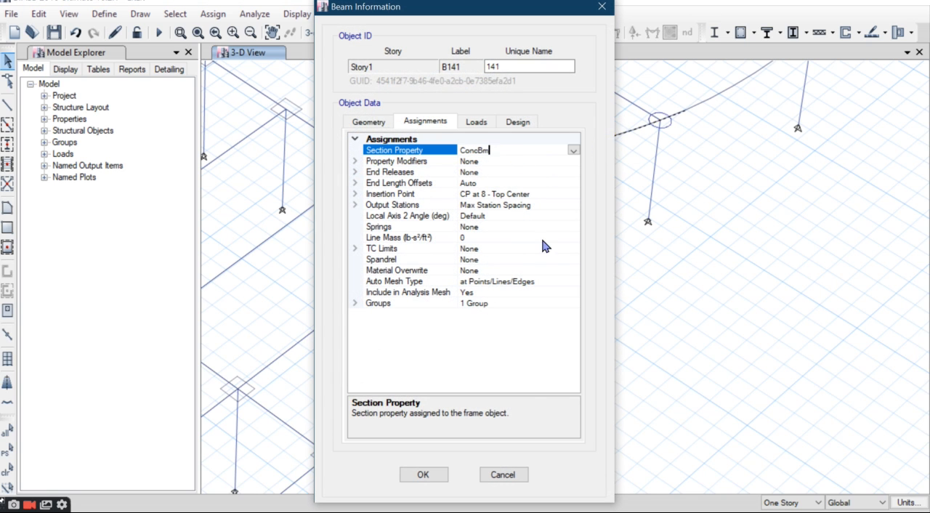
{"action": "left_click", "coordinate": [501, 475]}
{"action": "left_click", "coordinate": [7, 471]}
Step: Open the ConcBm frame section definition and set its width to 12 in
{"action": "left_click", "coordinate": [102, 15]}
{"action": "mouse_move", "coordinate": [118, 62]}
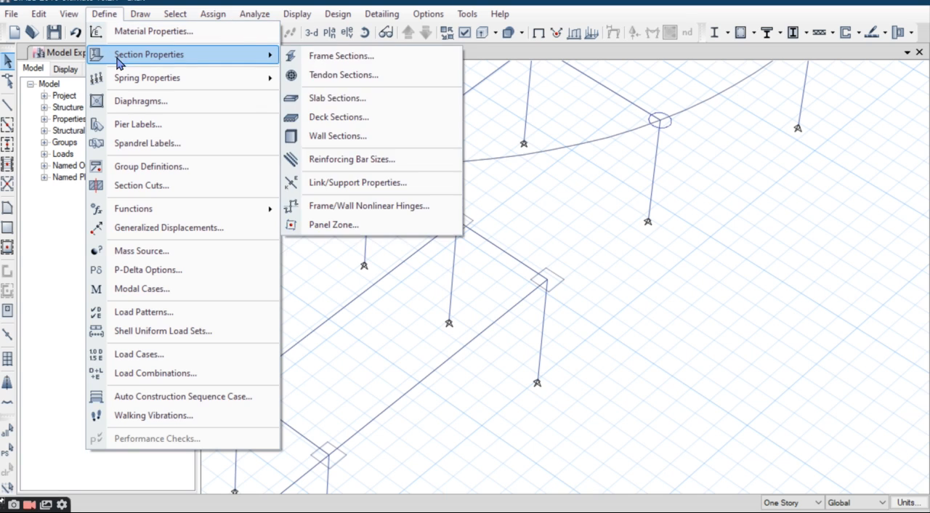
{"action": "left_click", "coordinate": [339, 56]}
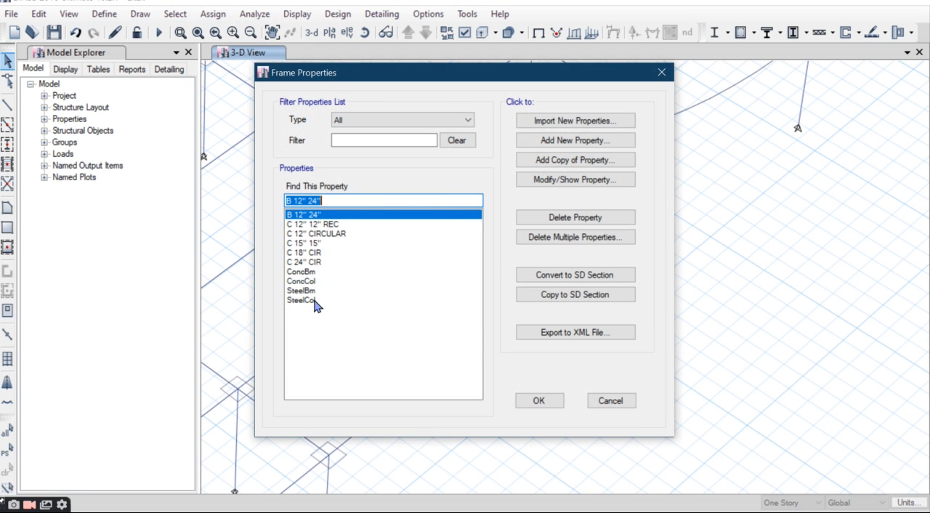
{"action": "left_click", "coordinate": [318, 271]}
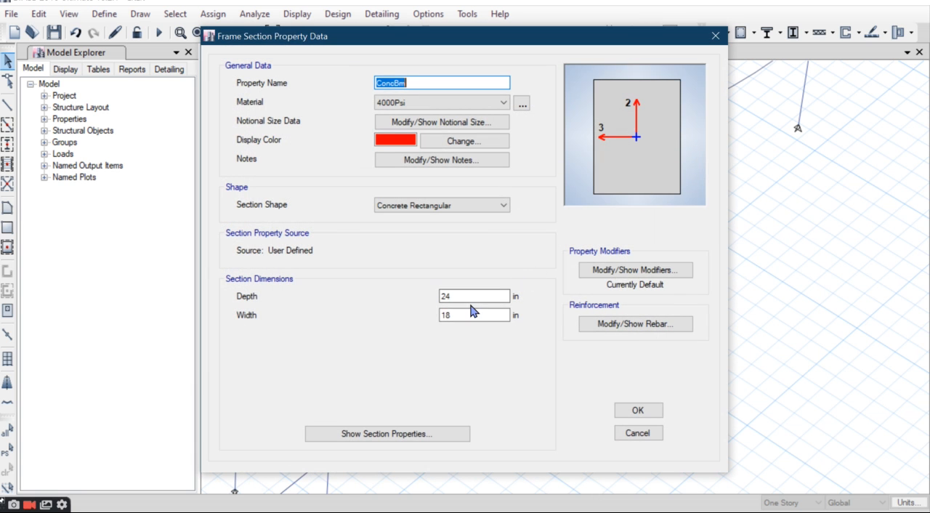
{"action": "double_click", "coordinate": [473, 313]}
{"action": "type", "text": "12"}
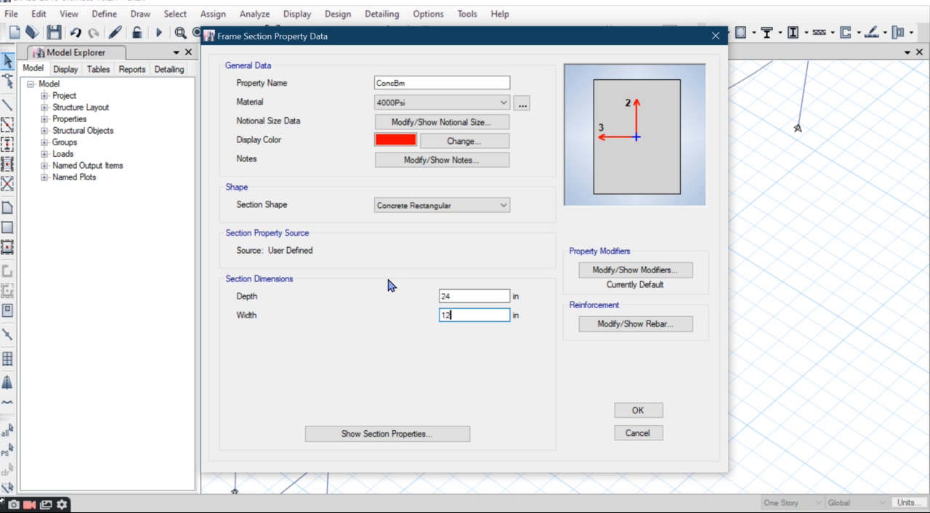
{"action": "type", "text": "\""}
{"action": "left_click", "coordinate": [465, 300]}
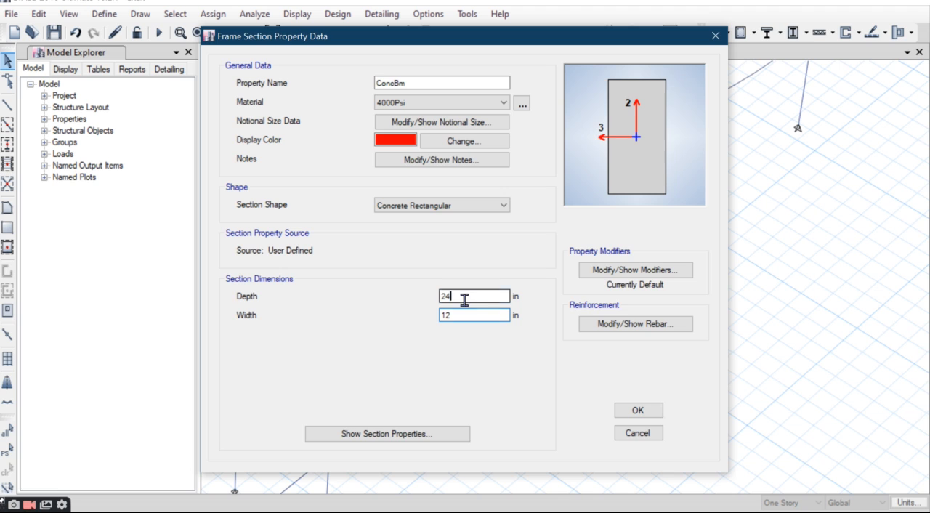
Step: Rename the ConcBm frame section as BEAM 12" 24 and accept the frame property changes
{"action": "double_click", "coordinate": [442, 83]}
{"action": "type", "text": "C 12\" 24 BEAM"}
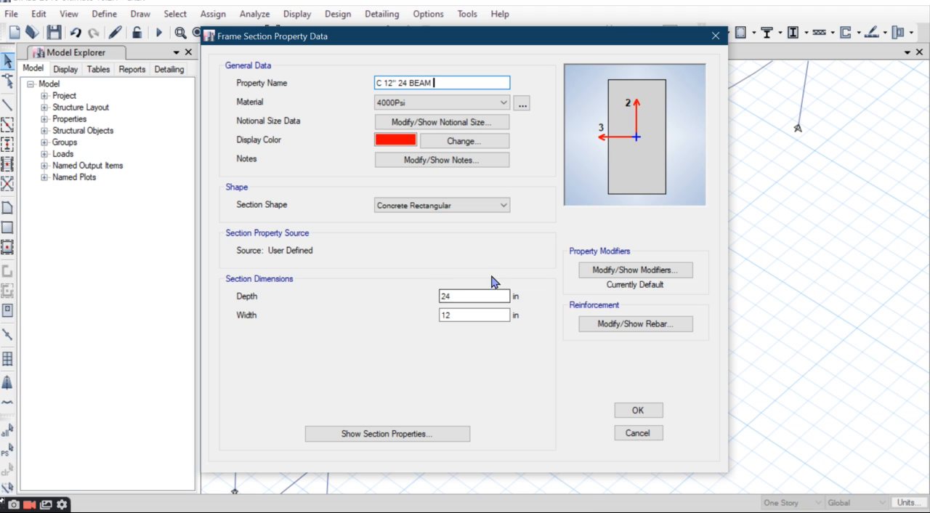
{"action": "left_click_drag", "start_coordinate": [440, 83], "coordinate": [415, 97]}
{"action": "key", "text": "BackSpace"}
{"action": "left_click", "coordinate": [385, 83]}
{"action": "key", "text": "BackSpace"}
{"action": "key", "text": "BackSpace"}
{"action": "type", "text": "BEAM"}
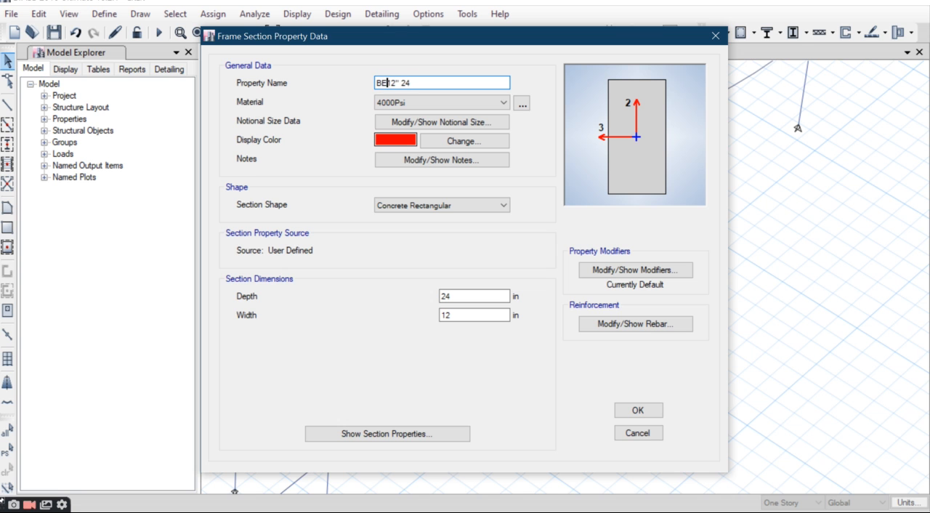
{"action": "left_click", "coordinate": [629, 409]}
{"action": "left_click", "coordinate": [556, 400]}
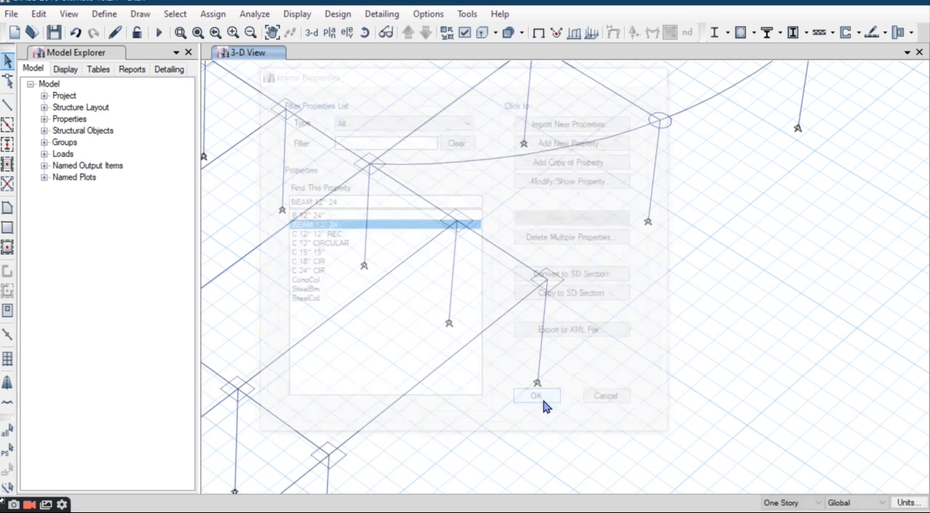
Step: Check the information of the curved edge beam, then display the Story1 plan view
{"action": "right_click", "coordinate": [565, 154]}
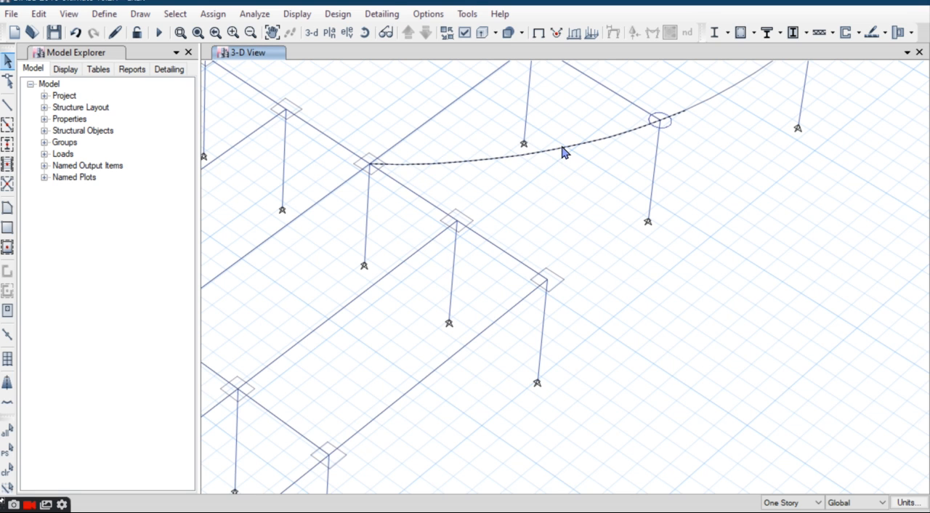
{"action": "left_click", "coordinate": [509, 473]}
{"action": "left_click", "coordinate": [330, 35]}
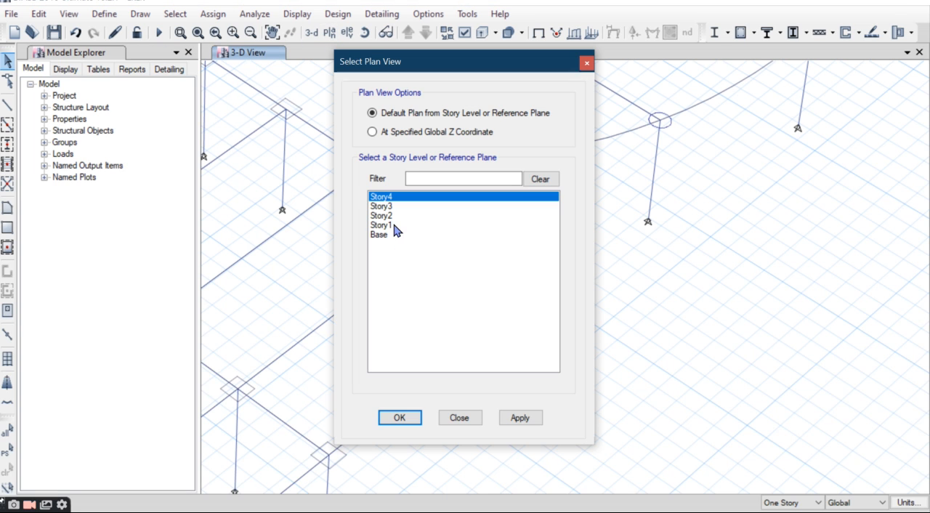
{"action": "left_click", "coordinate": [393, 226]}
{"action": "left_click", "coordinate": [400, 418]}
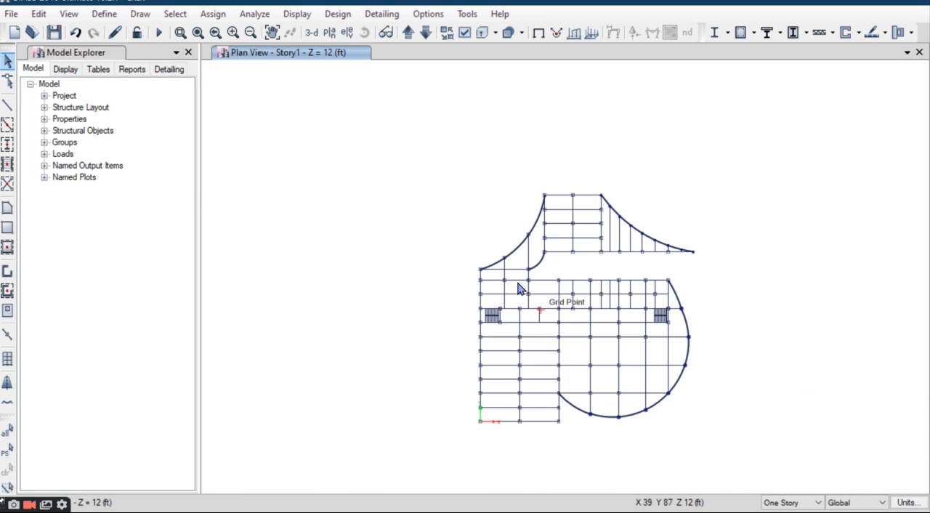
{"action": "scroll", "coordinate": [520, 289], "scroll_direction": "up", "scroll_amount": 3}
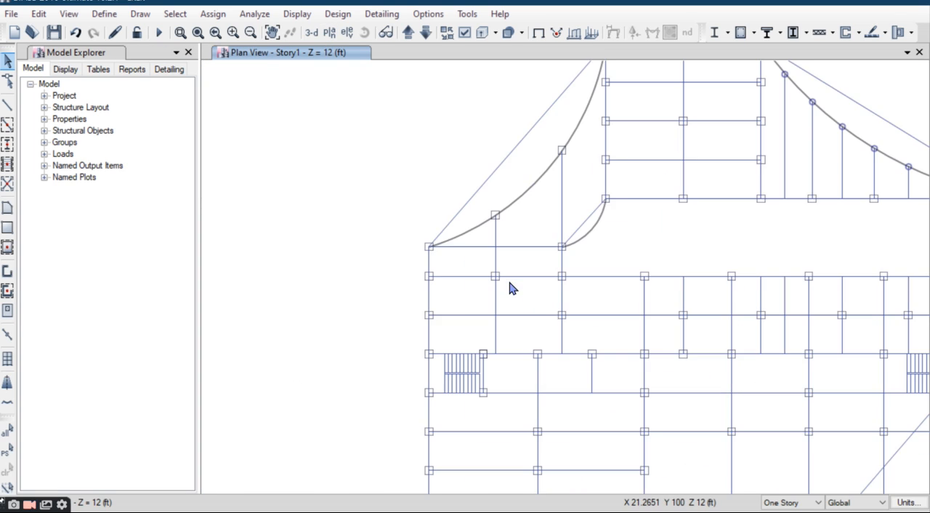
Step: Delete the Plank1 property from the slab section definitions
{"action": "left_click", "coordinate": [104, 14]}
{"action": "mouse_move", "coordinate": [120, 55]}
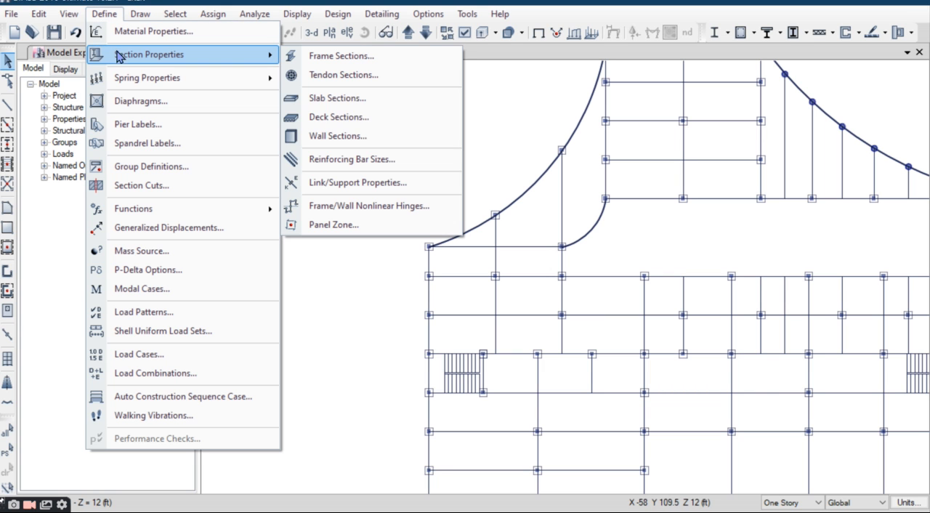
{"action": "left_click", "coordinate": [316, 98]}
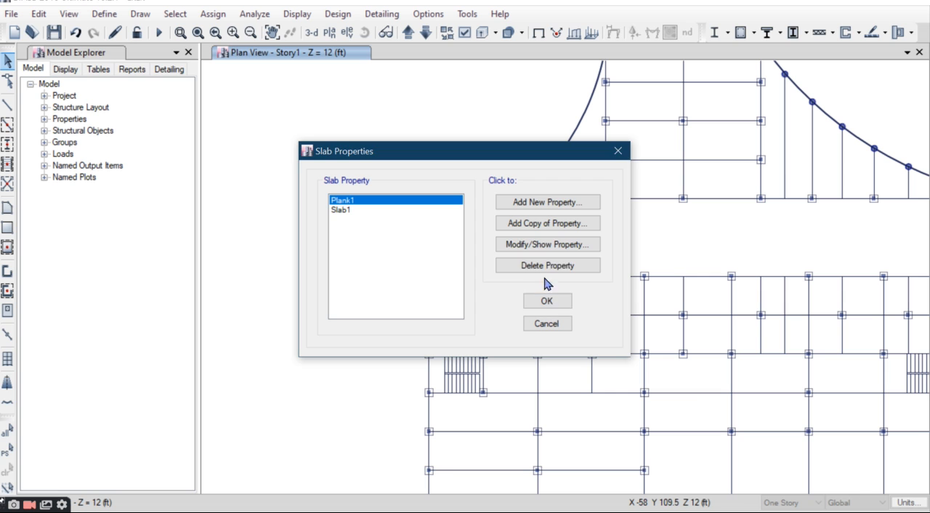
{"action": "left_click", "coordinate": [508, 264]}
{"action": "key", "text": "Return"}
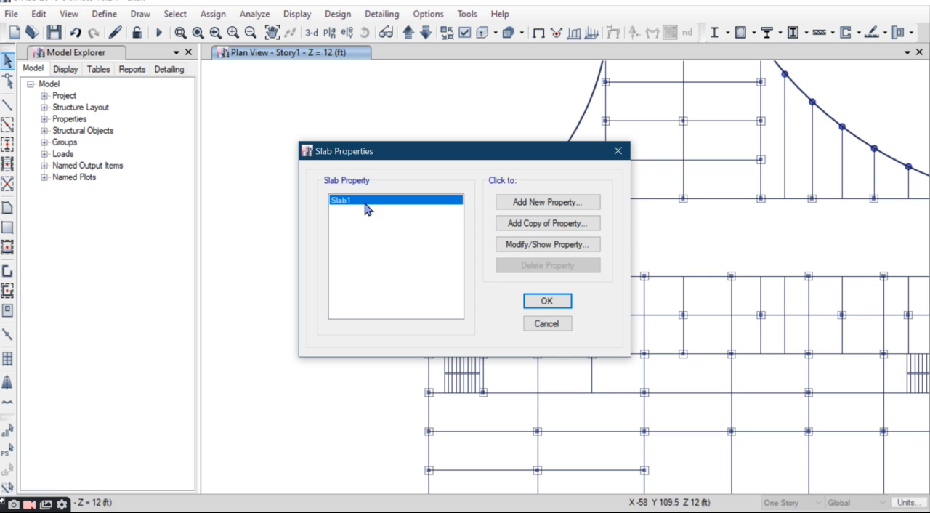
Step: Redefine Slab1 as Slab6" with M30 material and a thickness of 6 in, and accept the slab properties
{"action": "left_click", "coordinate": [560, 250]}
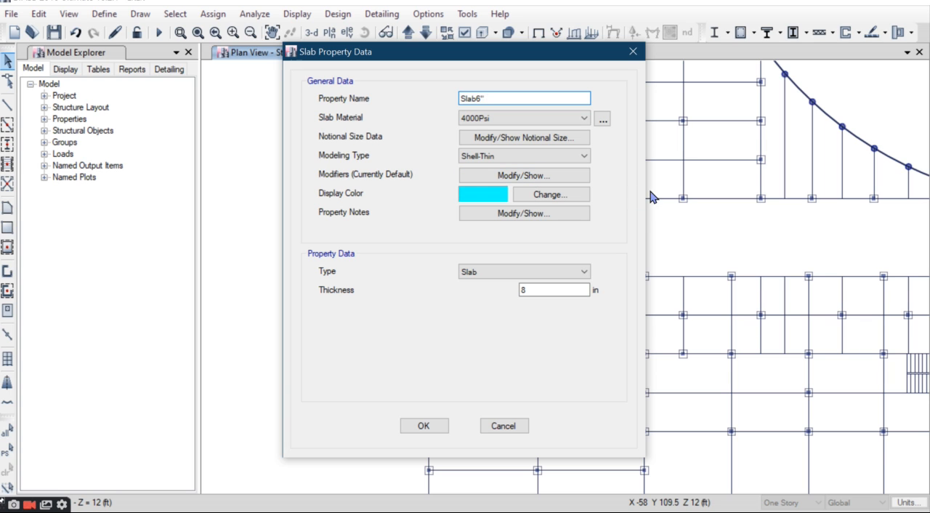
{"action": "left_click", "coordinate": [502, 119]}
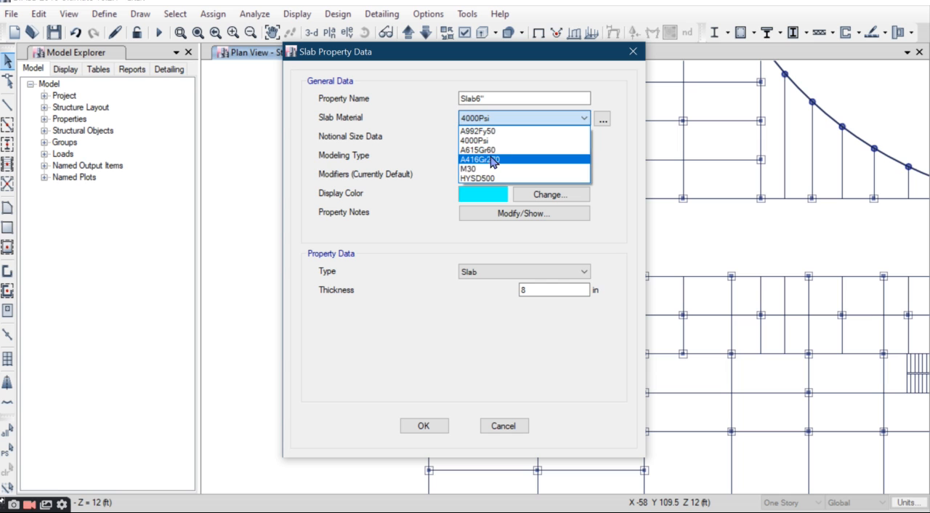
{"action": "left_click", "coordinate": [480, 170]}
{"action": "double_click", "coordinate": [540, 288]}
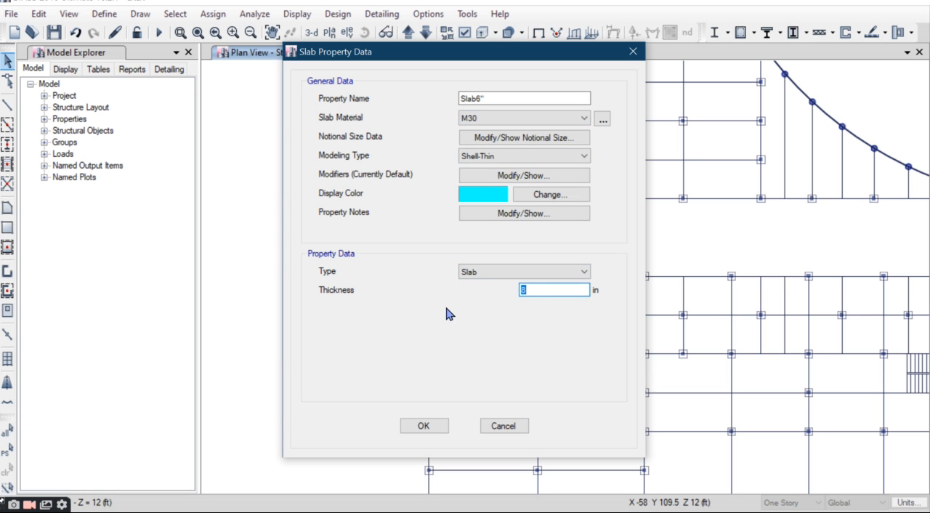
{"action": "type", "text": "6"}
{"action": "left_click", "coordinate": [434, 429]}
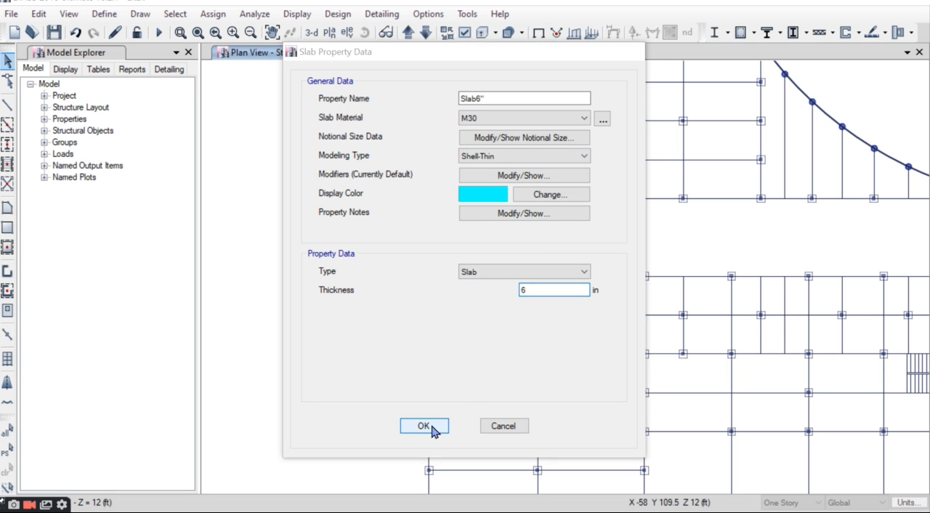
{"action": "left_click", "coordinate": [545, 301]}
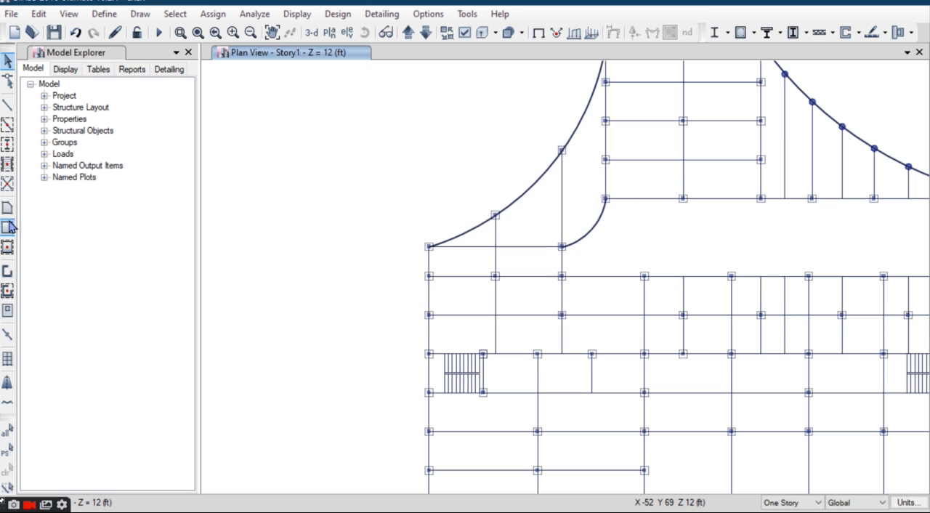
Step: Activate rectangular floor drawing with Slab6" as the section property
{"action": "left_click", "coordinate": [7, 247]}
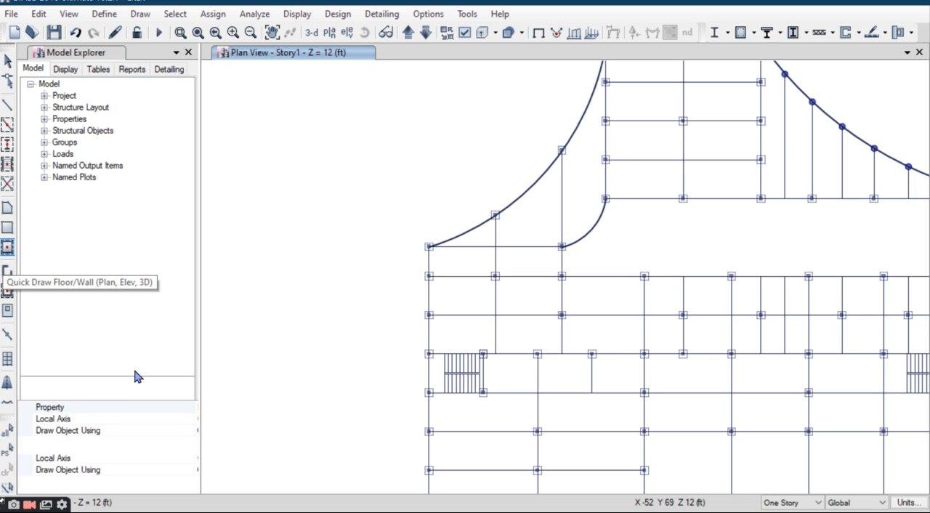
{"action": "left_click", "coordinate": [159, 407]}
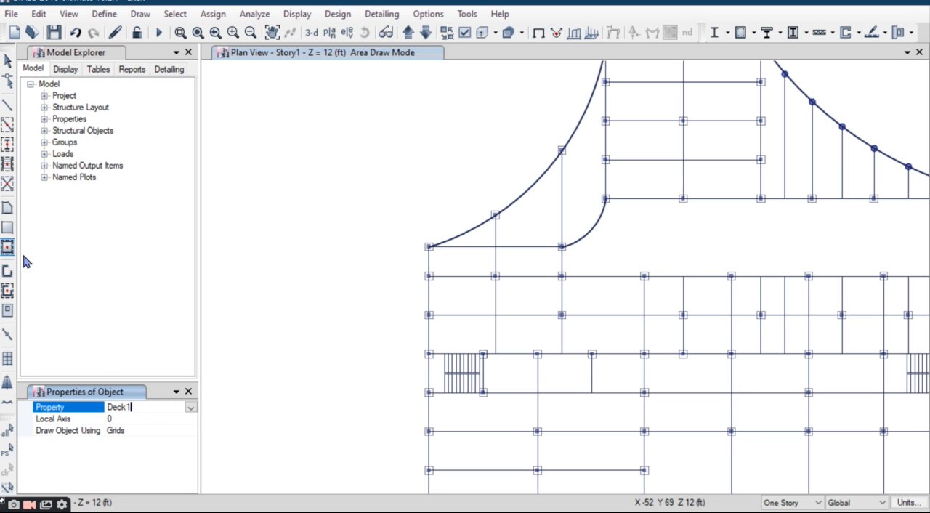
{"action": "left_click", "coordinate": [7, 227]}
{"action": "left_click", "coordinate": [144, 408]}
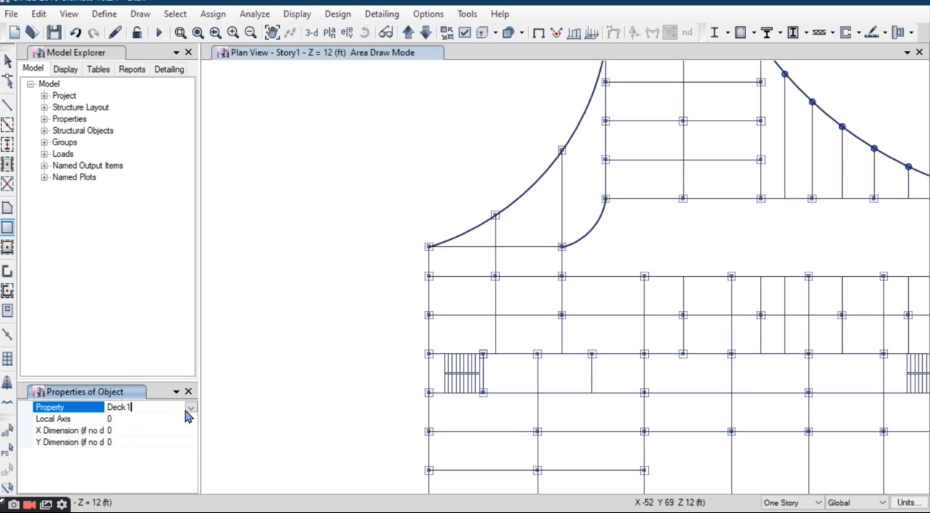
{"action": "left_click", "coordinate": [190, 407]}
{"action": "left_click", "coordinate": [120, 447]}
Step: Draw a rectangular slab about 55.5 ft by 70 ft over the wing below the stairs, from X 0, Y 70 to X 55.5, Y 0
{"action": "scroll", "coordinate": [220, 342], "scroll_direction": "down", "scroll_amount": 4}
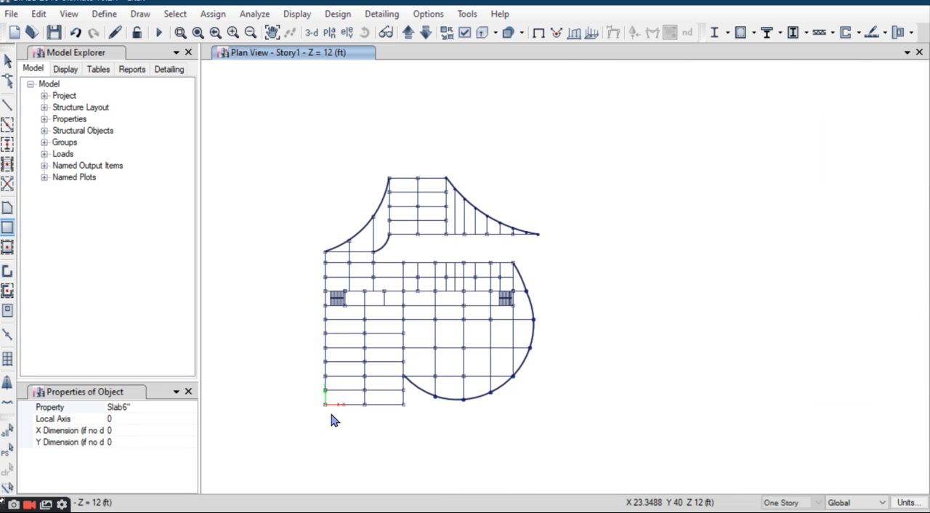
{"action": "scroll", "coordinate": [329, 409], "scroll_direction": "up", "scroll_amount": 3}
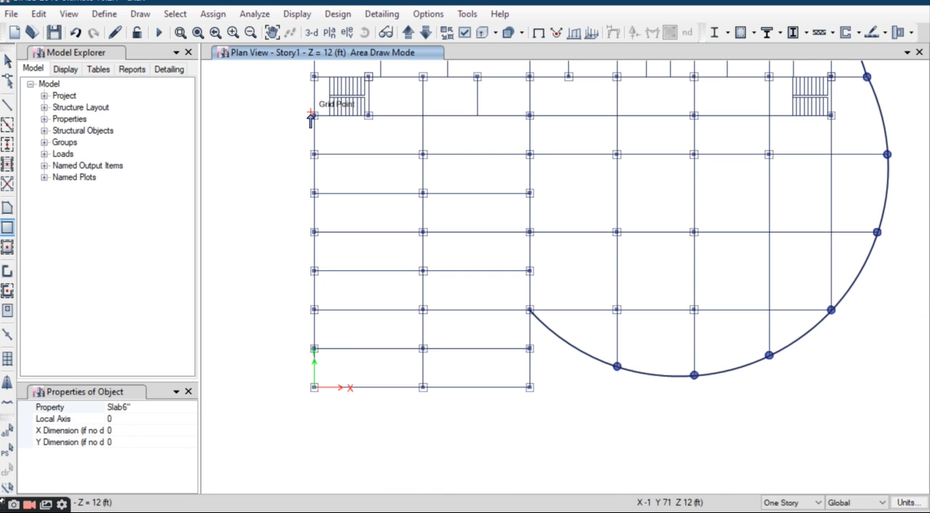
{"action": "scroll", "coordinate": [314, 117], "scroll_direction": "up", "scroll_amount": 3}
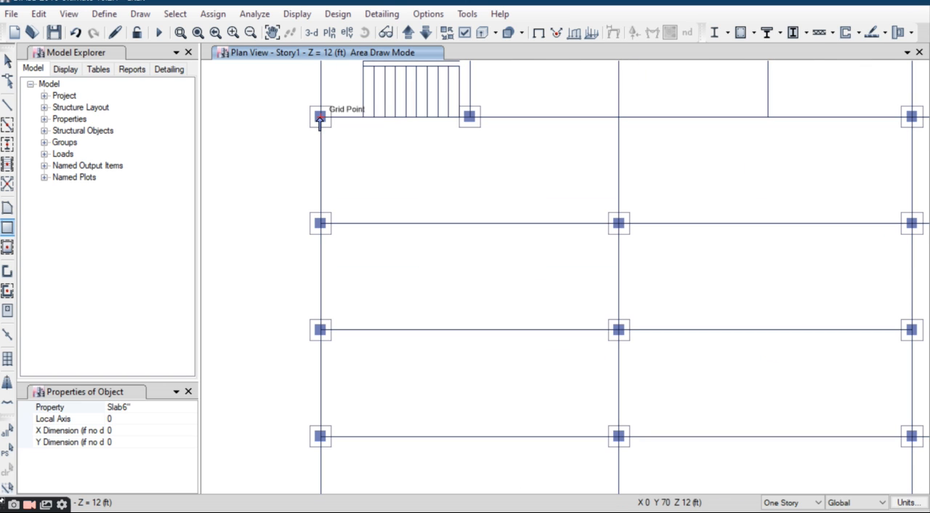
{"action": "left_click", "coordinate": [320, 117]}
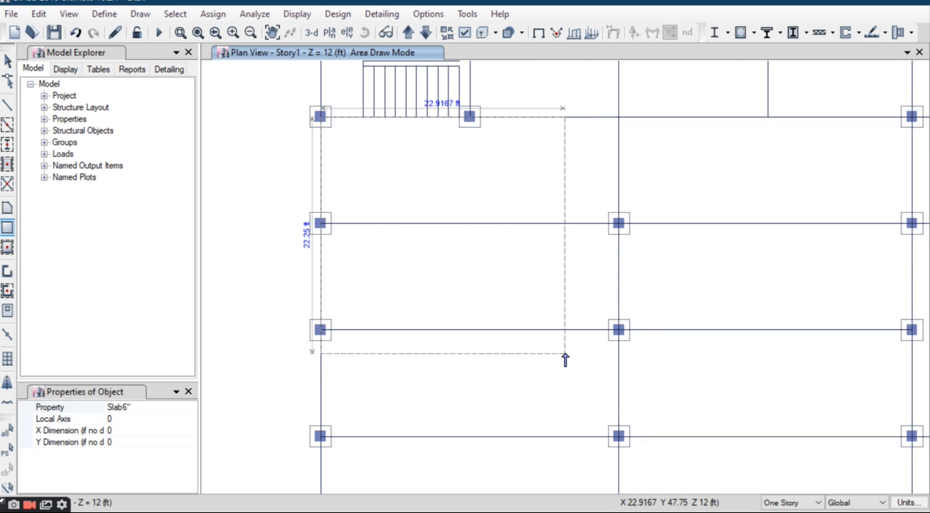
{"action": "scroll", "coordinate": [566, 359], "scroll_direction": "down", "scroll_amount": 3}
{"action": "scroll", "coordinate": [590, 408], "scroll_direction": "down", "scroll_amount": 2}
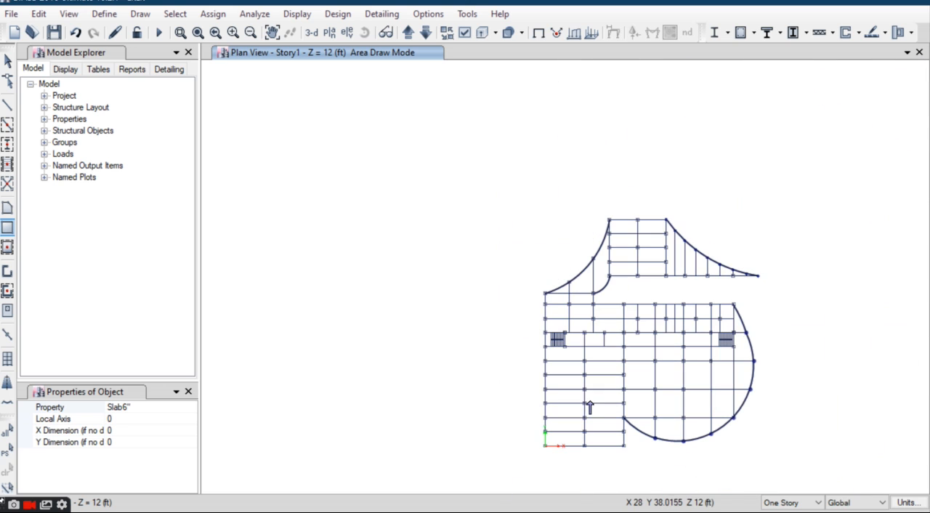
{"action": "scroll", "coordinate": [623, 461], "scroll_direction": "up", "scroll_amount": 4}
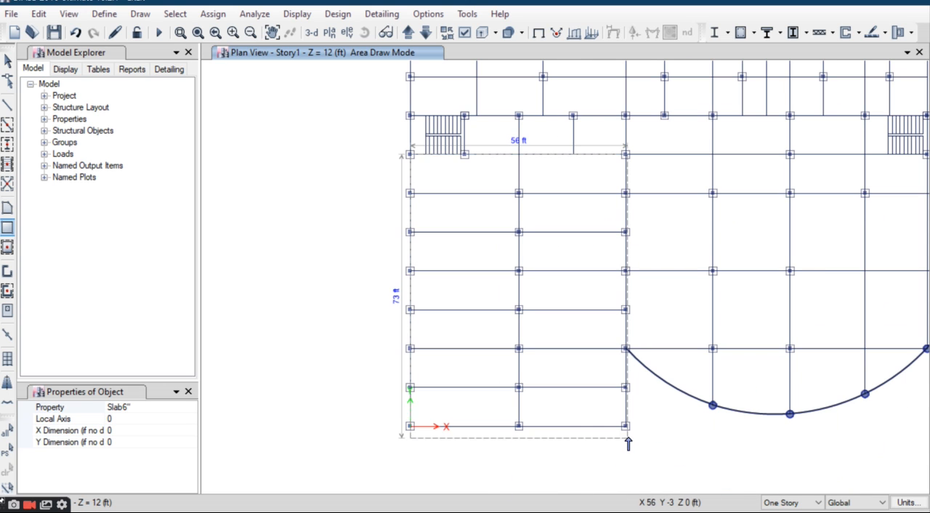
{"action": "scroll", "coordinate": [629, 444], "scroll_direction": "up", "scroll_amount": 3}
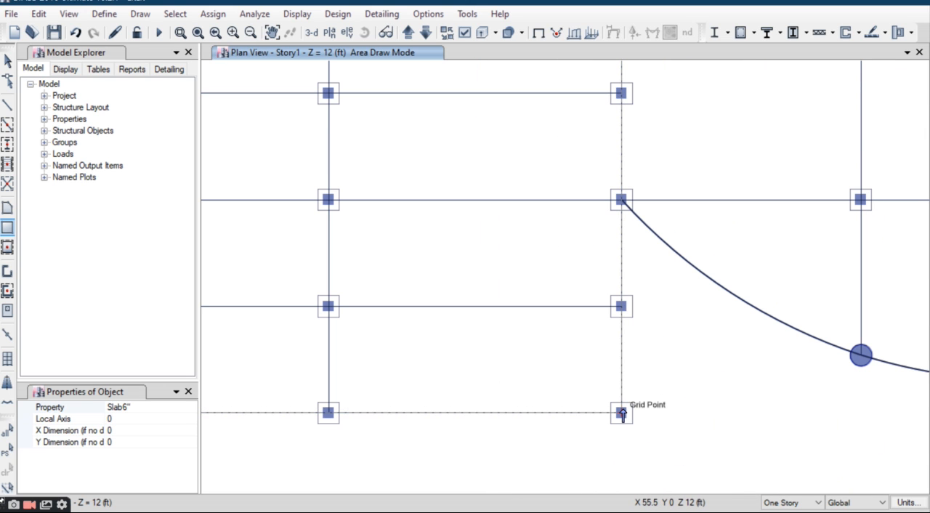
{"action": "left_click", "coordinate": [620, 413]}
Step: Draw a rectangular slab about 41.5 ft by 10 ft beside the stairwell, directly above the first slab, ending at X 55.5, Y 70
{"action": "scroll", "coordinate": [472, 319], "scroll_direction": "down", "scroll_amount": 3}
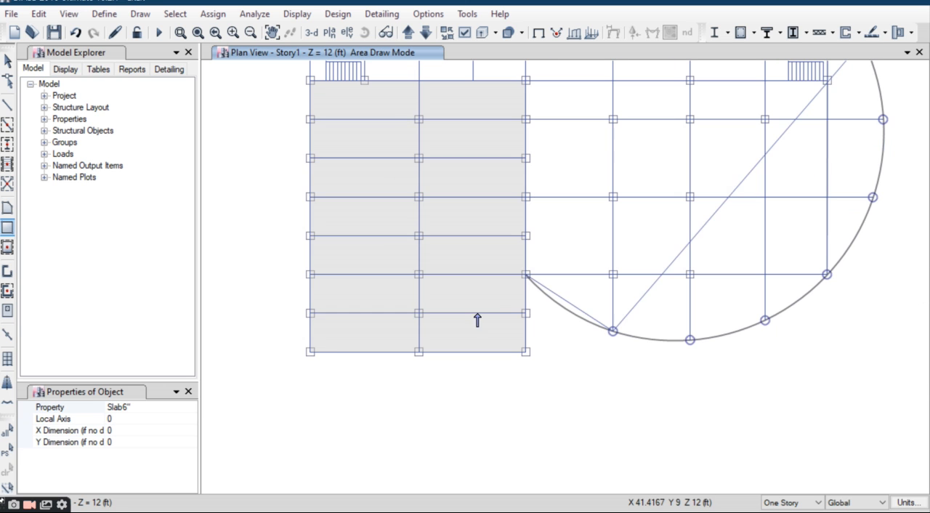
{"action": "middle_click_drag", "start_coordinate": [513, 330], "coordinate": [500, 398]}
{"action": "middle_click_drag", "start_coordinate": [391, 246], "coordinate": [427, 370]}
{"action": "scroll", "coordinate": [394, 243], "scroll_direction": "up", "scroll_amount": 3}
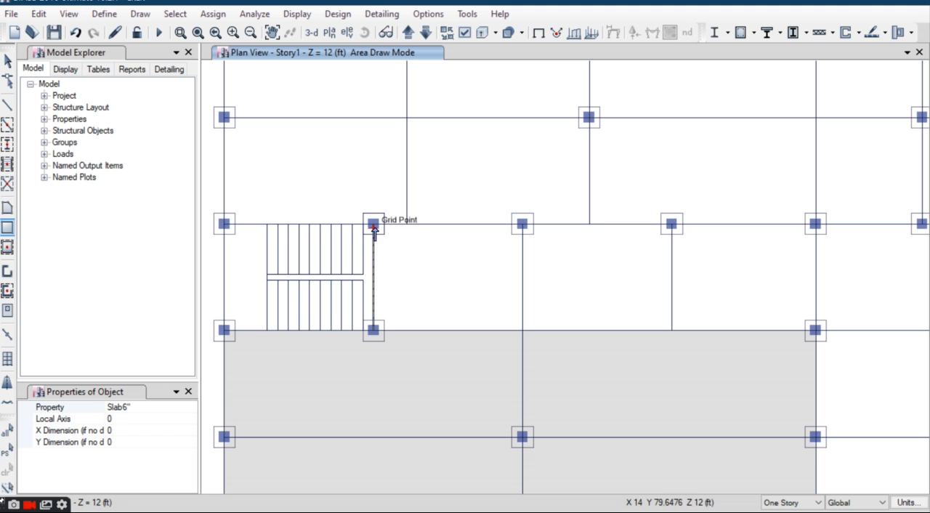
{"action": "left_click", "coordinate": [373, 225]}
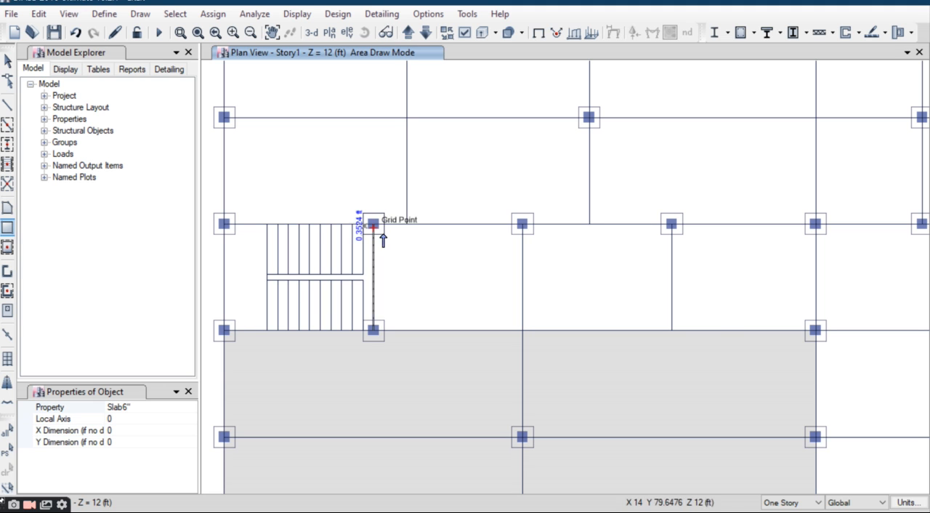
{"action": "left_click", "coordinate": [815, 330]}
{"action": "scroll", "coordinate": [492, 257], "scroll_direction": "down", "scroll_amount": 4}
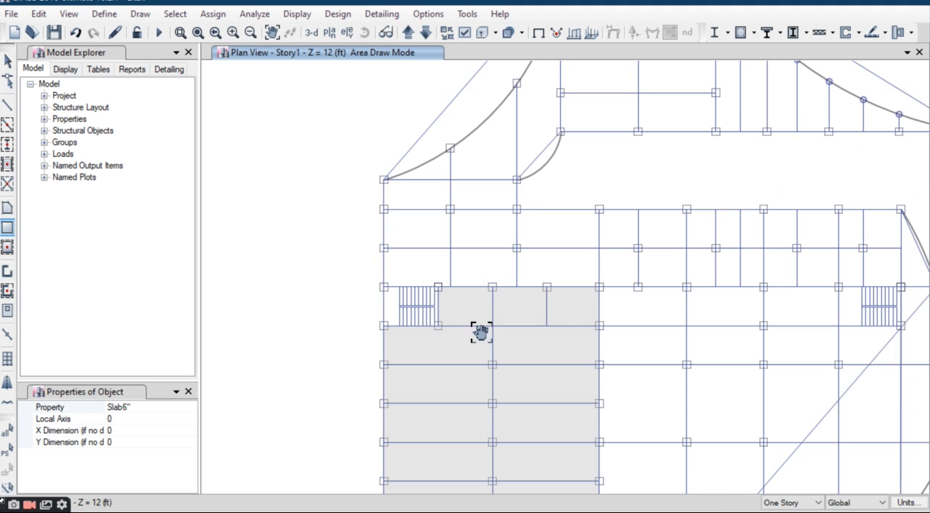
{"action": "key", "text": "Escape"}
{"action": "left_click", "coordinate": [384, 179]}
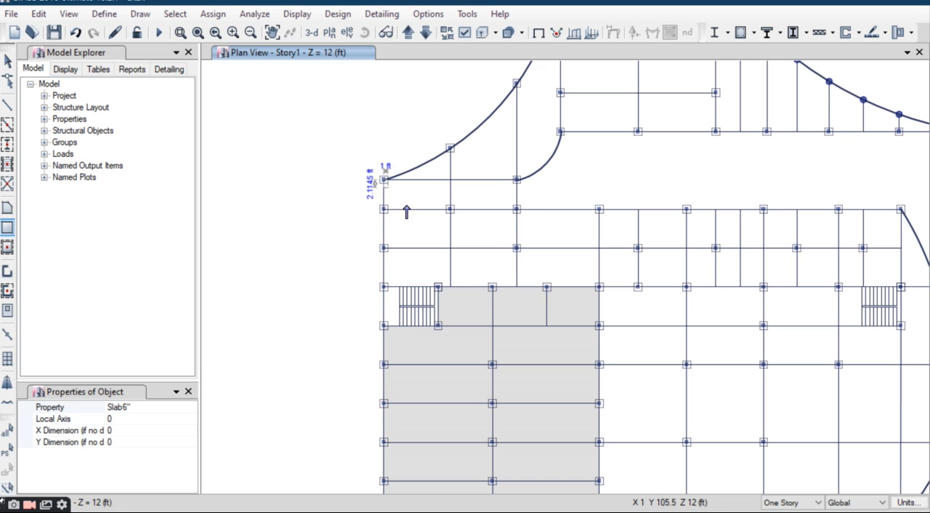
{"action": "left_click", "coordinate": [512, 287]}
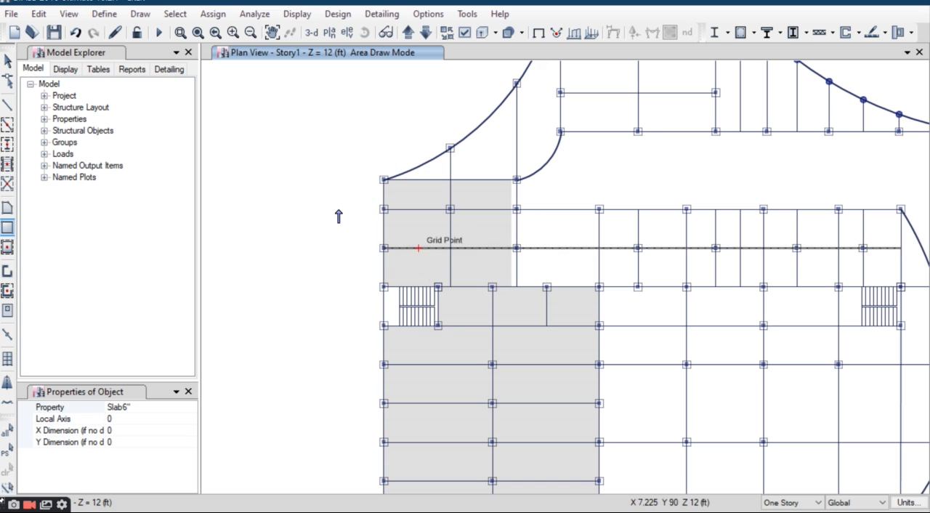
{"action": "left_click", "coordinate": [39, 14]}
{"action": "left_click", "coordinate": [51, 31]}
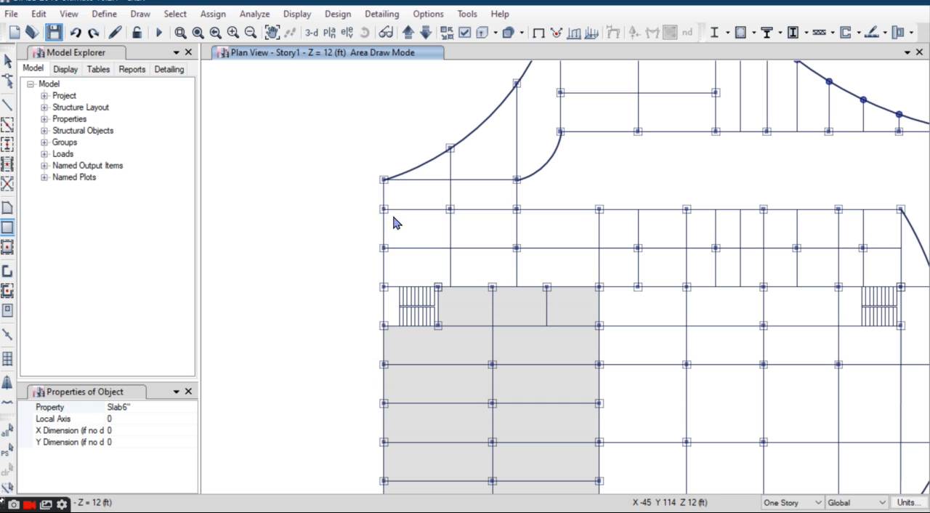
Step: Draw rectangular slabs over the block above the west stairwell, ending at X 34.25, Y 80, and across the circular wing starting at X 55.5, Y 70
{"action": "left_click", "coordinate": [384, 178]}
{"action": "left_click", "coordinate": [517, 287]}
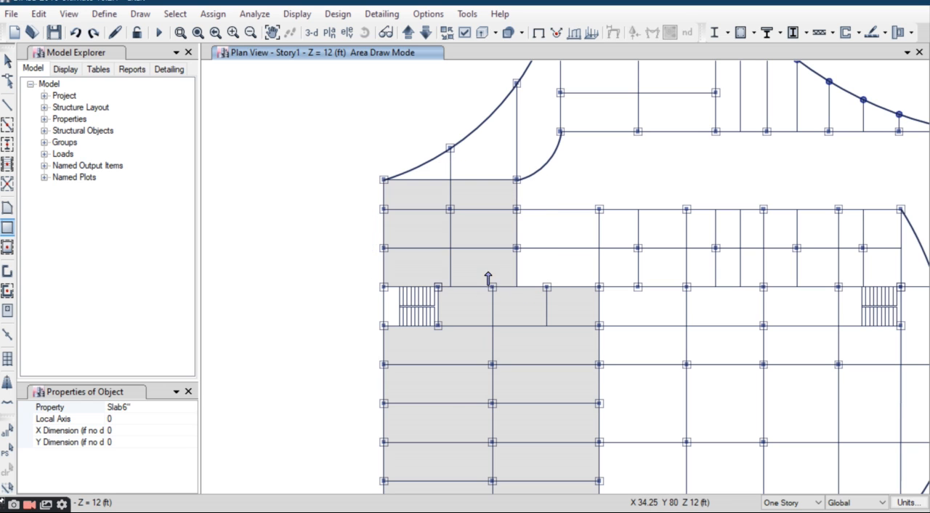
{"action": "scroll", "coordinate": [369, 218], "scroll_direction": "down", "scroll_amount": 3}
{"action": "scroll", "coordinate": [499, 340], "scroll_direction": "up", "scroll_amount": 3}
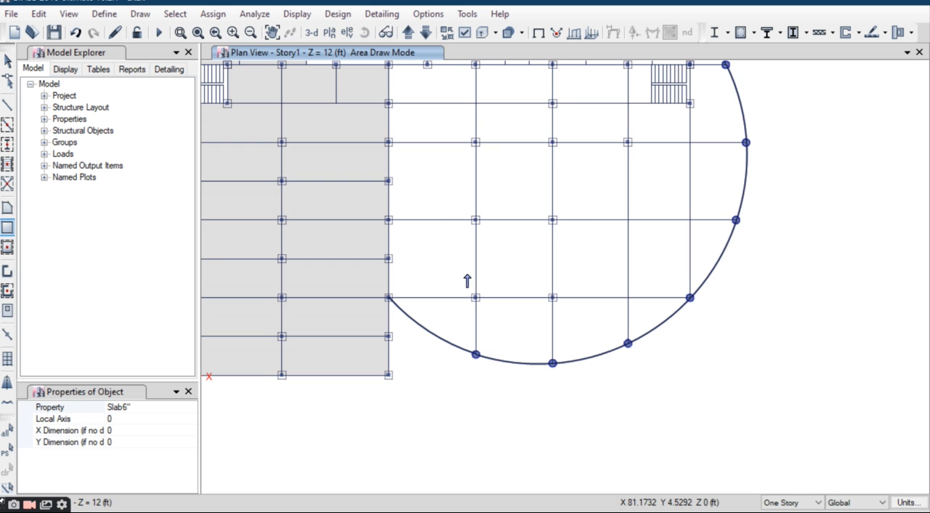
{"action": "left_click", "coordinate": [388, 103]}
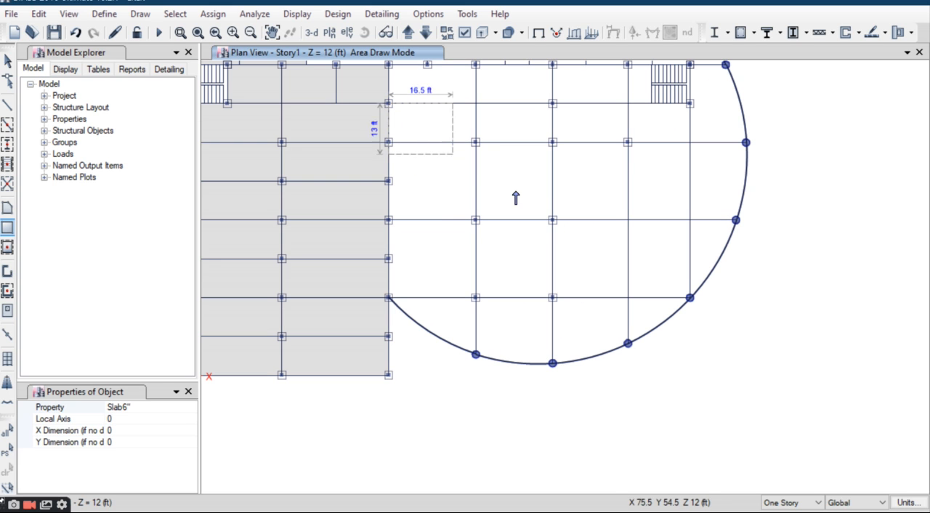
{"action": "left_click", "coordinate": [690, 298]}
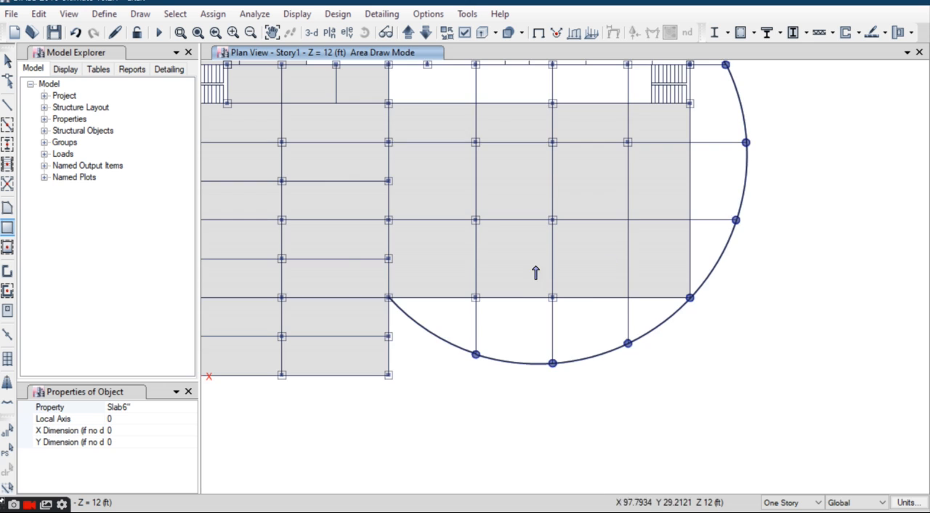
Step: Try to draw a rectangular slab beside the east stairwell, starting at X 55.5, Y 100 and reaching down to the circular wing's slab
{"action": "scroll", "coordinate": [535, 272], "scroll_direction": "down", "scroll_amount": 3}
{"action": "scroll", "coordinate": [489, 264], "scroll_direction": "up", "scroll_amount": 5}
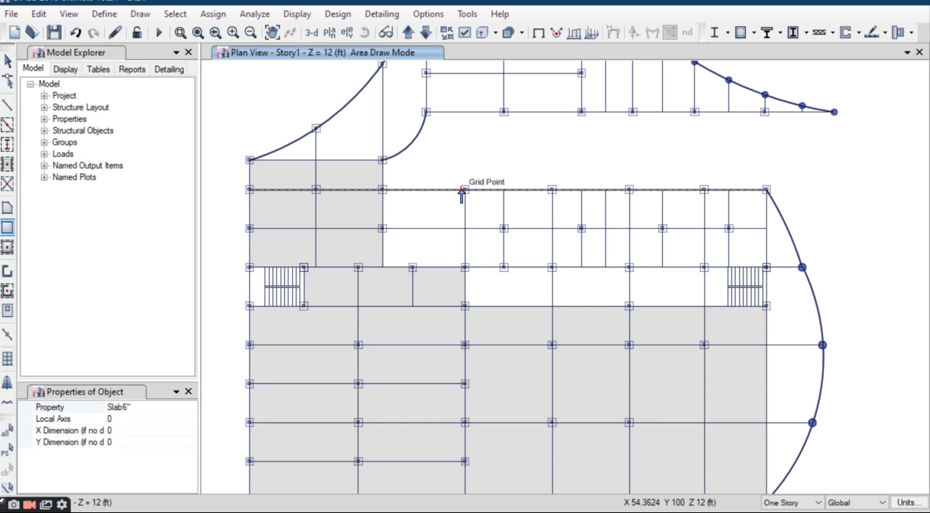
{"action": "left_click", "coordinate": [463, 190]}
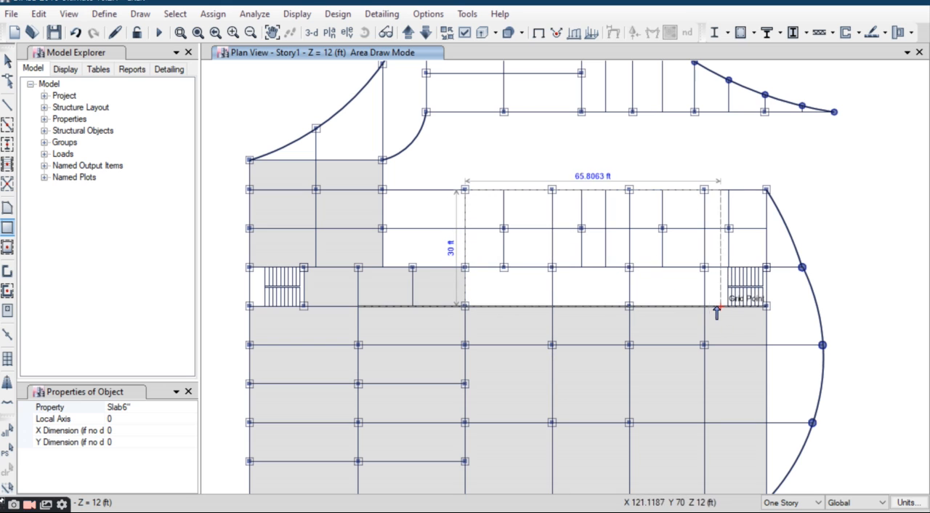
{"action": "left_click", "coordinate": [704, 306]}
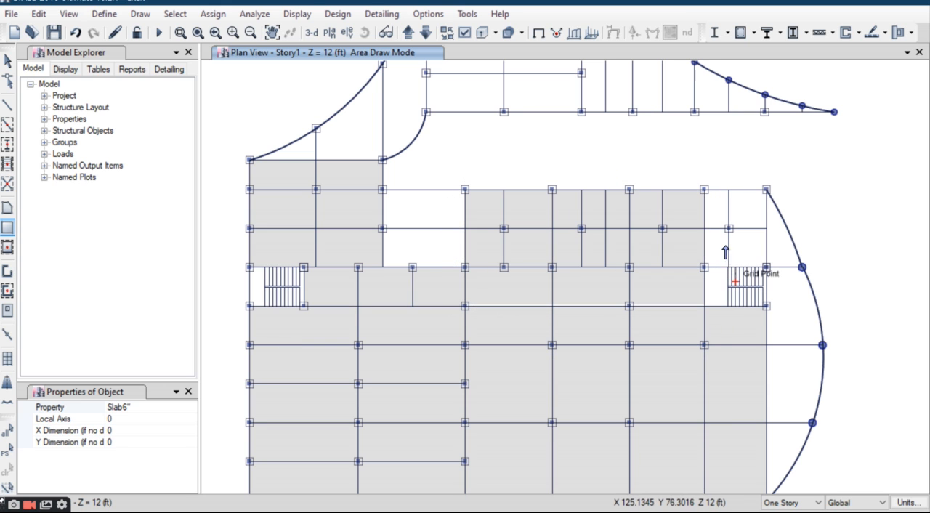
Step: Draw rectangular slabs about 16 ft by 20 ft above the east stairwell and 21.25 ft by 20 ft in the gap ending at X 55.5, Y 80
{"action": "left_click", "coordinate": [704, 189]}
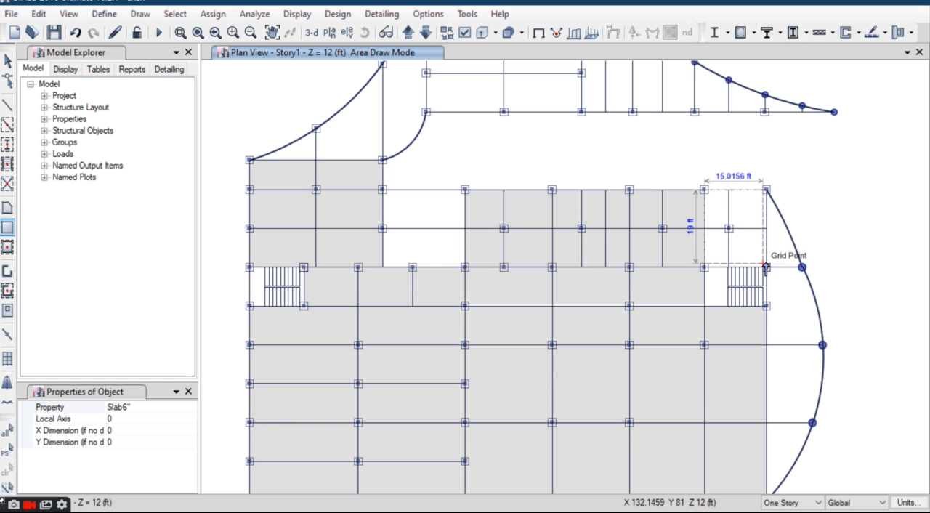
{"action": "left_click", "coordinate": [767, 268]}
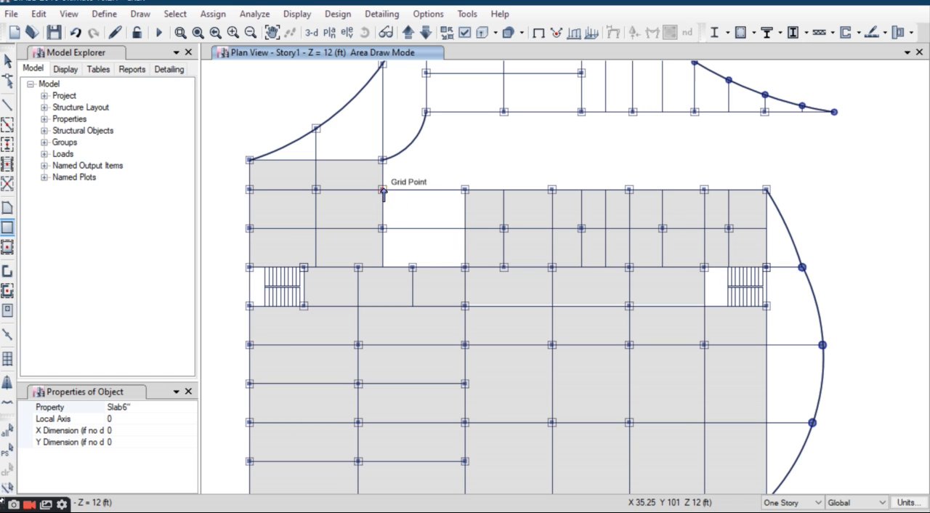
{"action": "left_click", "coordinate": [465, 267]}
Step: Inspect the slab edges around the east stairwell and delete the slab beside it that stops short of the Y 70 grid line
{"action": "scroll", "coordinate": [424, 223], "scroll_direction": "down", "scroll_amount": 5}
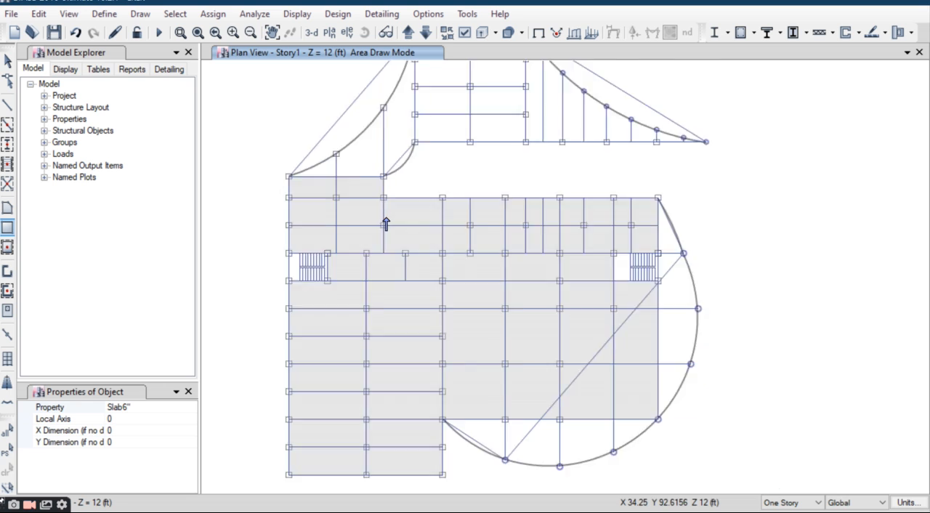
{"action": "key", "text": "Escape"}
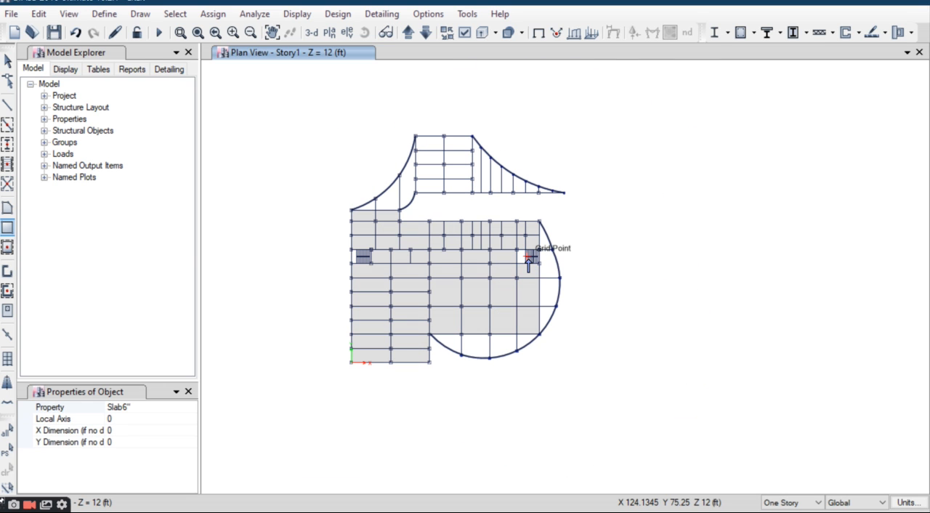
{"action": "scroll", "coordinate": [528, 263], "scroll_direction": "up", "scroll_amount": 3}
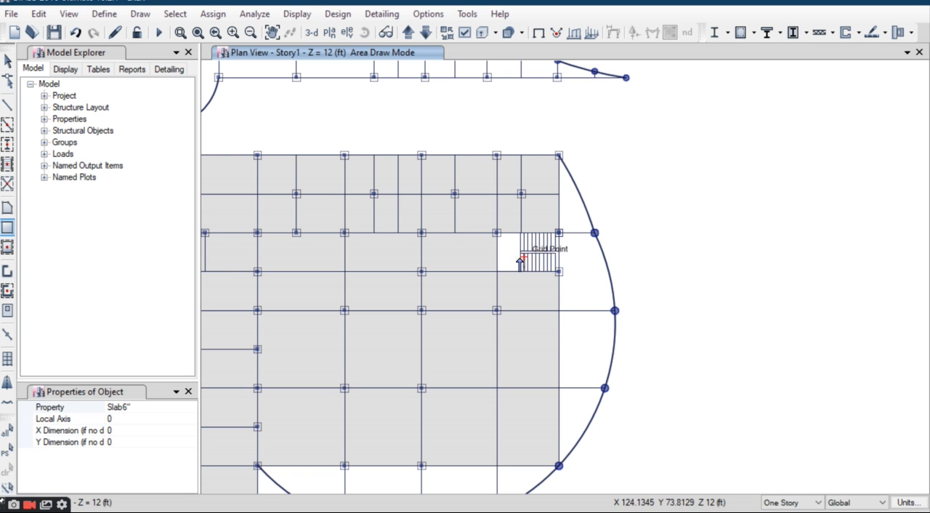
{"action": "scroll", "coordinate": [514, 261], "scroll_direction": "up", "scroll_amount": 3}
{"action": "scroll", "coordinate": [507, 261], "scroll_direction": "up", "scroll_amount": 3}
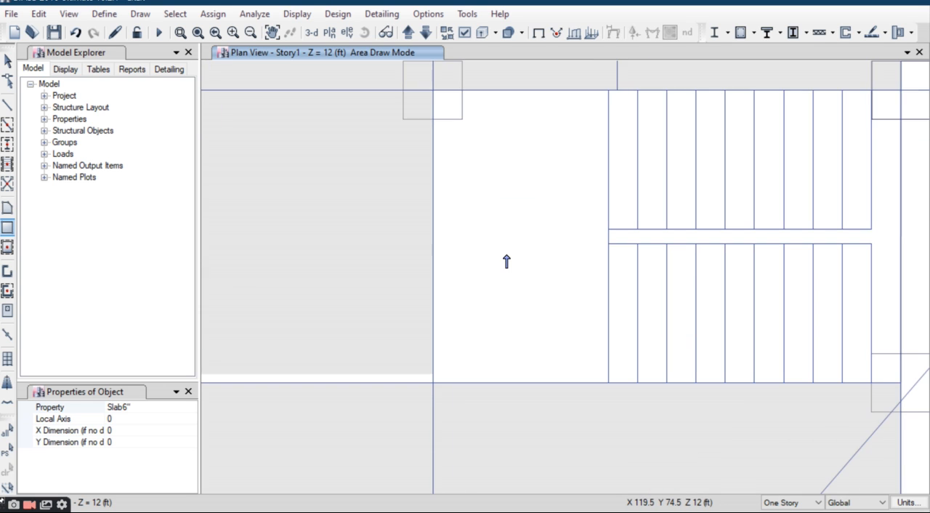
{"action": "scroll", "coordinate": [506, 261], "scroll_direction": "down", "scroll_amount": 3}
{"action": "scroll", "coordinate": [441, 271], "scroll_direction": "up", "scroll_amount": 5}
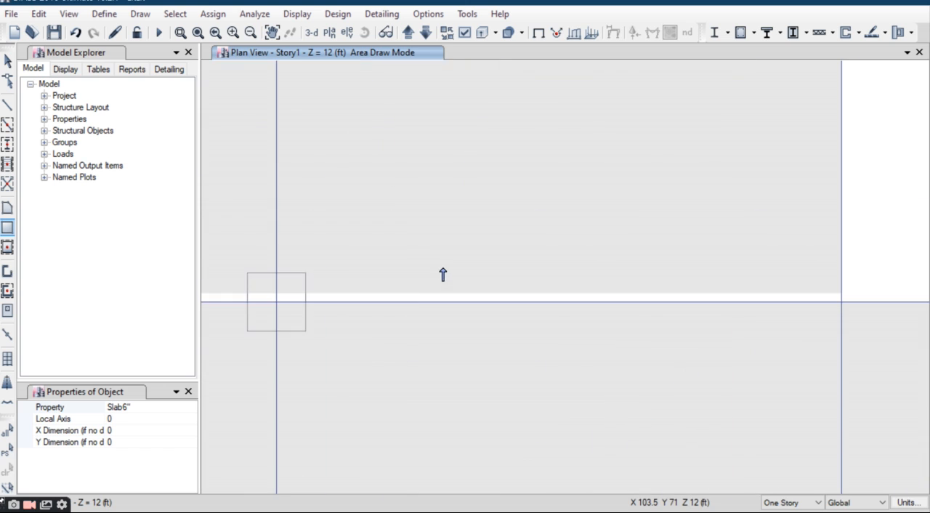
{"action": "scroll", "coordinate": [486, 273], "scroll_direction": "down", "scroll_amount": 3}
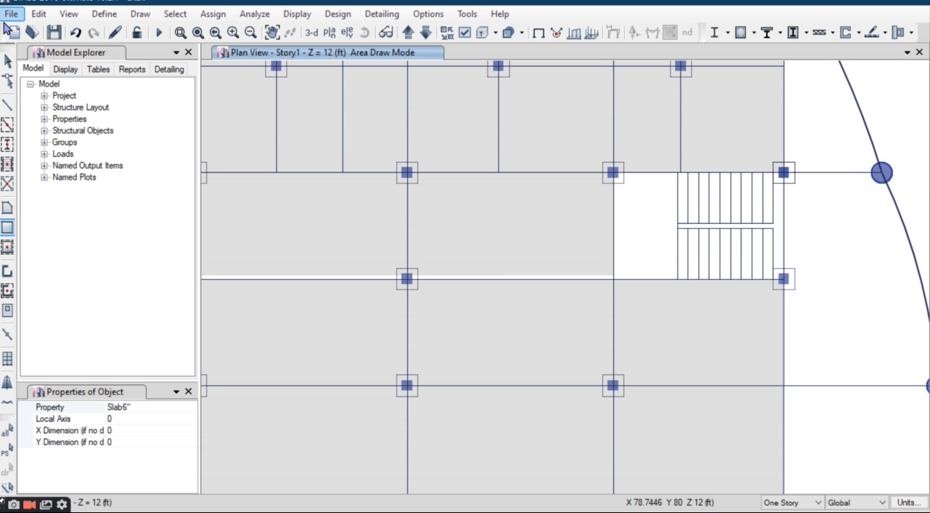
{"action": "left_click", "coordinate": [7, 62]}
{"action": "left_click", "coordinate": [519, 255]}
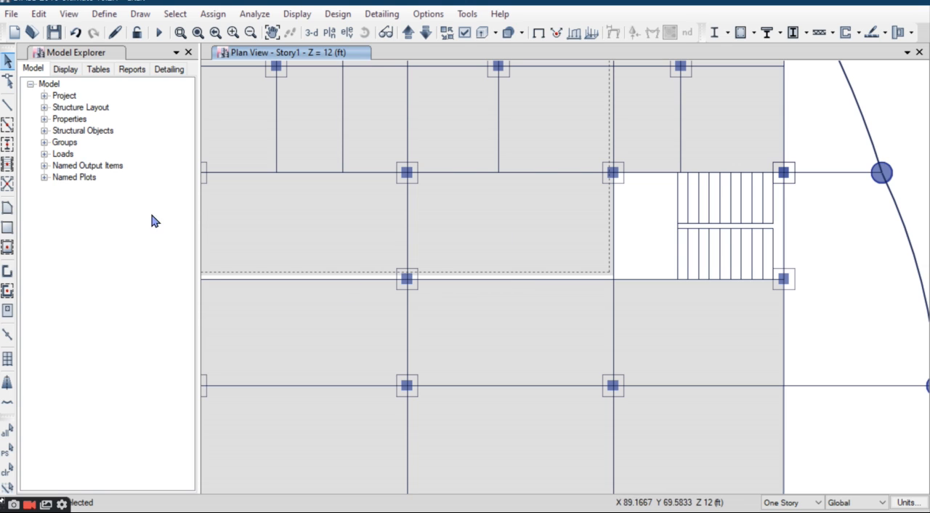
{"action": "key", "text": "Delete"}
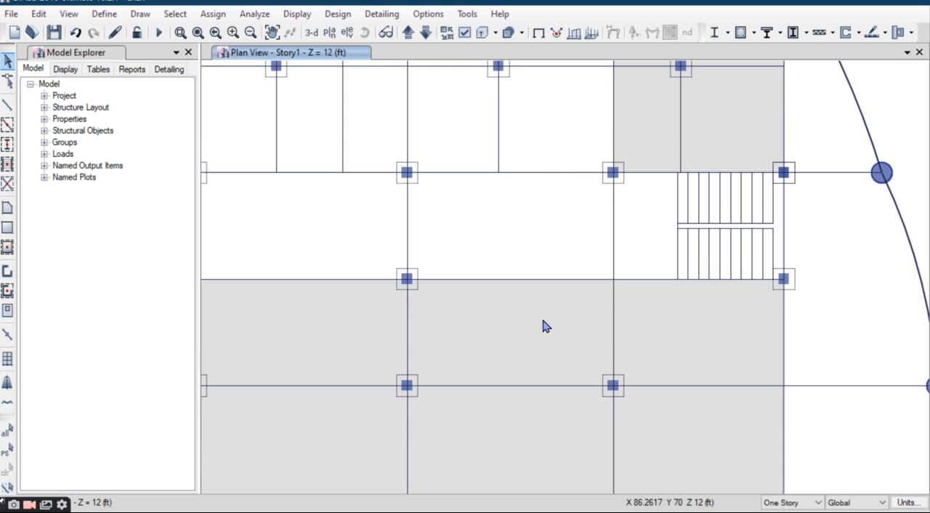
Step: Draw a Slab6" rectangular slab about 61.6 ft by 30 ft beside the east stairwell, from its upper column at Y 100 to X 55.5, Y 70
{"action": "scroll", "coordinate": [544, 325], "scroll_direction": "down", "scroll_amount": 3}
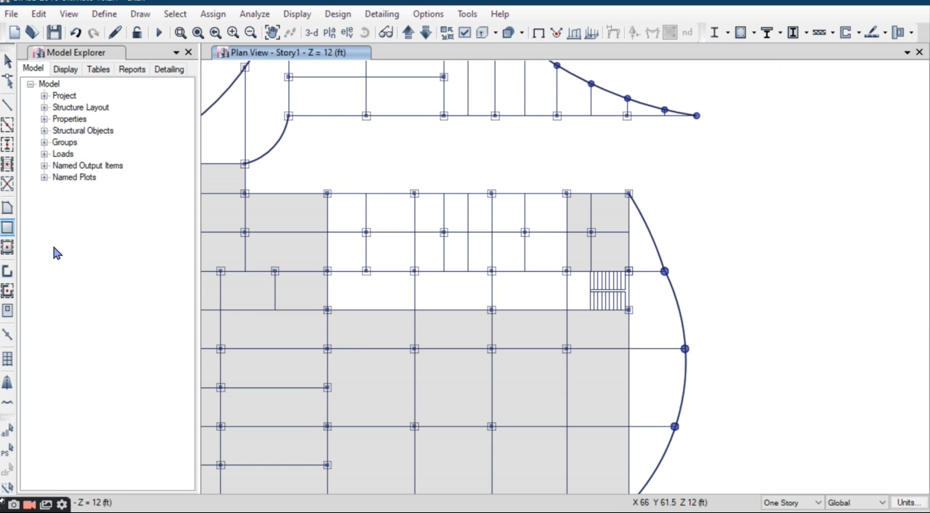
{"action": "left_click", "coordinate": [7, 247]}
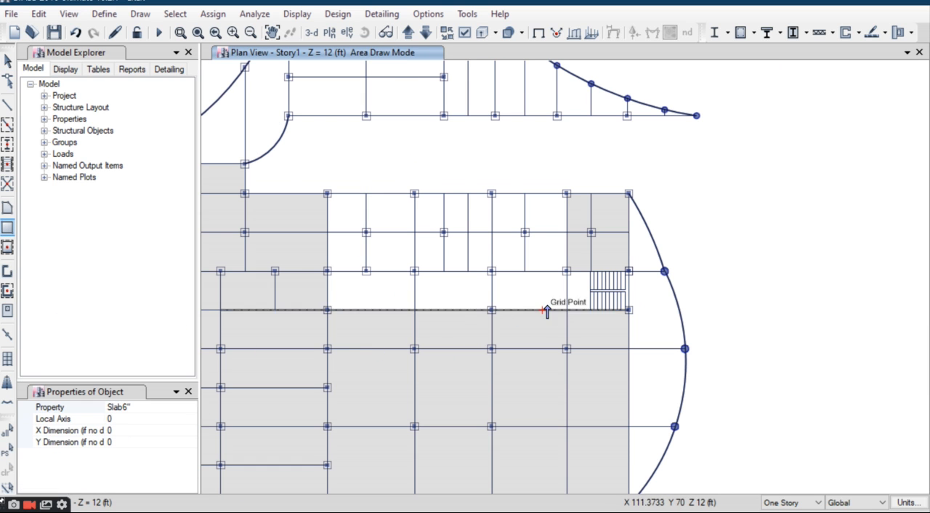
{"action": "scroll", "coordinate": [566, 314], "scroll_direction": "up", "scroll_amount": 5}
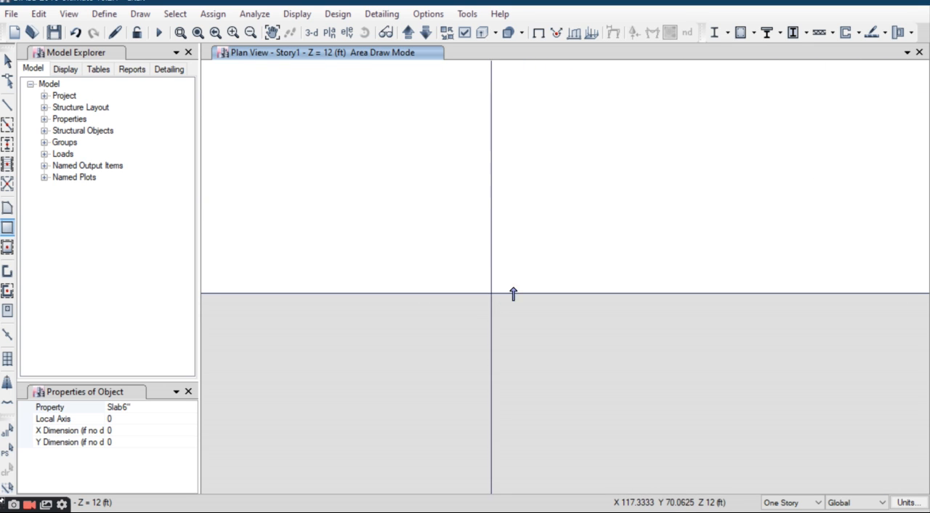
{"action": "scroll", "coordinate": [490, 309], "scroll_direction": "down", "scroll_amount": 3}
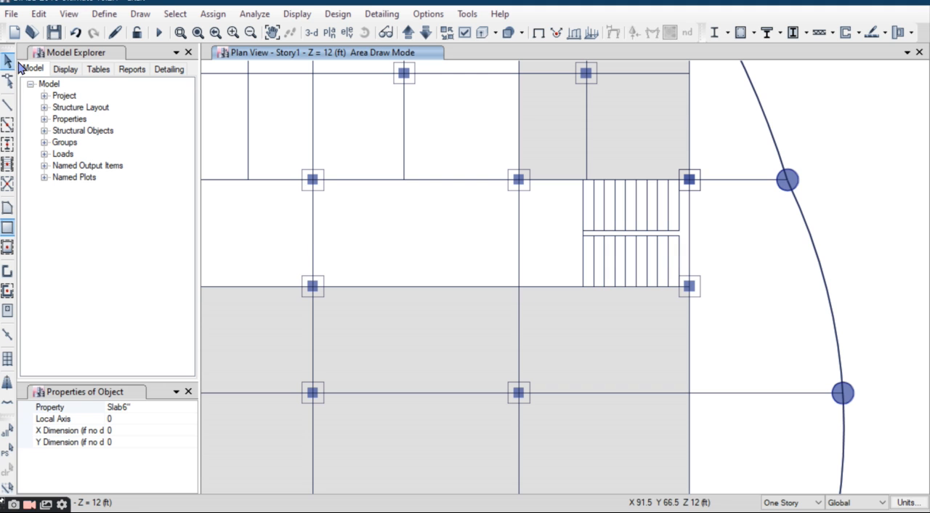
{"action": "scroll", "coordinate": [599, 331], "scroll_direction": "down", "scroll_amount": 4}
{"action": "middle_click_drag", "start_coordinate": [473, 362], "coordinate": [505, 368]}
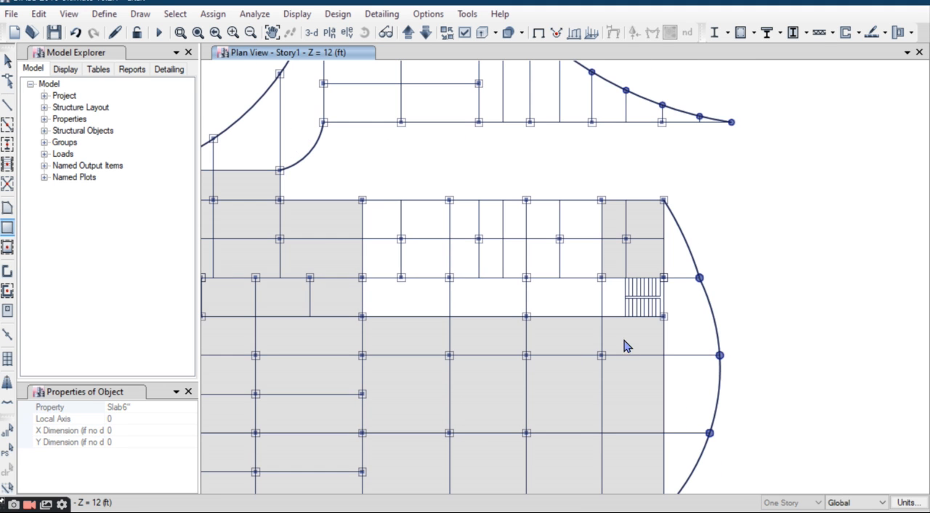
{"action": "scroll", "coordinate": [615, 327], "scroll_direction": "up", "scroll_amount": 1}
{"action": "scroll", "coordinate": [572, 277], "scroll_direction": "down", "scroll_amount": 2}
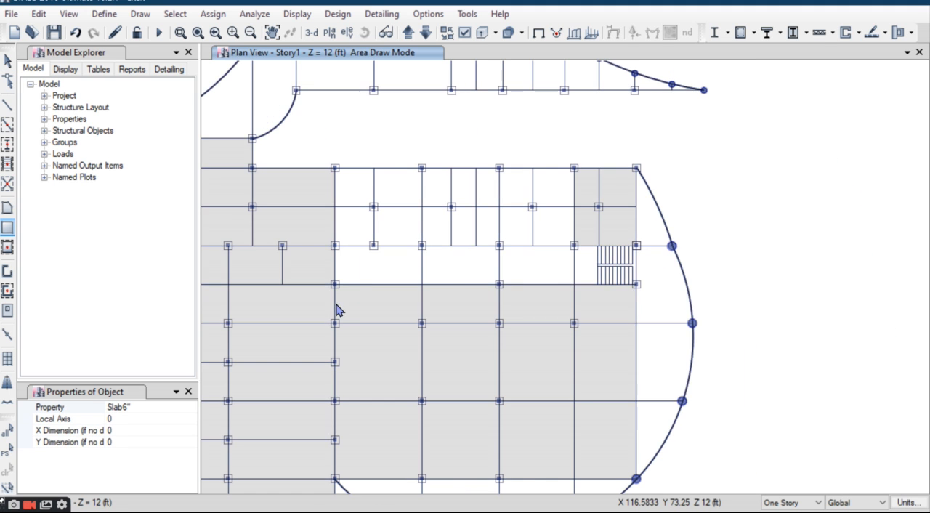
{"action": "scroll", "coordinate": [571, 201], "scroll_direction": "up", "scroll_amount": 4}
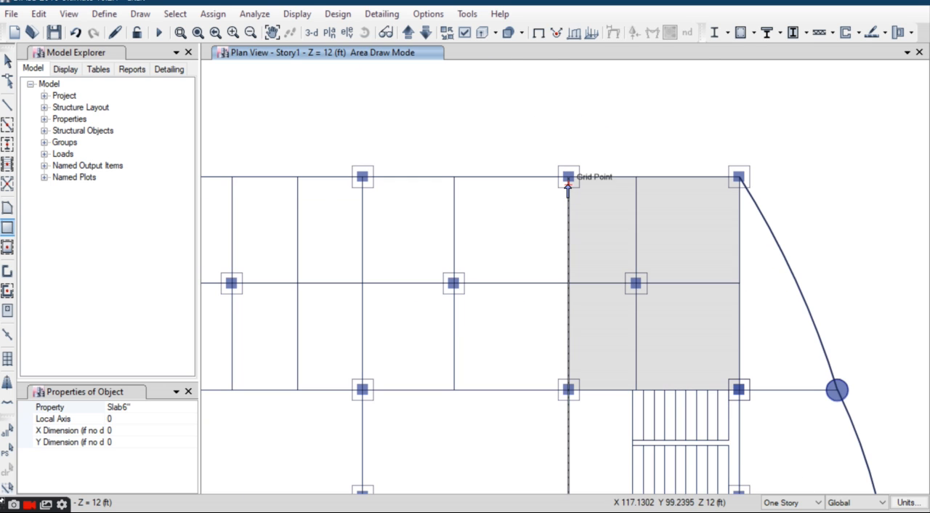
{"action": "scroll", "coordinate": [568, 190], "scroll_direction": "down", "scroll_amount": 2}
{"action": "left_click", "coordinate": [569, 183]}
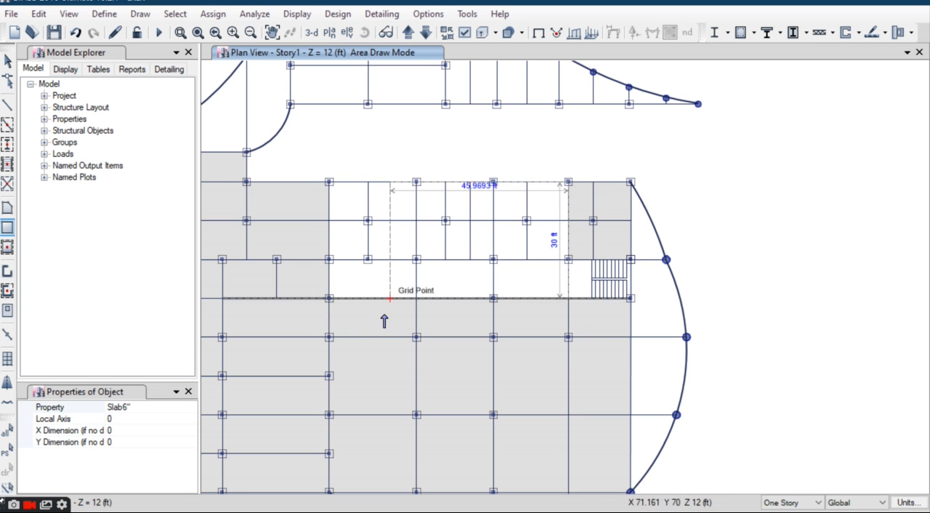
{"action": "left_click", "coordinate": [329, 298]}
Step: Draw a 40 ft by 40 ft rectangular slab over the separate upper block, from its Y 160 corner to X 85.5, Y 120
{"action": "middle_click_drag", "start_coordinate": [444, 288], "coordinate": [549, 370]}
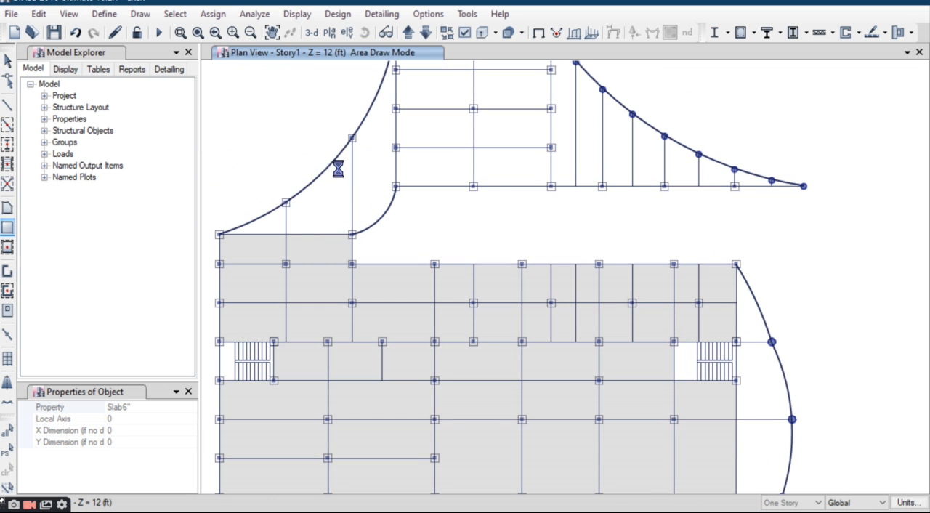
{"action": "scroll", "coordinate": [407, 177], "scroll_direction": "down", "scroll_amount": 3}
{"action": "scroll", "coordinate": [409, 149], "scroll_direction": "up", "scroll_amount": 3}
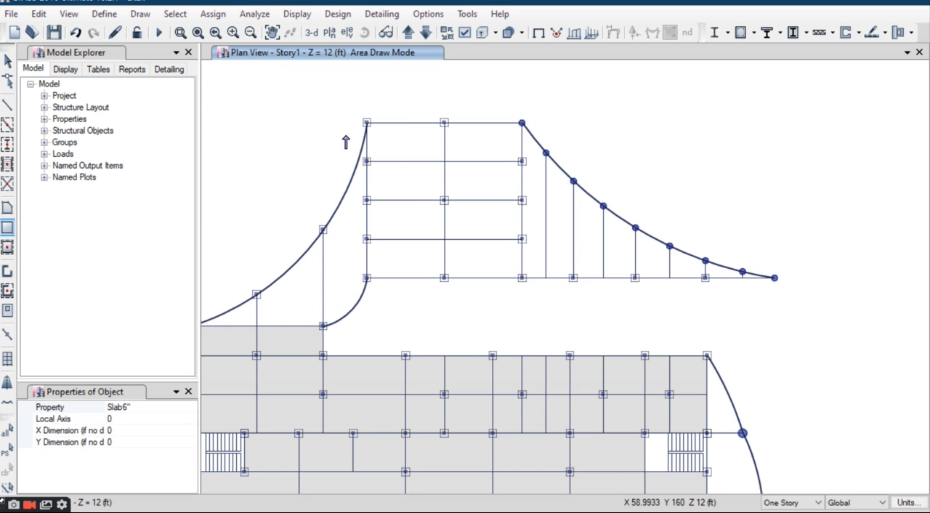
{"action": "left_click", "coordinate": [366, 124]}
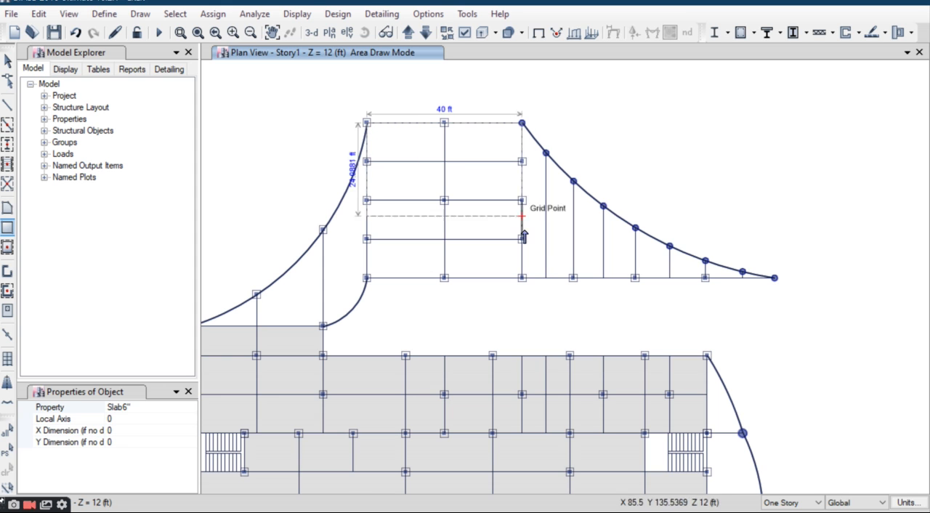
{"action": "left_click", "coordinate": [506, 284]}
Step: Start a polygonal Slab6" outline at X 0, Y 107.6145 and trace the outer west curve up to the upper block's corner at Y 160
{"action": "scroll", "coordinate": [409, 240], "scroll_direction": "down", "scroll_amount": 3}
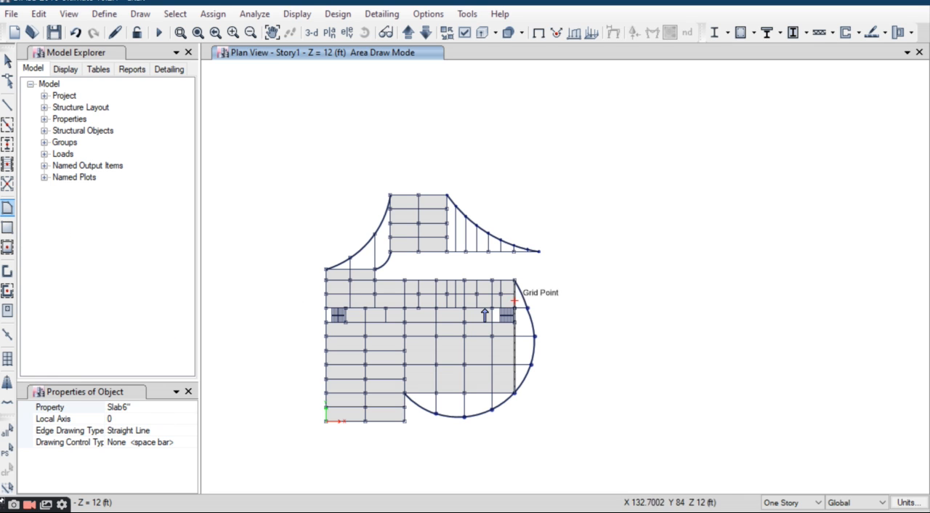
{"action": "scroll", "coordinate": [298, 276], "scroll_direction": "up", "scroll_amount": 5}
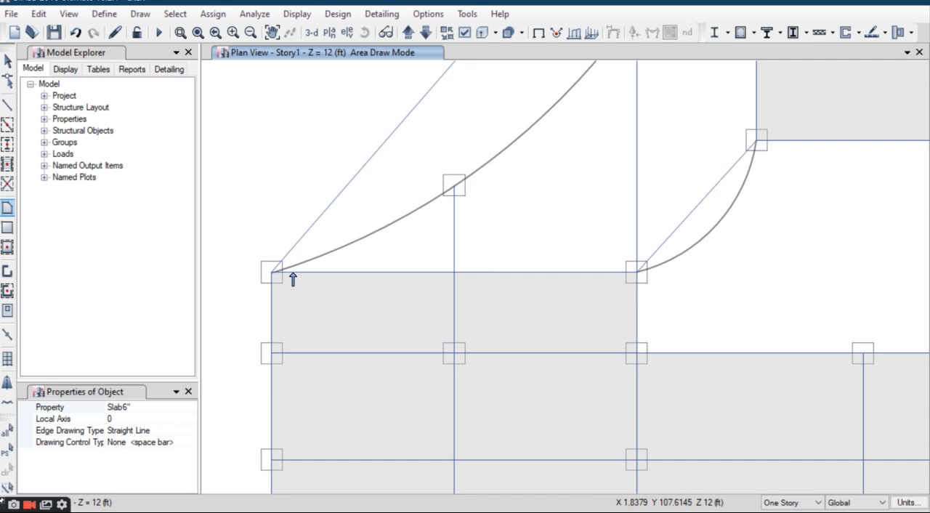
{"action": "scroll", "coordinate": [271, 274], "scroll_direction": "up", "scroll_amount": 3}
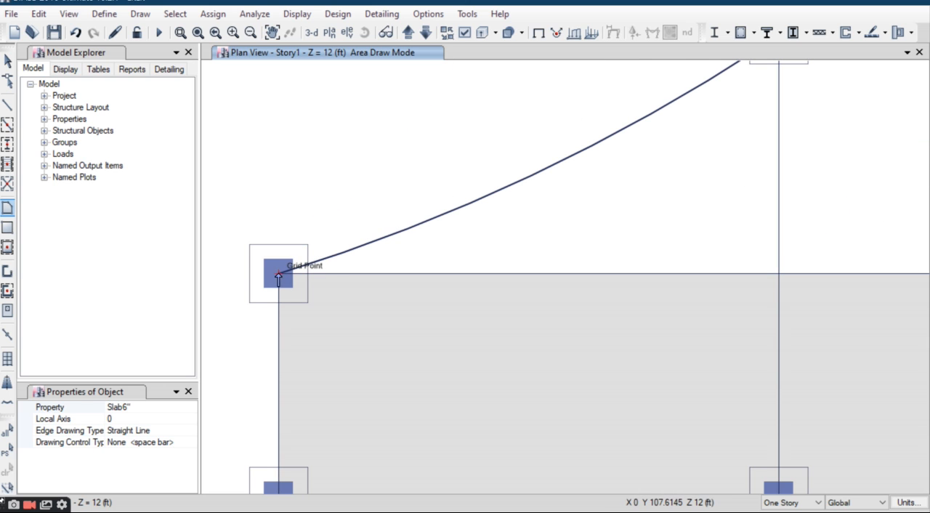
{"action": "left_click", "coordinate": [278, 274]}
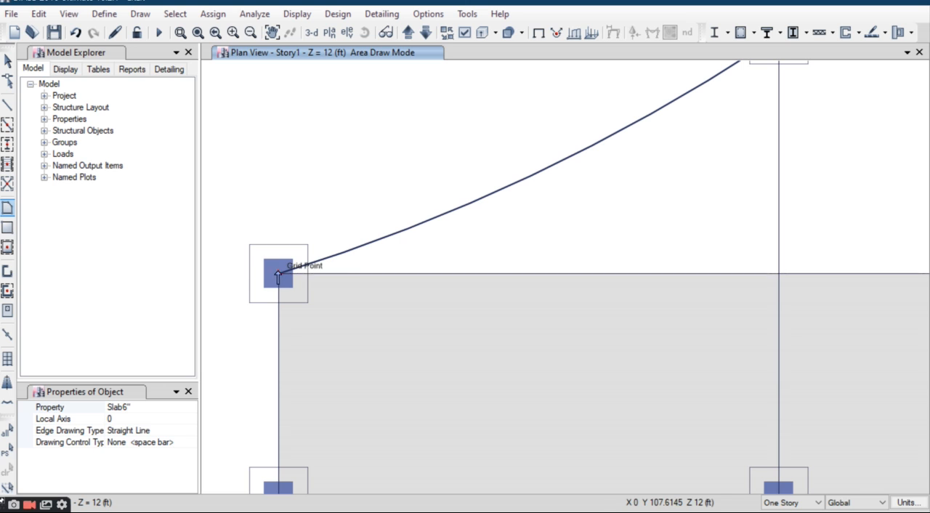
{"action": "left_click", "coordinate": [382, 239]}
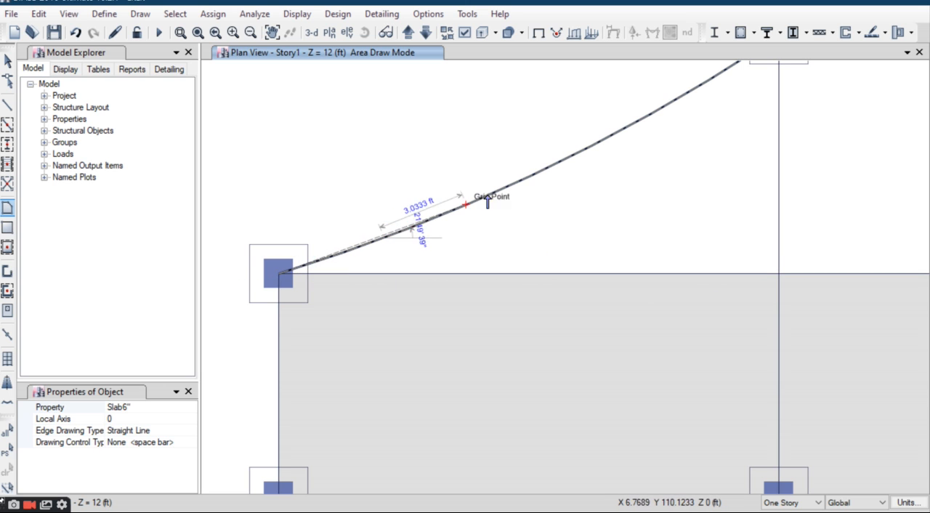
{"action": "left_click", "coordinate": [516, 187]}
{"action": "scroll", "coordinate": [576, 148], "scroll_direction": "down", "scroll_amount": 5}
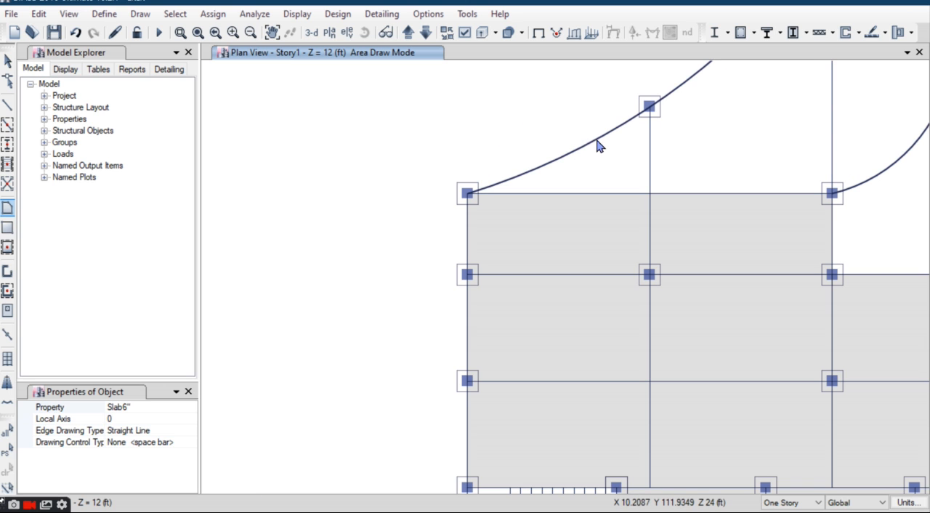
{"action": "left_click", "coordinate": [649, 108]}
{"action": "scroll", "coordinate": [635, 182], "scroll_direction": "down", "scroll_amount": 5}
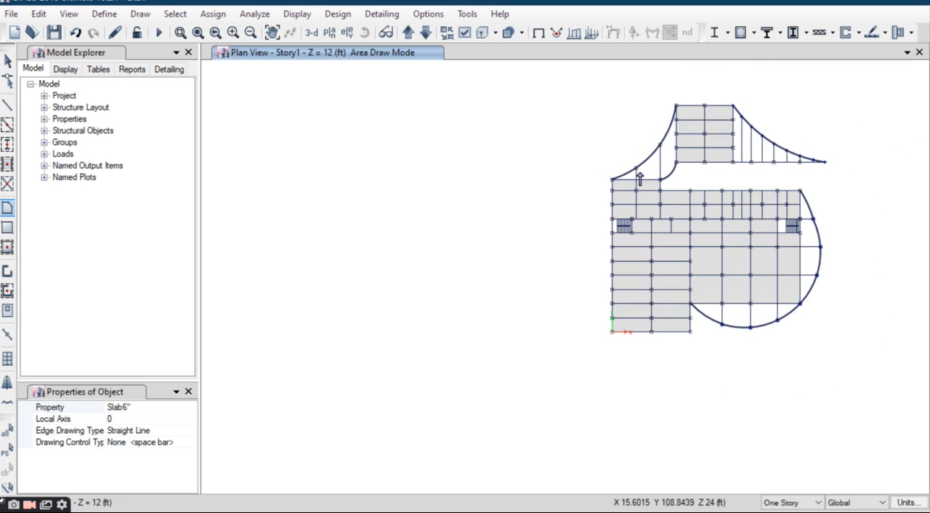
{"action": "scroll", "coordinate": [604, 202], "scroll_direction": "up", "scroll_amount": 8}
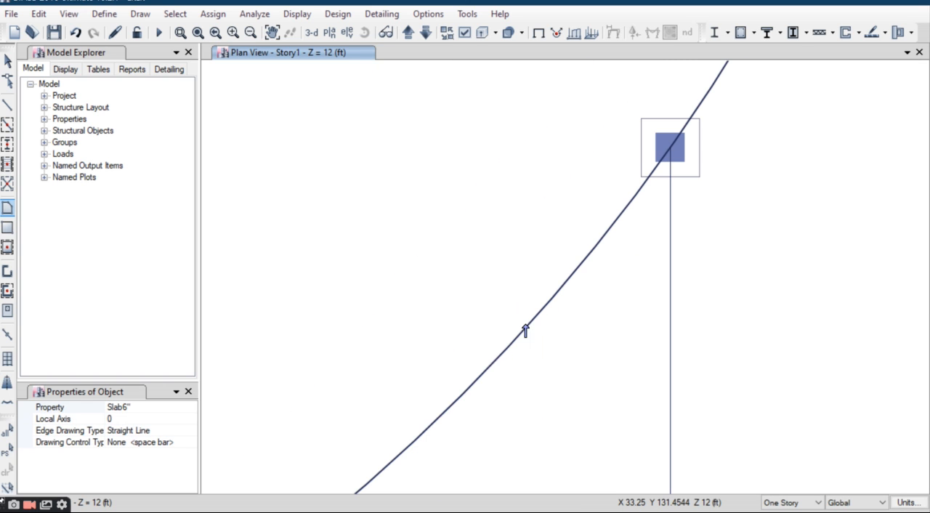
{"action": "scroll", "coordinate": [422, 378], "scroll_direction": "down", "scroll_amount": 3}
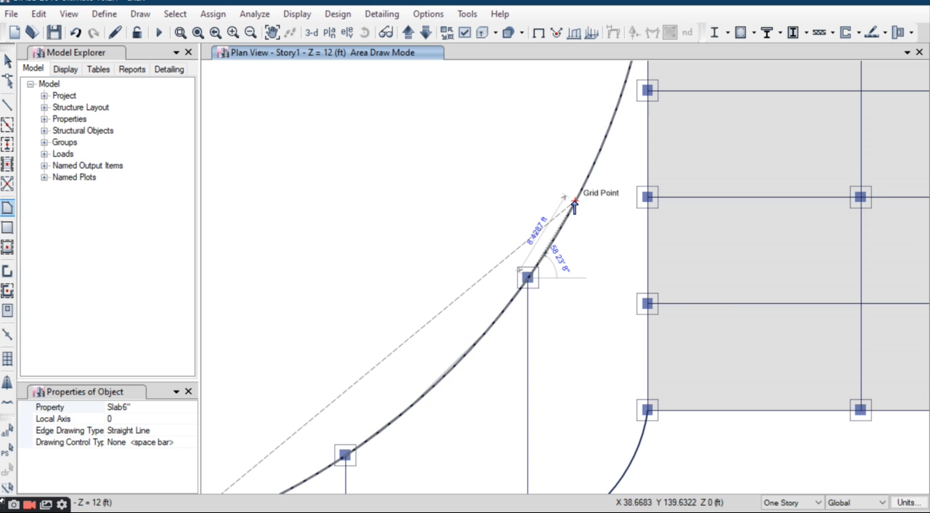
{"action": "scroll", "coordinate": [578, 182], "scroll_direction": "down", "scroll_amount": 3}
{"action": "scroll", "coordinate": [592, 156], "scroll_direction": "up", "scroll_amount": 3}
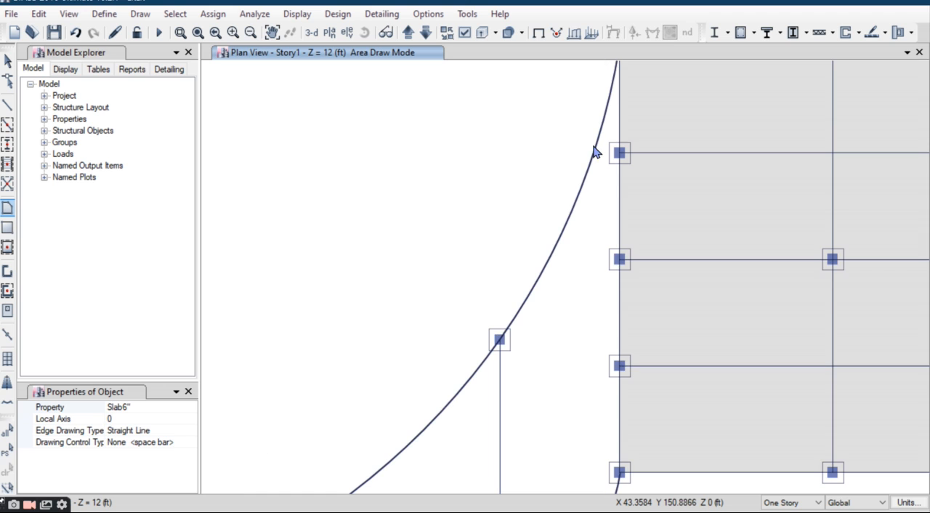
{"action": "scroll", "coordinate": [602, 127], "scroll_direction": "down", "scroll_amount": 3}
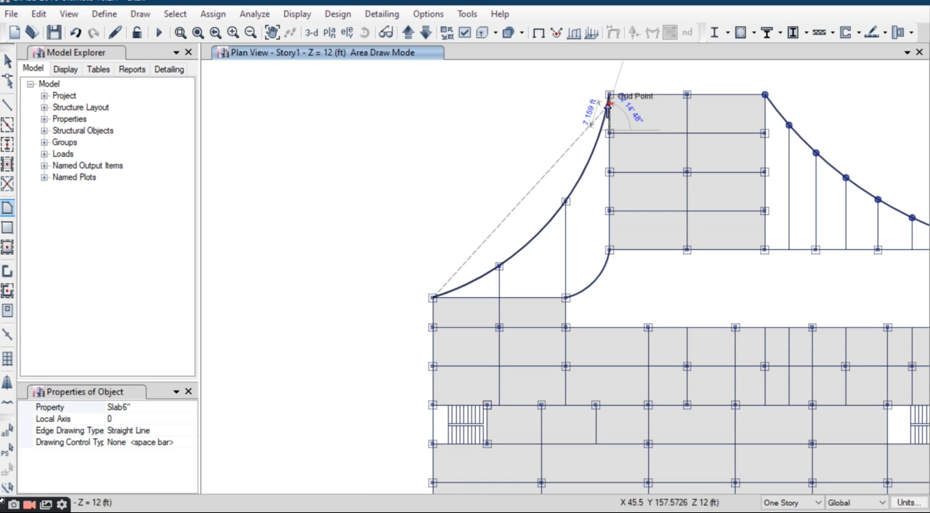
{"action": "left_click", "coordinate": [609, 95]}
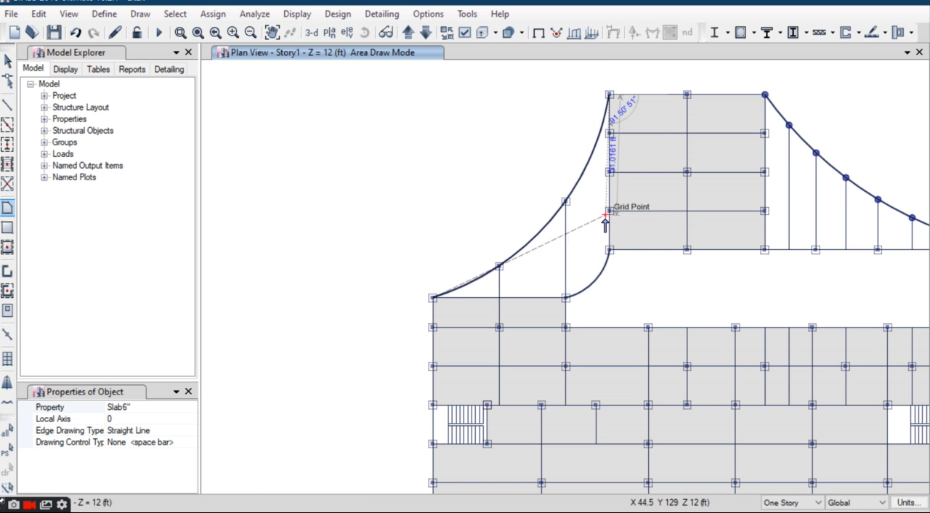
Step: Carry the west slab outline down to X 45.5, Y 120, along the small inner arc, and close it at X 0, Y 107.6145
{"action": "scroll", "coordinate": [609, 251], "scroll_direction": "up", "scroll_amount": 5}
{"action": "left_click", "coordinate": [620, 263]}
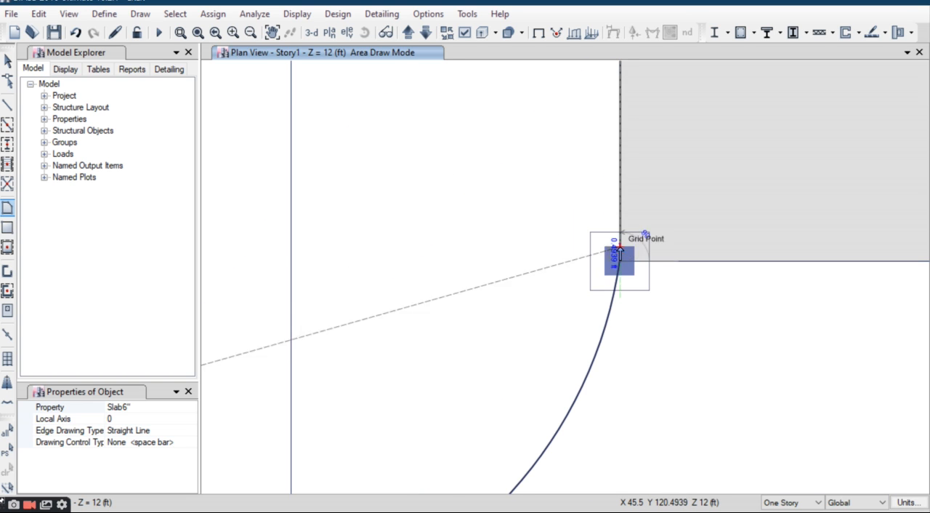
{"action": "scroll", "coordinate": [618, 262], "scroll_direction": "down", "scroll_amount": 3}
{"action": "left_click", "coordinate": [603, 307]}
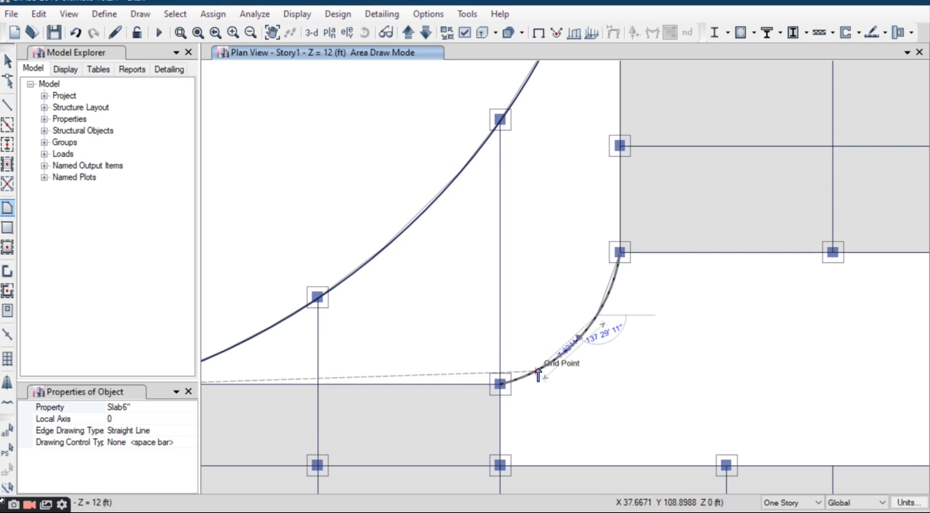
{"action": "double_click", "coordinate": [499, 380]}
{"action": "scroll", "coordinate": [490, 375], "scroll_direction": "down", "scroll_amount": 3}
{"action": "scroll", "coordinate": [347, 370], "scroll_direction": "up", "scroll_amount": 6}
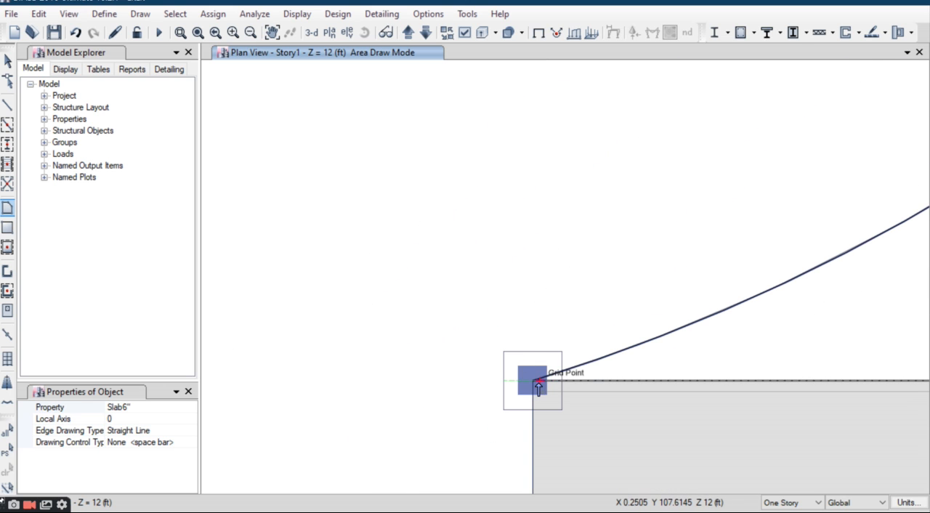
{"action": "double_click", "coordinate": [532, 383]}
{"action": "scroll", "coordinate": [513, 259], "scroll_direction": "down", "scroll_amount": 5}
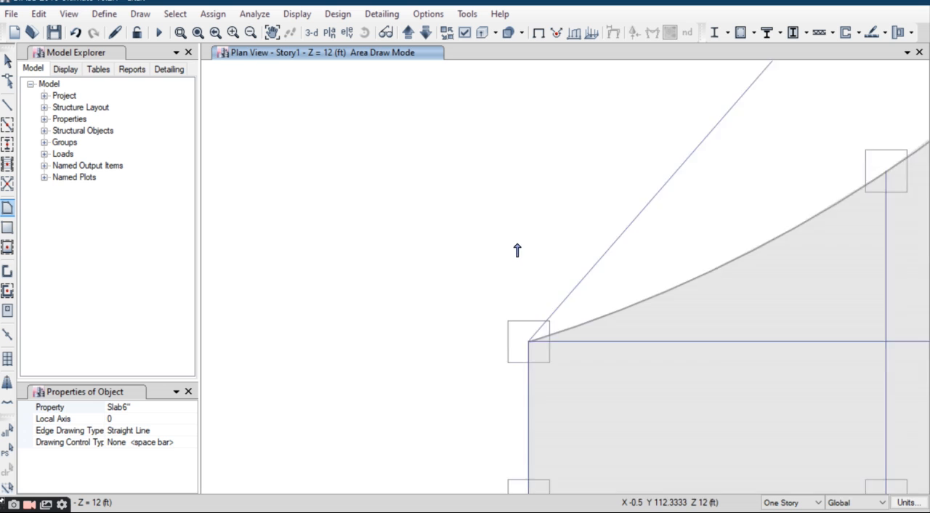
{"action": "key", "text": "Escape"}
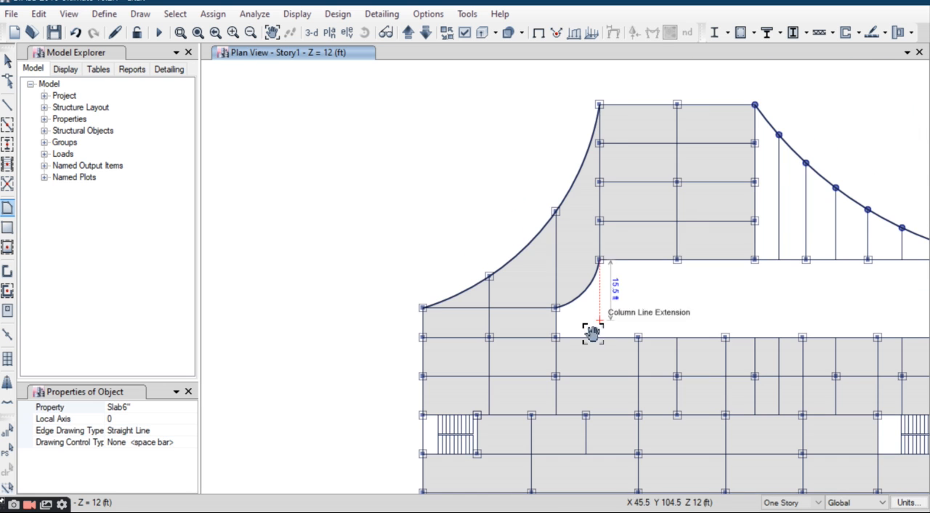
Step: Start a polygonal Slab6" outline at the eastern tip of the upper wing and trace its curve through the first four round columns
{"action": "middle_click_drag", "start_coordinate": [592, 327], "coordinate": [476, 326]}
{"action": "middle_click_drag", "start_coordinate": [580, 248], "coordinate": [502, 318]}
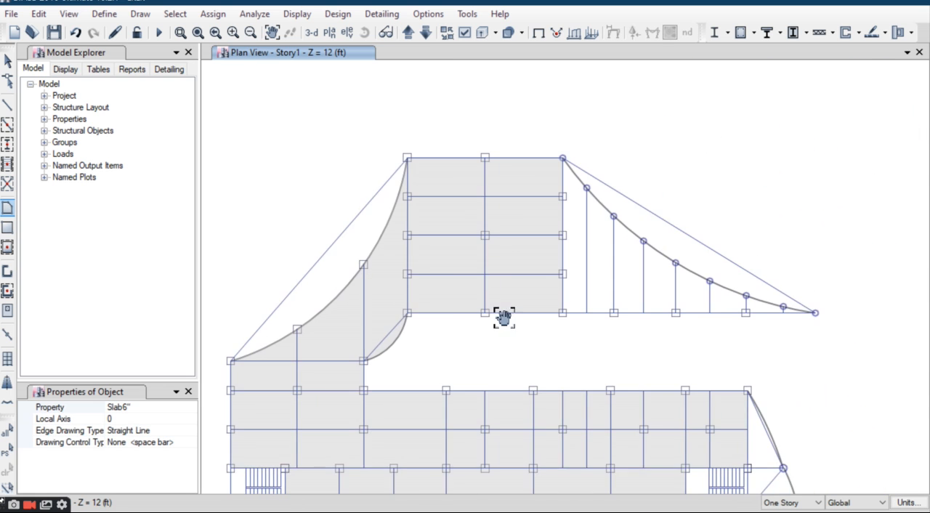
{"action": "scroll", "coordinate": [594, 190], "scroll_direction": "up", "scroll_amount": 3}
{"action": "scroll", "coordinate": [530, 197], "scroll_direction": "down", "scroll_amount": 3}
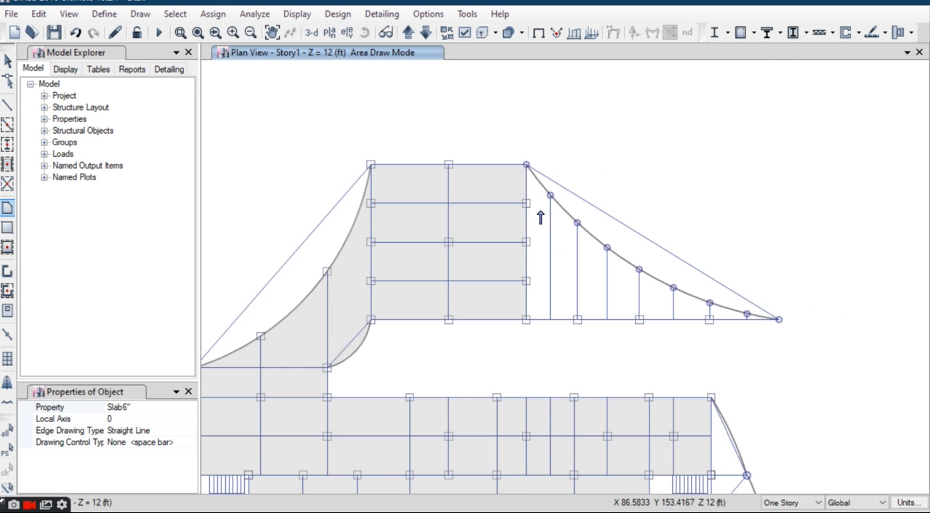
{"action": "scroll", "coordinate": [792, 324], "scroll_direction": "up", "scroll_amount": 3}
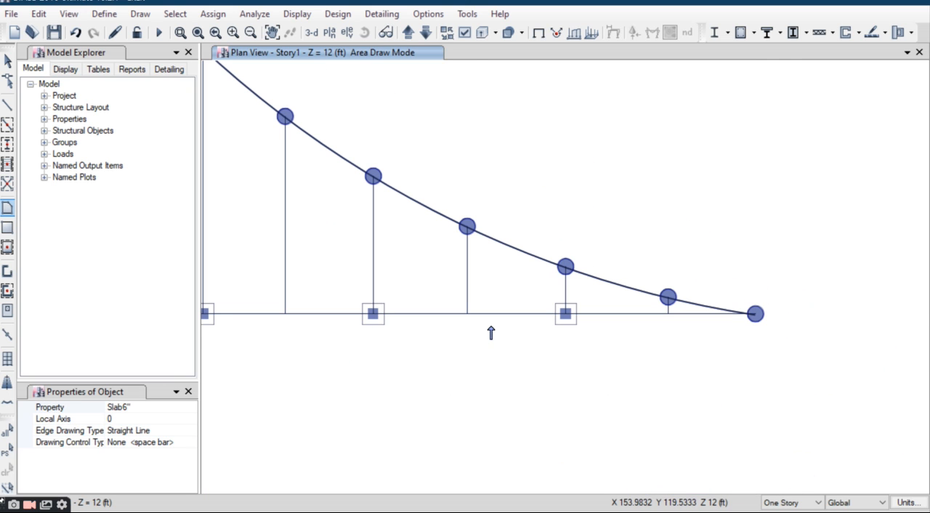
{"action": "left_click", "coordinate": [756, 314]}
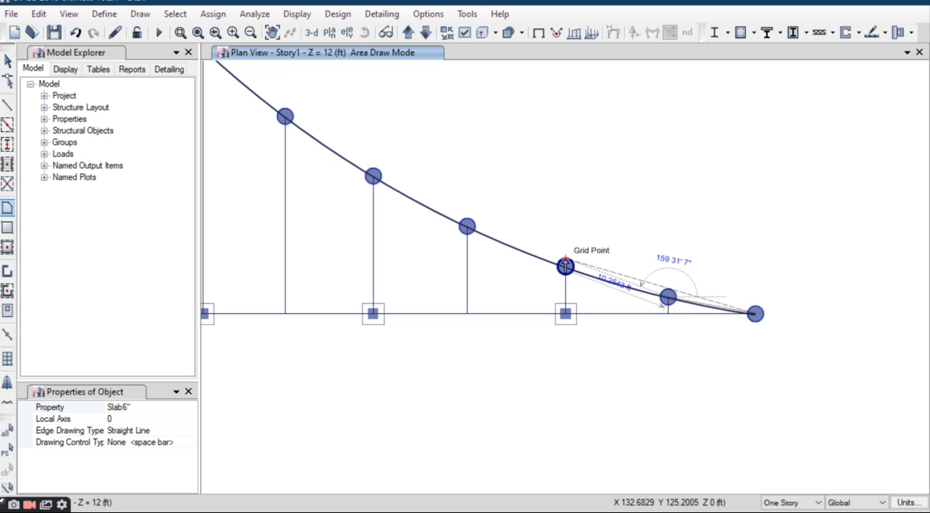
{"action": "scroll", "coordinate": [535, 260], "scroll_direction": "down", "scroll_amount": 5}
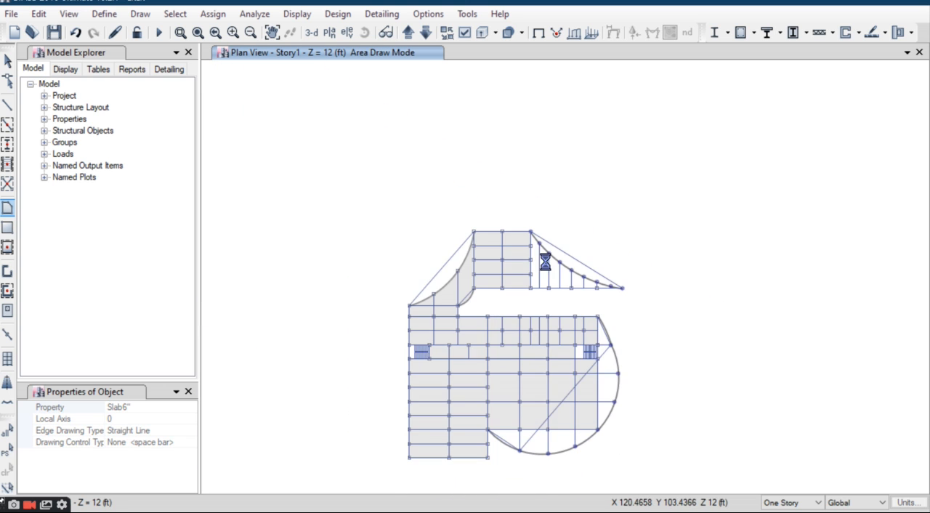
{"action": "scroll", "coordinate": [596, 285], "scroll_direction": "up", "scroll_amount": 5}
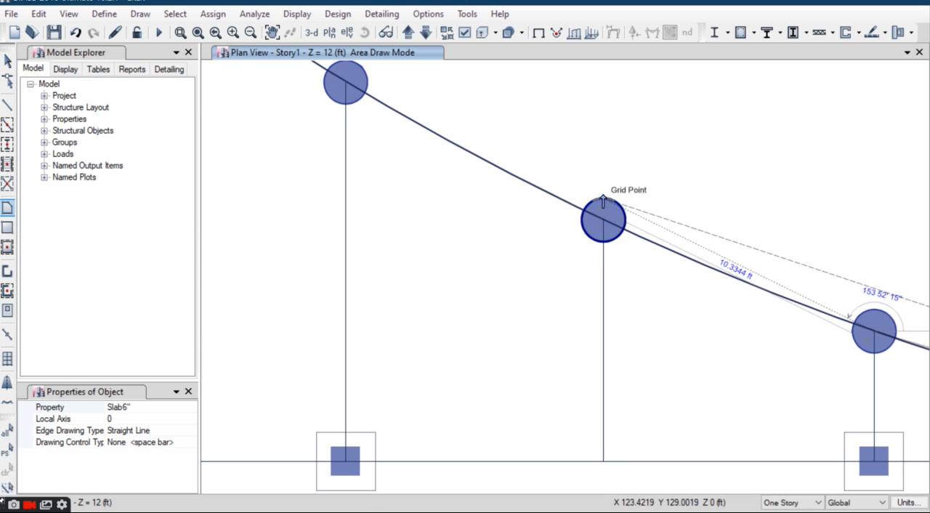
{"action": "left_click", "coordinate": [604, 222]}
{"action": "scroll", "coordinate": [593, 222], "scroll_direction": "down", "scroll_amount": 3}
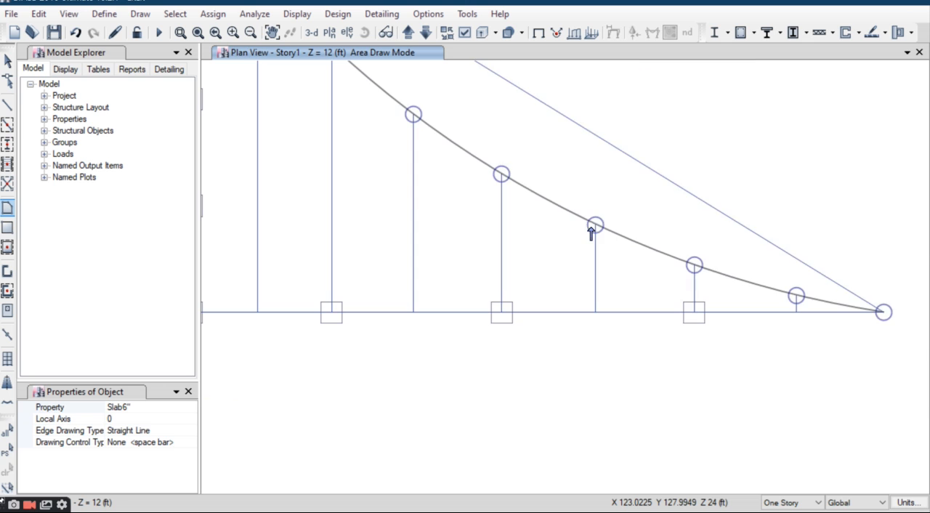
{"action": "left_click", "coordinate": [501, 176]}
{"action": "scroll", "coordinate": [510, 208], "scroll_direction": "down", "scroll_amount": 3}
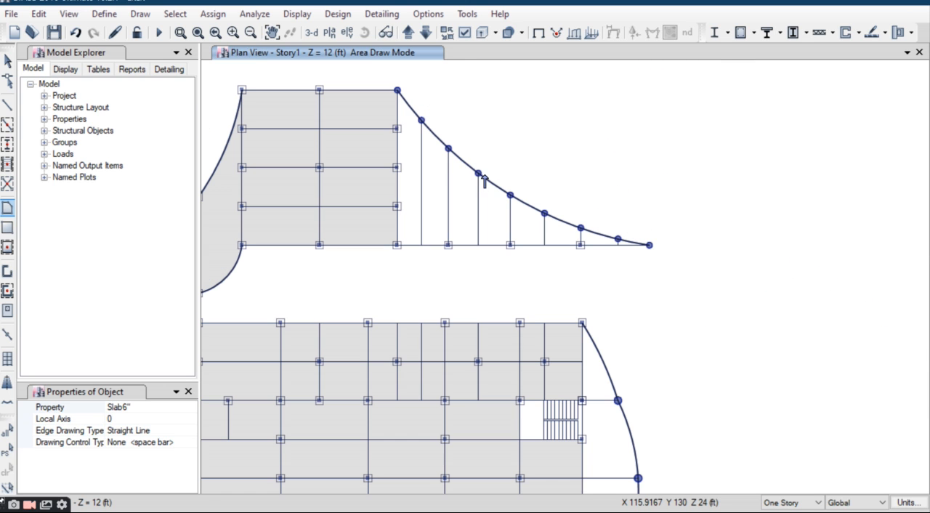
Step: Continue the wing's slab outline along the remaining curve columns to X 85.5, Y 160, then down to the block corner at Y 120, and finish it
{"action": "left_click", "coordinate": [478, 174]}
{"action": "left_click", "coordinate": [449, 149]}
{"action": "left_click", "coordinate": [421, 120]}
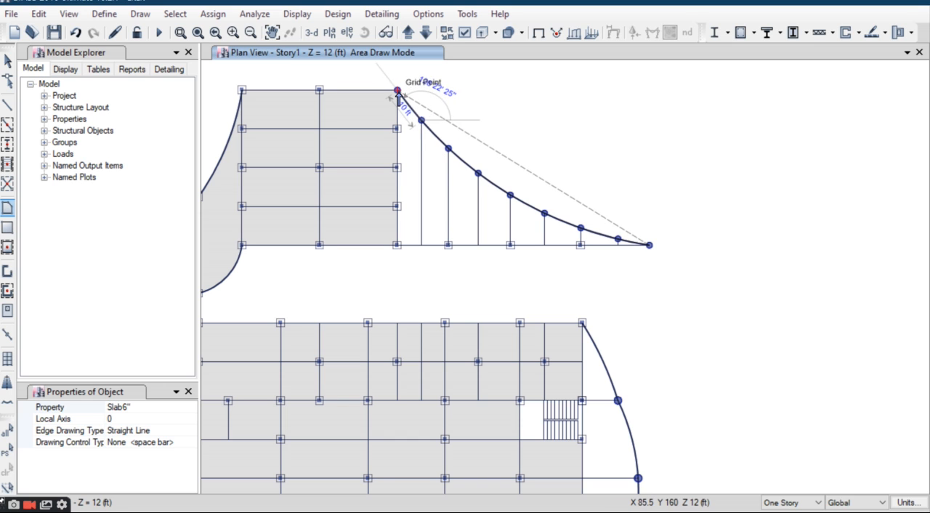
{"action": "left_click", "coordinate": [397, 91]}
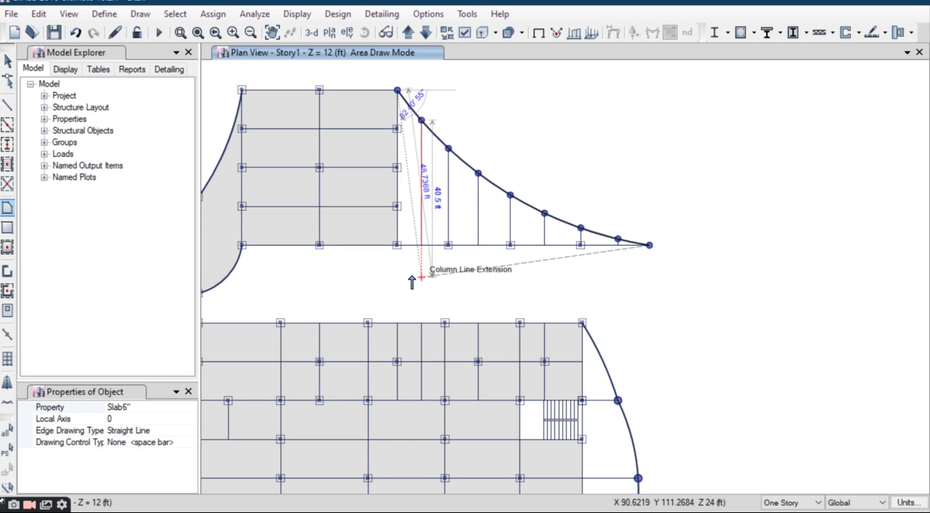
{"action": "left_click", "coordinate": [398, 245]}
{"action": "key", "text": "Return"}
{"action": "scroll", "coordinate": [579, 247], "scroll_direction": "down", "scroll_amount": 3}
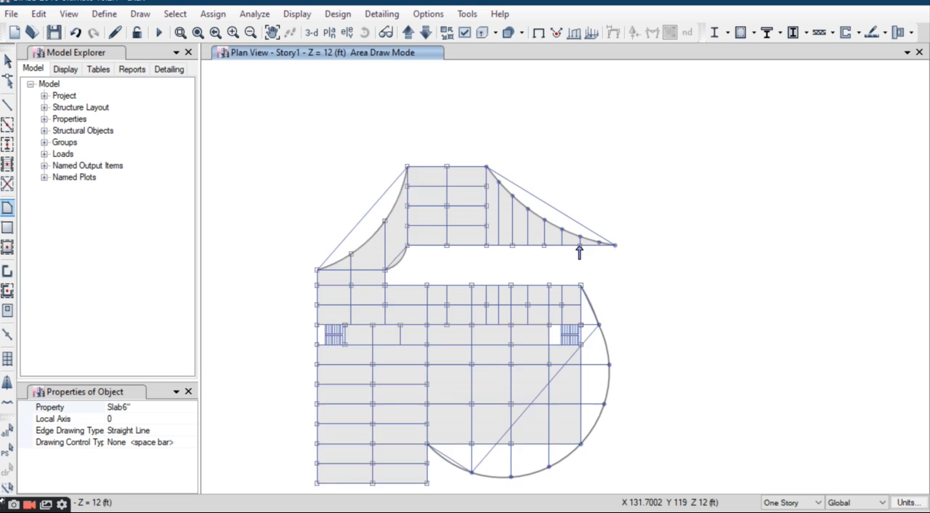
Step: Try to trace a polygonal Slab6" outline from the corner at X 131, Y 99 down the east curve through the round columns
{"action": "scroll", "coordinate": [600, 298], "scroll_direction": "up", "scroll_amount": 3}
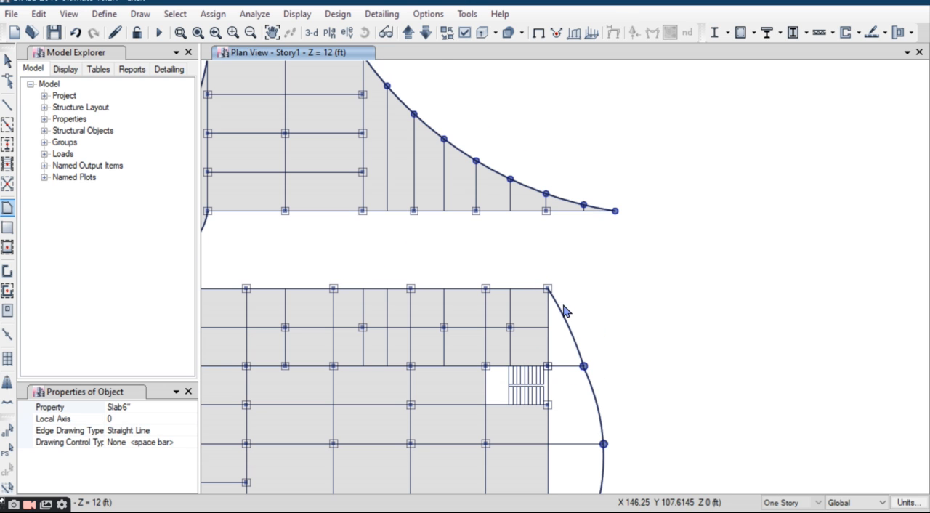
{"action": "scroll", "coordinate": [566, 394], "scroll_direction": "up", "scroll_amount": 3}
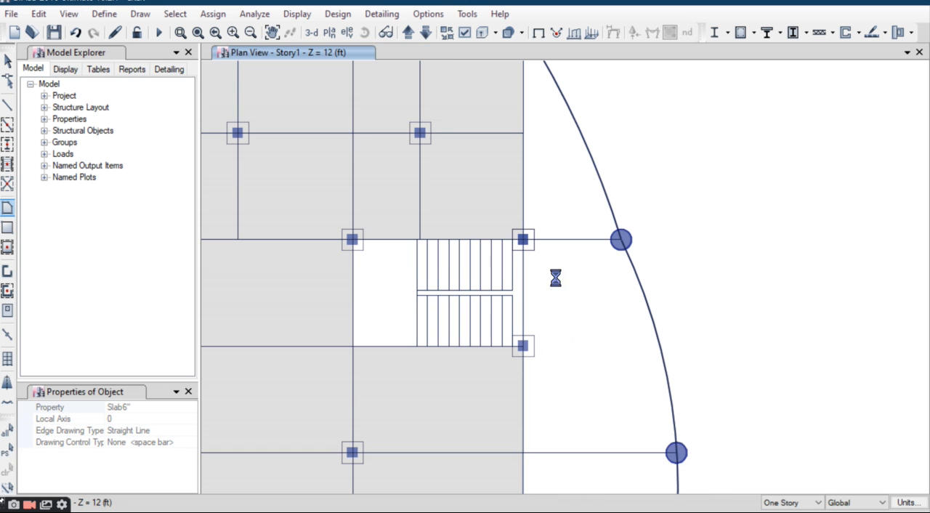
{"action": "scroll", "coordinate": [558, 239], "scroll_direction": "down", "scroll_amount": 5}
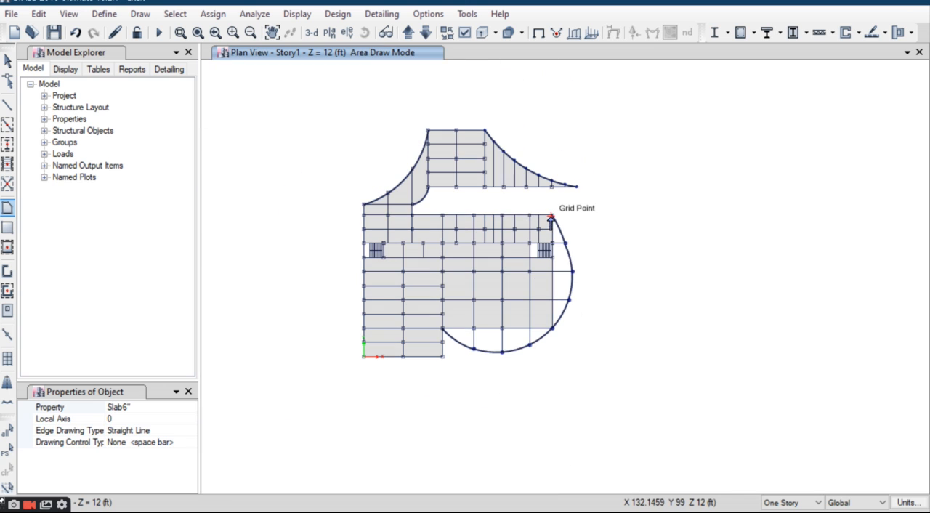
{"action": "scroll", "coordinate": [567, 240], "scroll_direction": "up", "scroll_amount": 3}
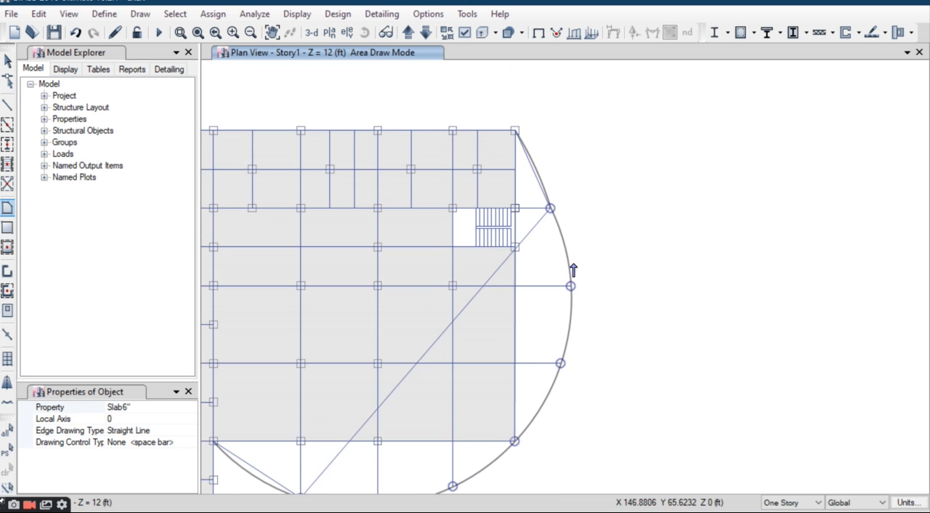
{"action": "left_click", "coordinate": [550, 208]}
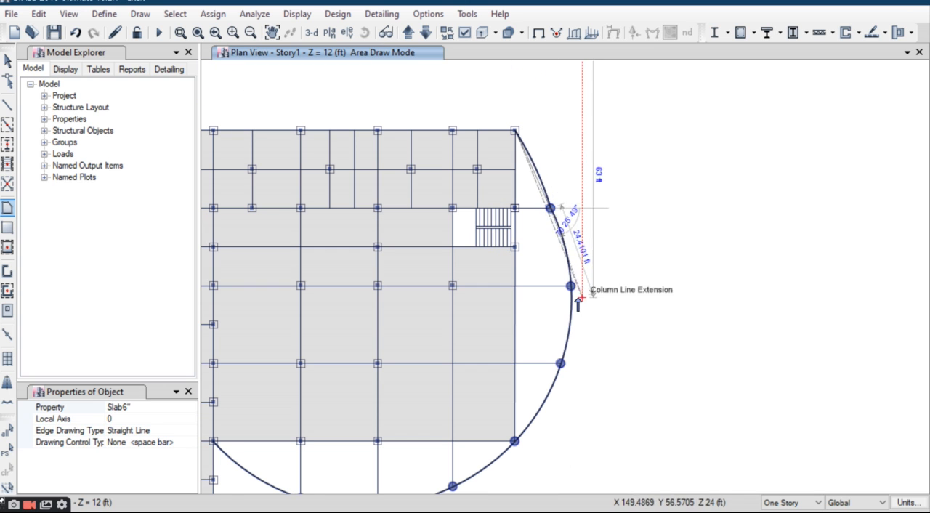
{"action": "left_click", "coordinate": [564, 243]}
{"action": "left_click", "coordinate": [570, 285]}
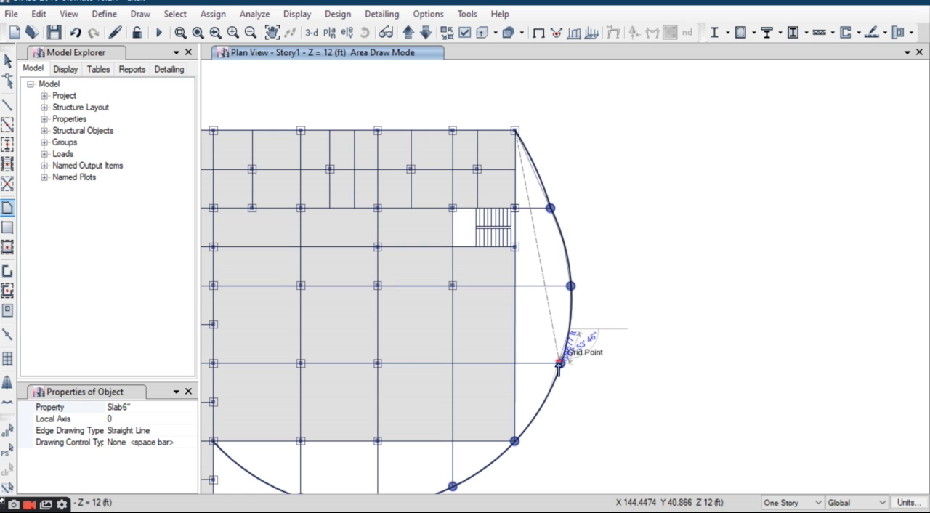
{"action": "scroll", "coordinate": [566, 370], "scroll_direction": "up", "scroll_amount": 5}
{"action": "left_click", "coordinate": [530, 332]}
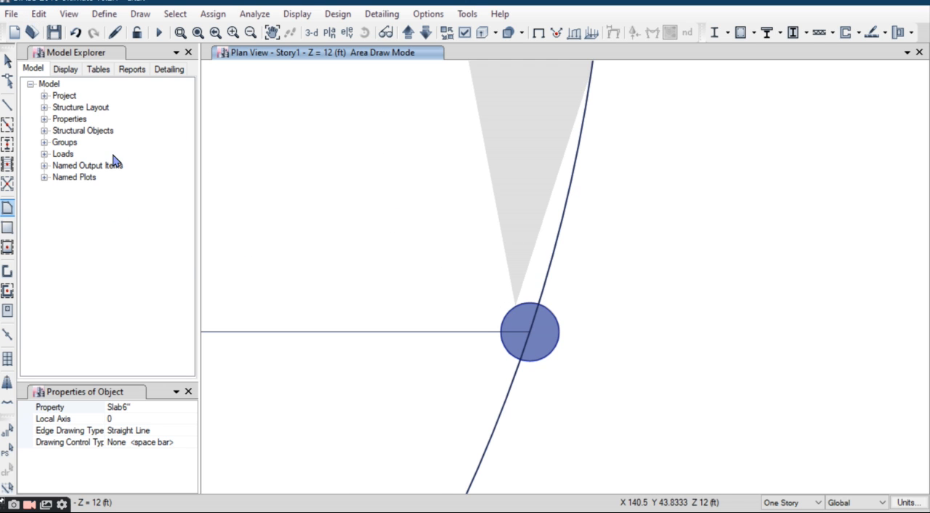
{"action": "scroll", "coordinate": [516, 313], "scroll_direction": "down", "scroll_amount": 10}
{"action": "scroll", "coordinate": [552, 280], "scroll_direction": "up", "scroll_amount": 4}
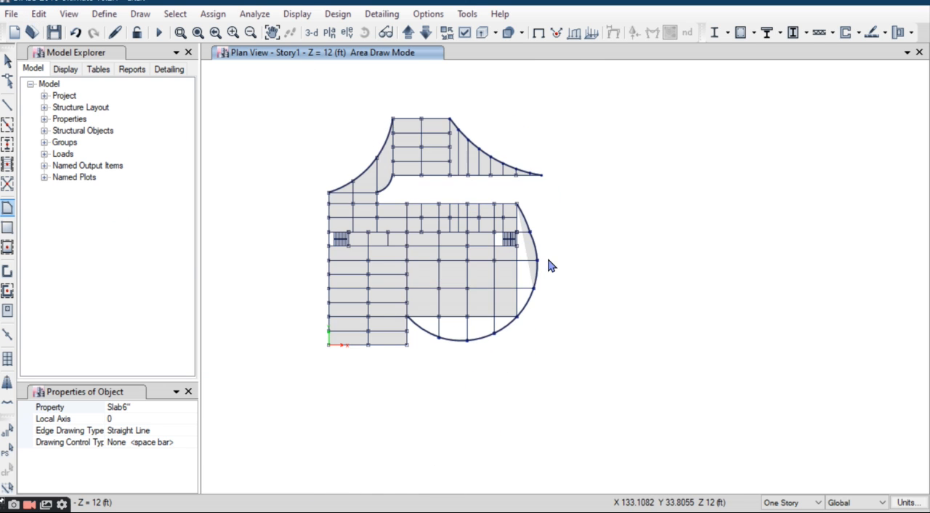
Step: Undo the slab just drawn along the east curve and the outline restarted at its upper corner
{"action": "scroll", "coordinate": [549, 262], "scroll_direction": "up", "scroll_amount": 5}
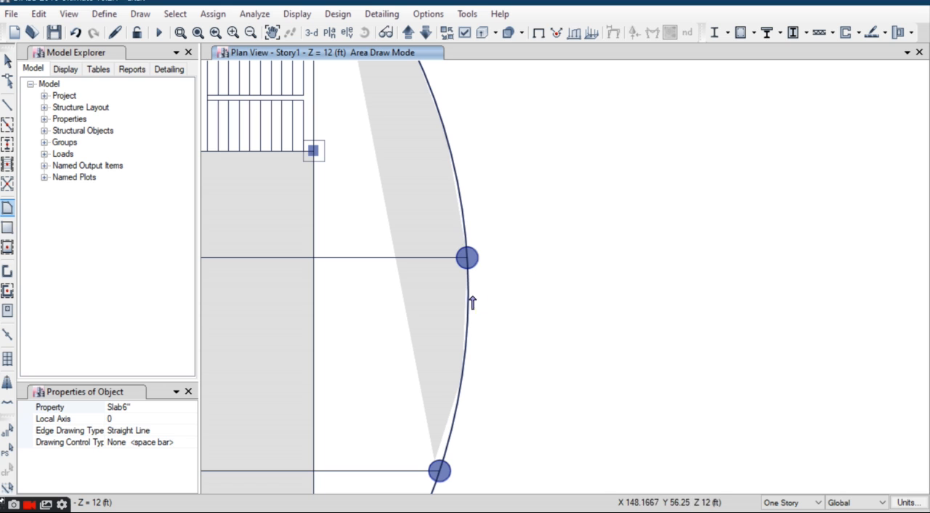
{"action": "left_click", "coordinate": [39, 15]}
{"action": "left_click", "coordinate": [63, 29]}
{"action": "scroll", "coordinate": [506, 261], "scroll_direction": "down", "scroll_amount": 3}
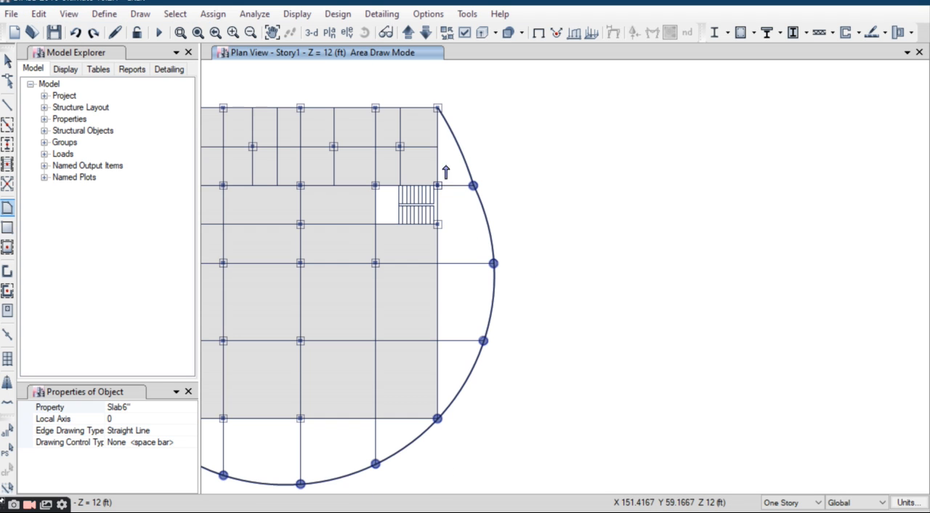
{"action": "scroll", "coordinate": [436, 108], "scroll_direction": "up", "scroll_amount": 3}
{"action": "left_click", "coordinate": [441, 125]}
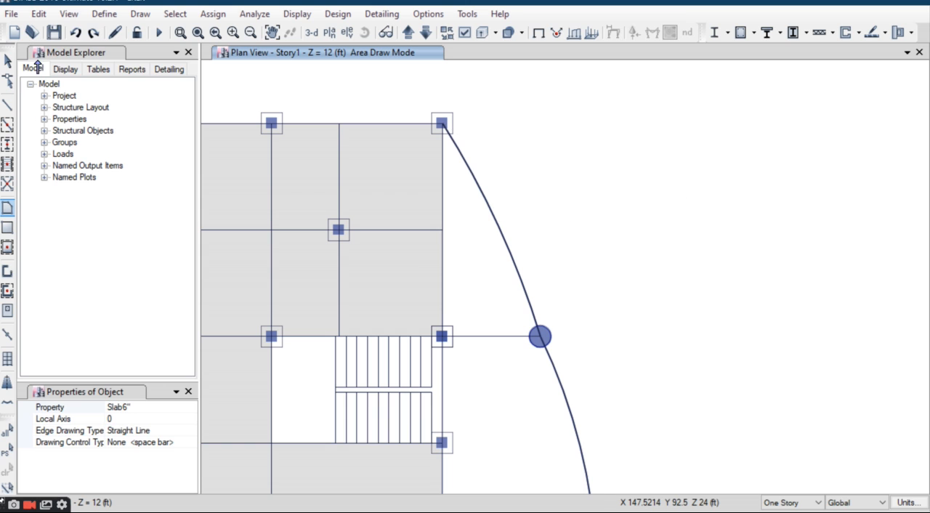
{"action": "left_click", "coordinate": [41, 16]}
{"action": "left_click", "coordinate": [60, 33]}
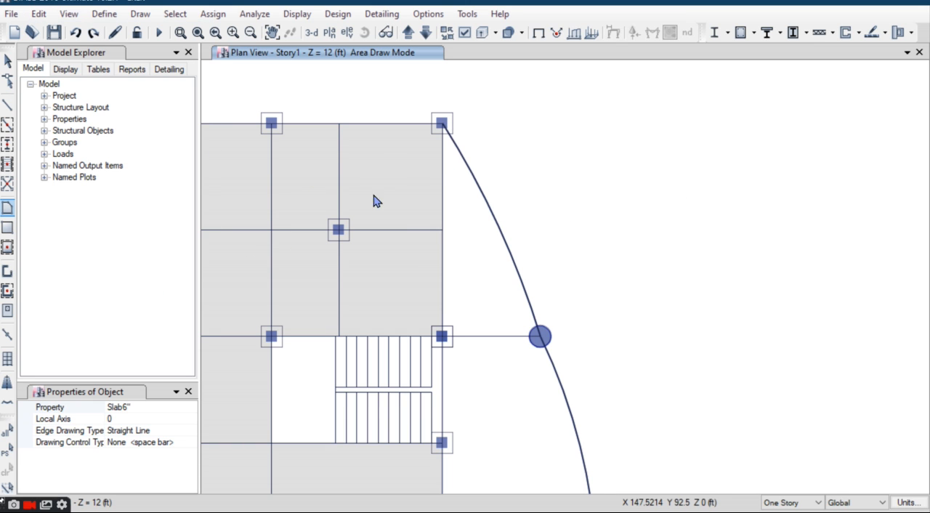
Step: Draw a polygonal Slab6" from the corner at X 131, Y 99 along the east curve's round columns to the one at Y 20
{"action": "left_click", "coordinate": [442, 125]}
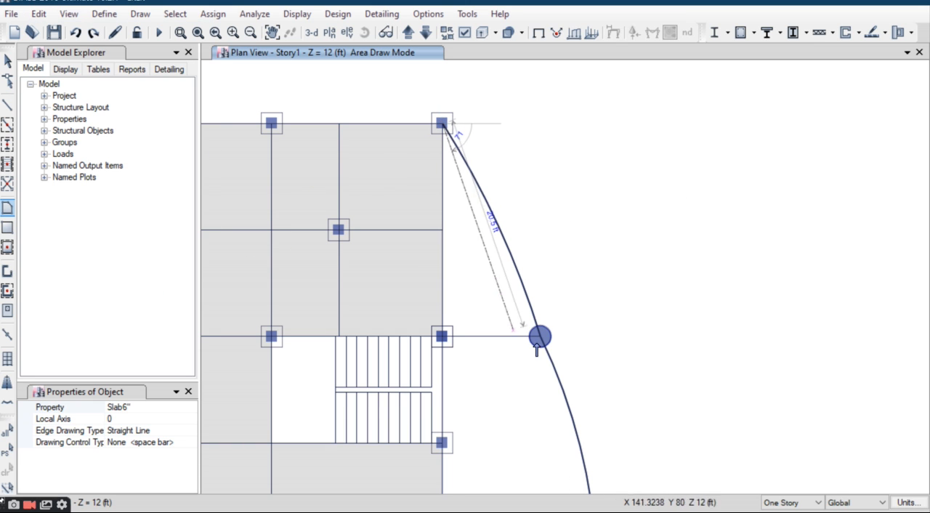
{"action": "left_click", "coordinate": [540, 336]}
{"action": "scroll", "coordinate": [518, 267], "scroll_direction": "down", "scroll_amount": 3}
{"action": "scroll", "coordinate": [538, 368], "scroll_direction": "up", "scroll_amount": 5}
{"action": "left_click", "coordinate": [535, 371]}
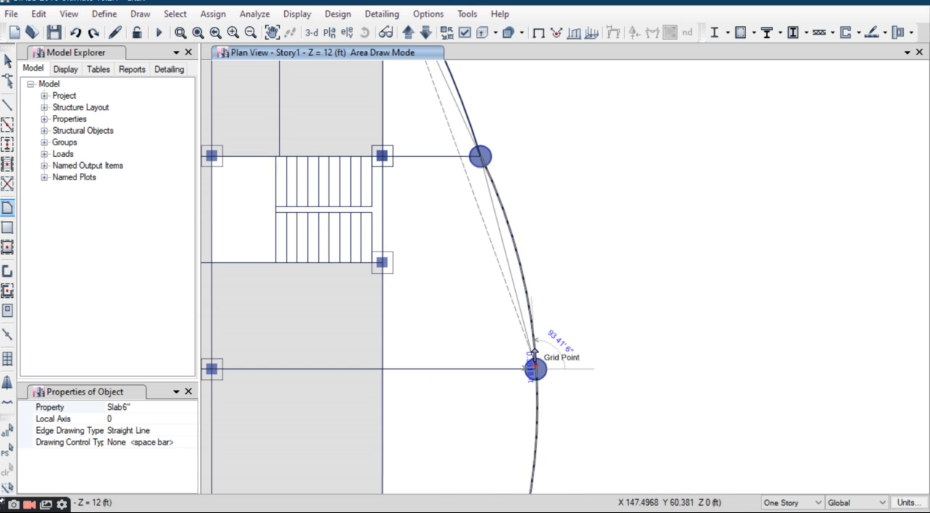
{"action": "scroll", "coordinate": [538, 363], "scroll_direction": "down", "scroll_amount": 3}
{"action": "scroll", "coordinate": [549, 261], "scroll_direction": "up", "scroll_amount": 5}
{"action": "left_click", "coordinate": [552, 272]}
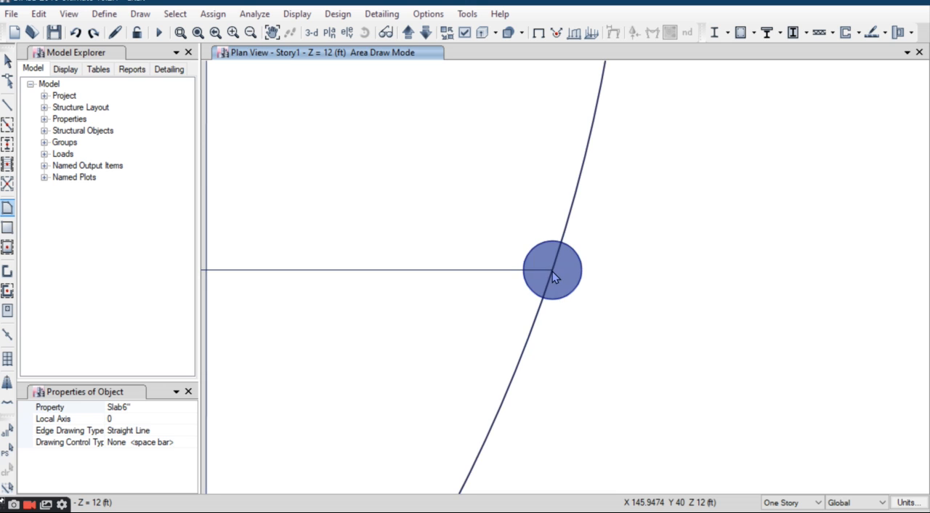
{"action": "scroll", "coordinate": [551, 272], "scroll_direction": "down", "scroll_amount": 4}
{"action": "scroll", "coordinate": [535, 305], "scroll_direction": "up", "scroll_amount": 5}
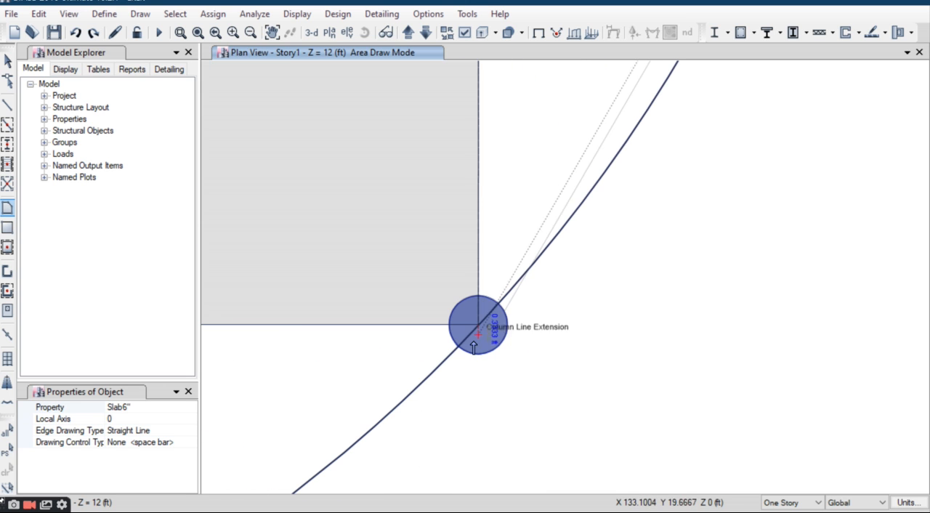
{"action": "scroll", "coordinate": [478, 326], "scroll_direction": "down", "scroll_amount": 5}
{"action": "key", "text": "Return"}
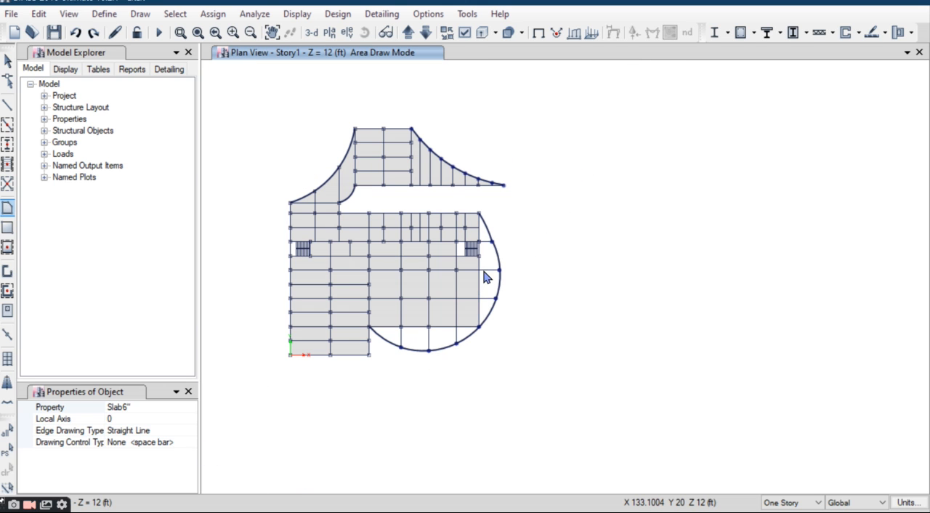
Step: Draw a polygonal Slab6" along the south curve, from its west end at Y 20 through the three round columns to its east end
{"action": "scroll", "coordinate": [465, 342], "scroll_direction": "up", "scroll_amount": 3}
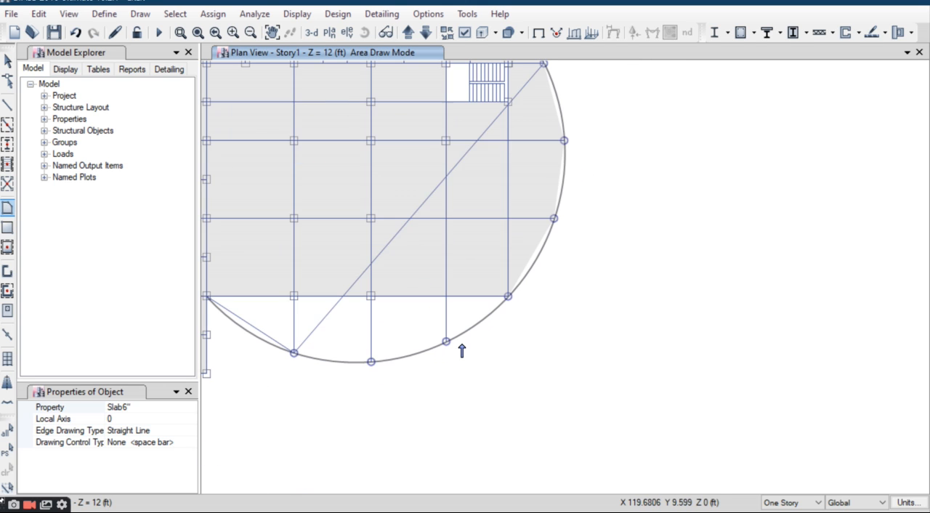
{"action": "left_click", "coordinate": [206, 297]}
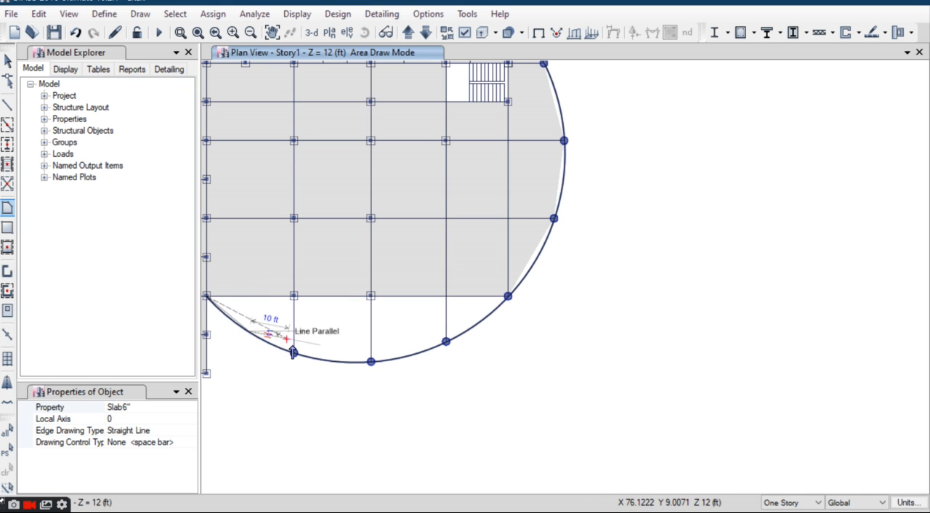
{"action": "left_click", "coordinate": [294, 353]}
{"action": "left_click", "coordinate": [371, 361]}
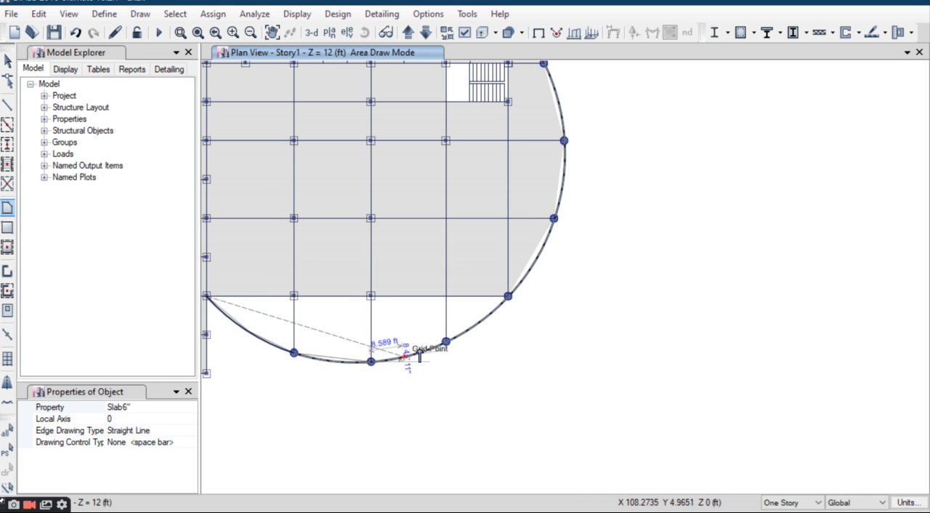
{"action": "left_click", "coordinate": [446, 342]}
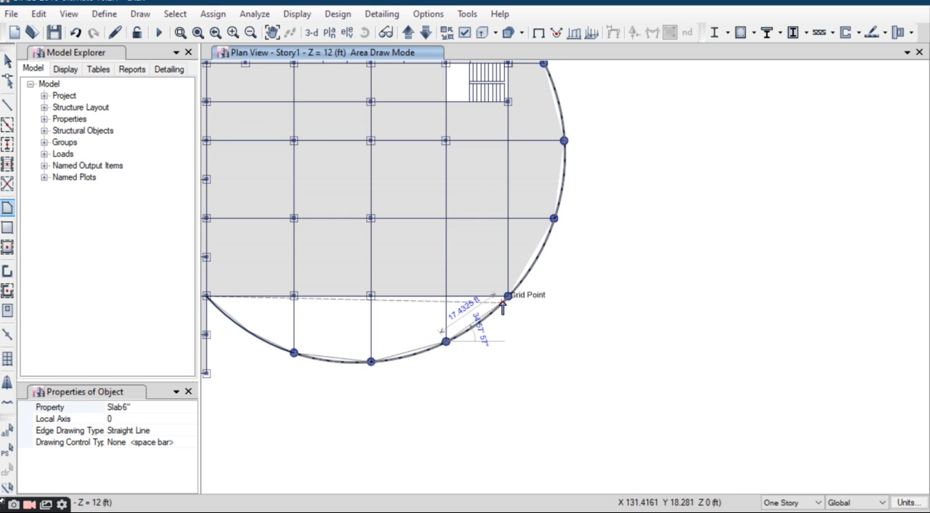
{"action": "left_click", "coordinate": [508, 296]}
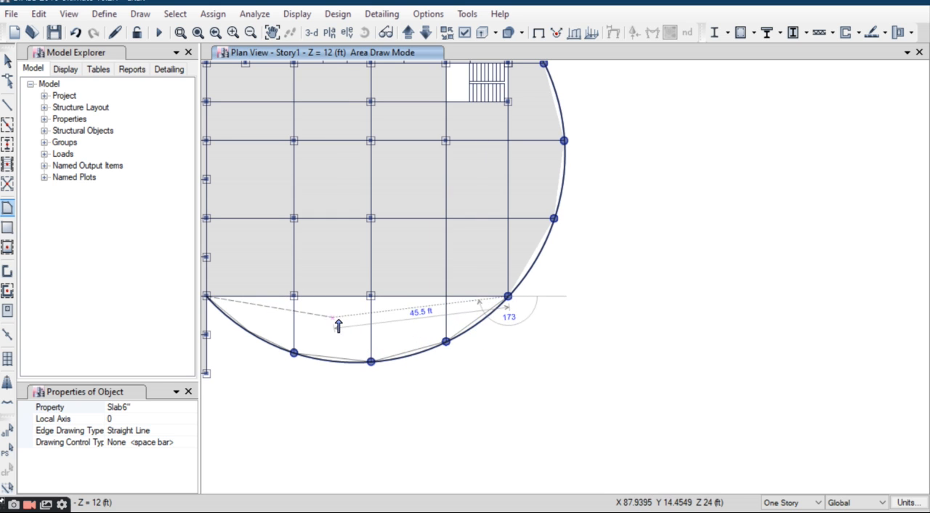
{"action": "key", "text": "Return"}
{"action": "scroll", "coordinate": [405, 339], "scroll_direction": "down", "scroll_amount": 1}
{"action": "key", "text": "Escape"}
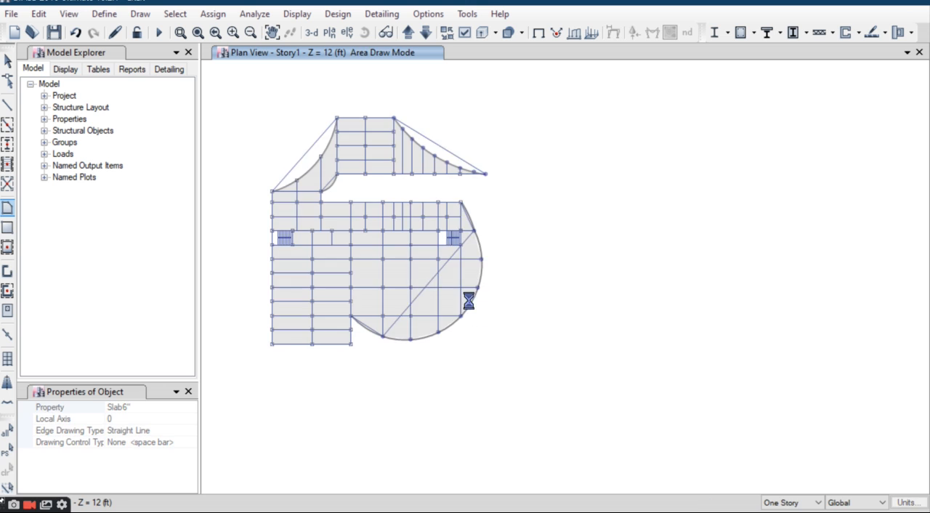
Step: Select the west staircase lines with their surrounding beams and columns, without the slabs, and show only the selected objects
{"action": "scroll", "coordinate": [271, 240], "scroll_direction": "up", "scroll_amount": 3}
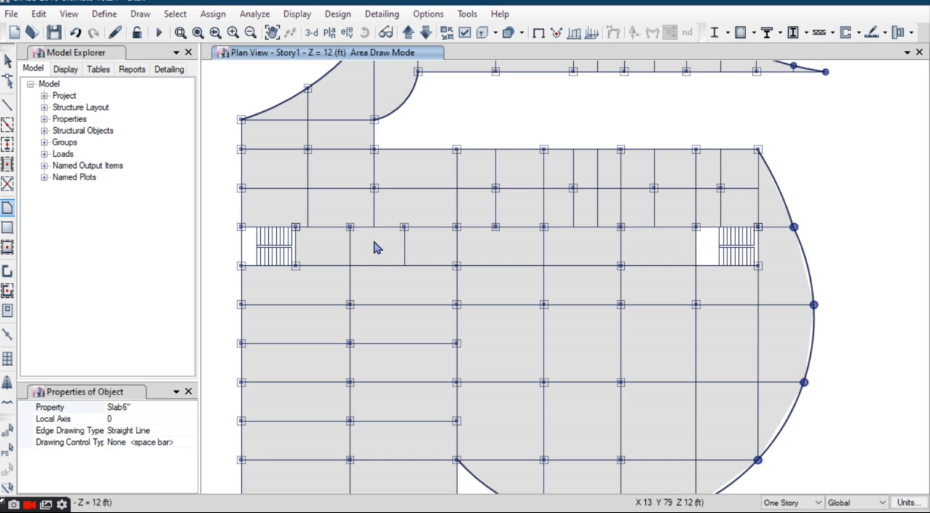
{"action": "left_click", "coordinate": [7, 63]}
{"action": "mouse_move", "coordinate": [315, 305]}
{"action": "middle_mouse_down"}
{"action": "mouse_move", "coordinate": [370, 318]}
{"action": "mouse_move", "coordinate": [419, 281]}
{"action": "middle_mouse_up"}
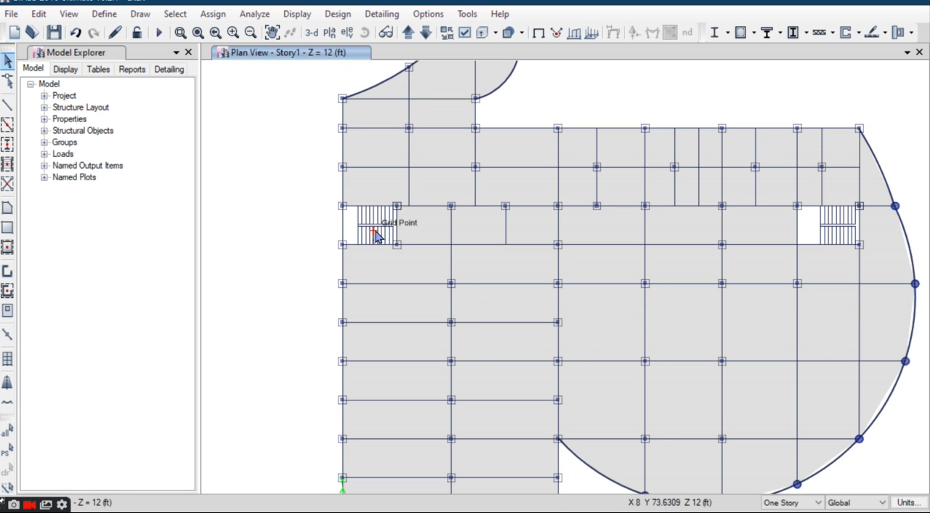
{"action": "scroll", "coordinate": [376, 236], "scroll_direction": "up", "scroll_amount": 3}
{"action": "left_click_drag", "start_coordinate": [448, 135], "coordinate": [265, 298]}
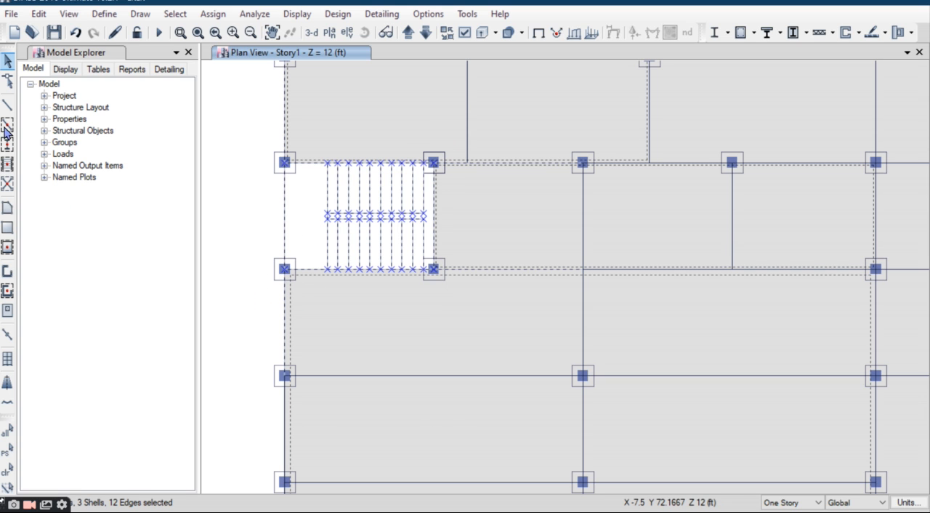
{"action": "left_click", "coordinate": [7, 471]}
{"action": "left_click_drag", "start_coordinate": [238, 129], "coordinate": [446, 305]}
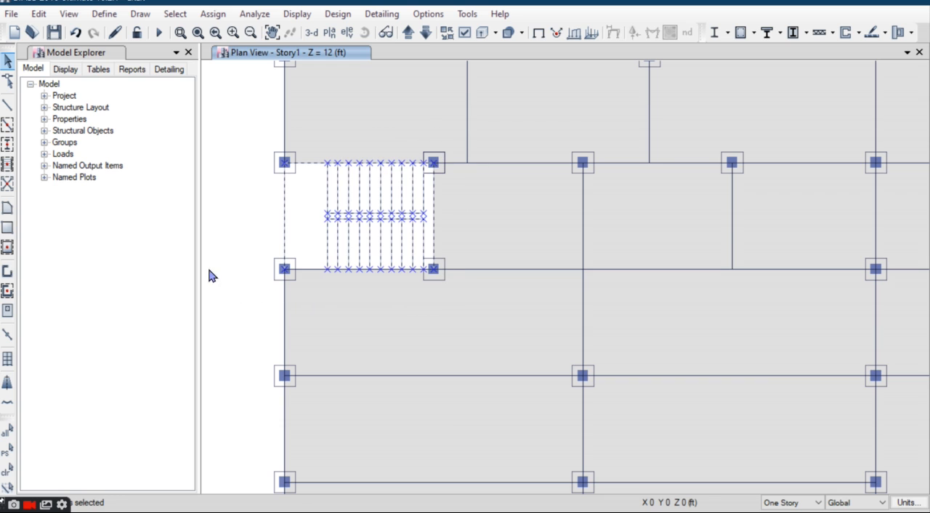
{"action": "left_click", "coordinate": [194, 169]}
{"action": "left_click", "coordinate": [311, 270]}
{"action": "right_click", "coordinate": [208, 187]}
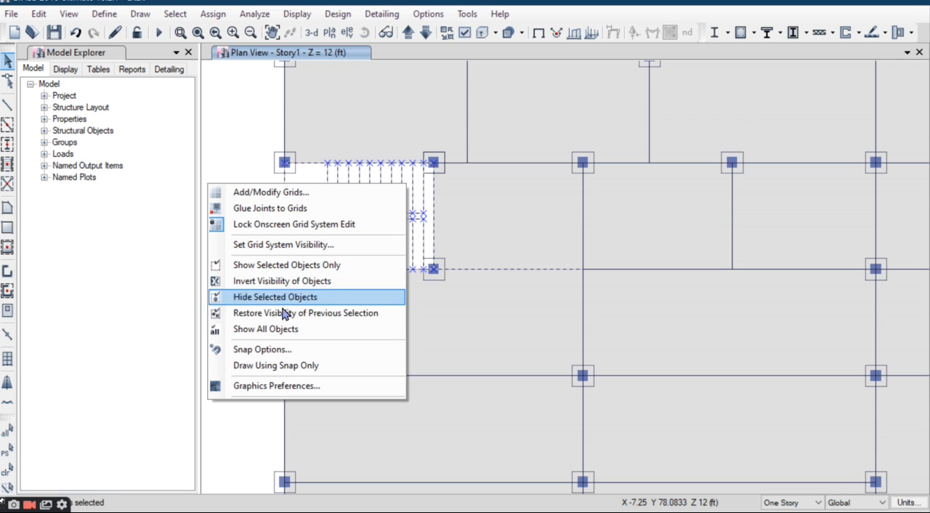
{"action": "left_click", "coordinate": [304, 266]}
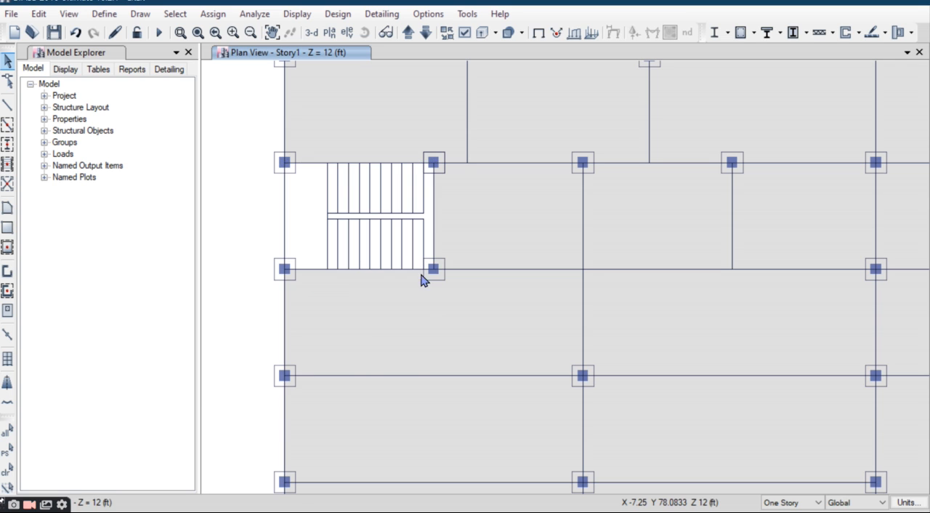
Step: Hide all layers of the imported architectural plan
{"action": "scroll", "coordinate": [407, 238], "scroll_direction": "down", "scroll_amount": 2}
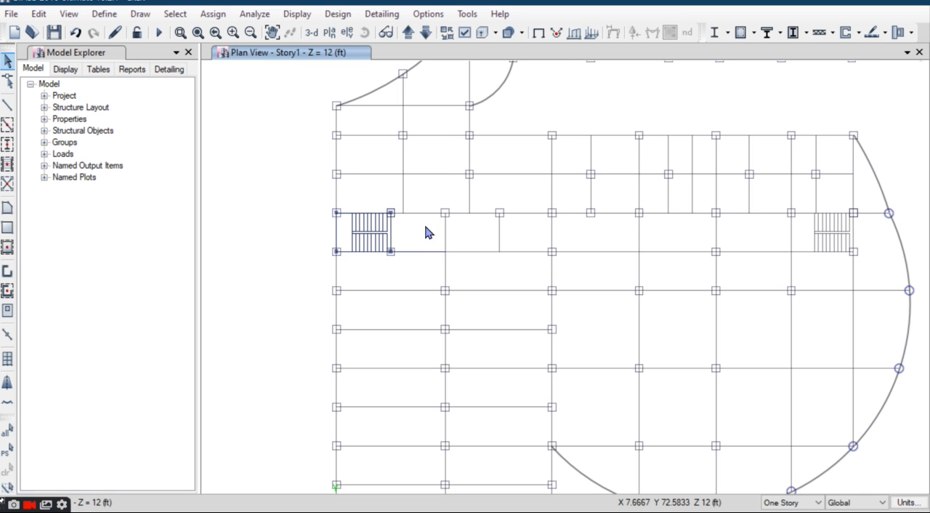
{"action": "left_click", "coordinate": [428, 14]}
{"action": "left_click", "coordinate": [492, 121]}
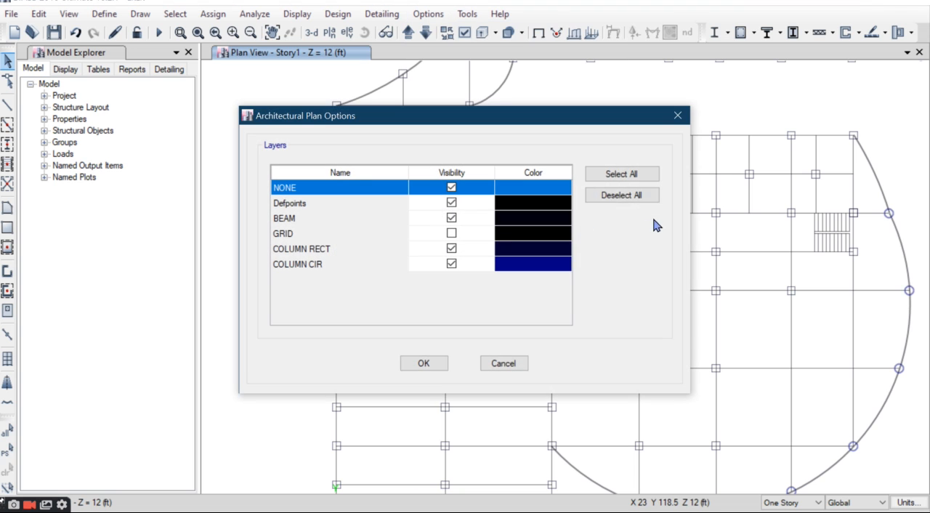
{"action": "left_click", "coordinate": [625, 197]}
{"action": "left_click", "coordinate": [422, 365]}
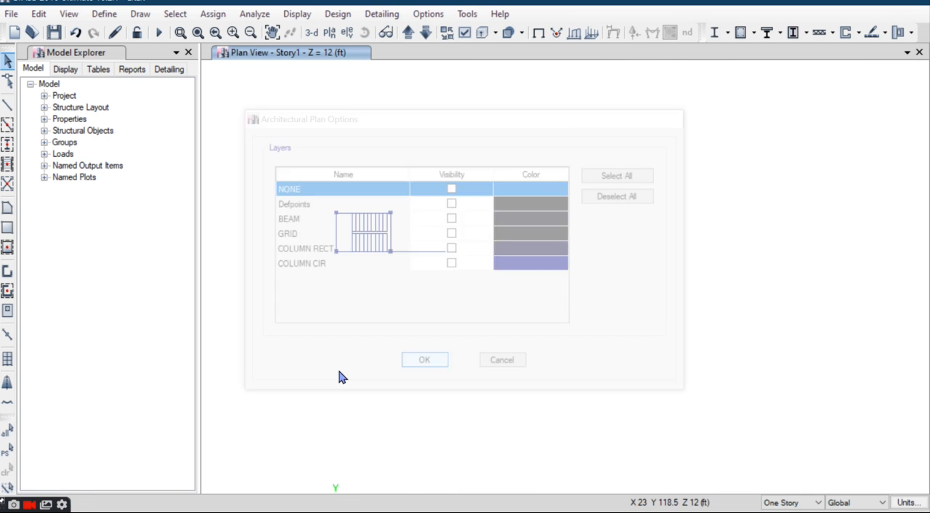
Step: Switch to the 3-D view and divide the two west stair columns into 2 frame objects each
{"action": "left_click", "coordinate": [311, 32]}
{"action": "scroll", "coordinate": [440, 254], "scroll_direction": "up", "scroll_amount": 5}
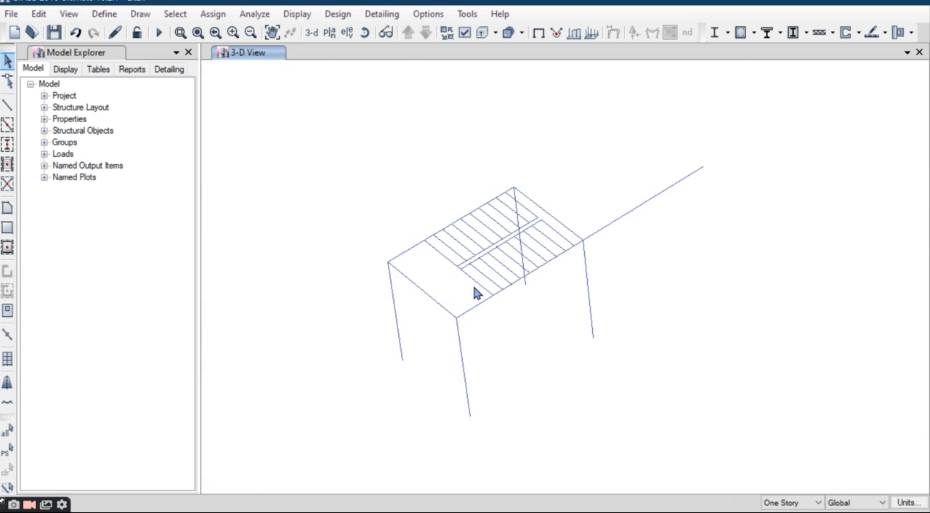
{"action": "scroll", "coordinate": [473, 354], "scroll_direction": "up", "scroll_amount": 5}
{"action": "scroll", "coordinate": [530, 359], "scroll_direction": "down", "scroll_amount": 5}
{"action": "middle_click_drag", "start_coordinate": [499, 300], "coordinate": [496, 304]}
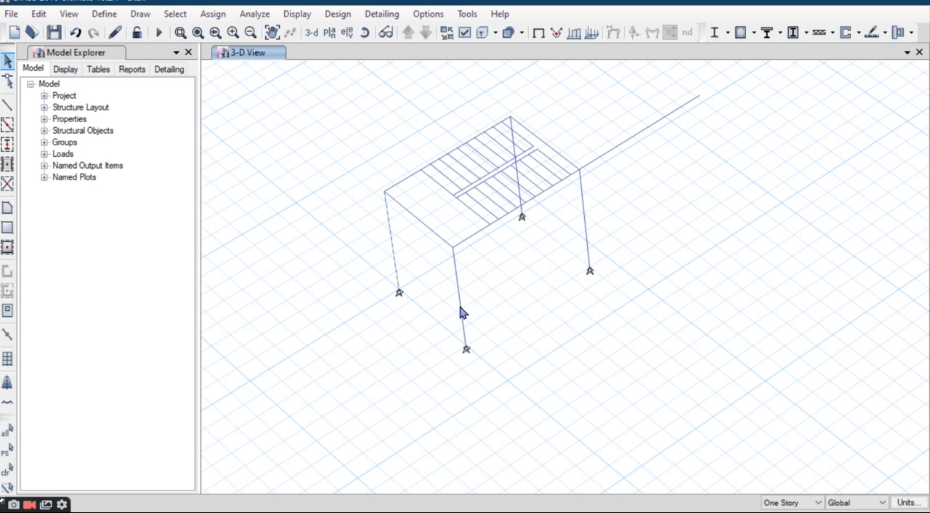
{"action": "left_click", "coordinate": [40, 17]}
{"action": "mouse_move", "coordinate": [115, 351]}
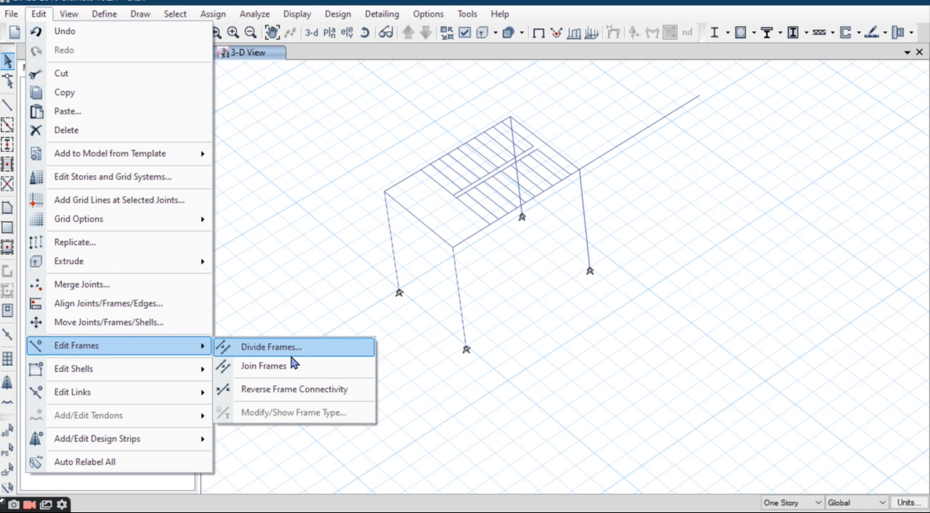
{"action": "left_click", "coordinate": [291, 349]}
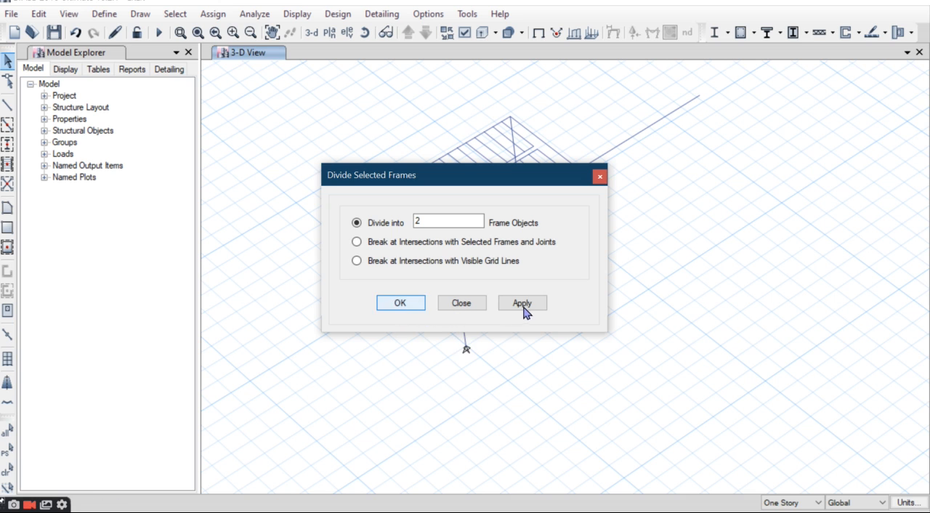
{"action": "left_click", "coordinate": [461, 308]}
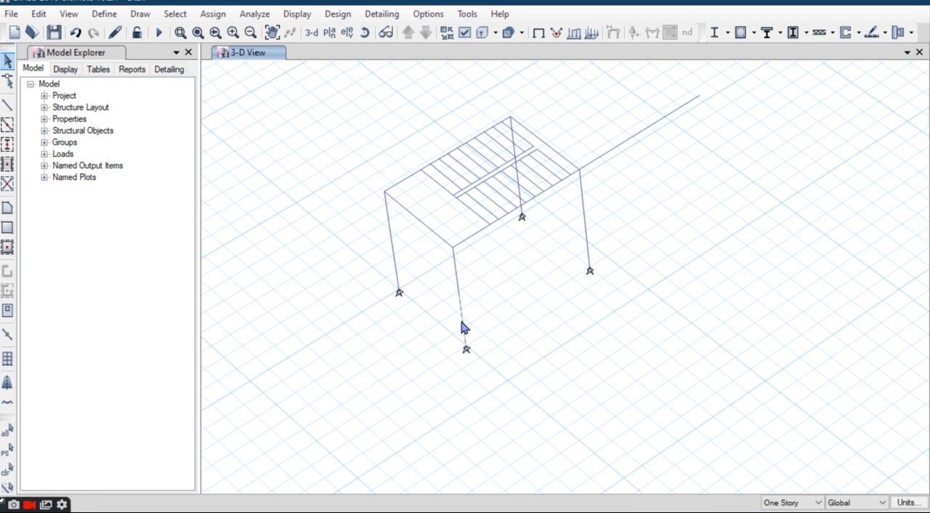
Step: Draw a straight B 12" 24" frame about 10 ft long between the mid-height joints of the two west stair columns
{"action": "left_click", "coordinate": [9, 111]}
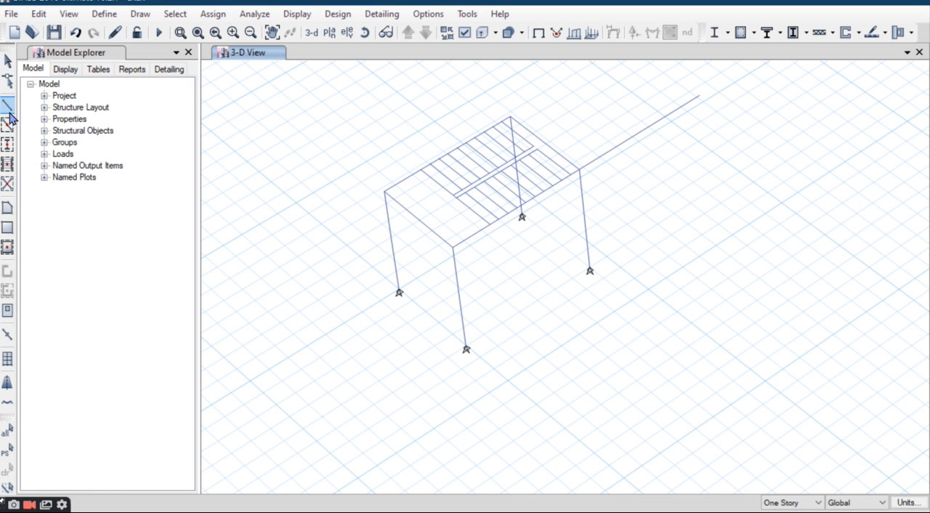
{"action": "left_click", "coordinate": [159, 418]}
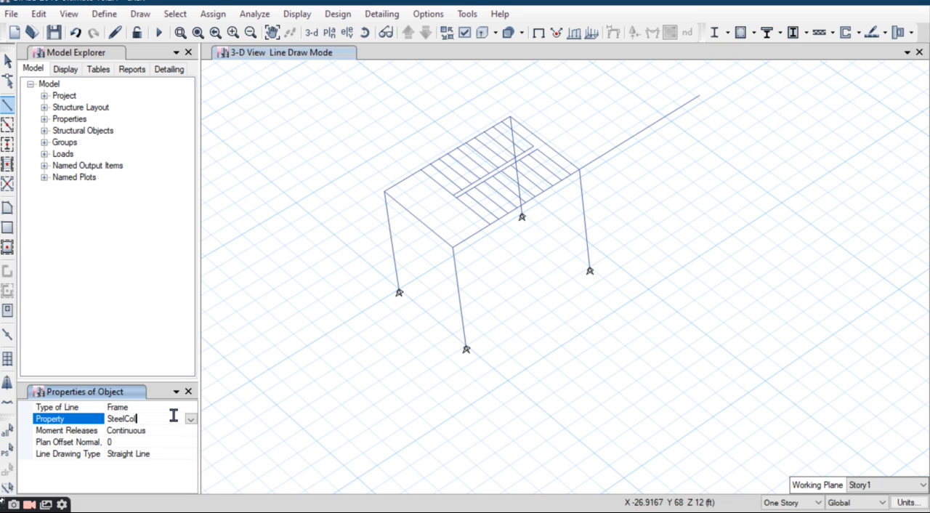
{"action": "left_click", "coordinate": [191, 420]}
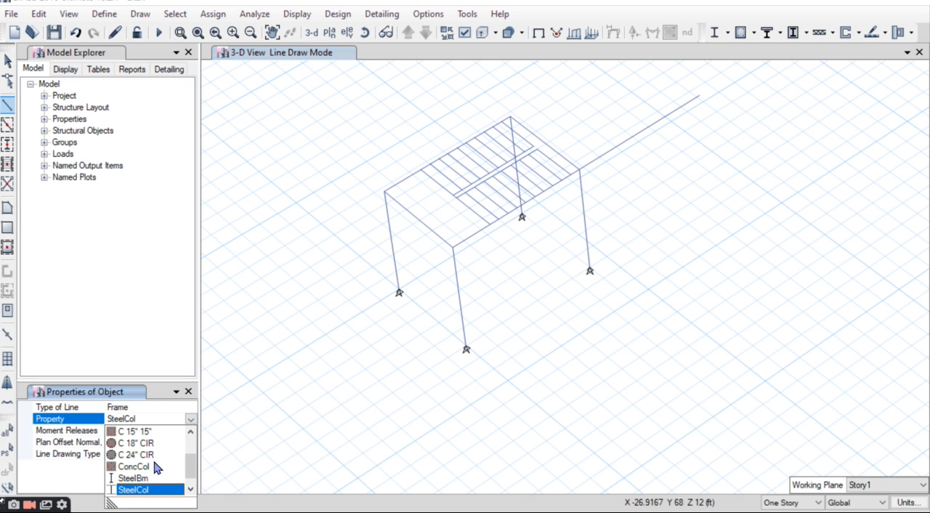
{"action": "scroll", "coordinate": [160, 450], "scroll_direction": "down", "scroll_amount": 1}
{"action": "scroll", "coordinate": [161, 450], "scroll_direction": "up", "scroll_amount": 2}
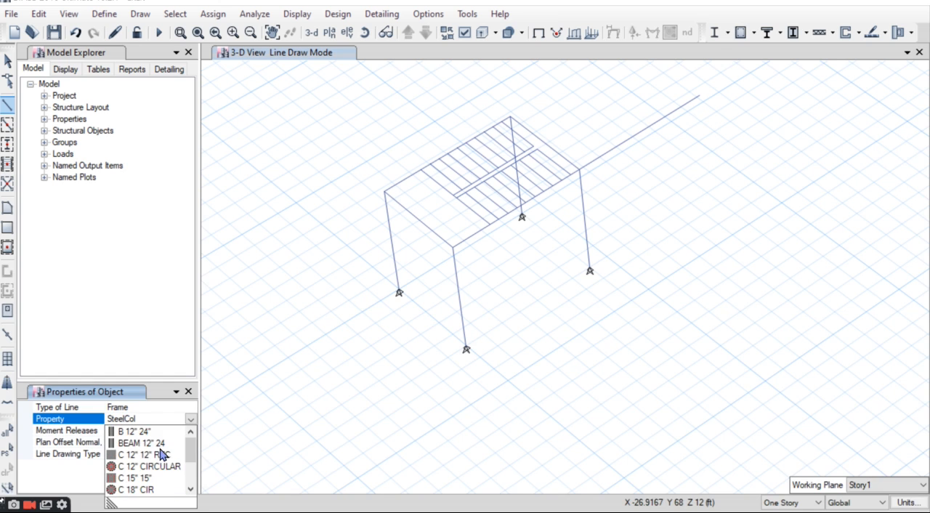
{"action": "left_click", "coordinate": [144, 432]}
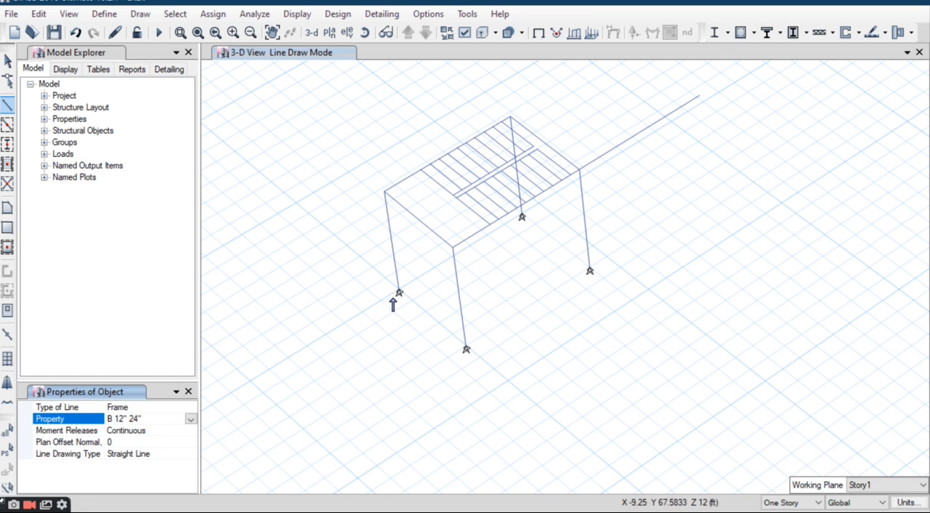
{"action": "left_click", "coordinate": [392, 245]}
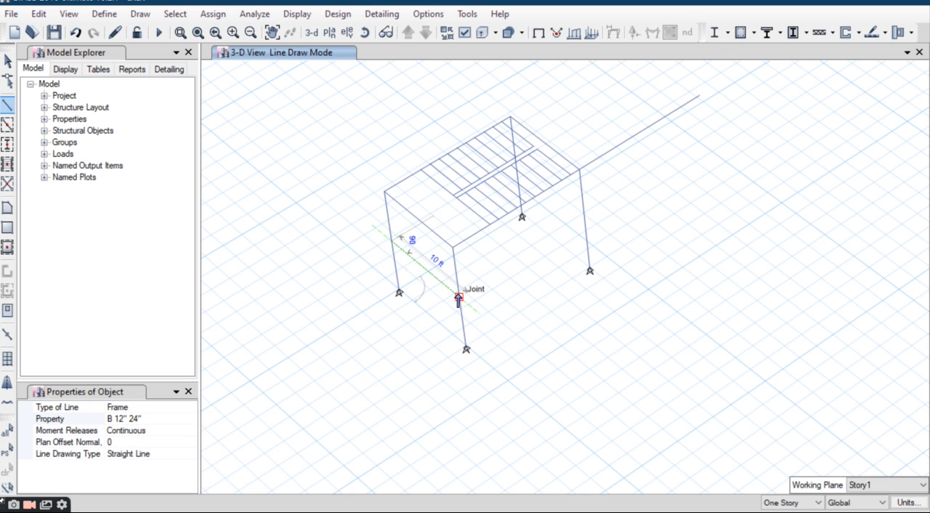
{"action": "left_click", "coordinate": [458, 297]}
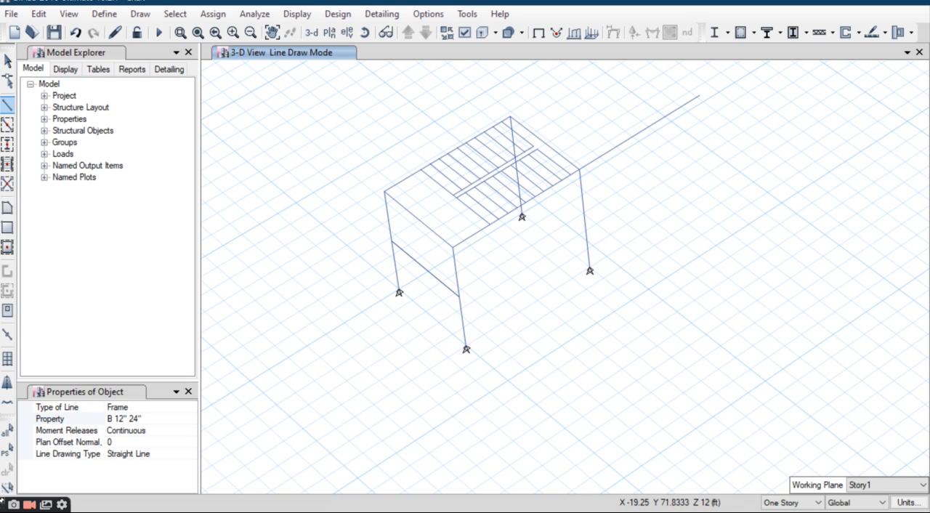
{"action": "left_click", "coordinate": [8, 61]}
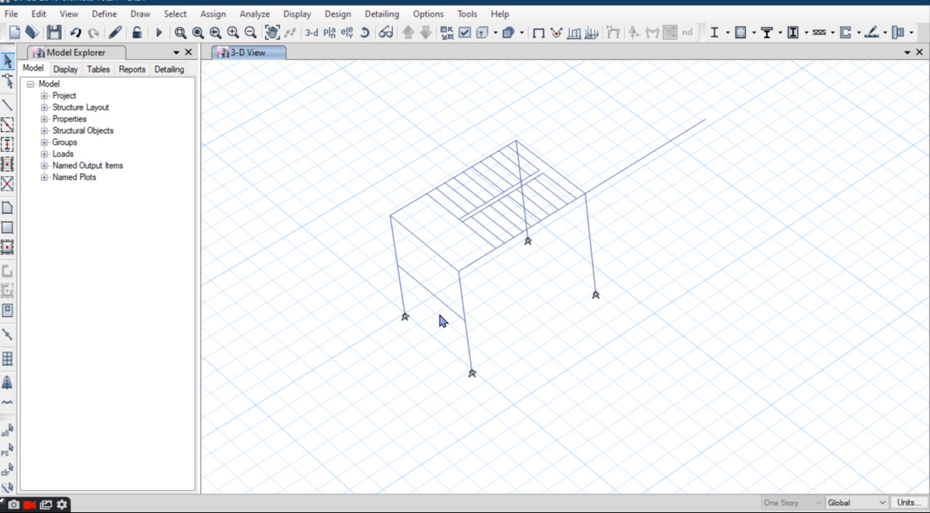
Step: Replicate the mid-height beam linearly once with dx 3 ft and dy 0
{"action": "scroll", "coordinate": [441, 313], "scroll_direction": "up", "scroll_amount": 4}
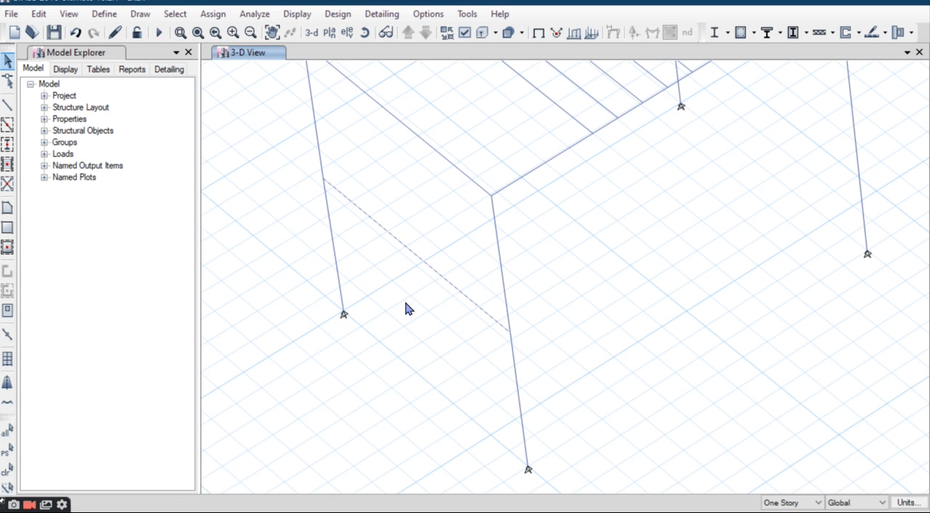
{"action": "left_click", "coordinate": [38, 14]}
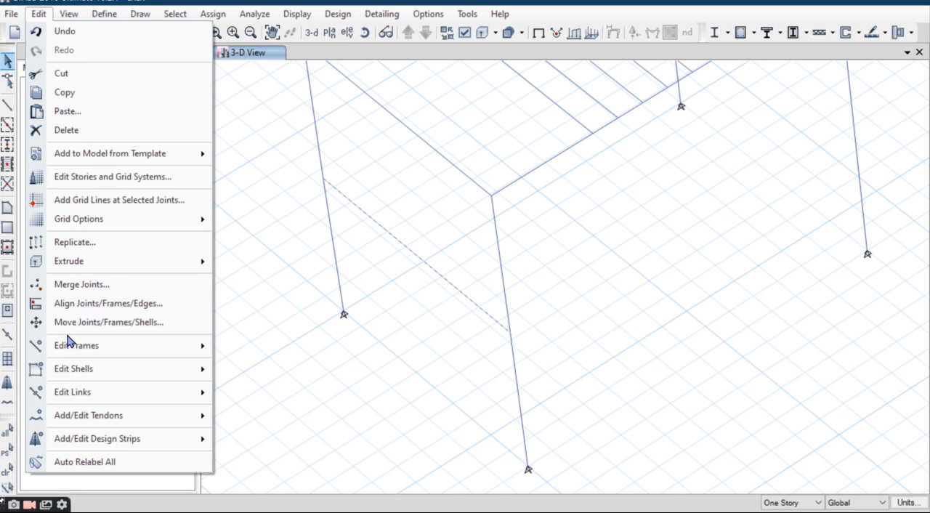
{"action": "left_click", "coordinate": [116, 245]}
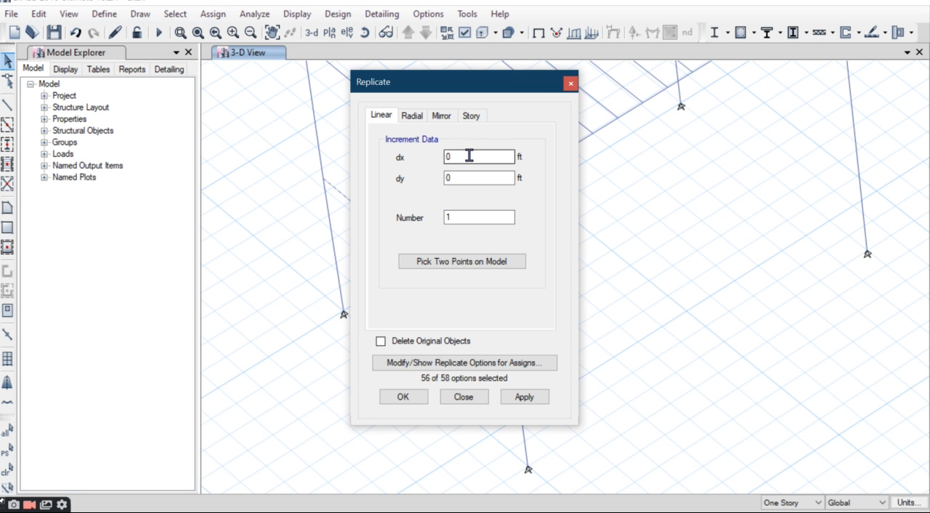
{"action": "type", "text": "3"}
{"action": "left_click", "coordinate": [527, 399]}
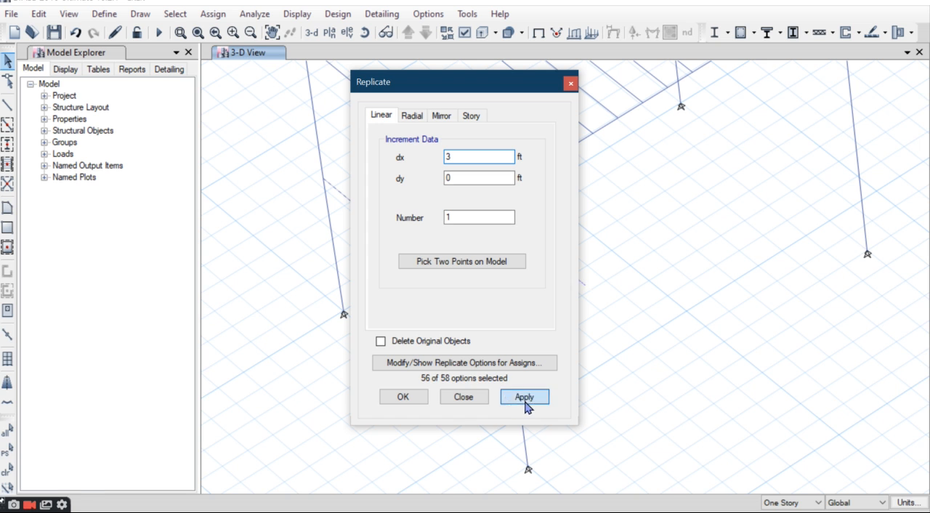
{"action": "left_click", "coordinate": [401, 399]}
Step: Try to draw a rectangular Slab6" landing between the mid-height beam and its replicated copy
{"action": "left_click", "coordinate": [7, 105]}
{"action": "middle_click_drag", "start_coordinate": [427, 224], "coordinate": [429, 247]}
{"action": "left_click", "coordinate": [7, 229]}
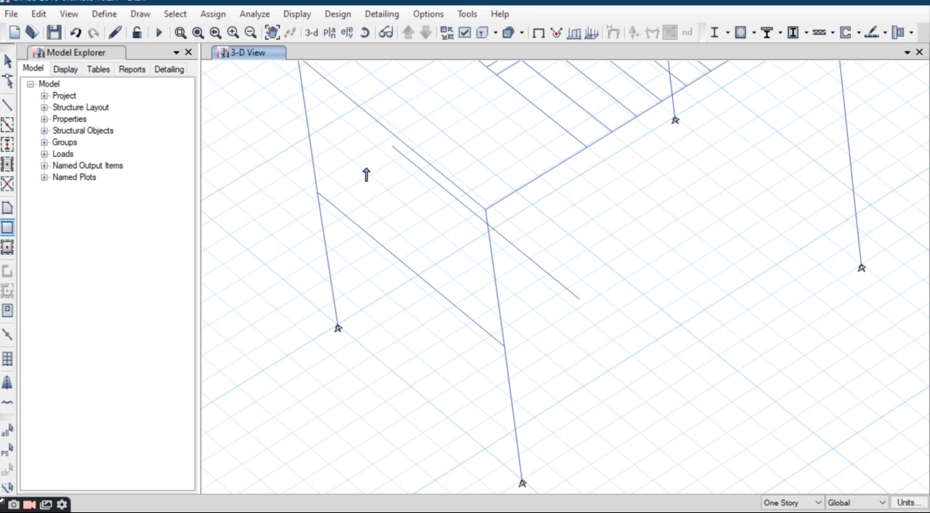
{"action": "left_click", "coordinate": [317, 194]}
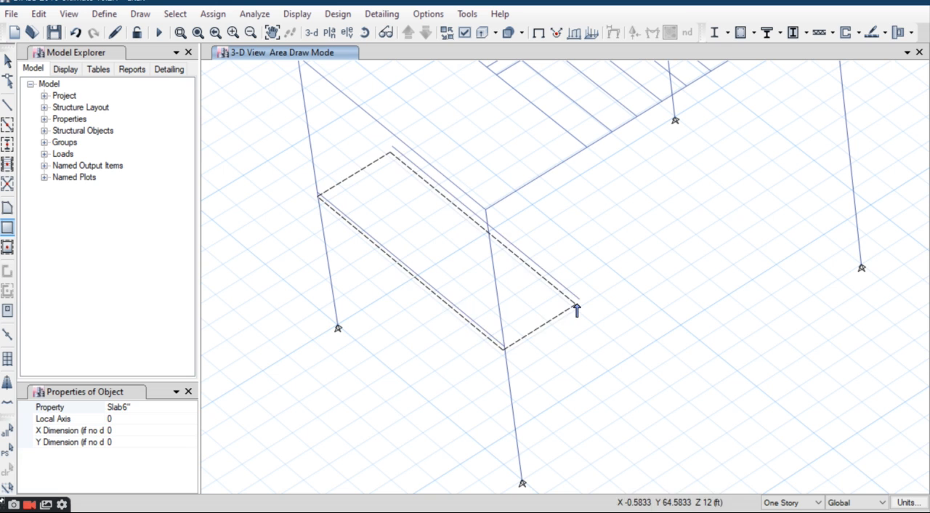
{"action": "left_click", "coordinate": [248, 221]}
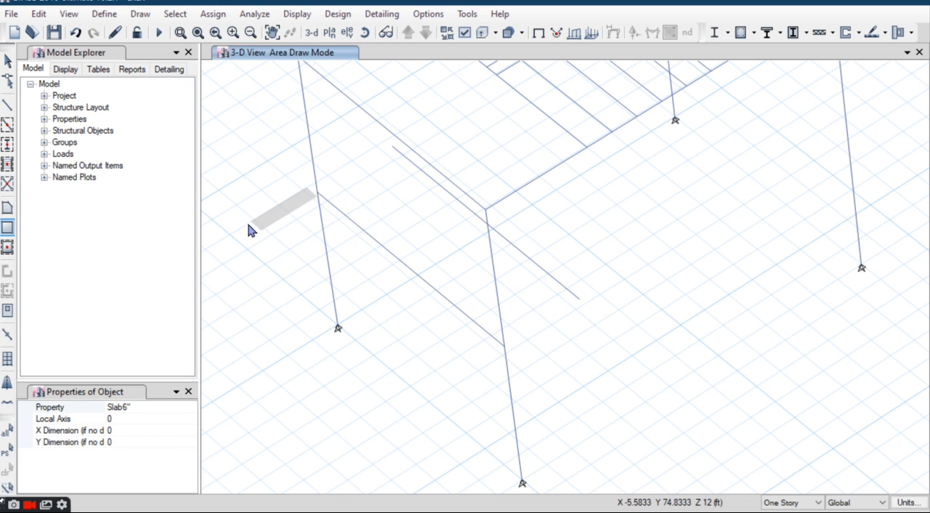
Step: Try to undo the misplaced Slab6" rectangle beside the west column
{"action": "left_click", "coordinate": [42, 14]}
{"action": "left_click", "coordinate": [257, 128]}
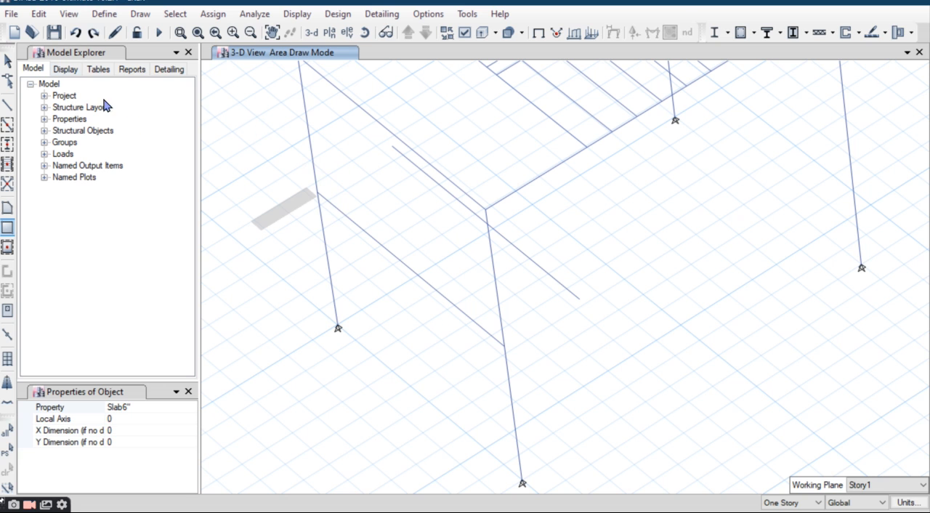
{"action": "left_click", "coordinate": [38, 14]}
{"action": "left_click", "coordinate": [58, 35]}
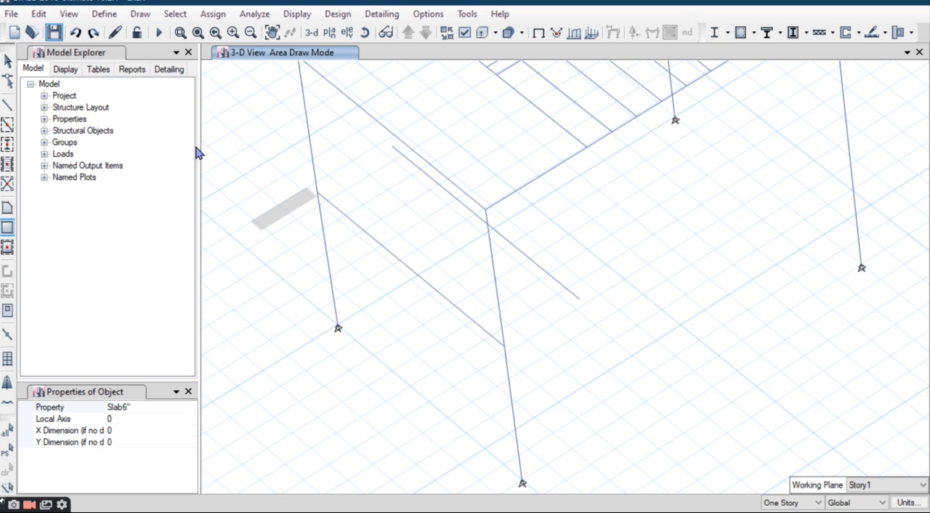
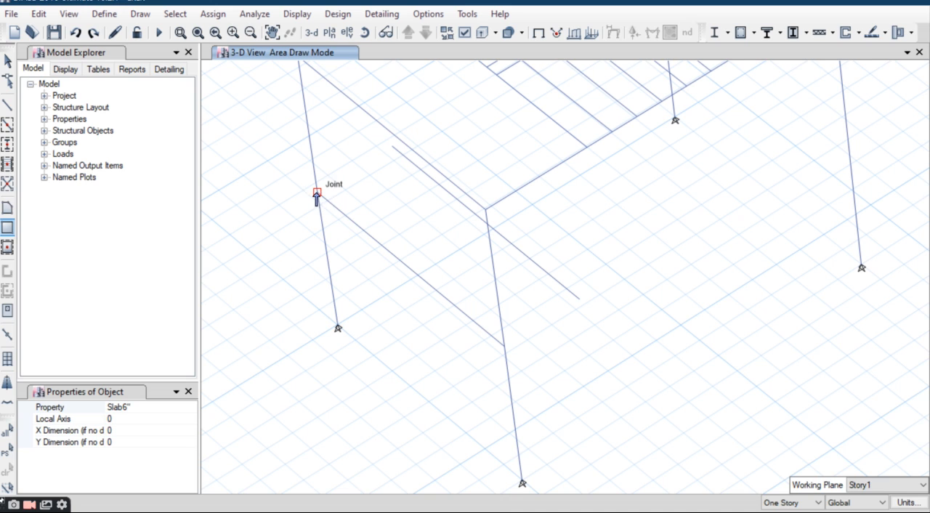
{"action": "left_click", "coordinate": [6, 209]}
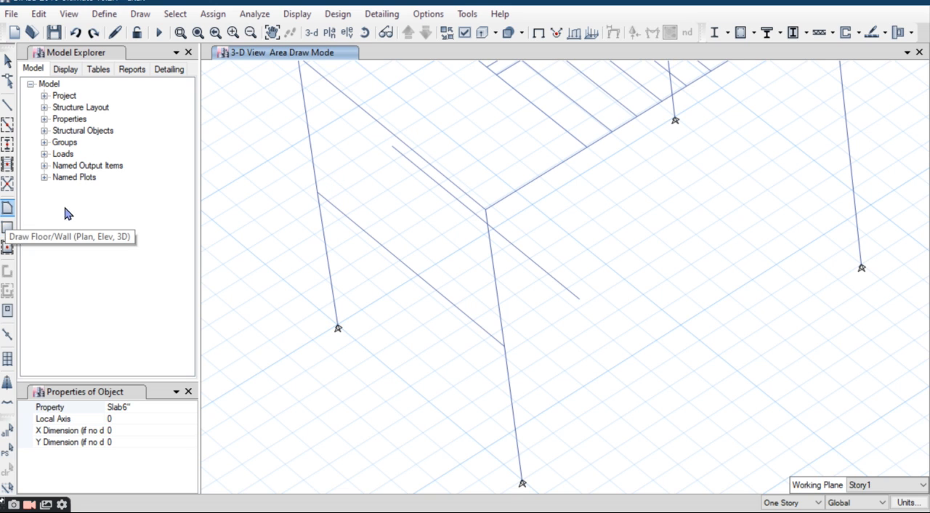
{"action": "left_click", "coordinate": [317, 194]}
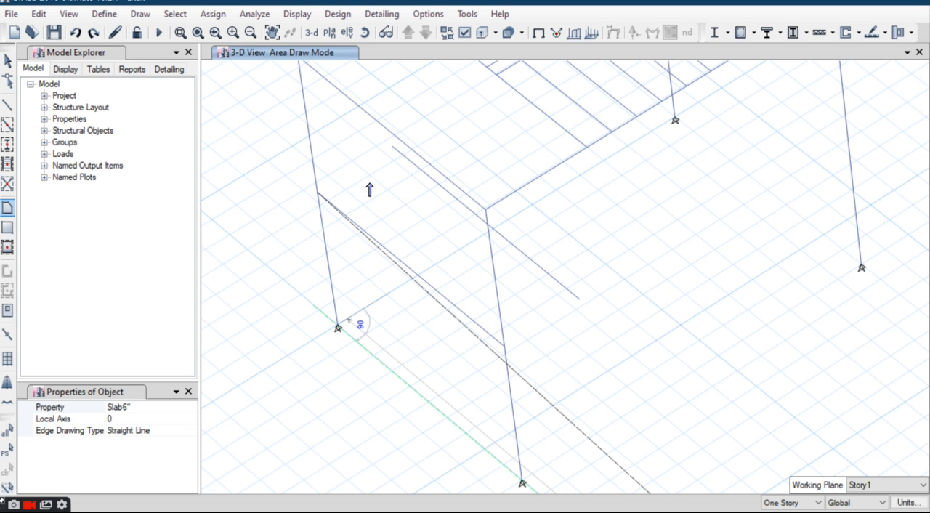
{"action": "scroll", "coordinate": [386, 239], "scroll_direction": "down", "scroll_amount": 3}
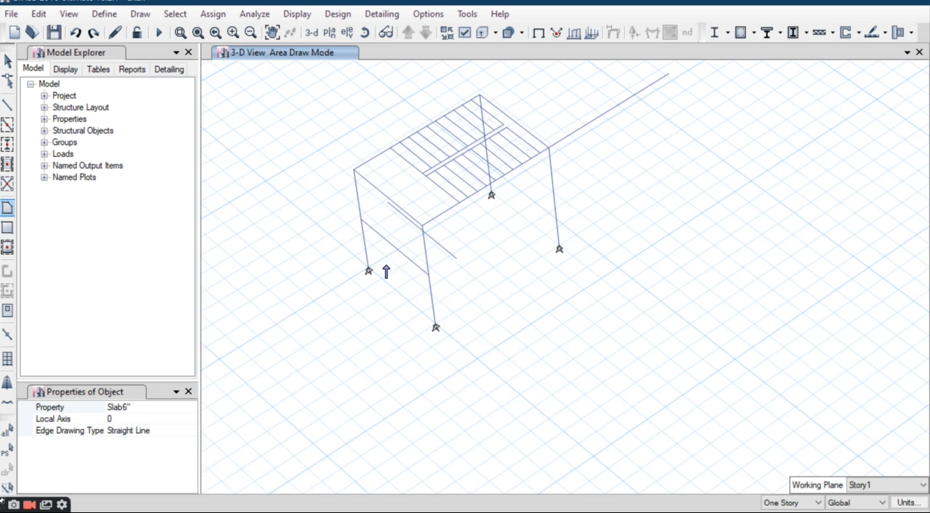
{"action": "scroll", "coordinate": [386, 268], "scroll_direction": "up", "scroll_amount": 3}
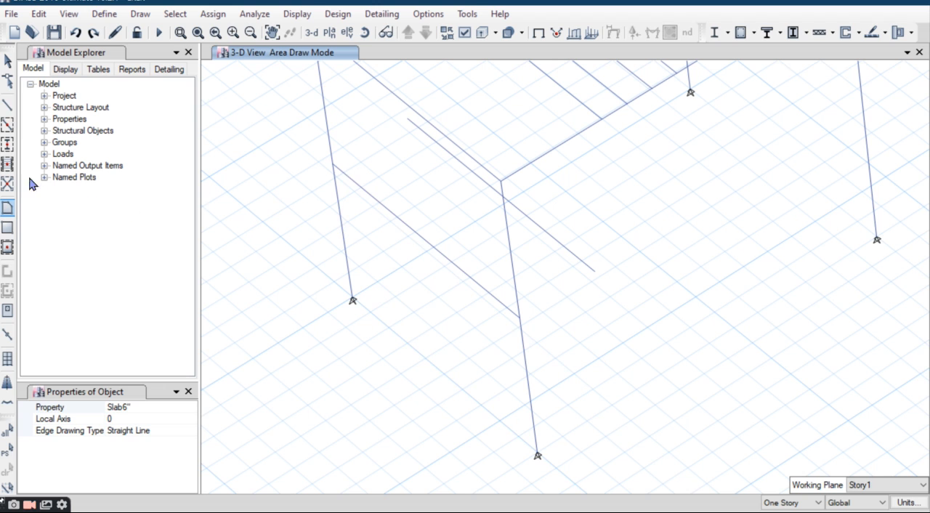
{"action": "left_click", "coordinate": [6, 61]}
Step: Undo the replication of the mid-height beam and redo it
{"action": "left_click", "coordinate": [39, 13]}
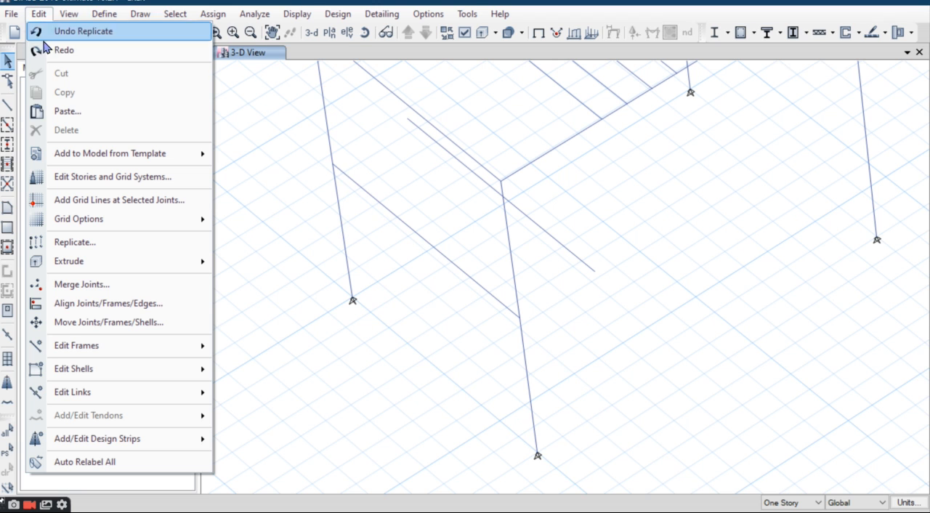
{"action": "left_click", "coordinate": [99, 40]}
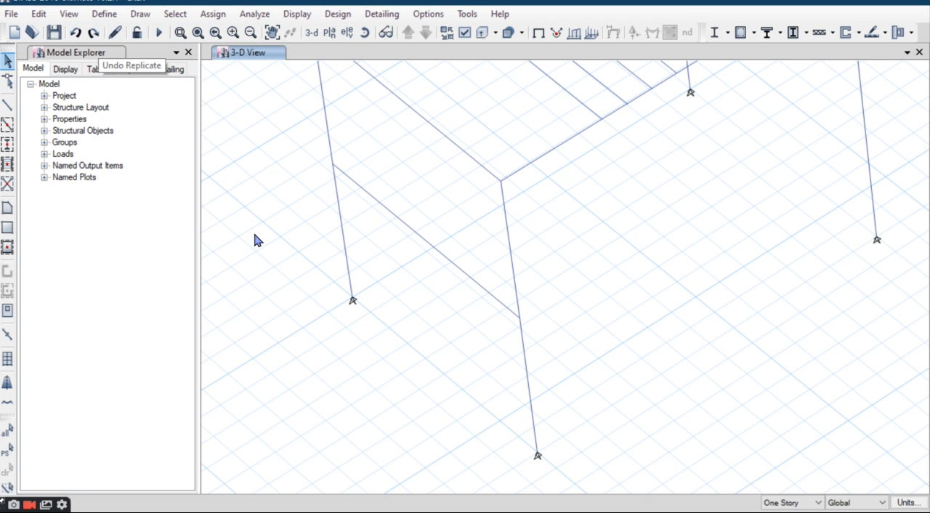
{"action": "left_click", "coordinate": [39, 14]}
{"action": "left_click", "coordinate": [80, 51]}
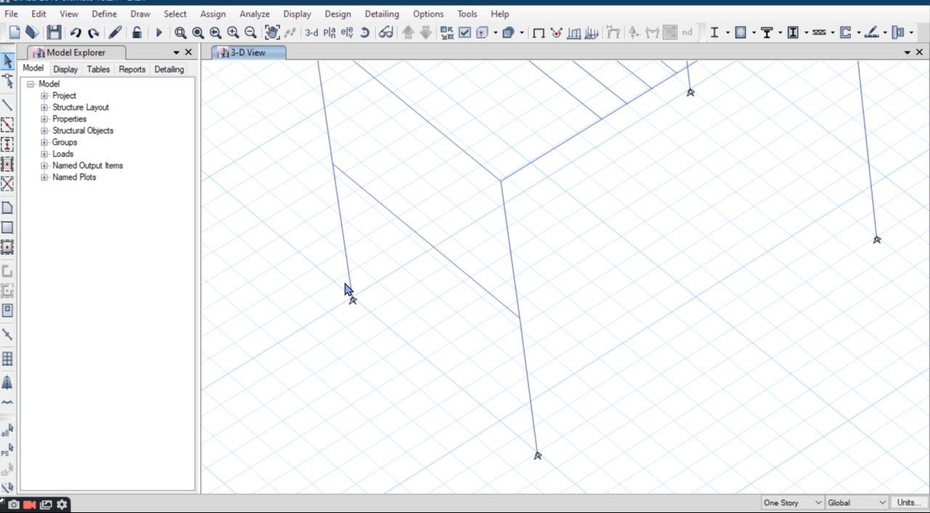
{"action": "left_click", "coordinate": [7, 210]}
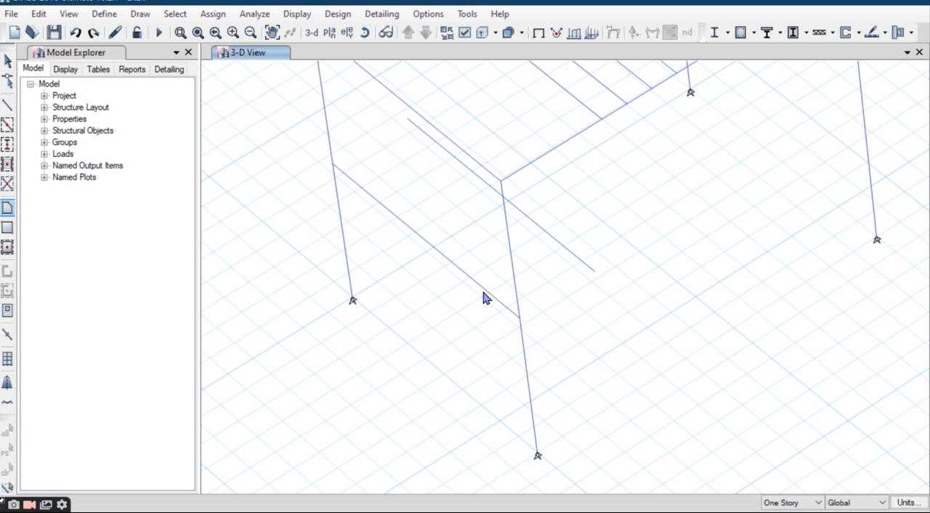
{"action": "left_click", "coordinate": [334, 164]}
{"action": "scroll", "coordinate": [530, 297], "scroll_direction": "down", "scroll_amount": 4}
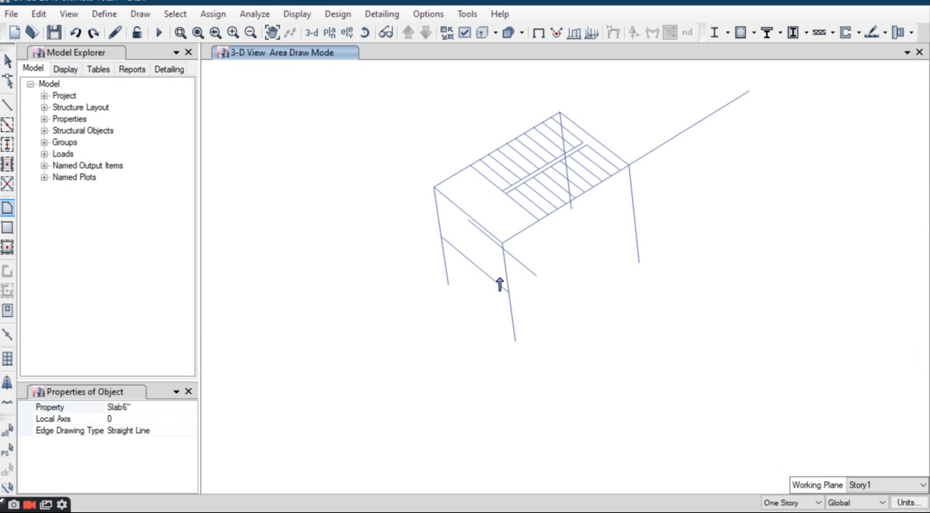
{"action": "scroll", "coordinate": [511, 311], "scroll_direction": "up", "scroll_amount": 4}
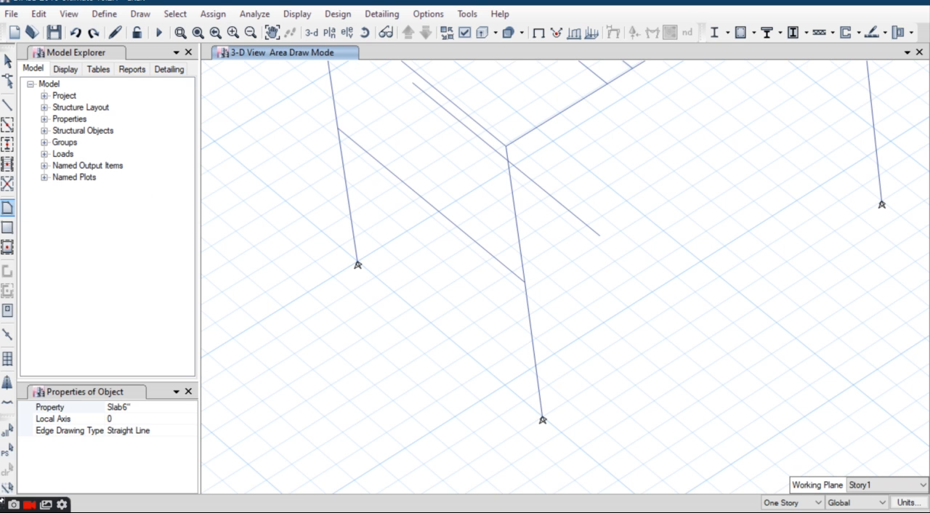
{"action": "left_click", "coordinate": [8, 61]}
Step: Draw two straight B 12" 24" frames about 3 ft long from the replicated beam's ends to the mid-height joints of the west stair columns
{"action": "mouse_move", "coordinate": [435, 226]}
{"action": "middle_mouse_down"}
{"action": "mouse_move", "coordinate": [447, 281]}
{"action": "mouse_move", "coordinate": [431, 346]}
{"action": "middle_mouse_up"}
{"action": "left_click", "coordinate": [7, 106]}
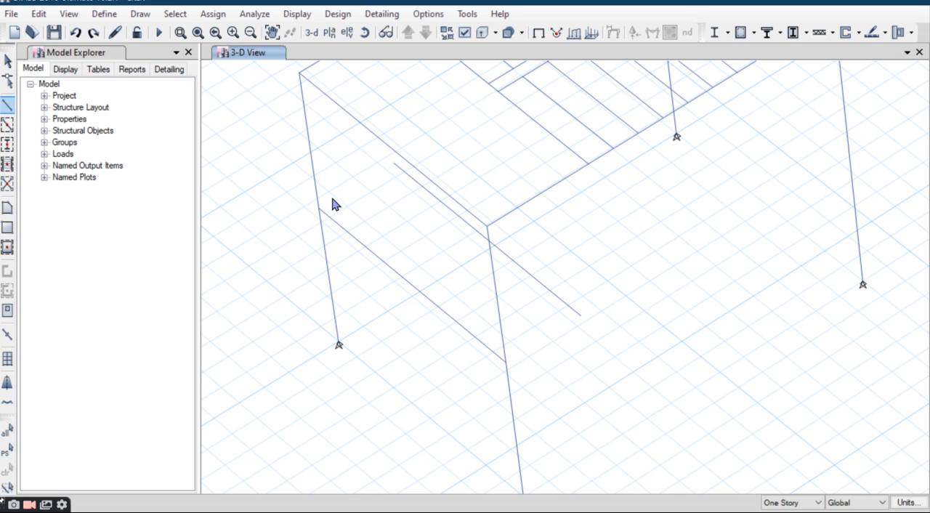
{"action": "left_click", "coordinate": [394, 165]}
{"action": "double_click", "coordinate": [319, 209]}
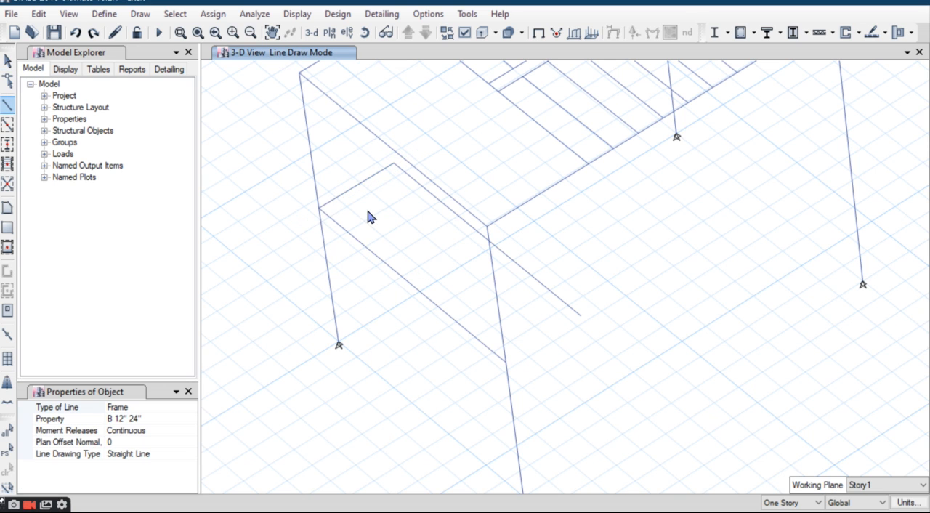
{"action": "left_click", "coordinate": [581, 316]}
{"action": "double_click", "coordinate": [505, 361]}
{"action": "left_click", "coordinate": [8, 231]}
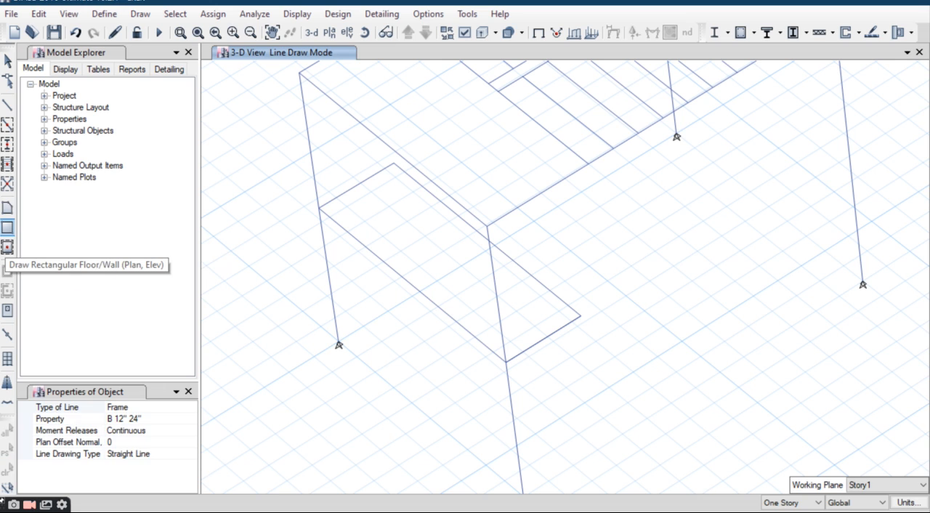
{"action": "left_click", "coordinate": [7, 247]}
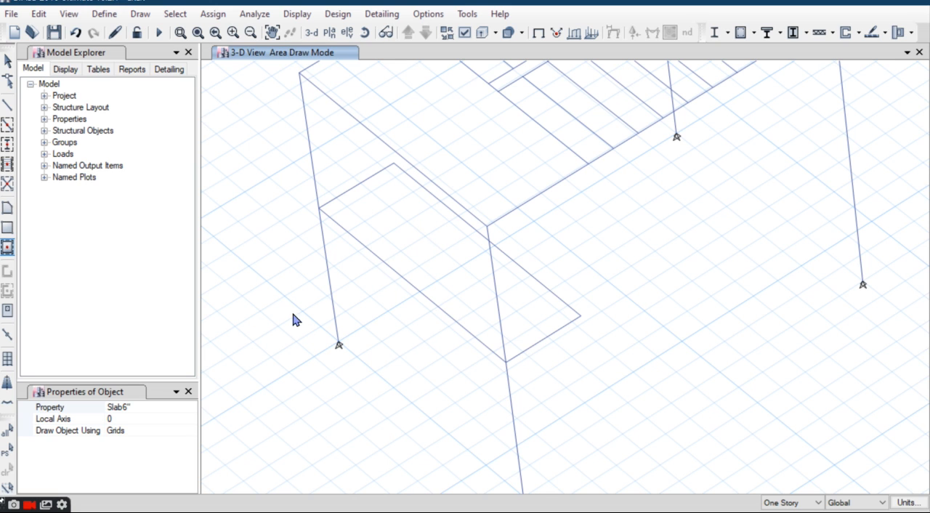
{"action": "left_click", "coordinate": [8, 233]}
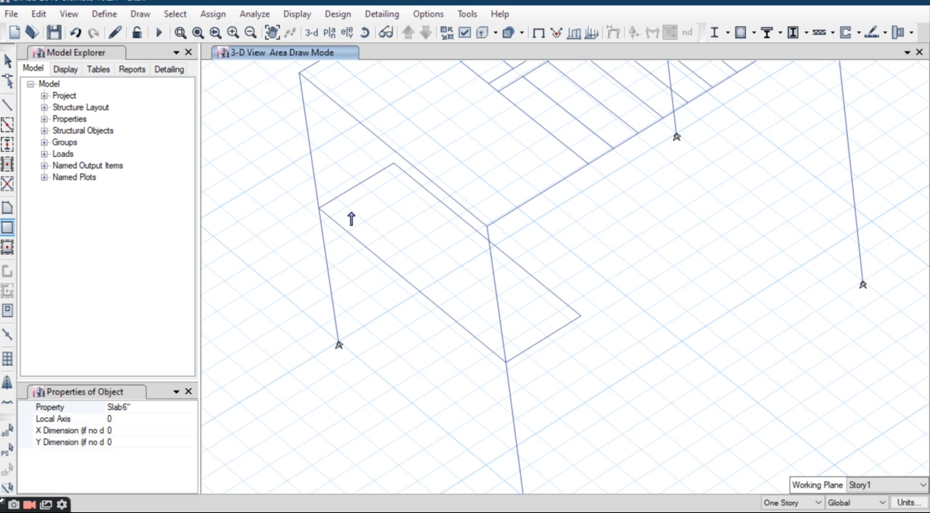
{"action": "left_click", "coordinate": [7, 208]}
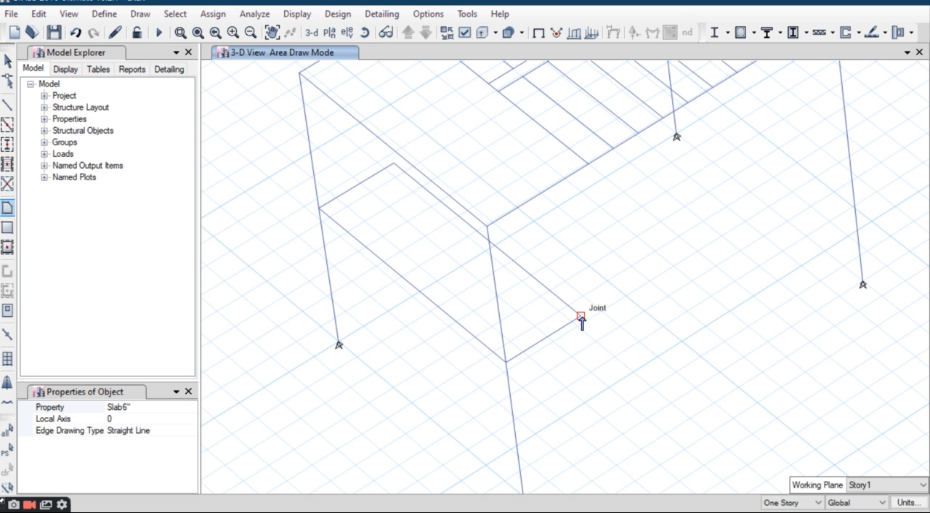
{"action": "left_click", "coordinate": [505, 363]}
{"action": "scroll", "coordinate": [293, 317], "scroll_direction": "down", "scroll_amount": 5}
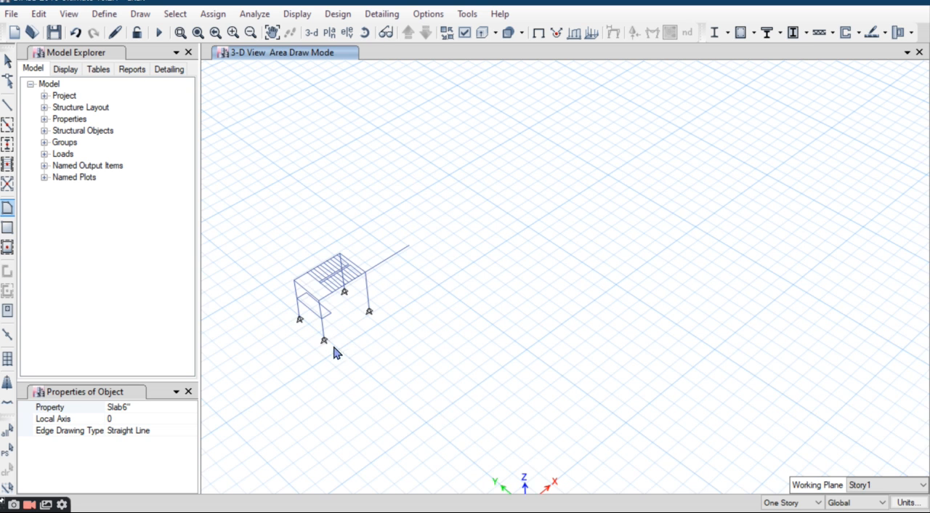
{"action": "scroll", "coordinate": [358, 323], "scroll_direction": "down", "scroll_amount": 3}
{"action": "scroll", "coordinate": [368, 376], "scroll_direction": "up", "scroll_amount": 6}
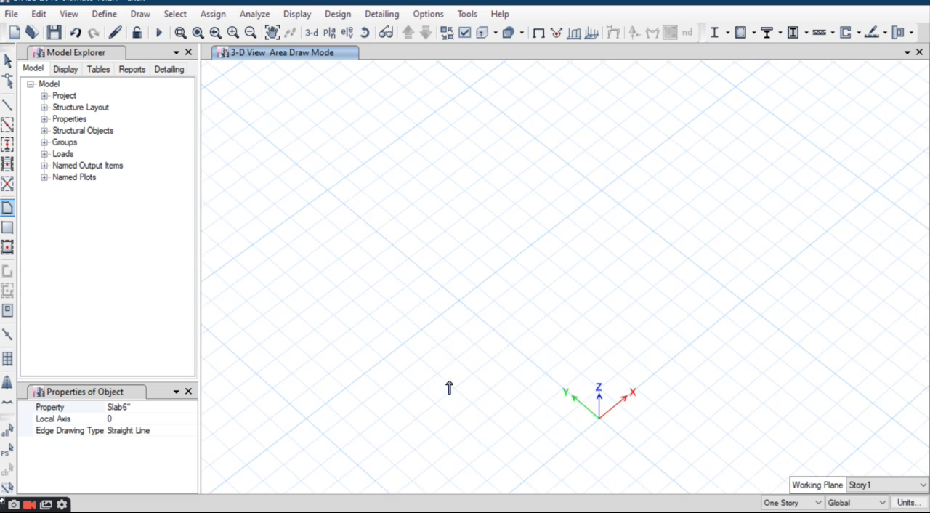
{"action": "scroll", "coordinate": [594, 425], "scroll_direction": "up", "scroll_amount": 1}
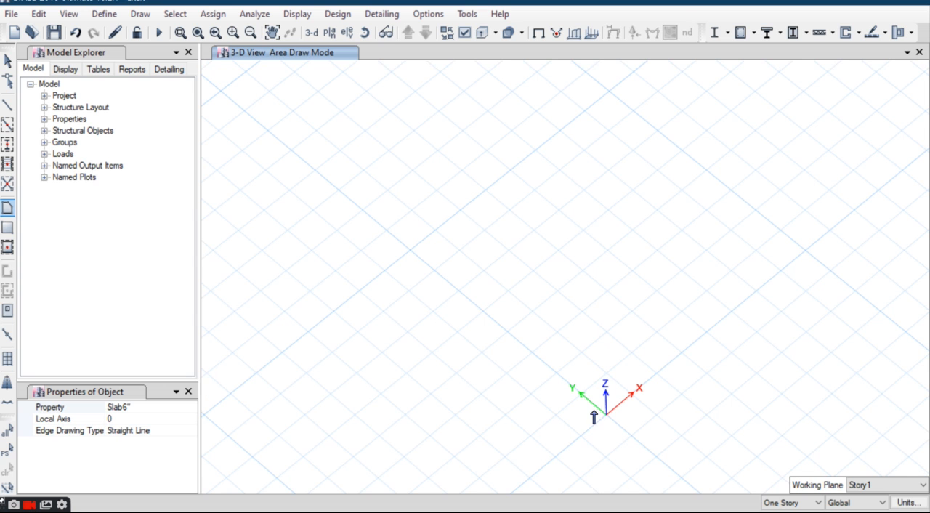
{"action": "scroll", "coordinate": [592, 414], "scroll_direction": "down", "scroll_amount": 4}
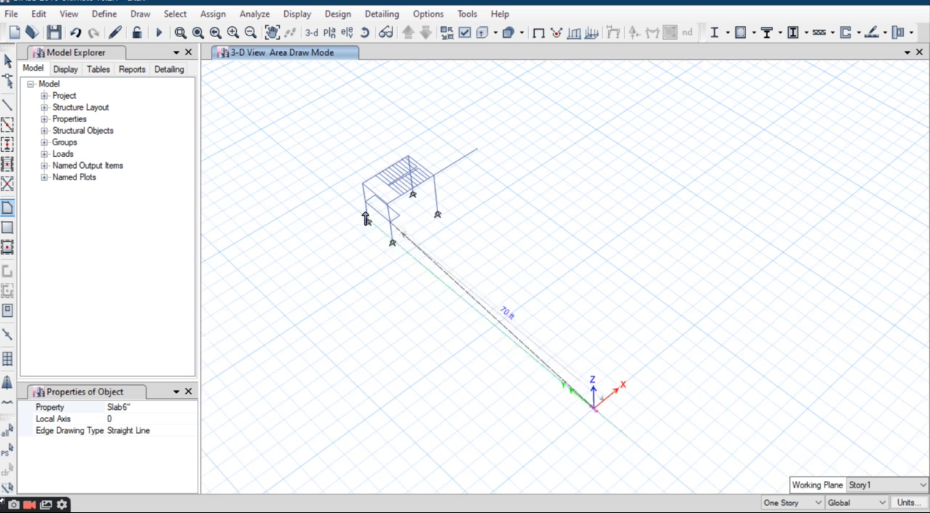
{"action": "scroll", "coordinate": [436, 251], "scroll_direction": "up", "scroll_amount": 3}
{"action": "scroll", "coordinate": [434, 263], "scroll_direction": "up", "scroll_amount": 3}
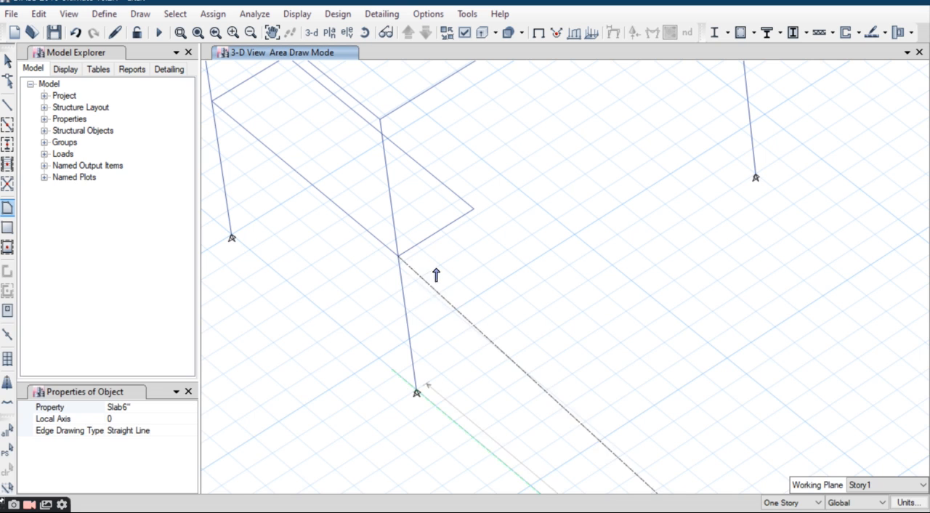
{"action": "left_click", "coordinate": [39, 14]}
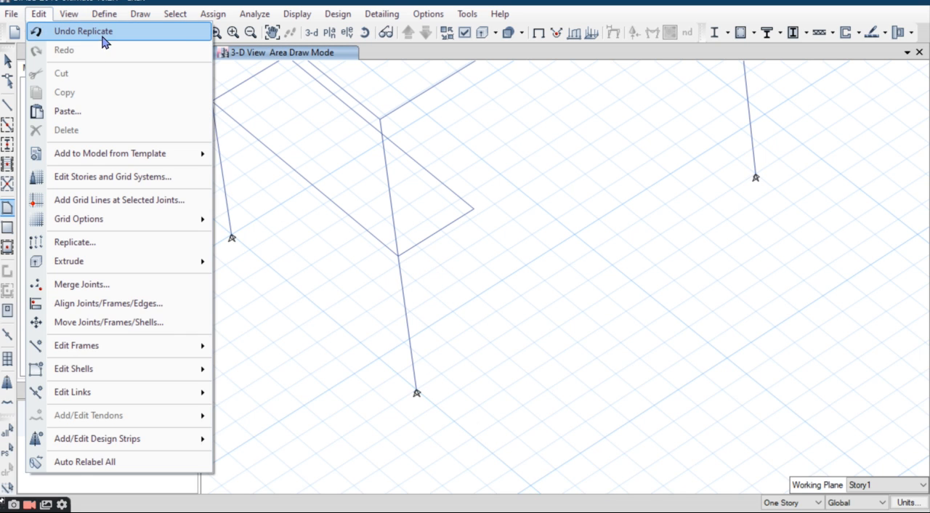
{"action": "left_click", "coordinate": [83, 31]}
{"action": "left_click", "coordinate": [7, 64]}
{"action": "mouse_move", "coordinate": [373, 218]}
{"action": "middle_mouse_down"}
{"action": "mouse_move", "coordinate": [428, 249]}
{"action": "mouse_move", "coordinate": [428, 260]}
{"action": "middle_mouse_up"}
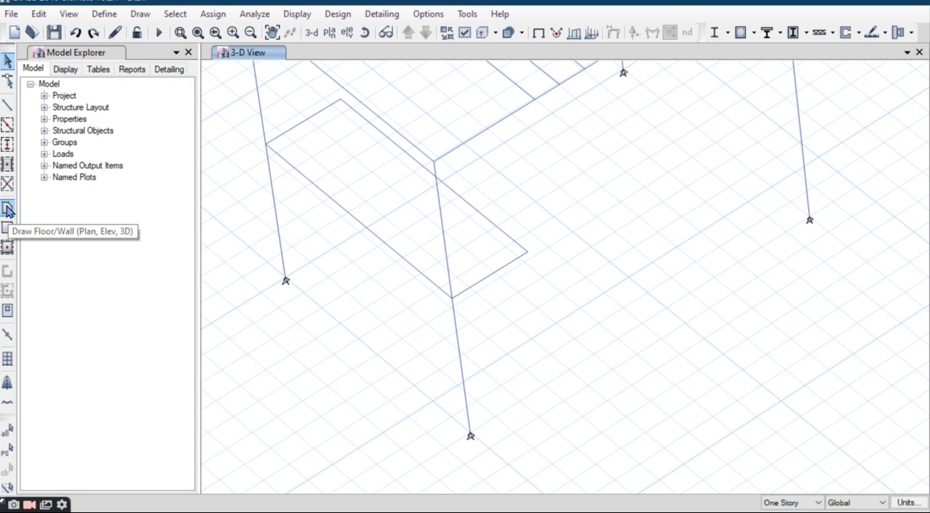
{"action": "left_click", "coordinate": [146, 14]}
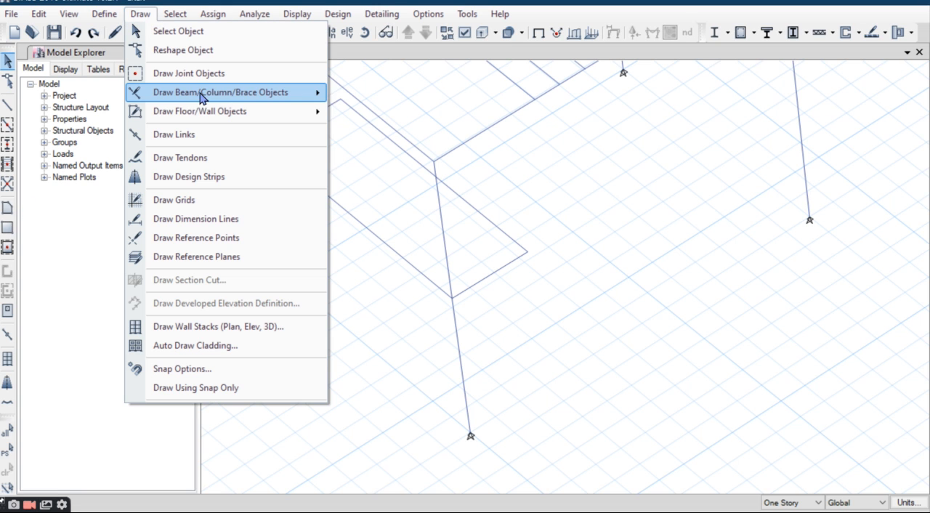
{"action": "mouse_move", "coordinate": [264, 123]}
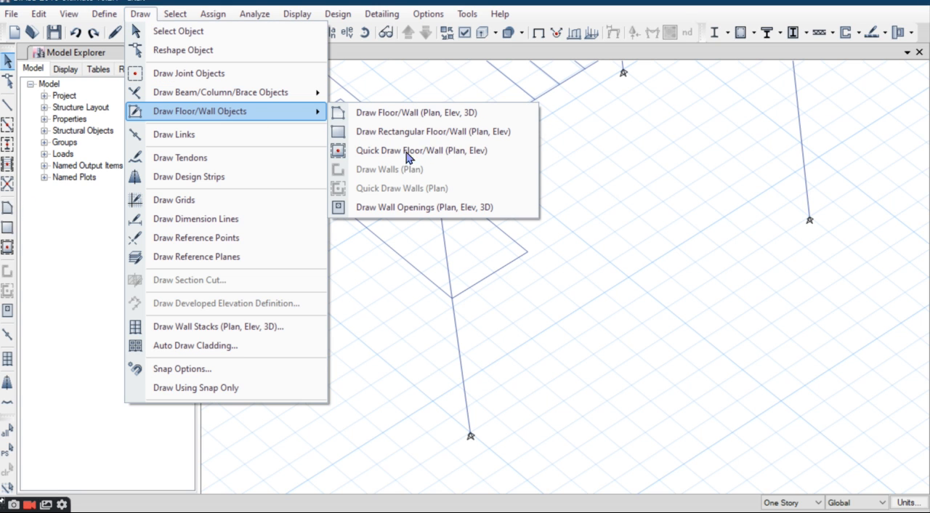
{"action": "left_click", "coordinate": [407, 114]}
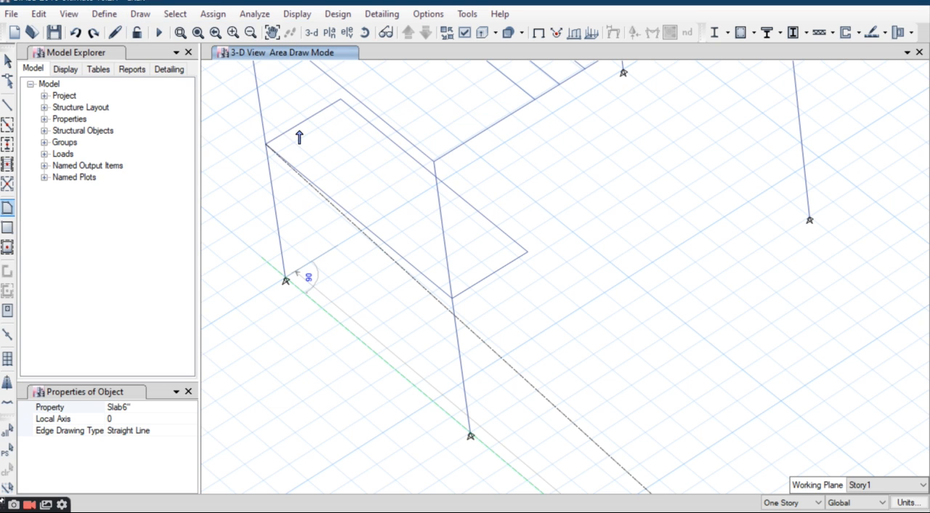
Step: Set the 3-D view's working plane to Base
{"action": "scroll", "coordinate": [375, 264], "scroll_direction": "down", "scroll_amount": 3}
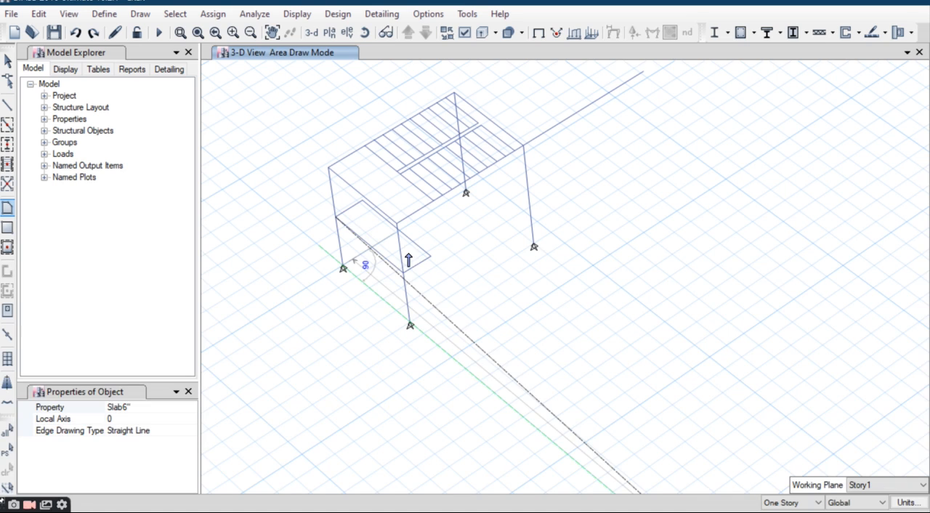
{"action": "left_click", "coordinate": [876, 485]}
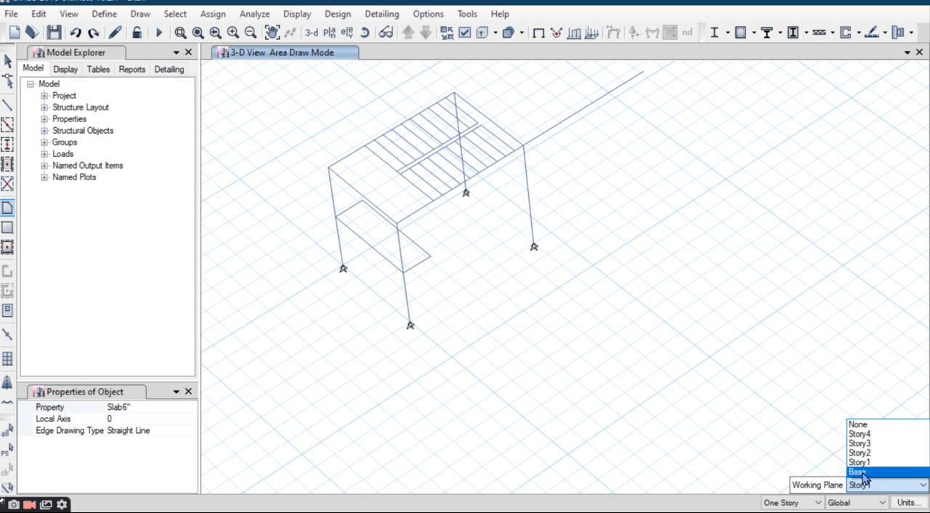
{"action": "left_click", "coordinate": [869, 483]}
{"action": "left_click", "coordinate": [335, 215]}
{"action": "scroll", "coordinate": [359, 213], "scroll_direction": "up", "scroll_amount": 4}
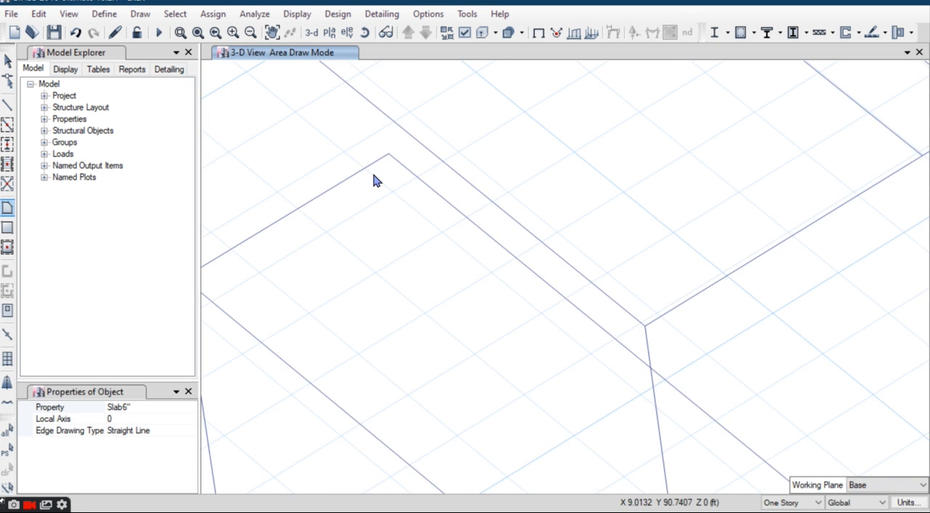
{"action": "scroll", "coordinate": [375, 181], "scroll_direction": "down", "scroll_amount": 2}
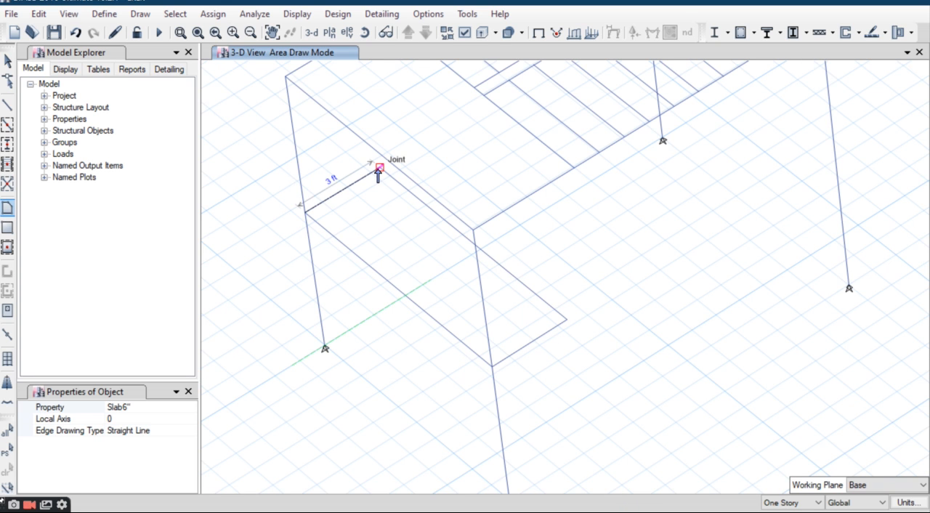
{"action": "left_click", "coordinate": [379, 169]}
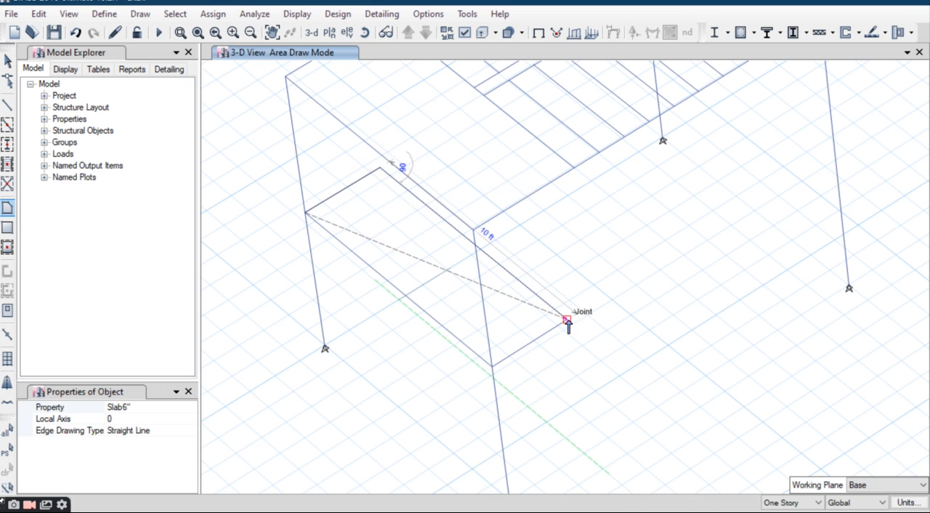
{"action": "key", "text": "Escape"}
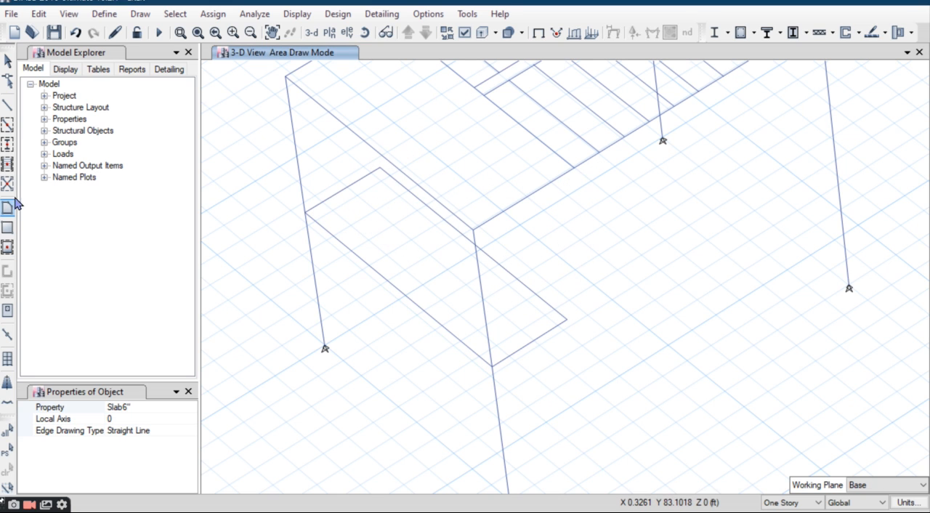
Step: Draw a rectangular Slab6" landing, about 3 ft by 10 ft, between opposite corner joints of the mid-height beam frame
{"action": "left_click", "coordinate": [8, 61]}
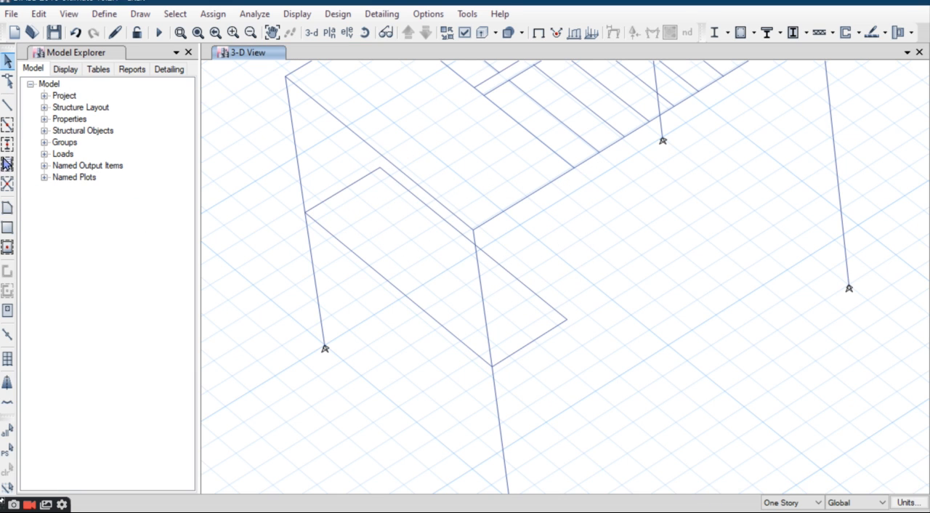
{"action": "left_click", "coordinate": [304, 215]}
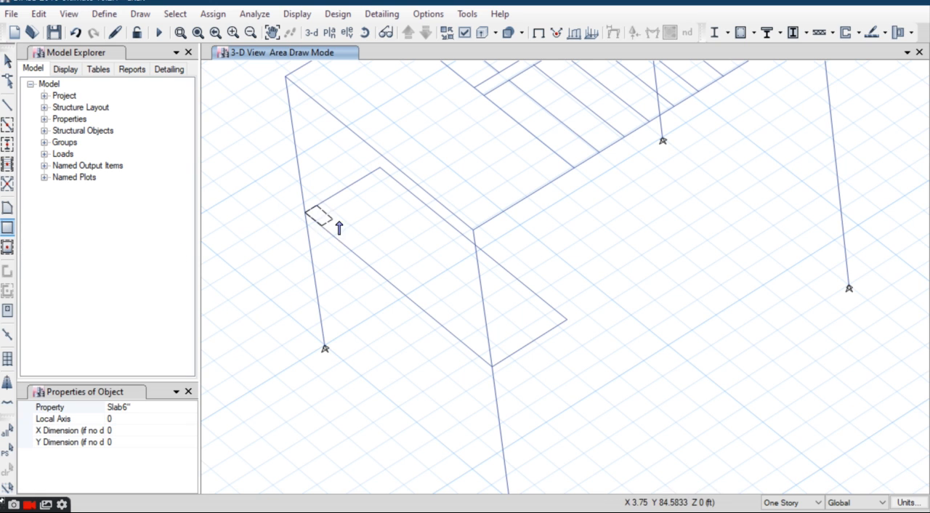
{"action": "left_click", "coordinate": [566, 321]}
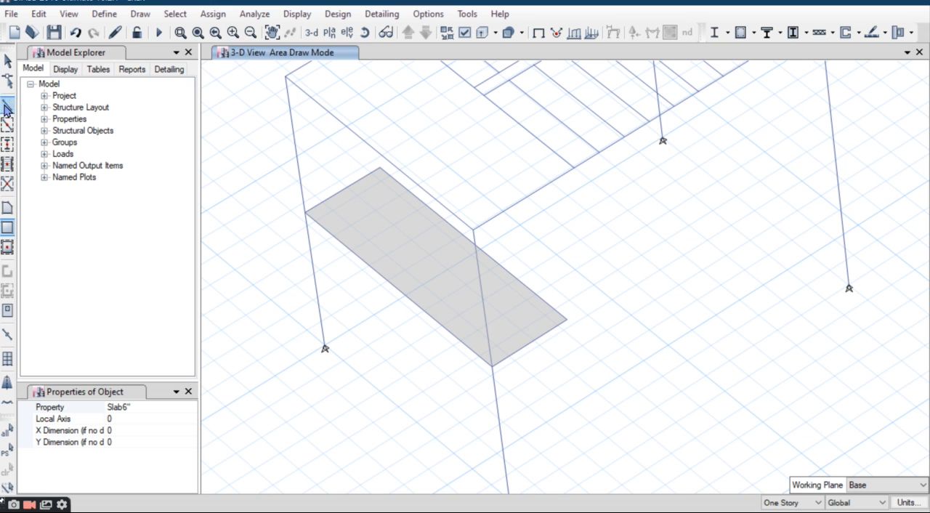
Step: Divide the landing's inner (east) mid-height beam into 2 frame objects
{"action": "left_click", "coordinate": [7, 60]}
{"action": "key", "text": "Escape"}
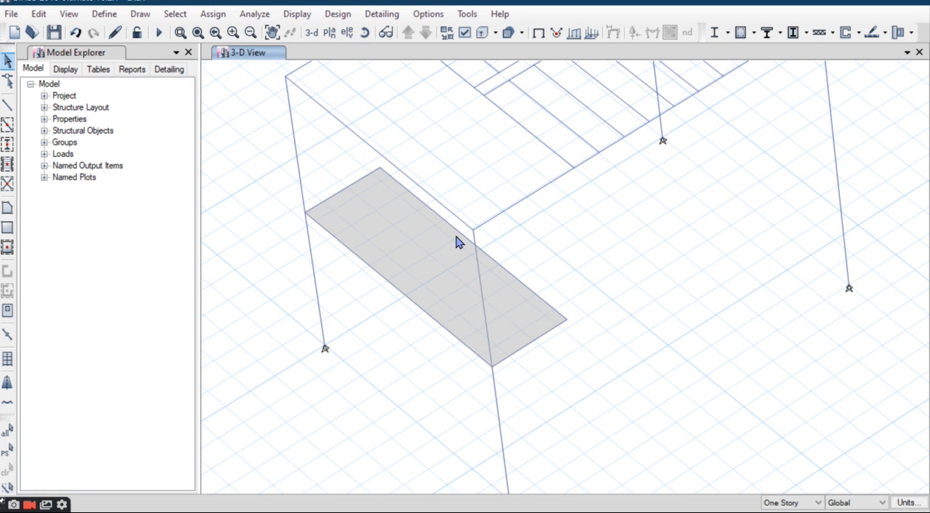
{"action": "left_click", "coordinate": [39, 14]}
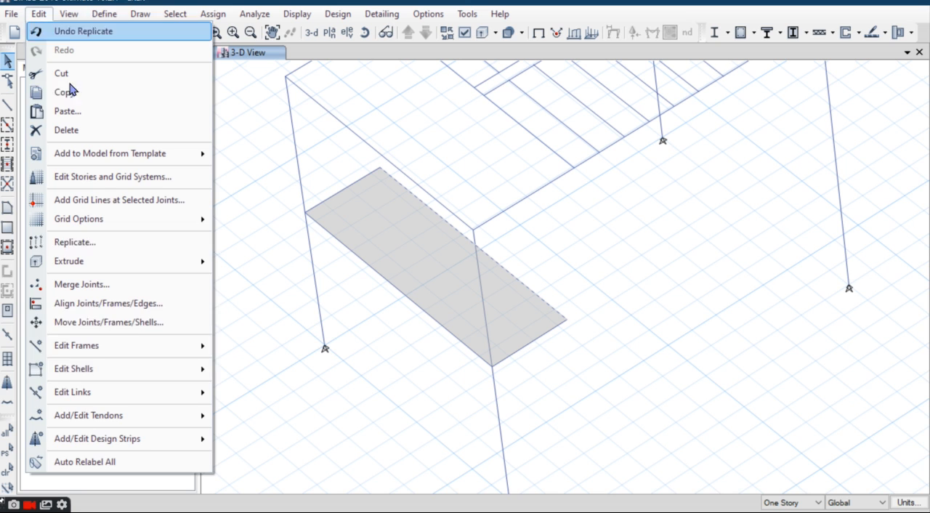
{"action": "mouse_move", "coordinate": [134, 348]}
{"action": "left_click", "coordinate": [273, 352]}
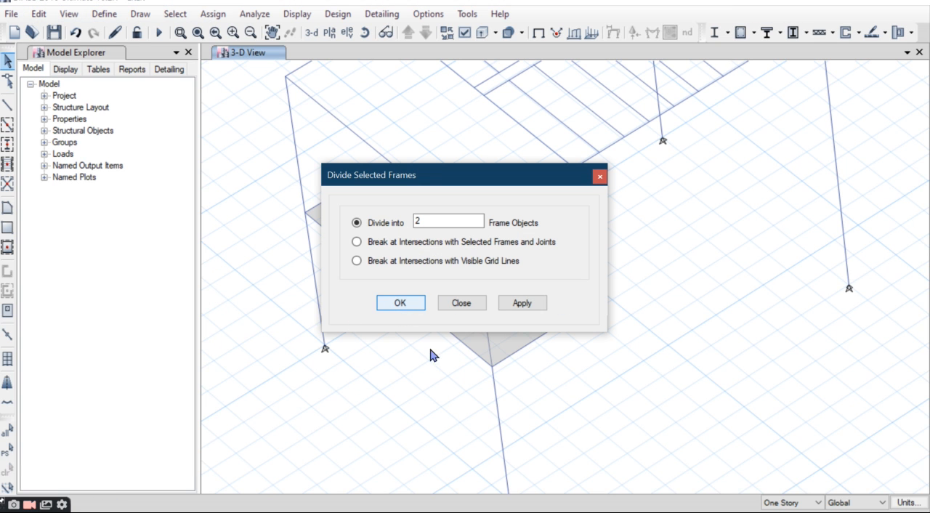
Step: Draw a straight B 12" 24" frame between the base joints of the staircase's two east columns
{"action": "left_click", "coordinate": [7, 106]}
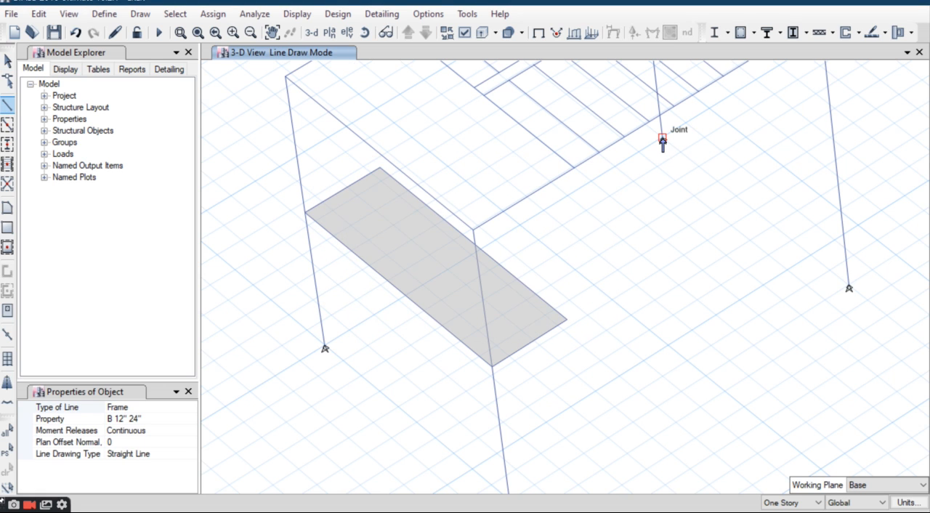
{"action": "left_click", "coordinate": [663, 138]}
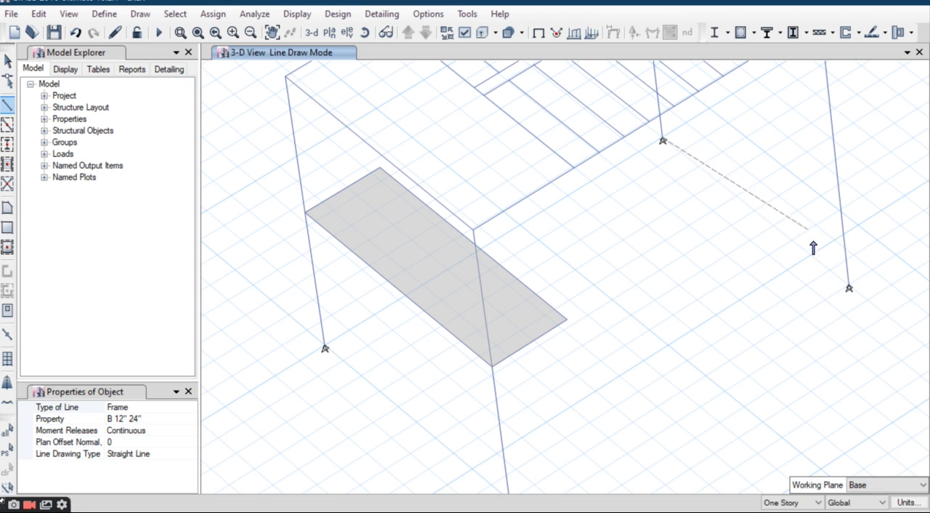
{"action": "left_click", "coordinate": [849, 285]}
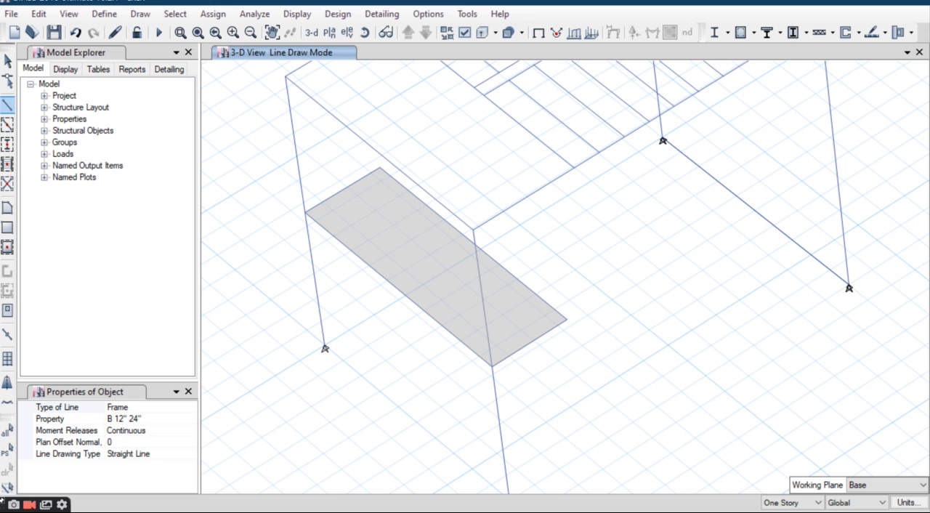
{"action": "left_click", "coordinate": [9, 62]}
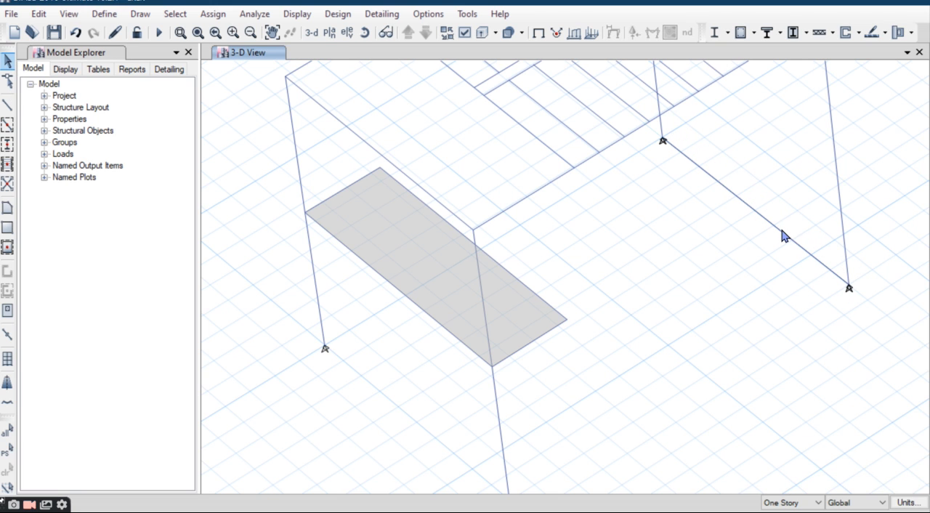
Step: Divide the new base-level beam between the two east columns into 2 frame objects
{"action": "left_click", "coordinate": [38, 14]}
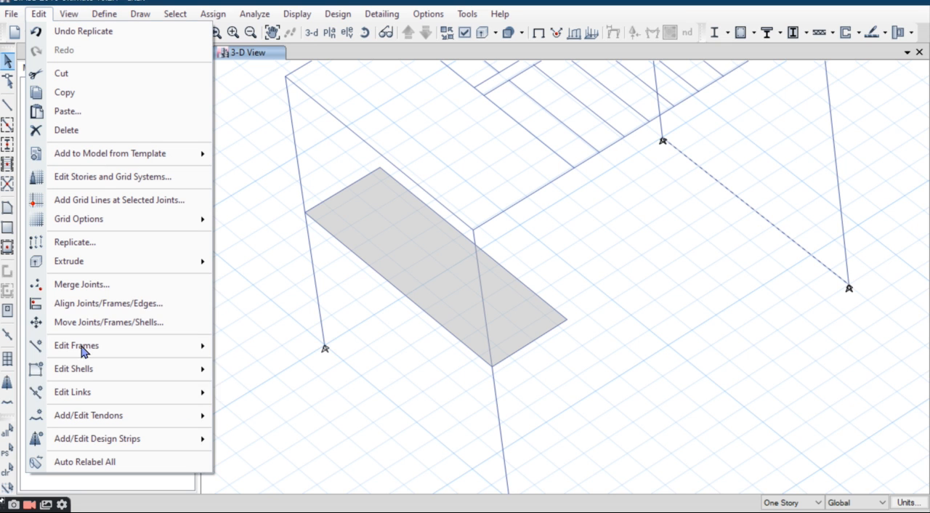
{"action": "mouse_move", "coordinate": [83, 347]}
{"action": "left_click", "coordinate": [270, 346]}
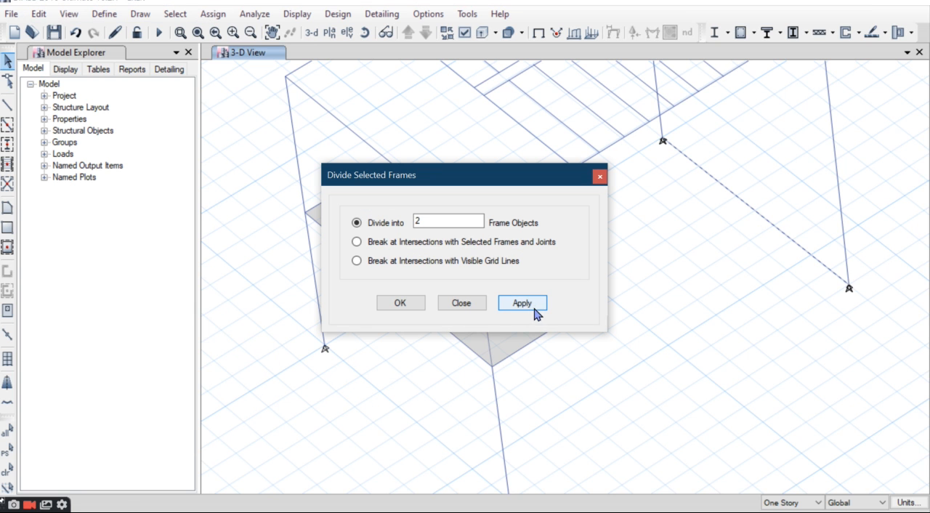
{"action": "left_click", "coordinate": [396, 303]}
Step: Divide the staircase's east Story1 beam, between the tops of the two east columns, into 2 frame objects
{"action": "scroll", "coordinate": [596, 283], "scroll_direction": "down", "scroll_amount": 5}
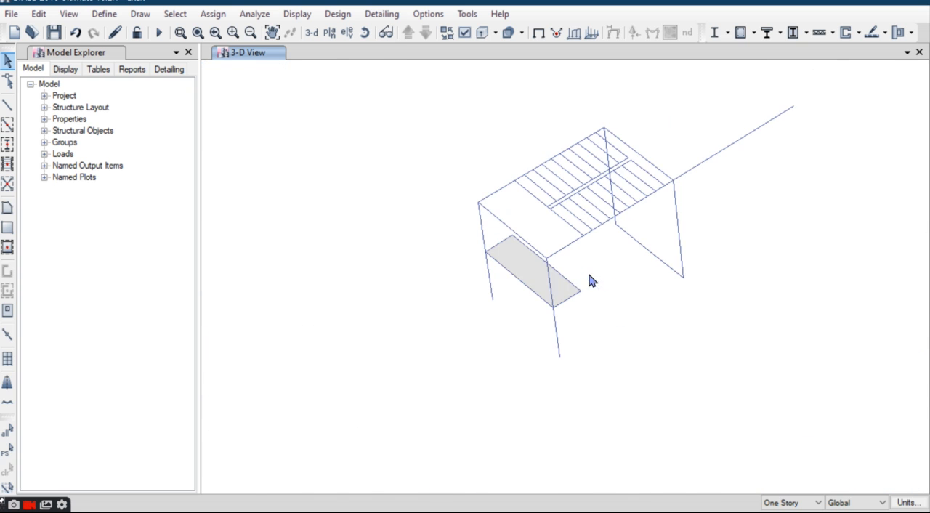
{"action": "middle_click_drag", "start_coordinate": [656, 263], "coordinate": [648, 285]}
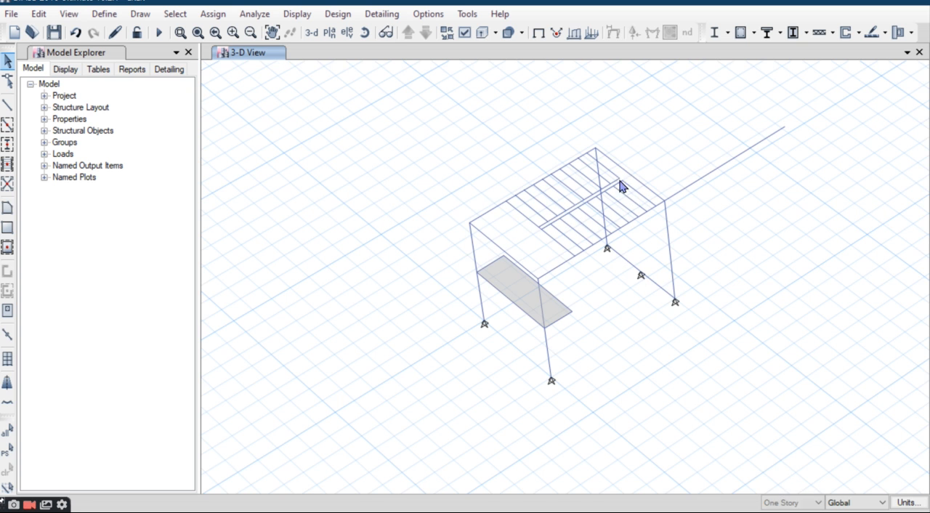
{"action": "scroll", "coordinate": [627, 177], "scroll_direction": "up", "scroll_amount": 3}
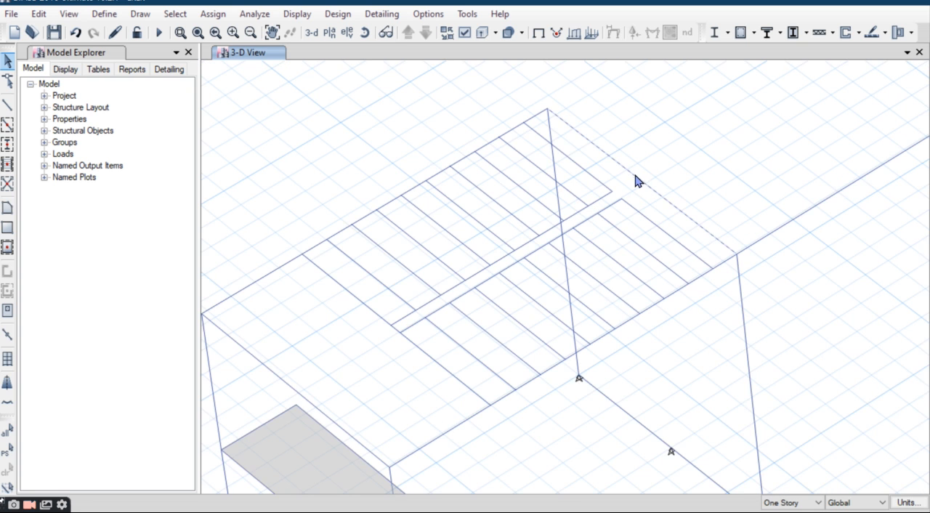
{"action": "left_click", "coordinate": [38, 13]}
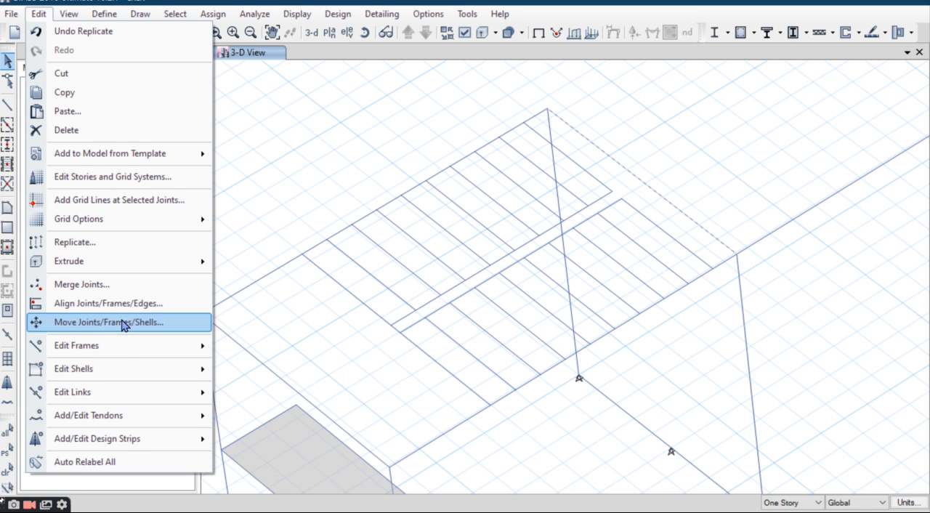
{"action": "mouse_move", "coordinate": [117, 349]}
{"action": "left_click", "coordinate": [280, 350]}
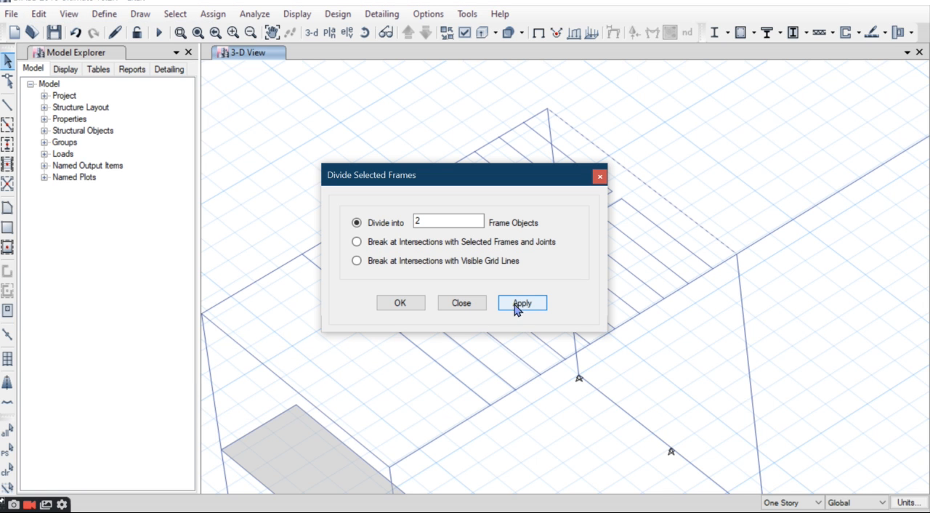
{"action": "left_click", "coordinate": [398, 304]}
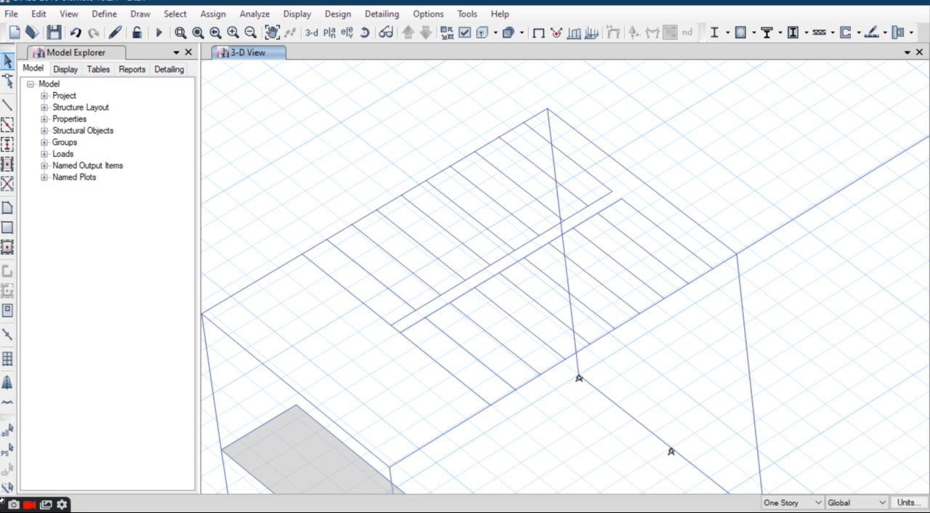
Step: Draw the lower stair flight as a sloped Slab6" area from the base beam's south half to the south half of the landing's inner edge
{"action": "scroll", "coordinate": [223, 183], "scroll_direction": "down", "scroll_amount": 3}
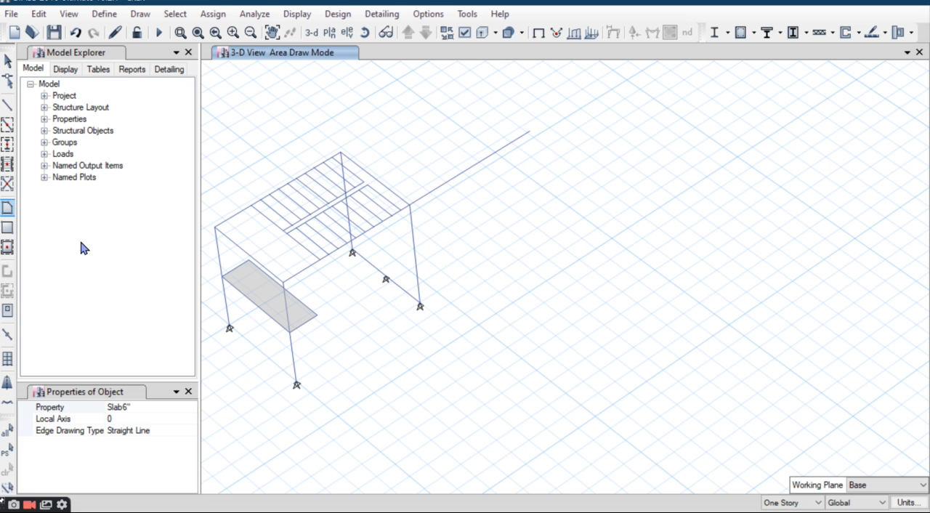
{"action": "left_click", "coordinate": [420, 305]}
{"action": "left_click", "coordinate": [317, 317]}
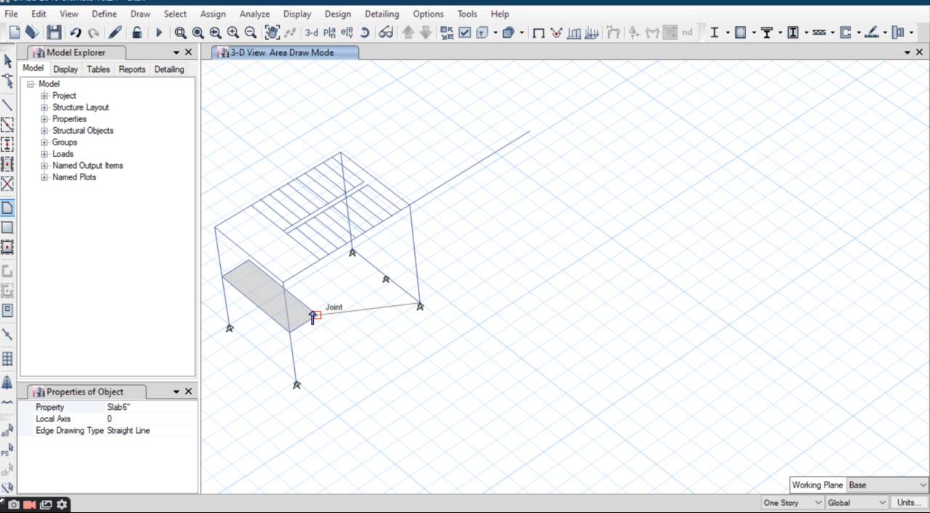
{"action": "left_click", "coordinate": [284, 289]}
{"action": "left_click", "coordinate": [385, 279]}
{"action": "key", "text": "Return"}
{"action": "middle_click_drag", "start_coordinate": [475, 311], "coordinate": [582, 309]}
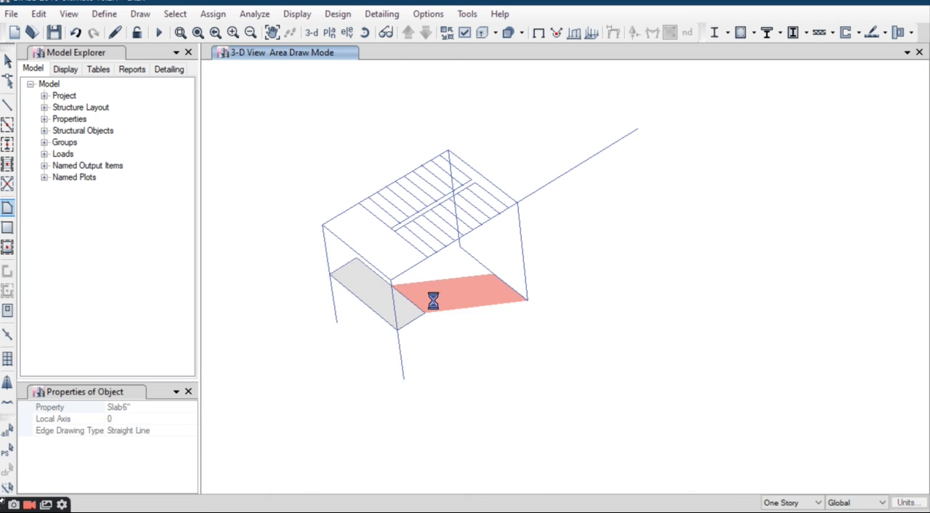
{"action": "scroll", "coordinate": [404, 258], "scroll_direction": "up", "scroll_amount": 3}
{"action": "key", "text": "Escape"}
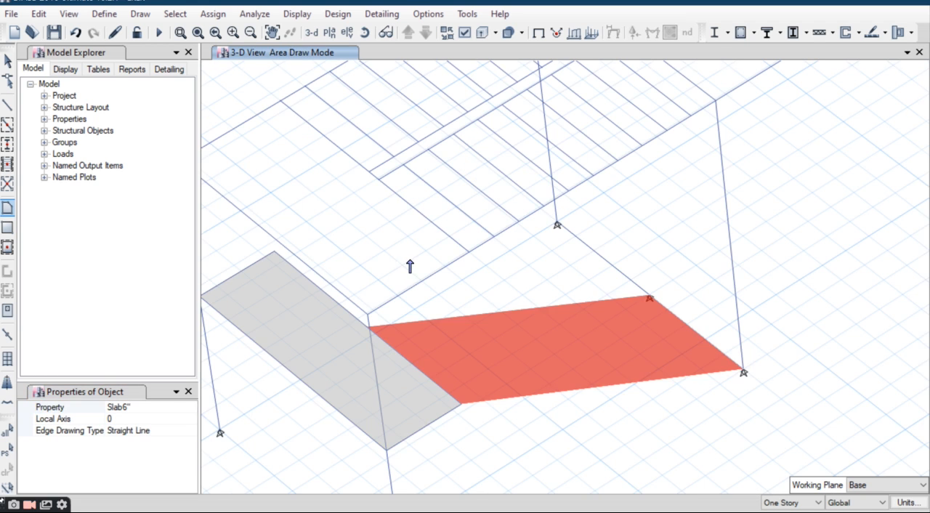
Step: Draw the upper stair flight as a sloped Slab6" area from the north half of the landing's inner edge to the east Story1 beam's north half
{"action": "scroll", "coordinate": [410, 265], "scroll_direction": "down", "scroll_amount": 3}
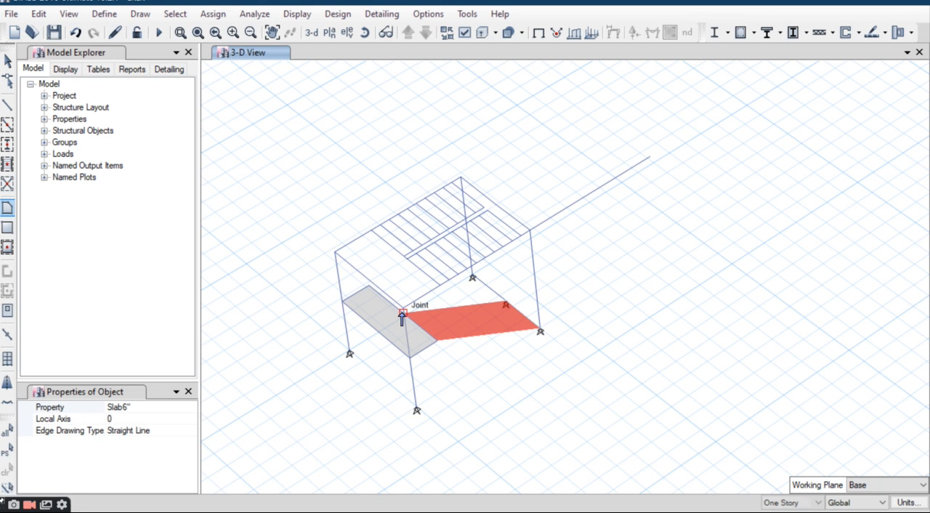
{"action": "left_click", "coordinate": [402, 314]}
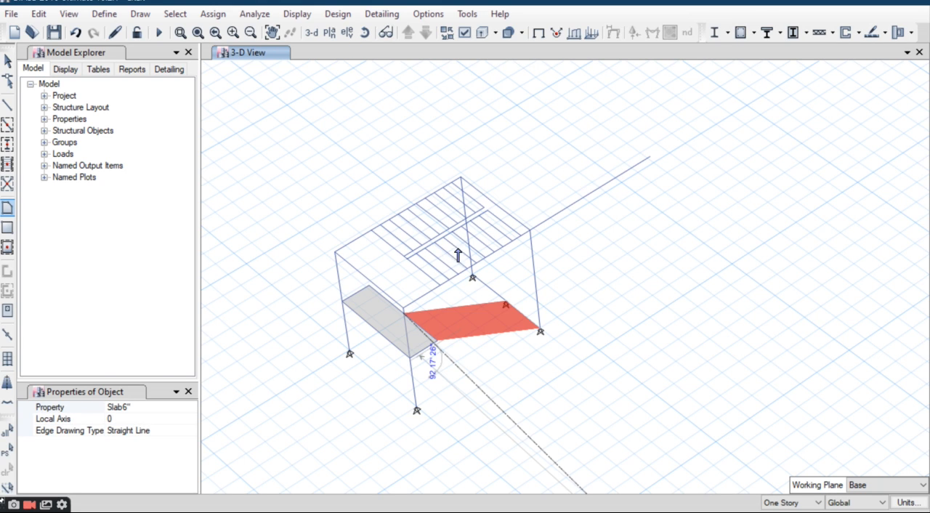
{"action": "left_click", "coordinate": [494, 207]}
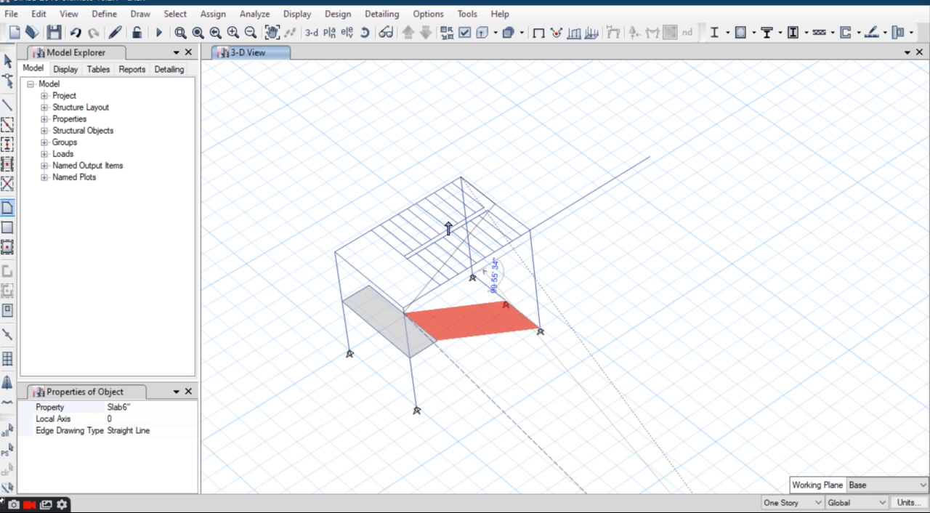
{"action": "left_click", "coordinate": [371, 286]}
{"action": "key", "text": "Return"}
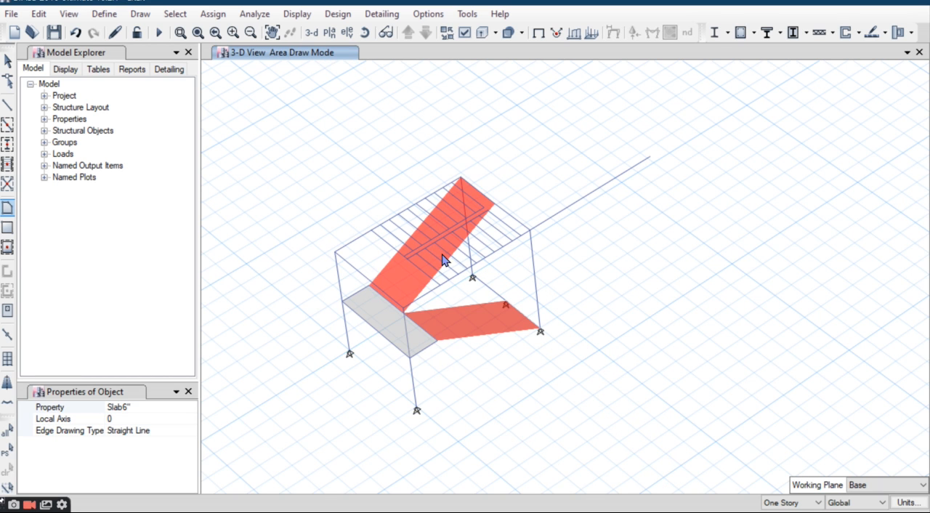
{"action": "scroll", "coordinate": [449, 266], "scroll_direction": "down", "scroll_amount": 2}
{"action": "scroll", "coordinate": [450, 267], "scroll_direction": "down", "scroll_amount": 3}
{"action": "key", "text": "Escape"}
{"action": "scroll", "coordinate": [439, 304], "scroll_direction": "up", "scroll_amount": 4}
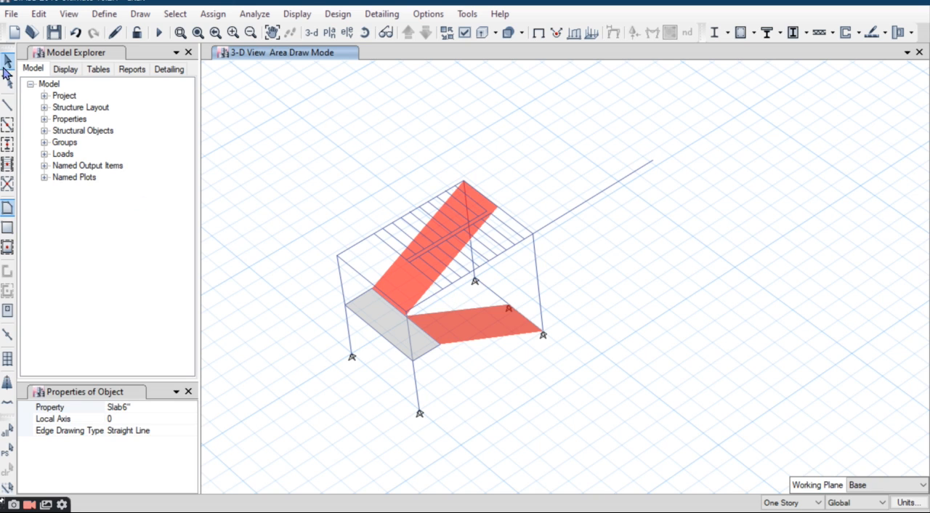
{"action": "left_click", "coordinate": [4, 69]}
Step: Show all objects again in the 3-D view and look over the finished west staircase within the whole building
{"action": "middle_click_drag", "start_coordinate": [428, 372], "coordinate": [427, 374]}
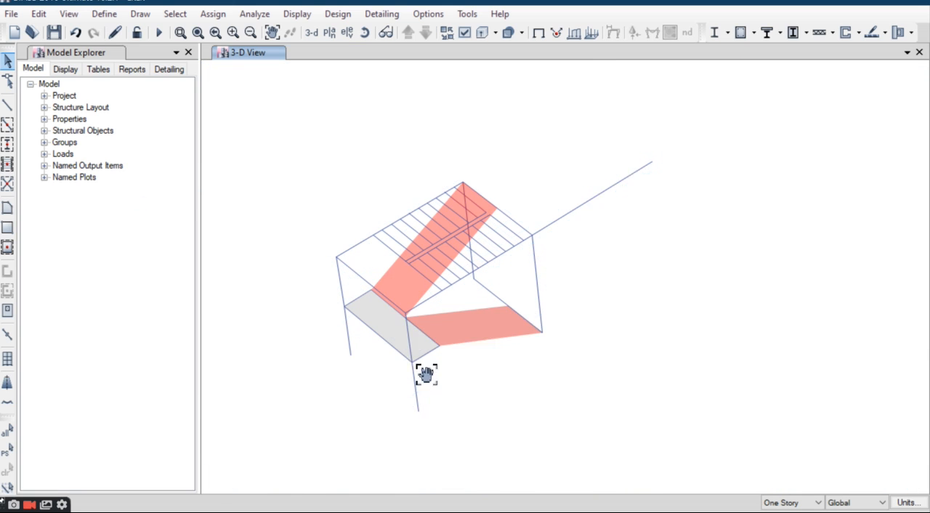
{"action": "scroll", "coordinate": [407, 305], "scroll_direction": "down", "scroll_amount": 5}
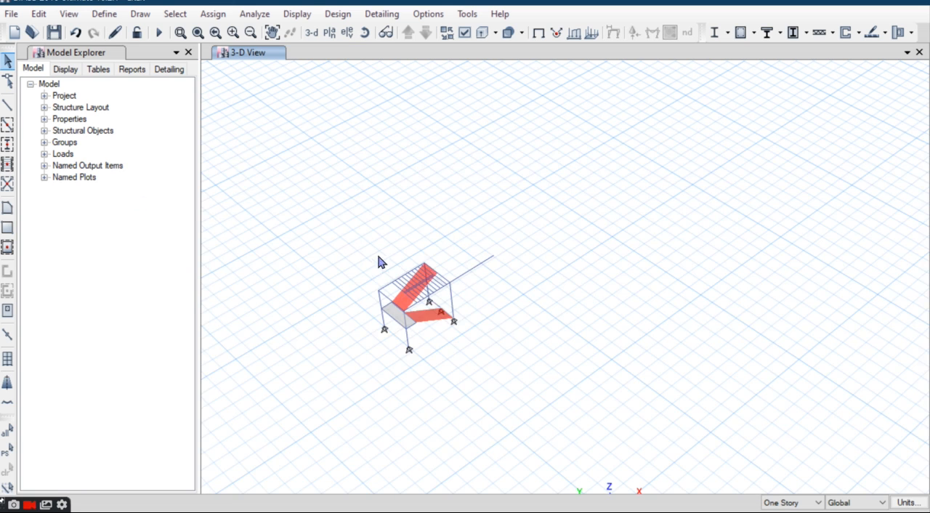
{"action": "right_click", "coordinate": [346, 164]}
{"action": "left_click", "coordinate": [378, 304]}
{"action": "middle_click_drag", "start_coordinate": [554, 224], "coordinate": [482, 270]}
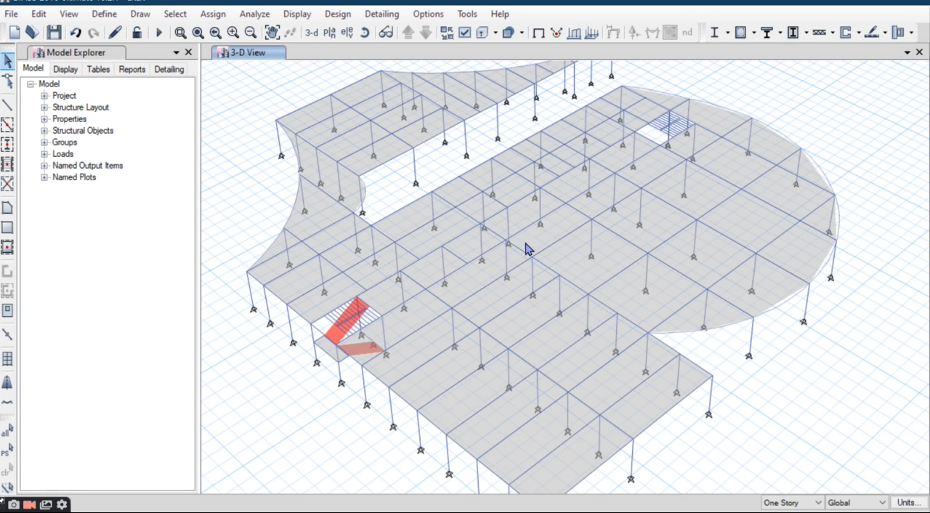
{"action": "scroll", "coordinate": [518, 274], "scroll_direction": "up", "scroll_amount": 5}
{"action": "middle_click_drag", "start_coordinate": [518, 279], "coordinate": [521, 289]}
{"action": "scroll", "coordinate": [562, 217], "scroll_direction": "down", "scroll_amount": 10}
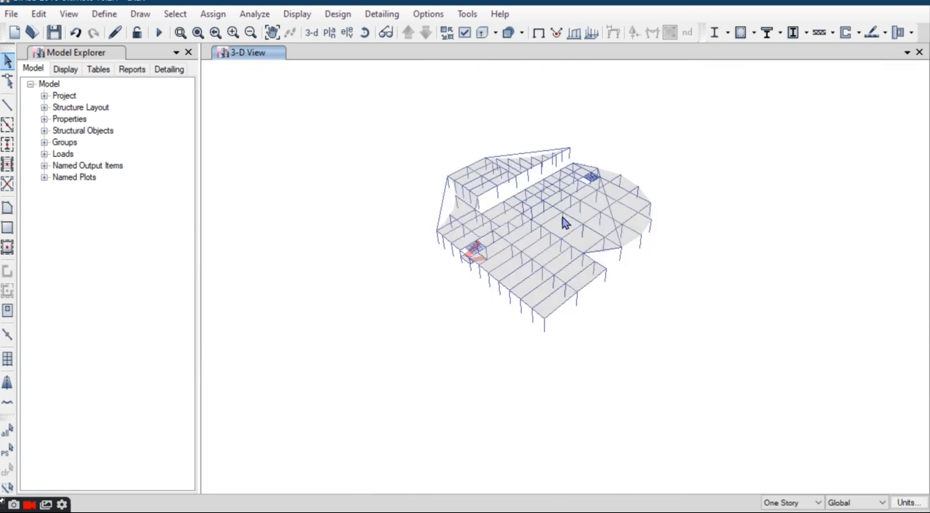
Step: In the Story1 plan view, select the members around the east staircase opening and show only those objects
{"action": "left_click", "coordinate": [329, 32]}
{"action": "left_click", "coordinate": [396, 228]}
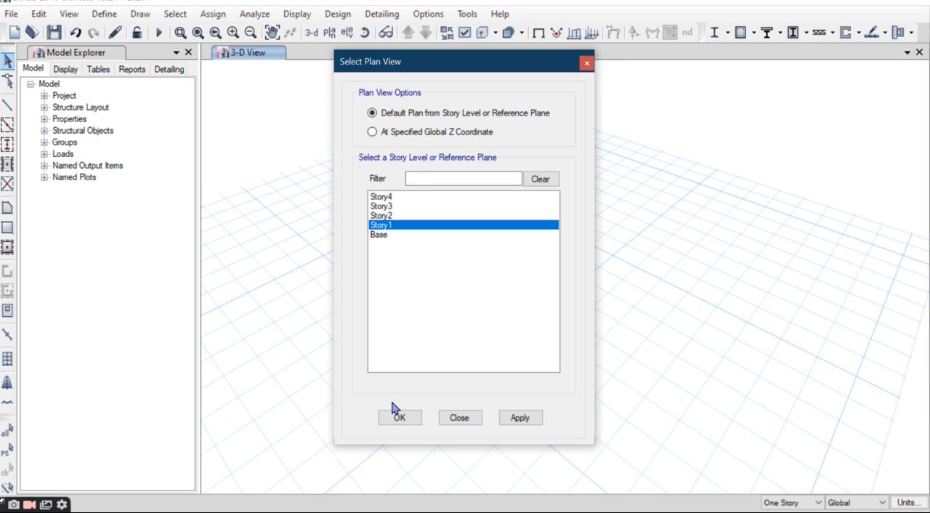
{"action": "left_click", "coordinate": [406, 417]}
{"action": "scroll", "coordinate": [667, 322], "scroll_direction": "up", "scroll_amount": 5}
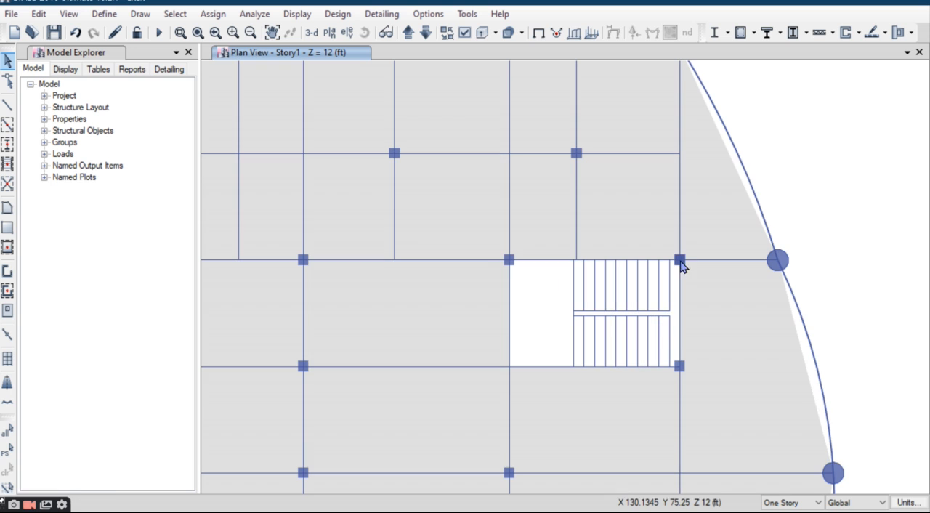
{"action": "left_click_drag", "start_coordinate": [498, 253], "coordinate": [686, 377]}
{"action": "left_click", "coordinate": [545, 370]}
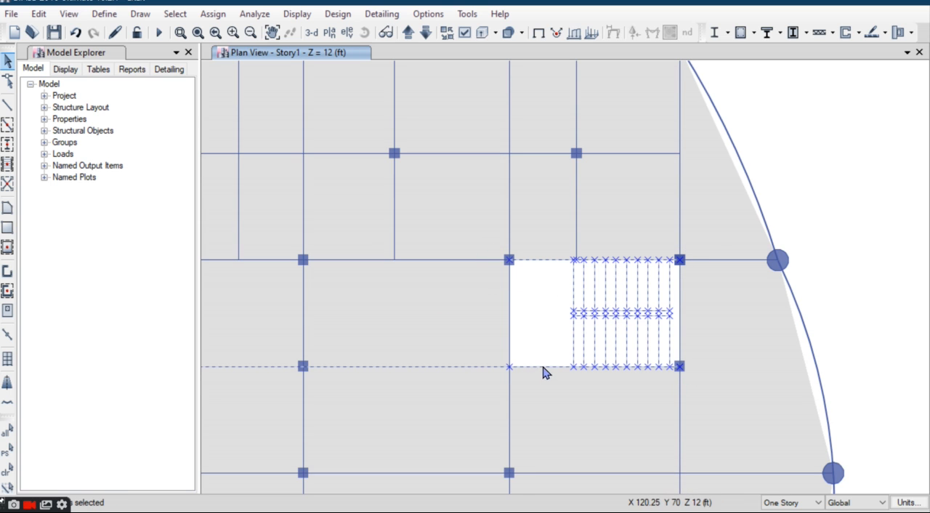
{"action": "right_click", "coordinate": [545, 371]}
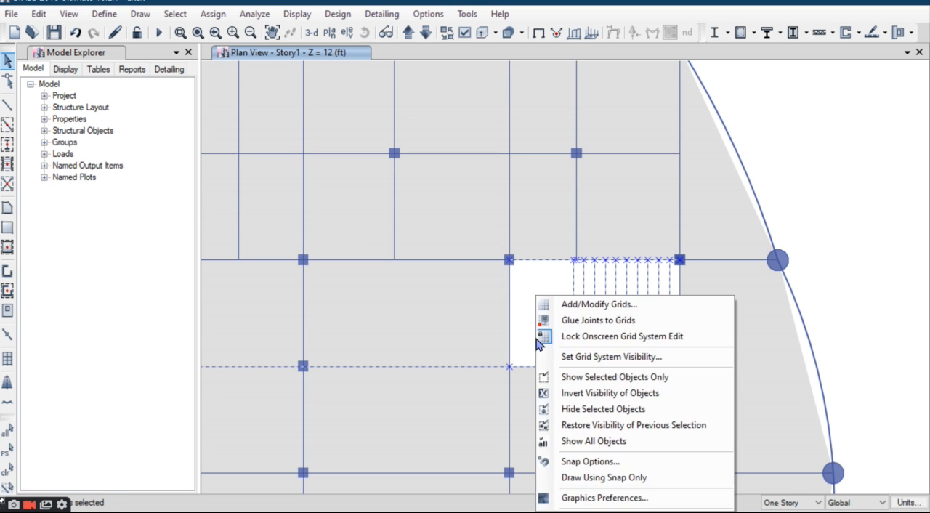
{"action": "left_click", "coordinate": [596, 377]}
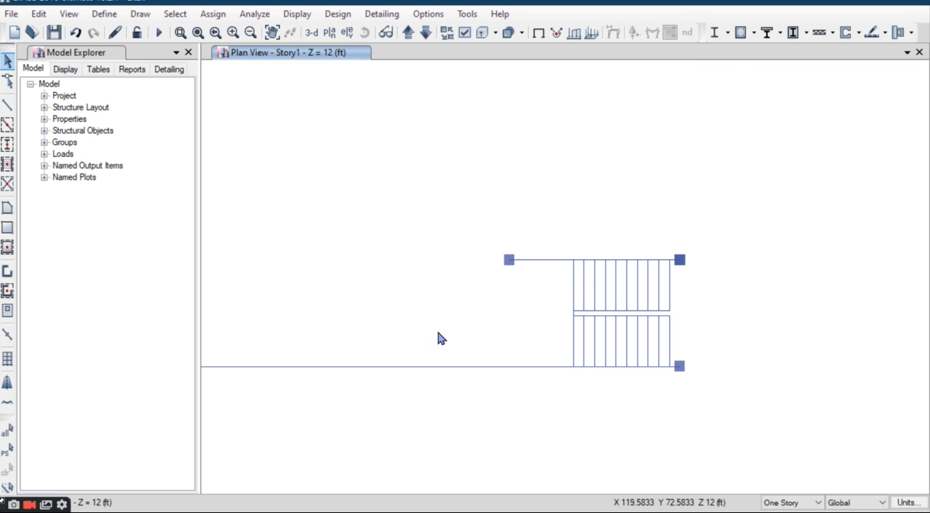
Step: Look over the isolated east staircase members in the 3-D view and show all objects again
{"action": "left_click", "coordinate": [311, 32]}
{"action": "scroll", "coordinate": [639, 203], "scroll_direction": "up", "scroll_amount": 3}
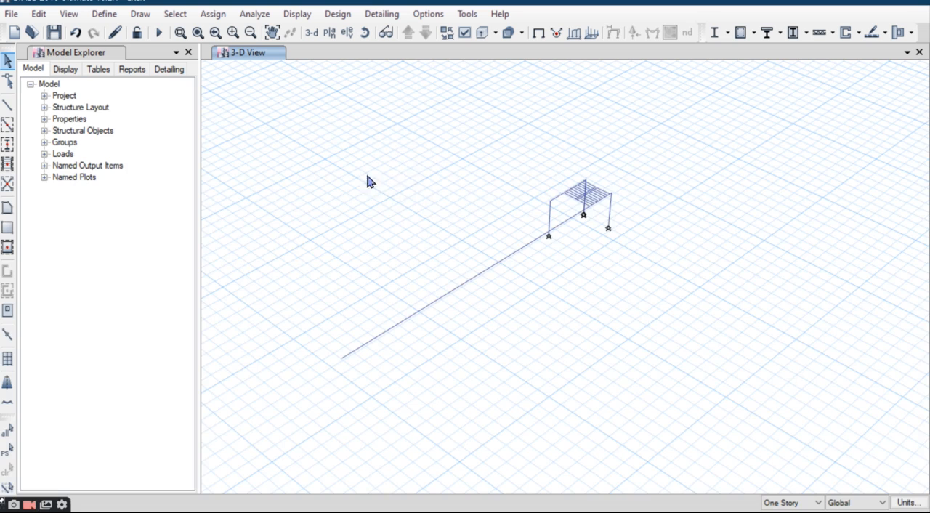
{"action": "scroll", "coordinate": [608, 224], "scroll_direction": "up", "scroll_amount": 3}
{"action": "scroll", "coordinate": [596, 218], "scroll_direction": "down", "scroll_amount": 3}
{"action": "scroll", "coordinate": [544, 207], "scroll_direction": "up", "scroll_amount": 3}
{"action": "right_click", "coordinate": [307, 161]}
{"action": "left_click", "coordinate": [361, 303]}
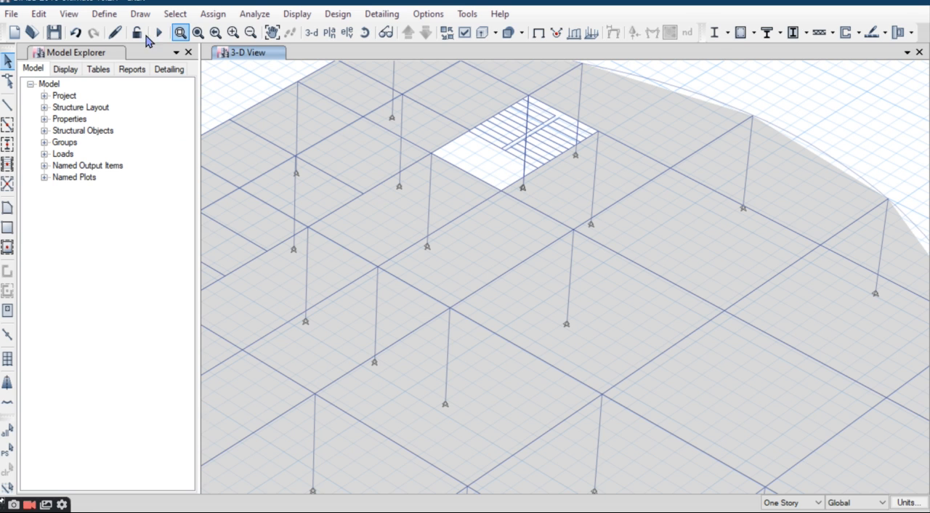
Step: In the Story1 plan view, place a C 12" 12" REC column at the southwest corner of the east staircase opening
{"action": "left_click", "coordinate": [330, 37]}
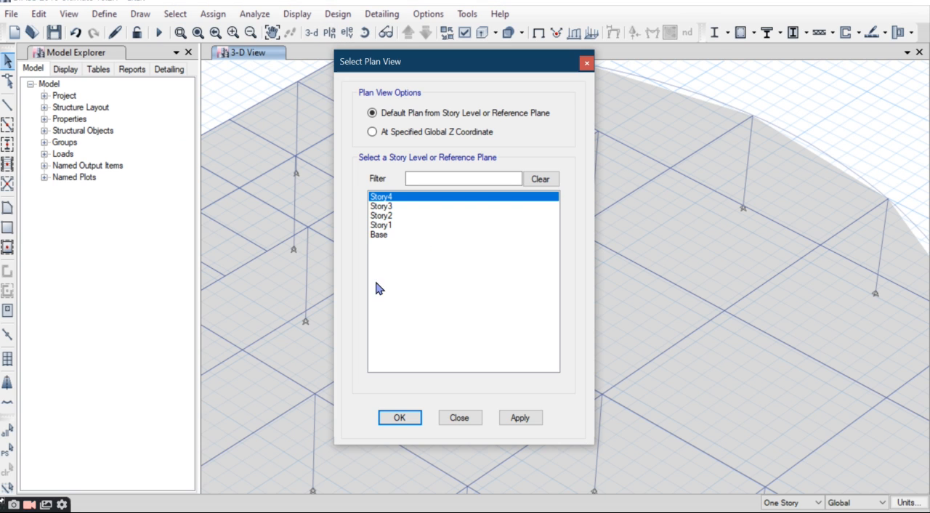
{"action": "left_click", "coordinate": [388, 225]}
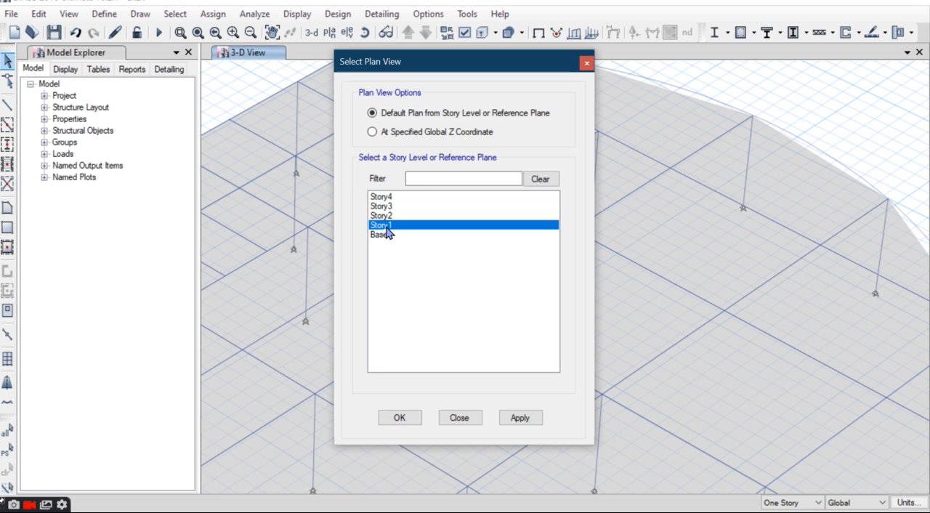
{"action": "left_click", "coordinate": [397, 418]}
{"action": "scroll", "coordinate": [664, 332], "scroll_direction": "up", "scroll_amount": 2}
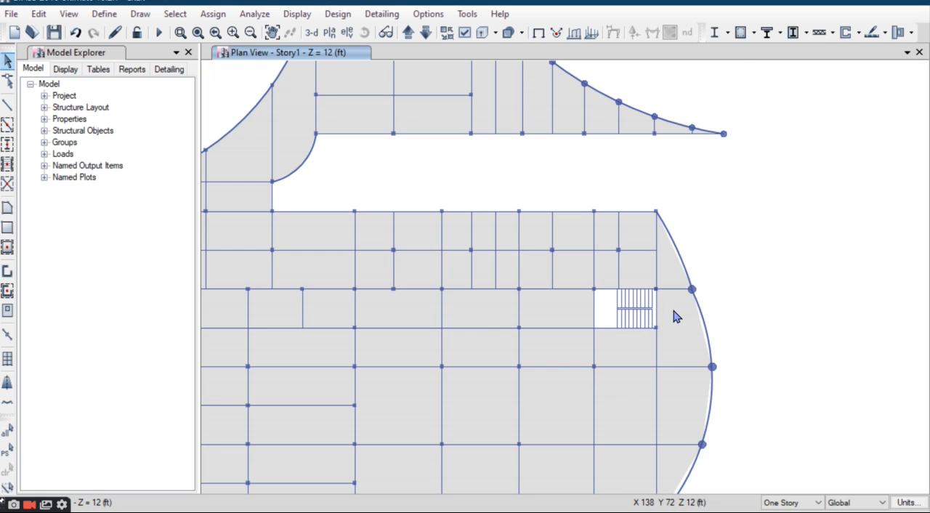
{"action": "scroll", "coordinate": [665, 331], "scroll_direction": "up", "scroll_amount": 2}
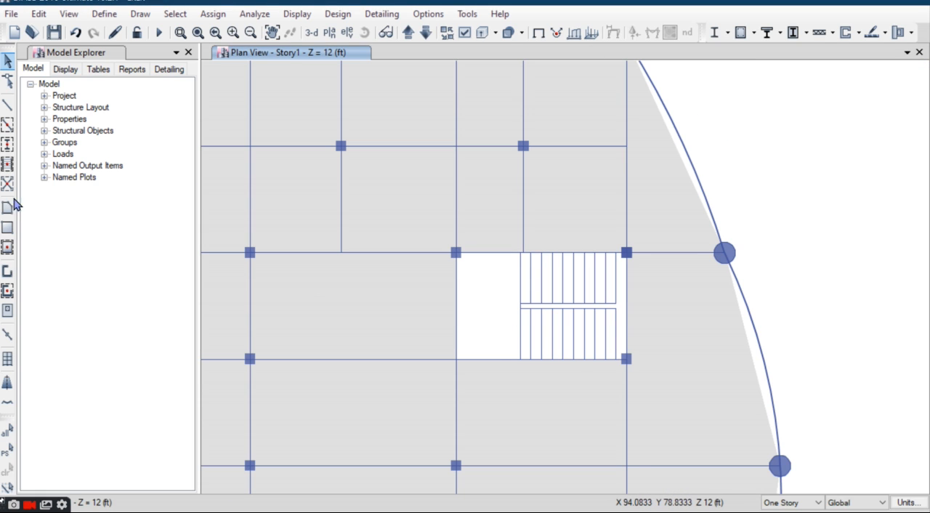
{"action": "left_click", "coordinate": [7, 146]}
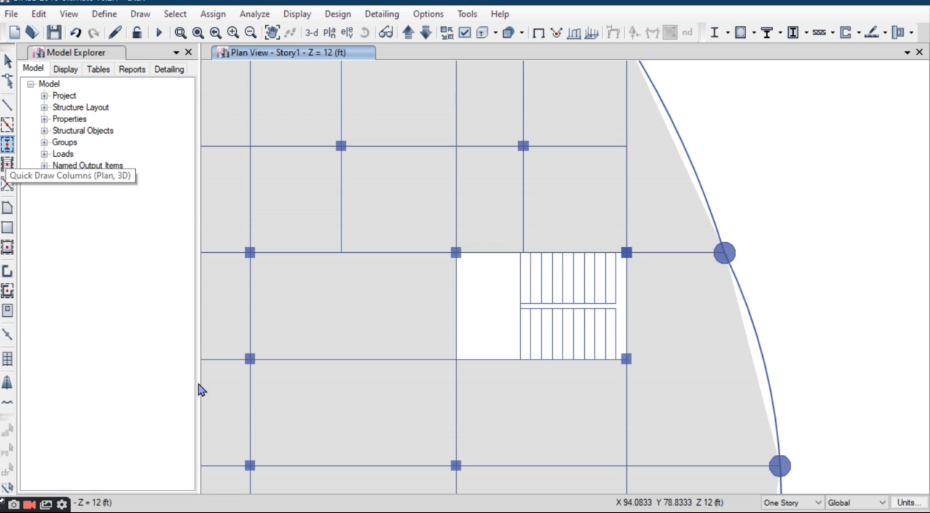
{"action": "left_click", "coordinate": [154, 409]}
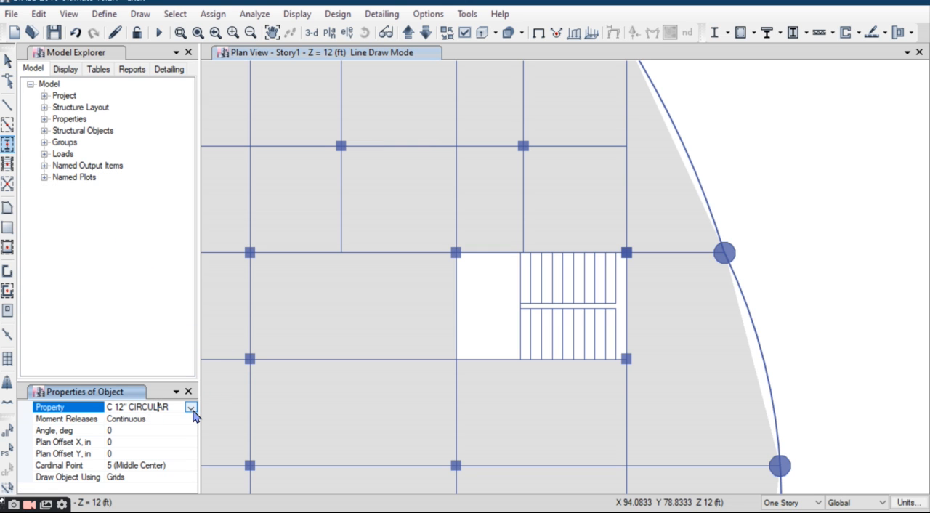
{"action": "left_click", "coordinate": [191, 408]}
{"action": "left_click", "coordinate": [146, 444]}
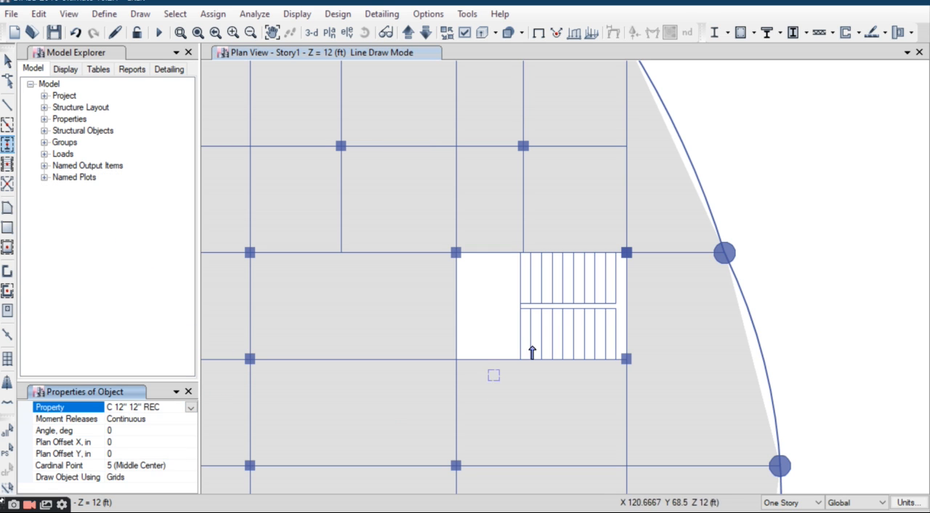
{"action": "left_click", "coordinate": [456, 360]}
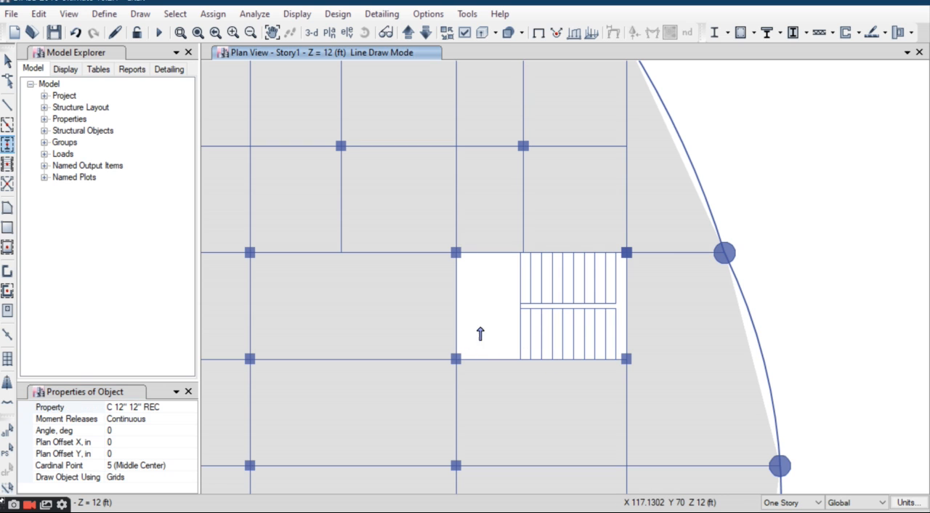
{"action": "left_click", "coordinate": [8, 61]}
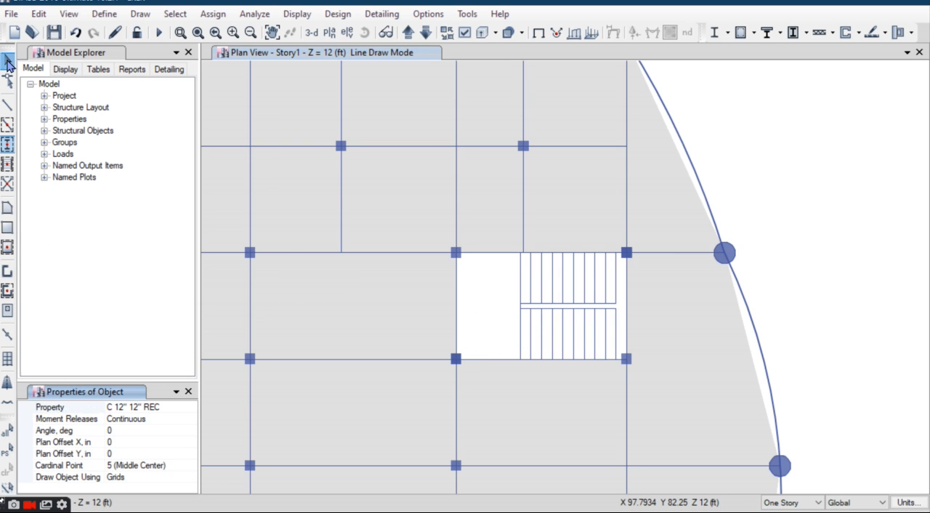
Step: Select the columns, beams and stair lines around the east staircase opening and show only those objects
{"action": "left_click_drag", "start_coordinate": [450, 249], "coordinate": [645, 373]}
{"action": "left_click", "coordinate": [501, 365]}
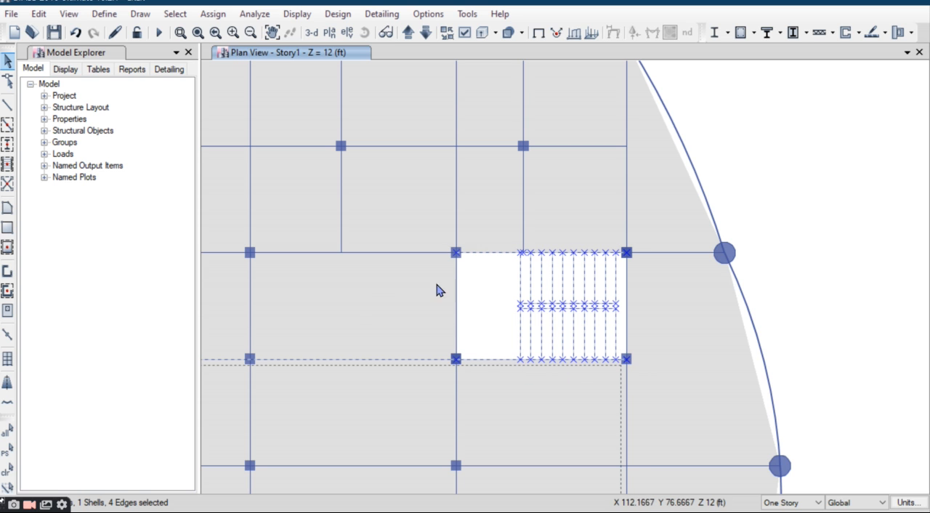
{"action": "left_click", "coordinate": [488, 361]}
{"action": "right_click", "coordinate": [490, 363]}
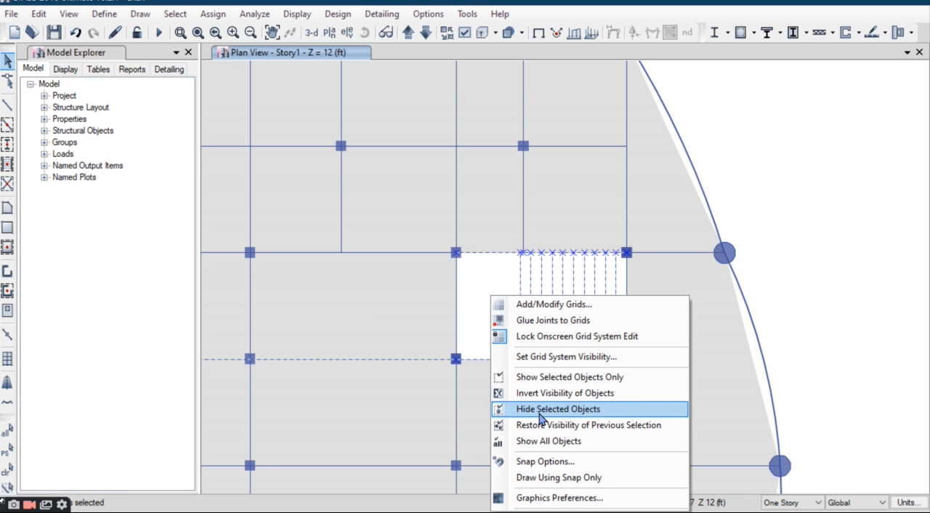
{"action": "left_click", "coordinate": [550, 384]}
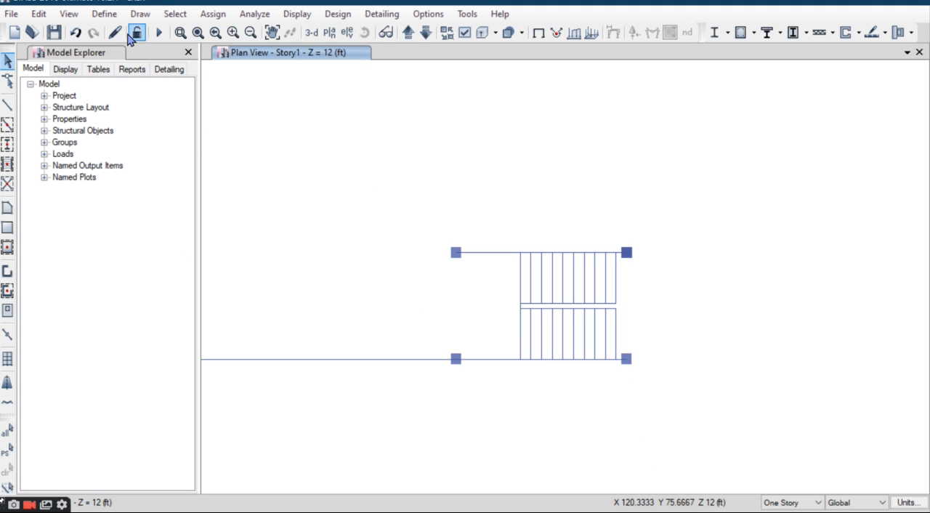
Step: In the 3-D view, divide the two columns at the west end of the east staircase into 2 frame objects each
{"action": "left_click", "coordinate": [312, 35]}
{"action": "scroll", "coordinate": [622, 205], "scroll_direction": "up", "scroll_amount": 3}
{"action": "scroll", "coordinate": [621, 205], "scroll_direction": "up", "scroll_amount": 5}
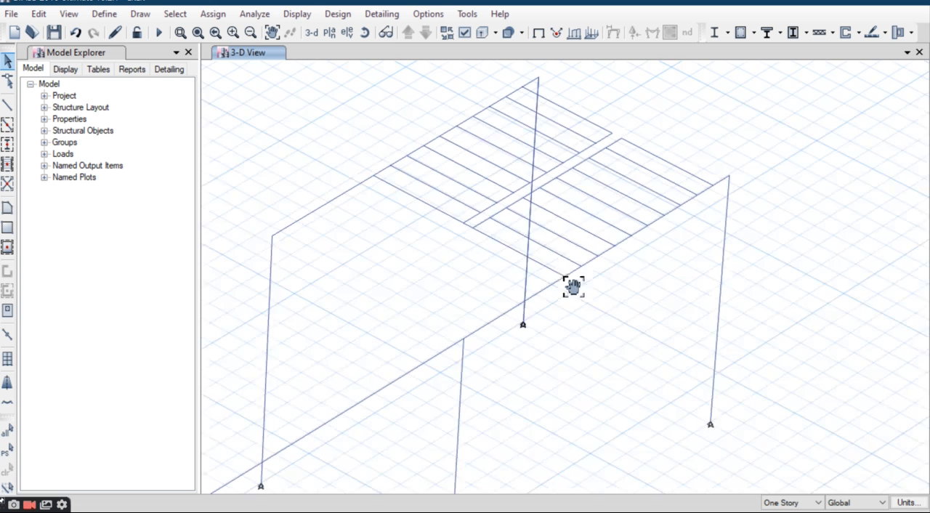
{"action": "scroll", "coordinate": [581, 277], "scroll_direction": "down", "scroll_amount": 4}
{"action": "scroll", "coordinate": [581, 283], "scroll_direction": "up", "scroll_amount": 2}
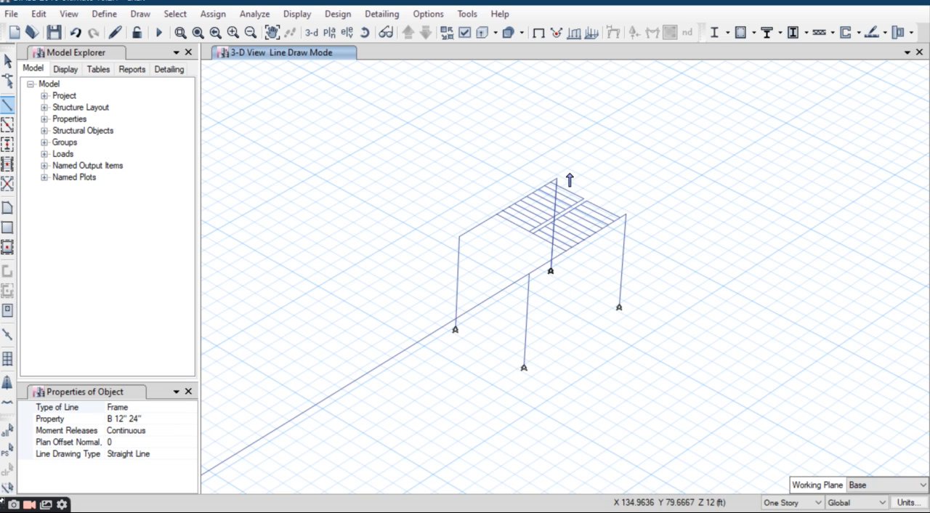
{"action": "scroll", "coordinate": [569, 180], "scroll_direction": "up", "scroll_amount": 3}
{"action": "scroll", "coordinate": [560, 183], "scroll_direction": "down", "scroll_amount": 3}
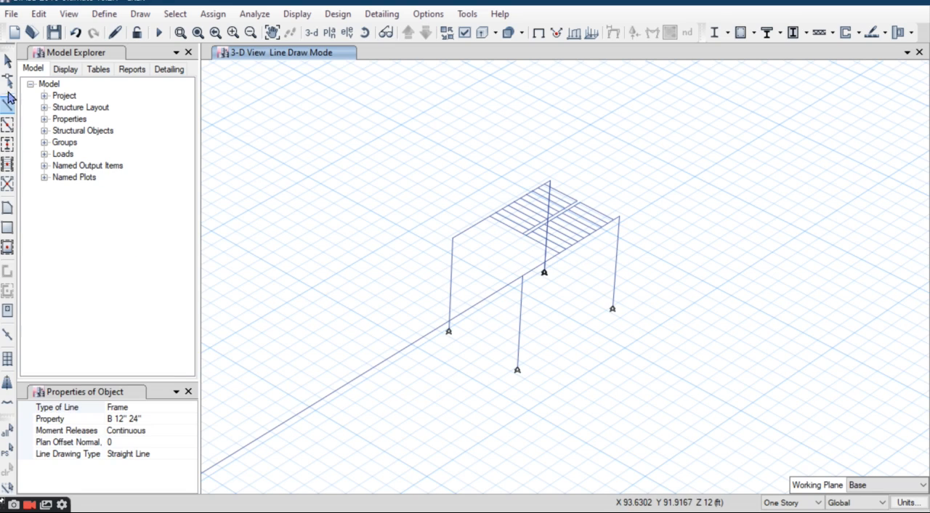
{"action": "left_click", "coordinate": [7, 63]}
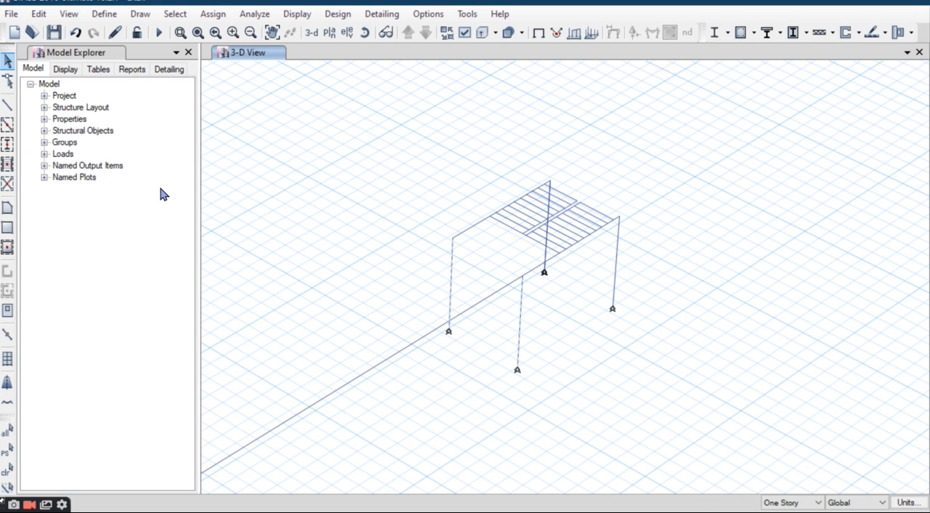
{"action": "left_click", "coordinate": [38, 14]}
{"action": "mouse_move", "coordinate": [127, 348]}
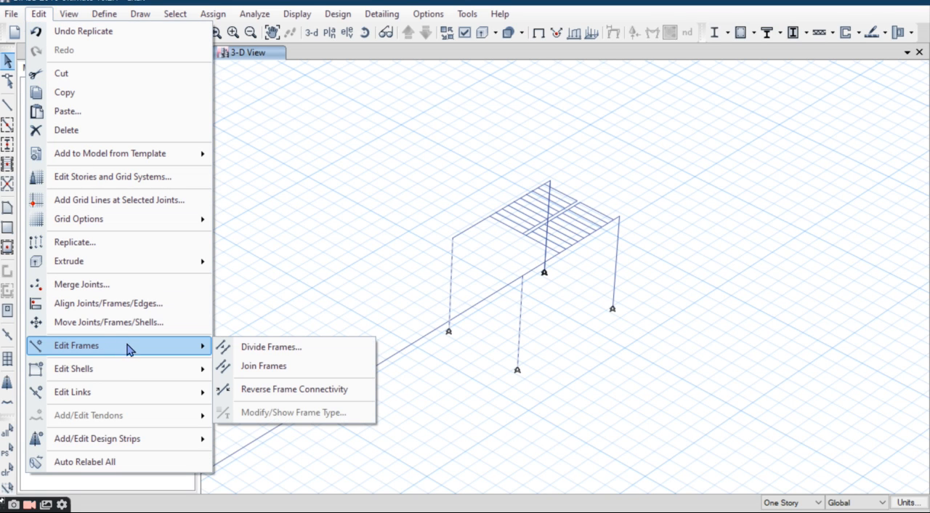
{"action": "left_click", "coordinate": [247, 347]}
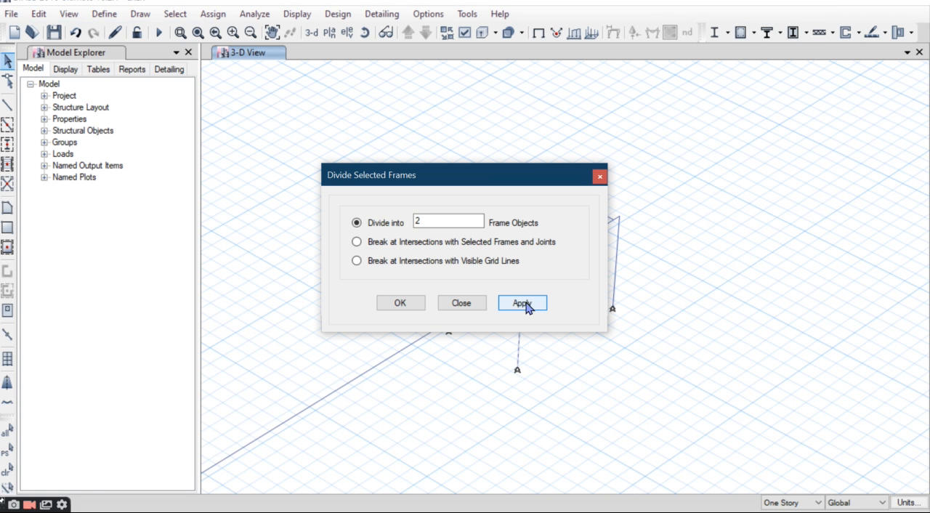
{"action": "left_click", "coordinate": [400, 303]}
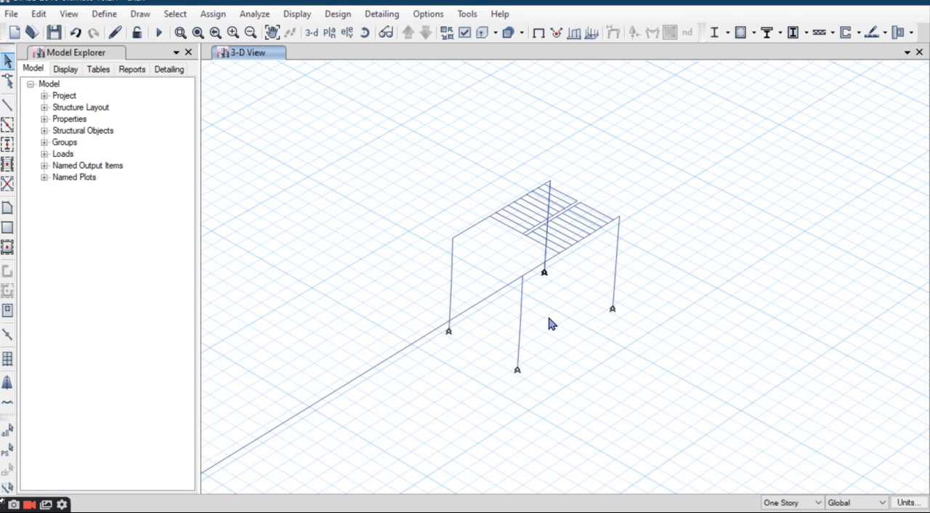
Step: Draw a straight B 12" 24" beam between the mid-height joints of the two west columns and select it
{"action": "scroll", "coordinate": [567, 324], "scroll_direction": "up", "scroll_amount": 3}
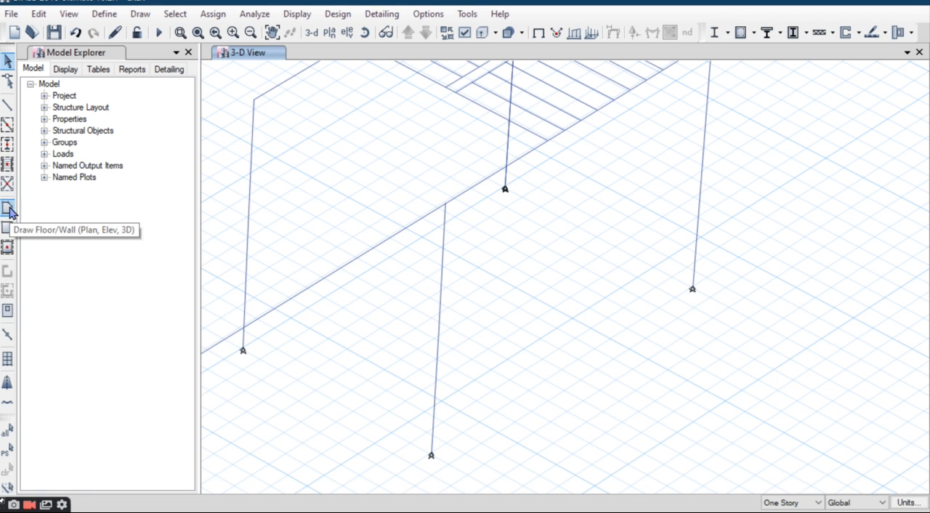
{"action": "left_click", "coordinate": [9, 106]}
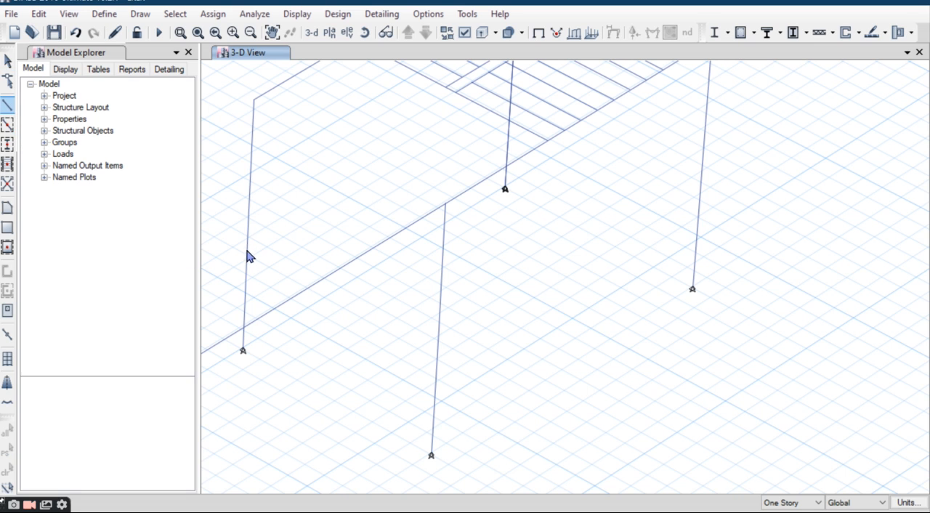
{"action": "left_click", "coordinate": [249, 219]}
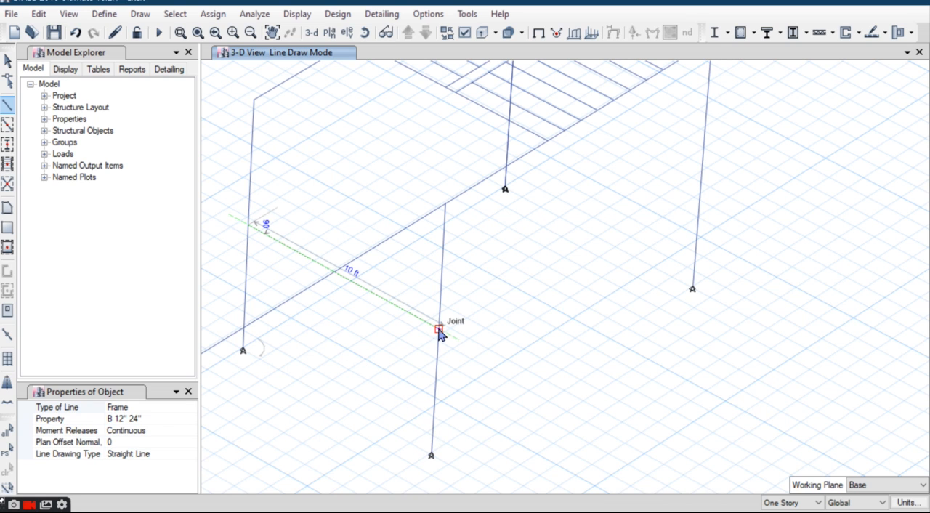
{"action": "left_click", "coordinate": [439, 330]}
{"action": "left_click", "coordinate": [7, 61]}
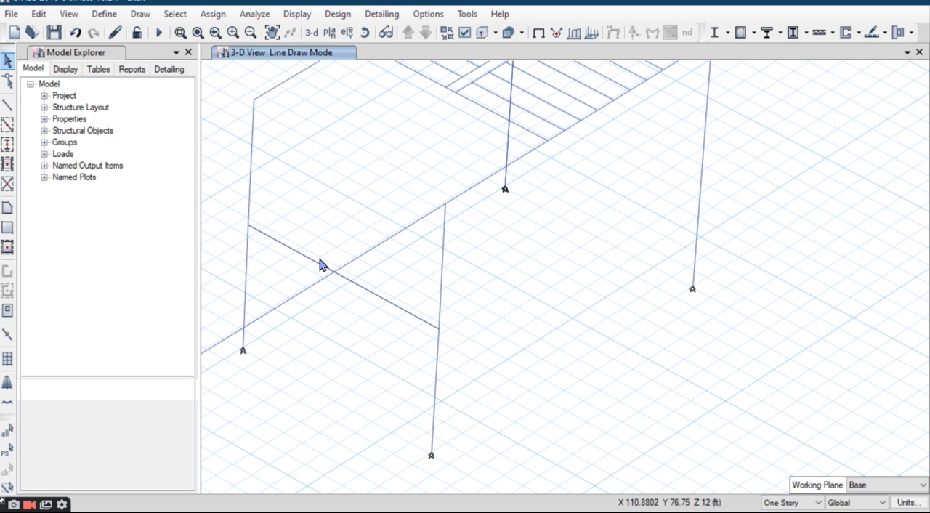
Step: Replicate the mid-height beam eastward to form the inner edge of the stair landing
{"action": "left_click", "coordinate": [39, 14]}
{"action": "left_click", "coordinate": [101, 250]}
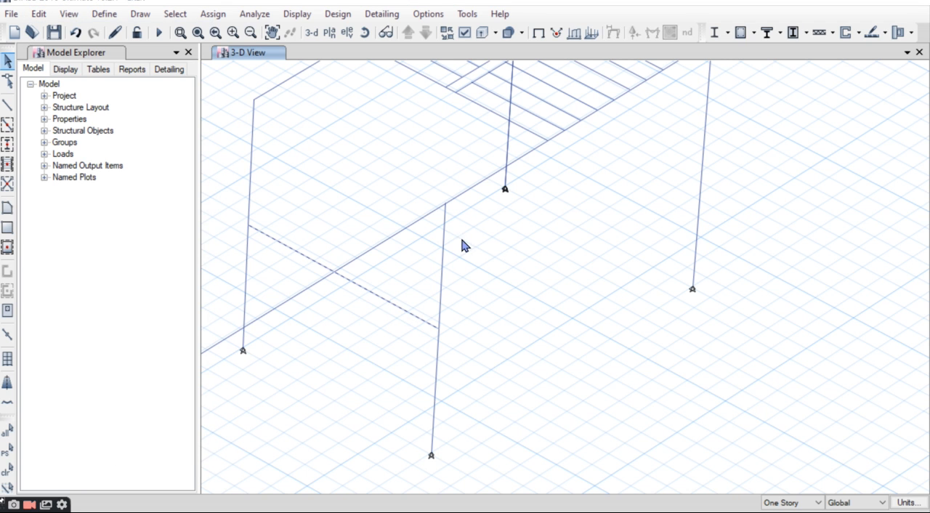
{"action": "left_click", "coordinate": [404, 396]}
Step: Draw B 12" 24" beams along the landing's north and south sides to join the two parallel beams, and select the inner edge beam
{"action": "left_click", "coordinate": [7, 105]}
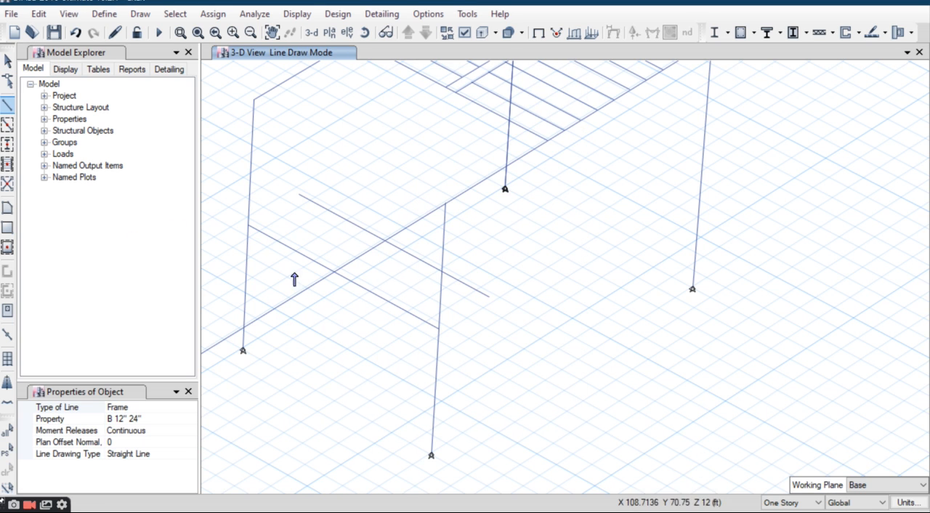
{"action": "left_click", "coordinate": [247, 226]}
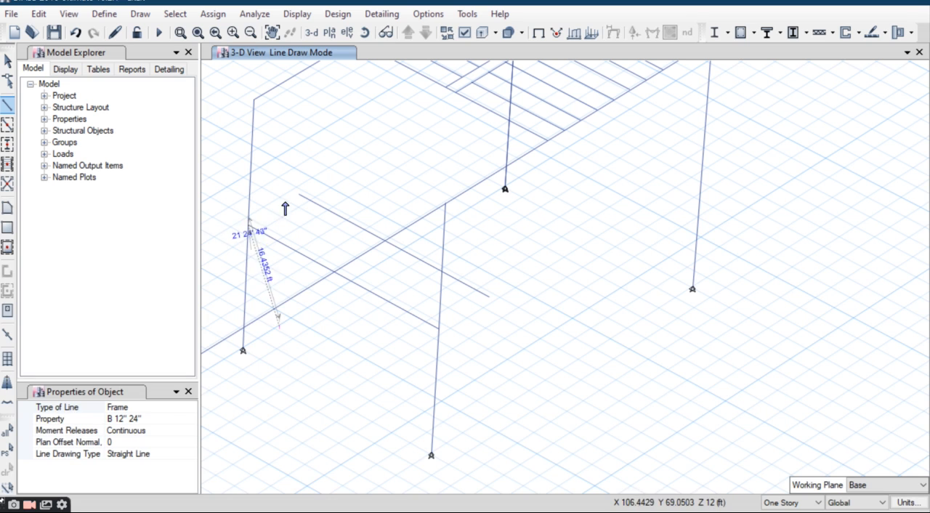
{"action": "left_click", "coordinate": [298, 194]}
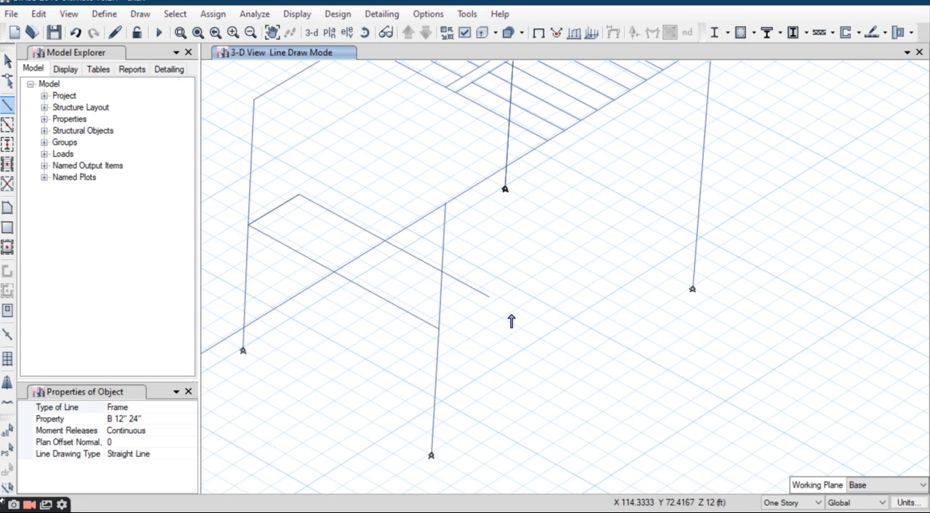
{"action": "left_click", "coordinate": [489, 296]}
{"action": "left_click", "coordinate": [439, 328]}
{"action": "left_click", "coordinate": [7, 62]}
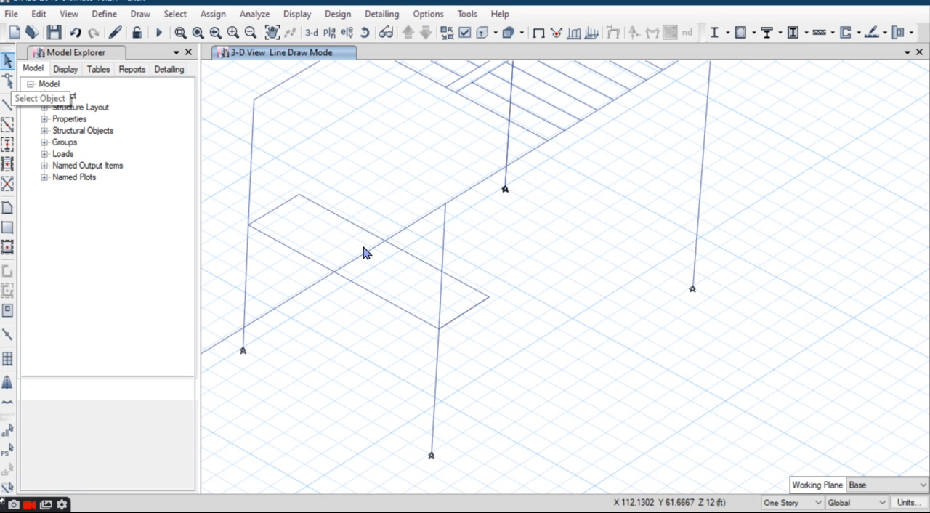
Step: Divide the landing's inner edge beam into 2 frame objects
{"action": "left_click", "coordinate": [38, 14]}
{"action": "mouse_move", "coordinate": [83, 345]}
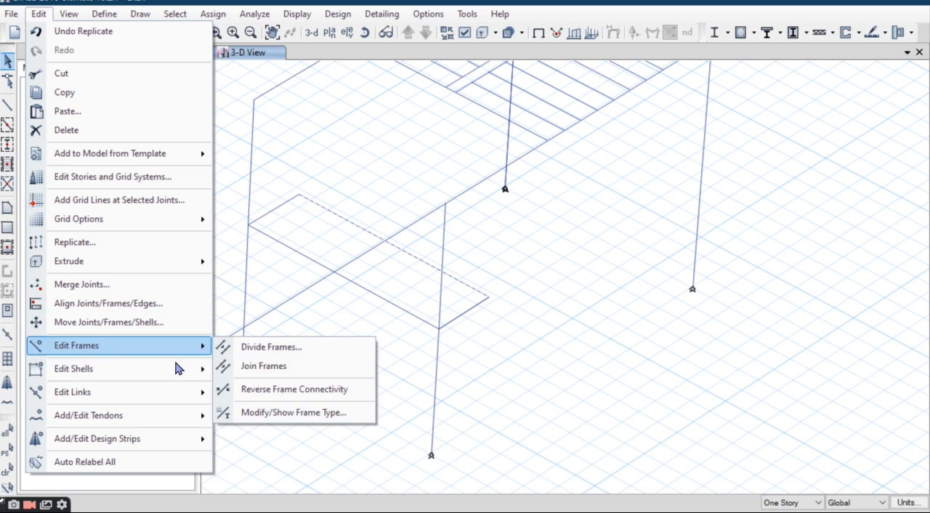
{"action": "left_click", "coordinate": [270, 346]}
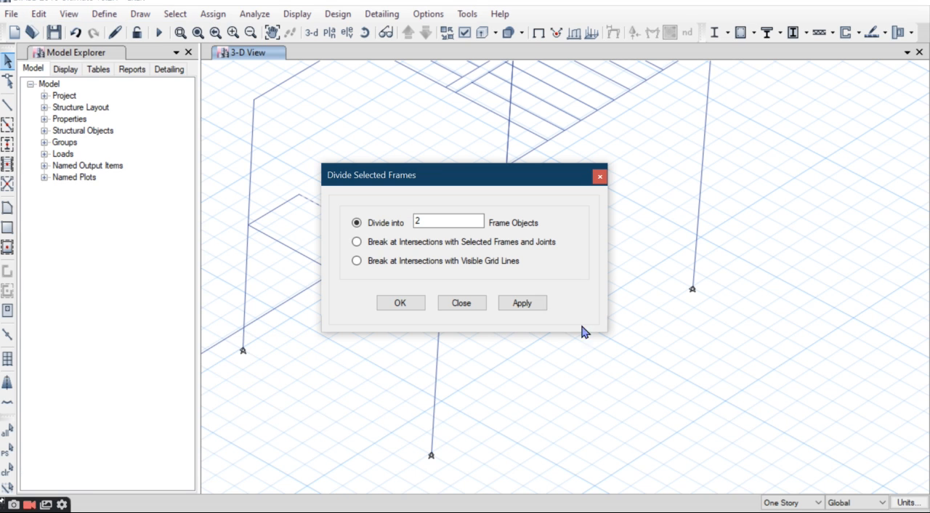
{"action": "left_click", "coordinate": [414, 307]}
Step: Draw a rectangular Slab6" area over the mid-height landing between its opposite corner joints
{"action": "left_click", "coordinate": [8, 228]}
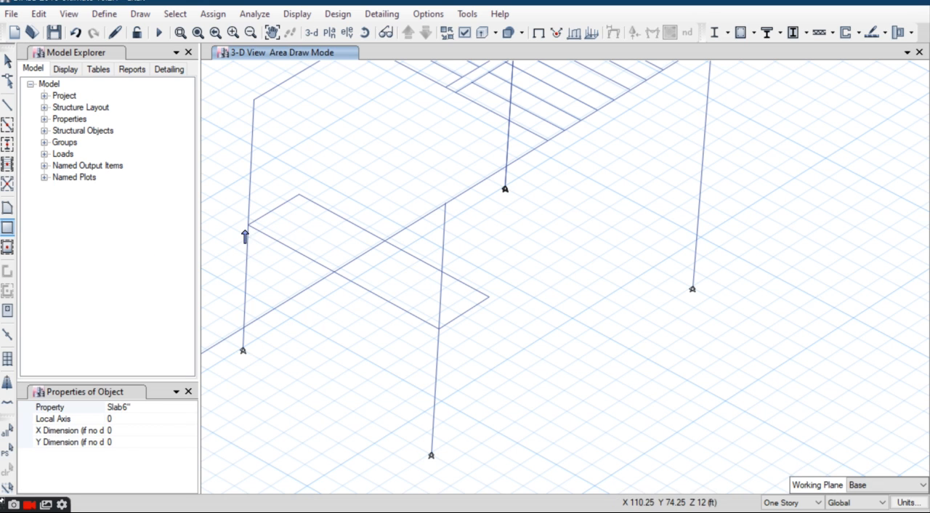
{"action": "left_click", "coordinate": [248, 225]}
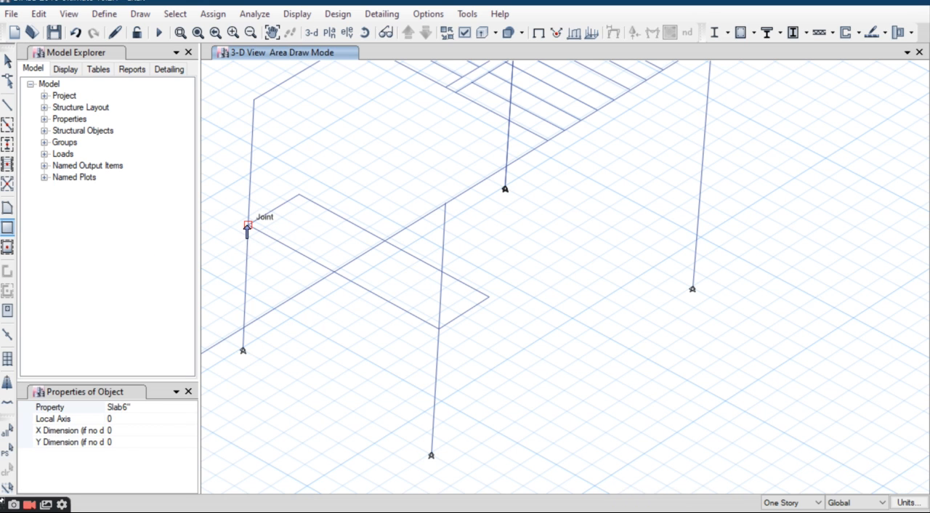
{"action": "left_click", "coordinate": [488, 296]}
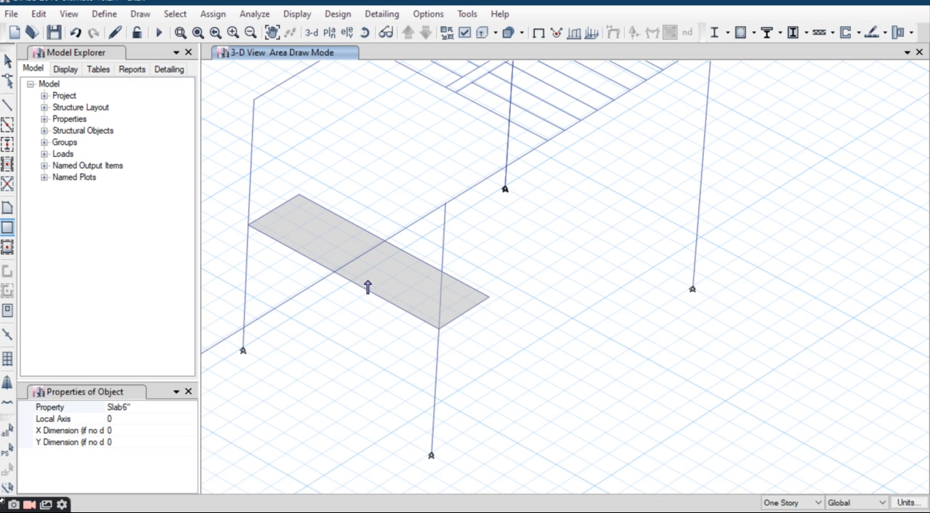
{"action": "key", "text": "Escape"}
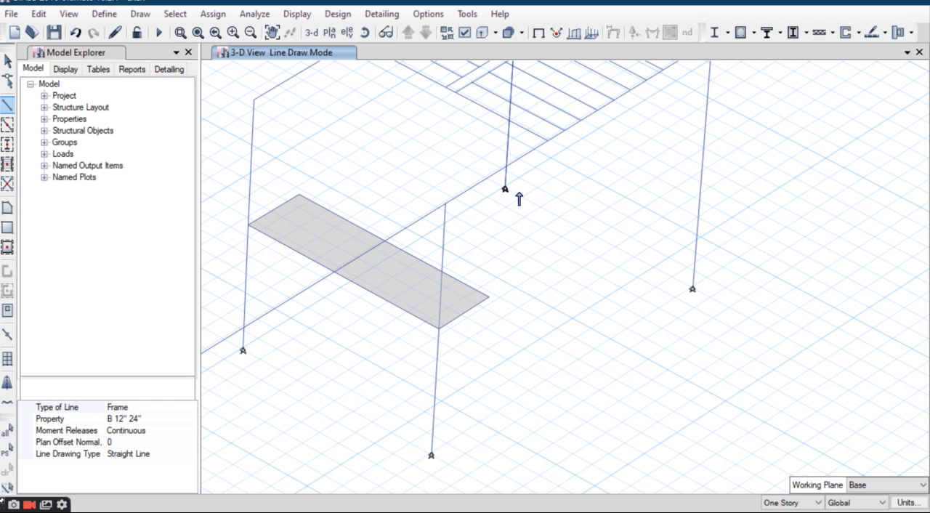
Step: Draw a B 12" 24" beam at base level between the column bases at the east end of the staircase
{"action": "left_click", "coordinate": [505, 187]}
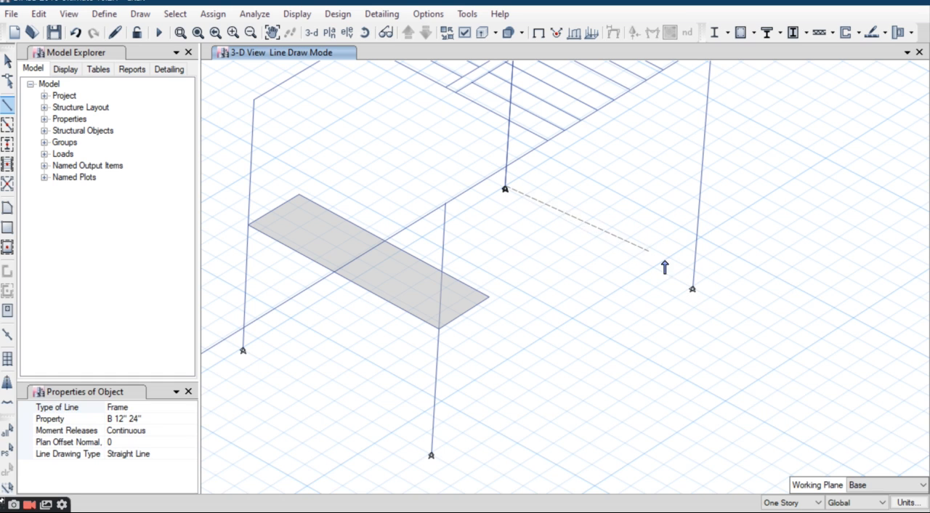
{"action": "left_click", "coordinate": [694, 288]}
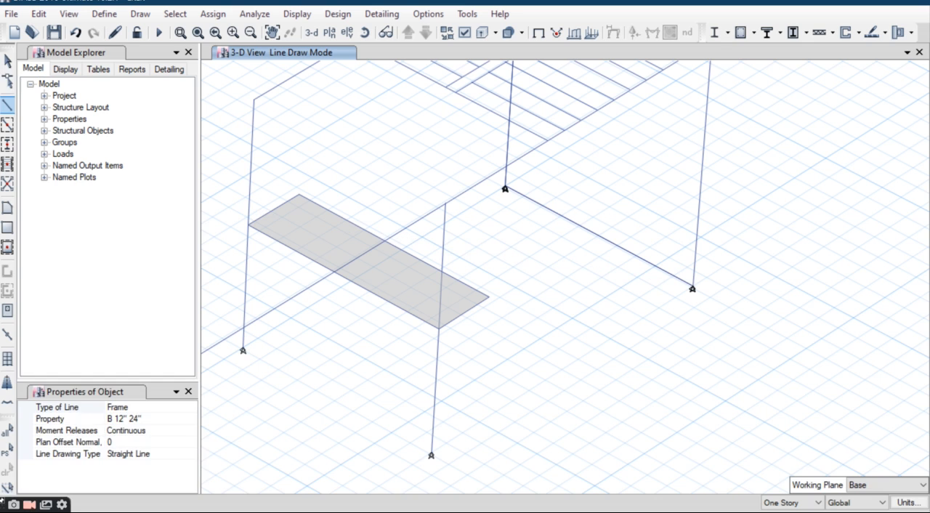
{"action": "left_click", "coordinate": [8, 62]}
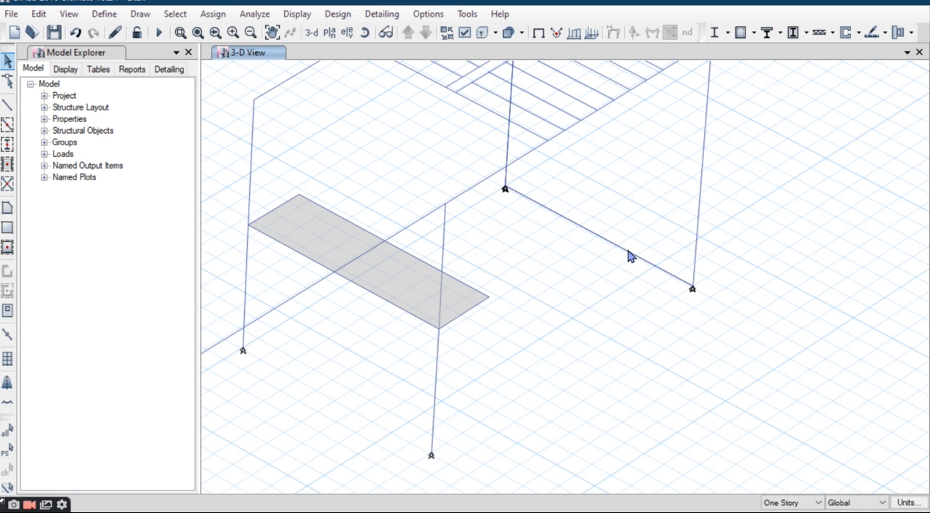
Step: Divide the staircase's east base beam into 2 frame objects
{"action": "left_click", "coordinate": [39, 14]}
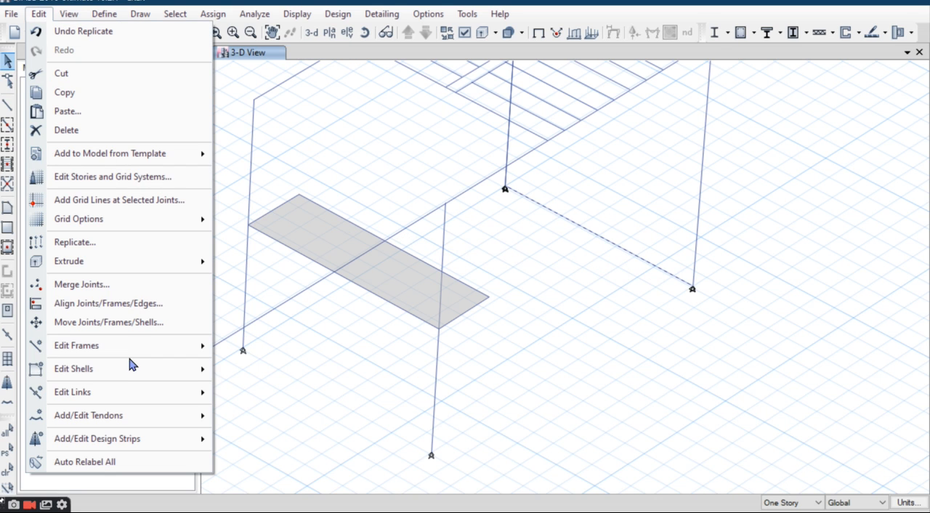
{"action": "mouse_move", "coordinate": [134, 351]}
{"action": "left_click", "coordinate": [302, 352]}
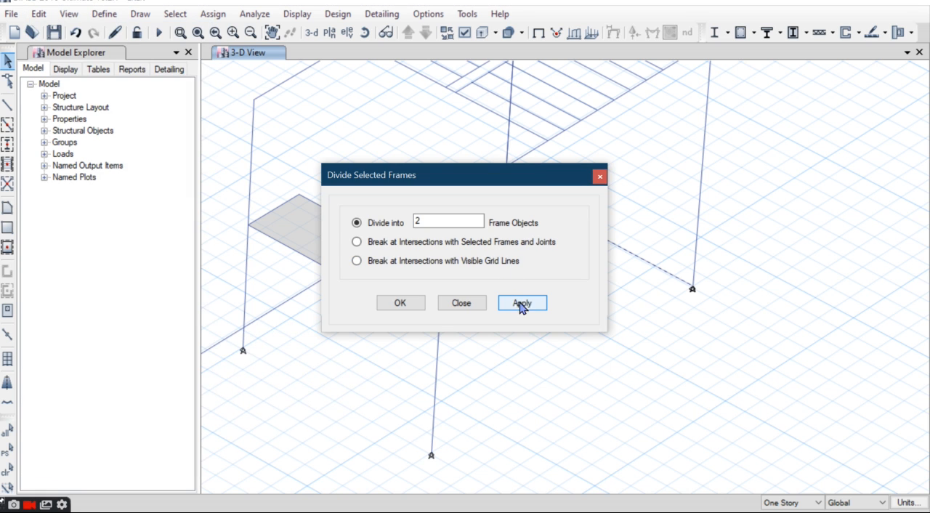
{"action": "left_click", "coordinate": [401, 304]}
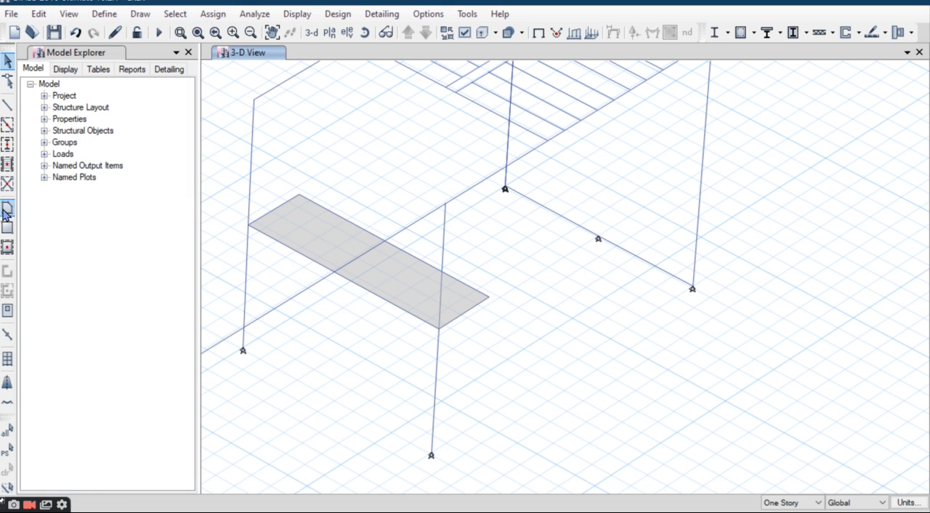
Step: Draw a sloped Slab6" area for the lower flight, joining the southern half of the base beam to the southern half of the landing's inner edge
{"action": "left_click", "coordinate": [489, 297]}
{"action": "left_click", "coordinate": [694, 289]}
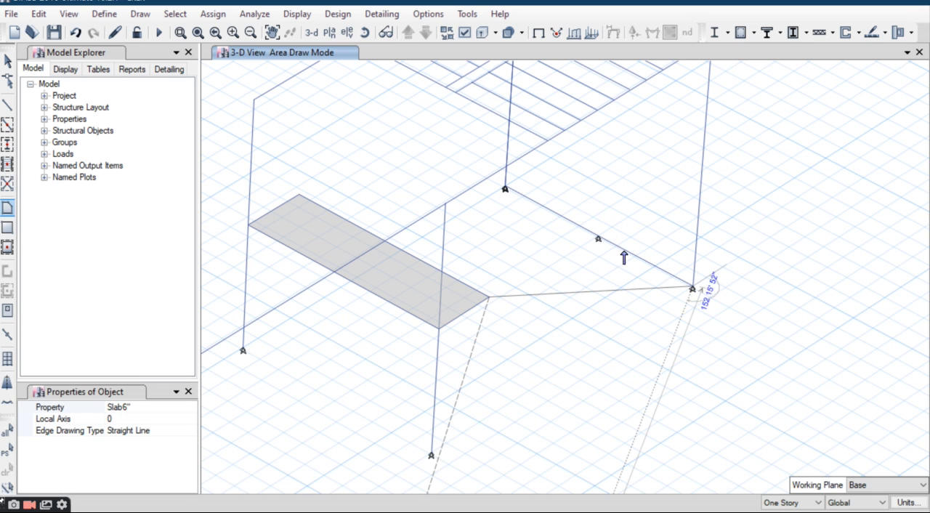
{"action": "left_click", "coordinate": [598, 240]}
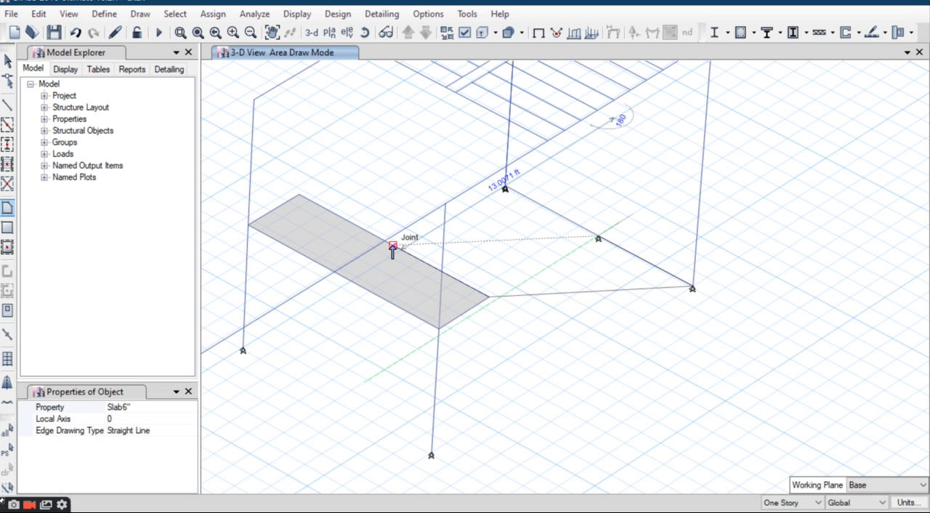
{"action": "left_click", "coordinate": [393, 247]}
{"action": "key", "text": "Return"}
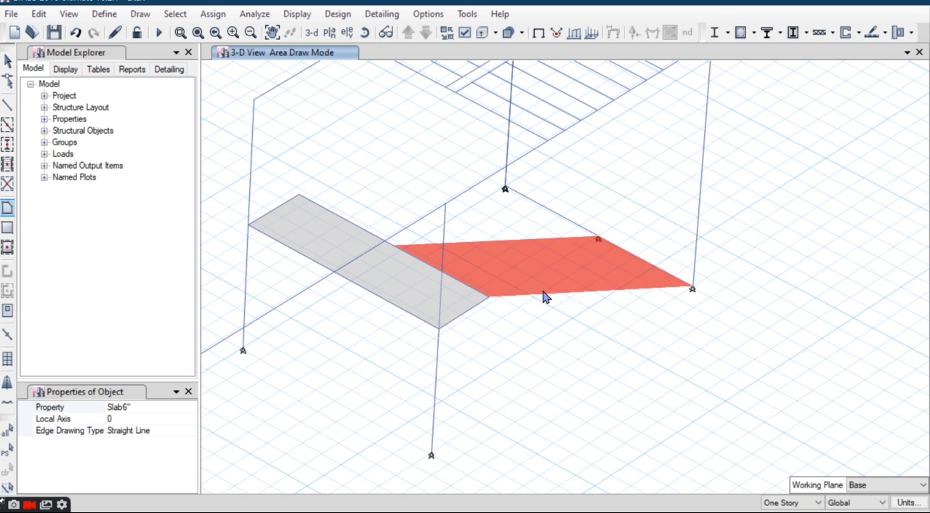
Step: Draw a B 12" 24" beam at story level between the tops of the staircase's two east columns
{"action": "middle_click_drag", "start_coordinate": [544, 293], "coordinate": [535, 355]}
{"action": "scroll", "coordinate": [499, 306], "scroll_direction": "down", "scroll_amount": 5}
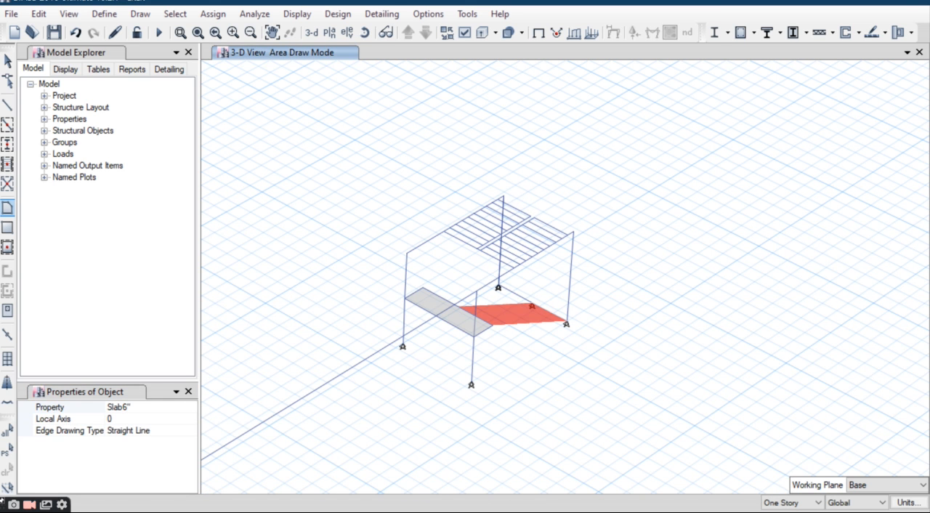
{"action": "left_click", "coordinate": [7, 61]}
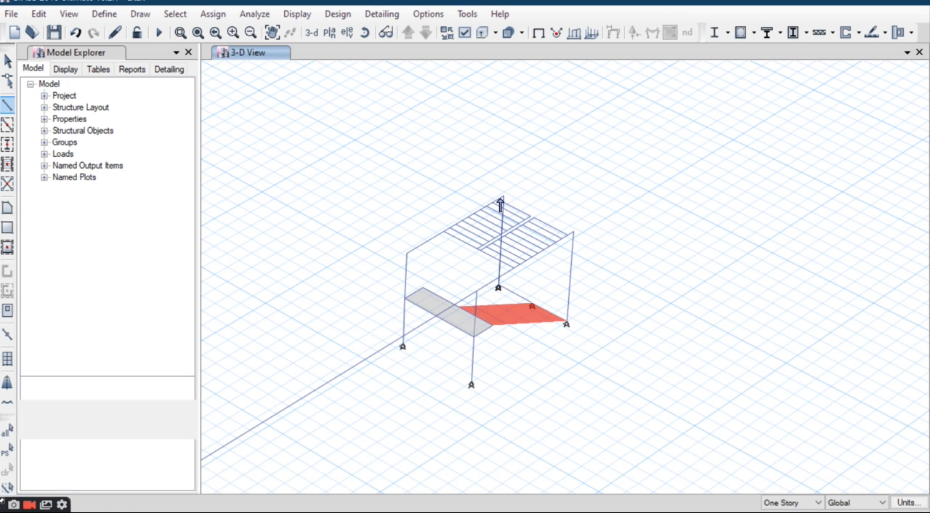
{"action": "left_click", "coordinate": [574, 234]}
{"action": "key", "text": "Escape"}
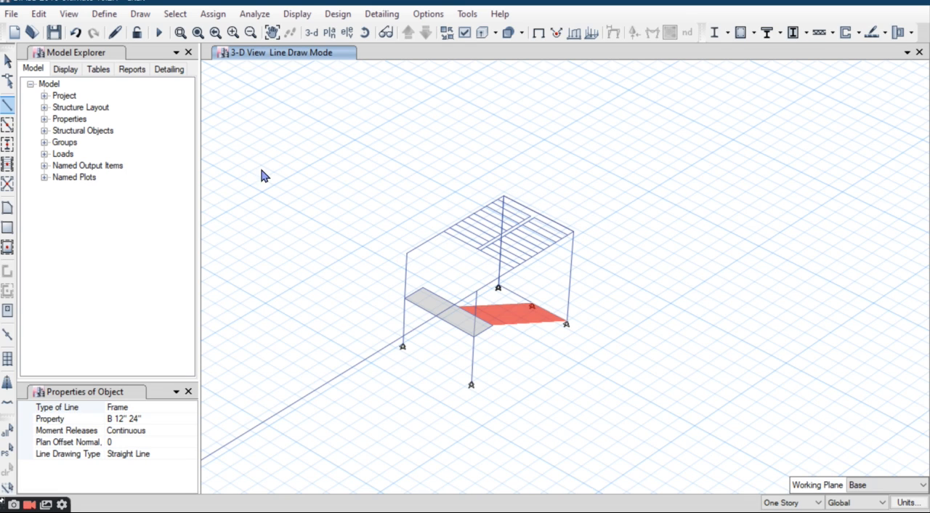
{"action": "left_click", "coordinate": [8, 64]}
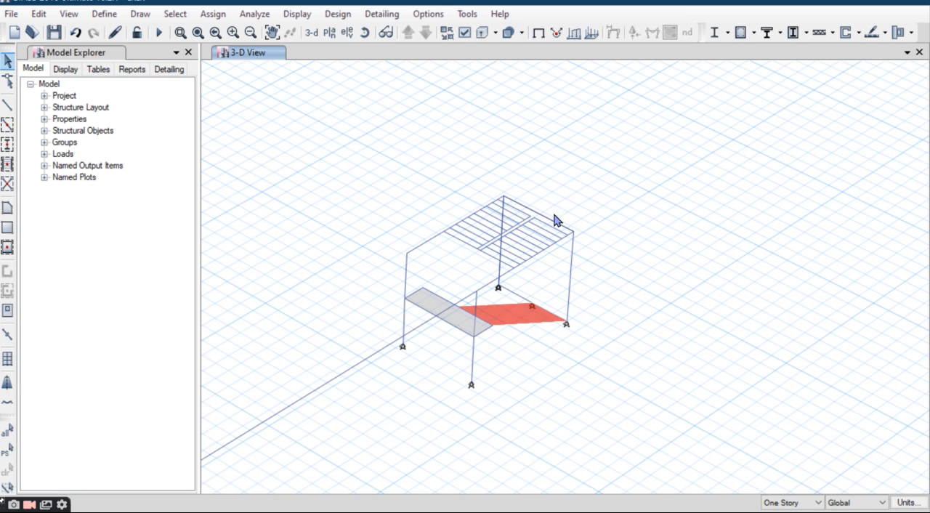
Step: Divide the staircase's east story-level beam into 2 frame objects
{"action": "left_click", "coordinate": [38, 14]}
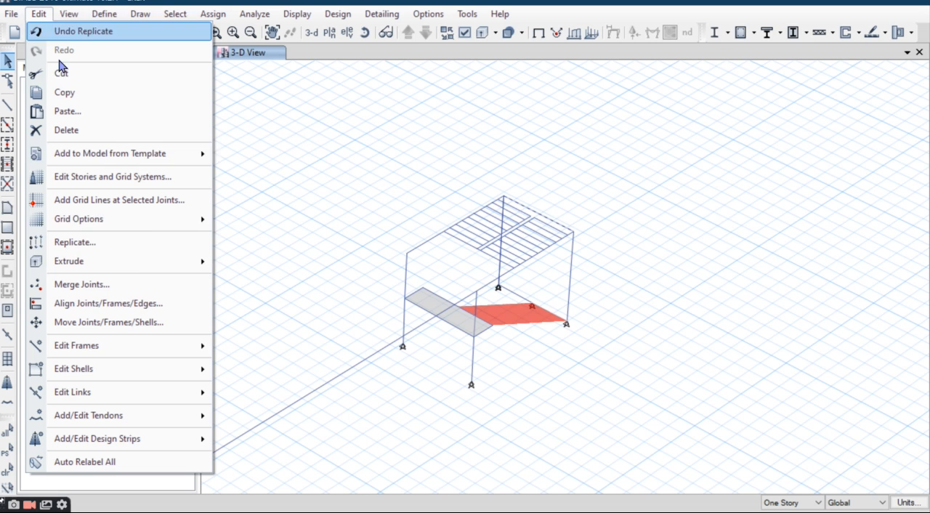
{"action": "mouse_move", "coordinate": [126, 347]}
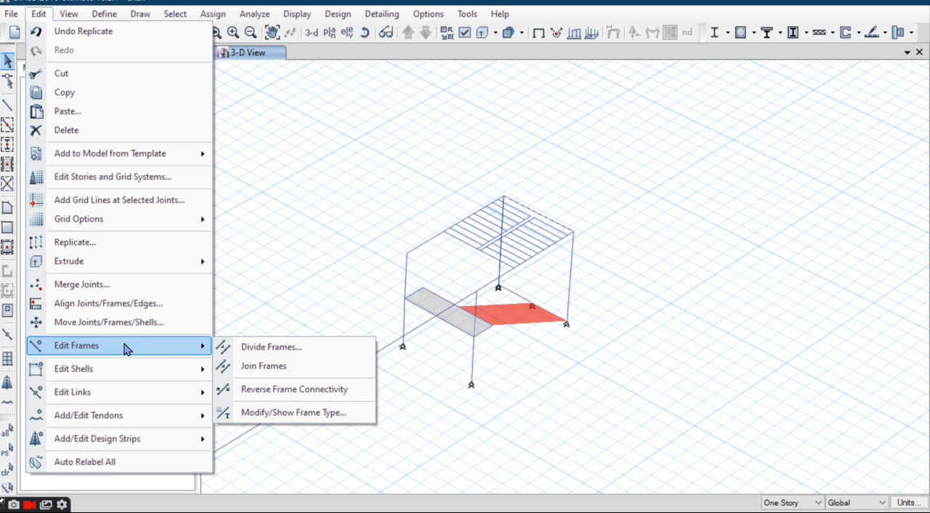
{"action": "left_click", "coordinate": [292, 353]}
{"action": "left_click", "coordinate": [404, 304]}
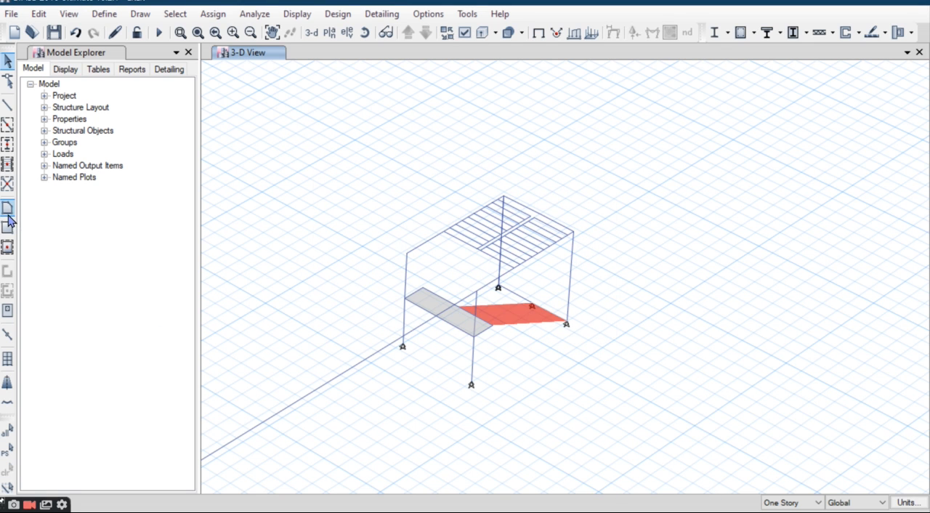
Step: Draw a sloped Slab6" area for the upper flight, joining the landing's northern inner half to the northern half of the east story-level beam
{"action": "scroll", "coordinate": [493, 293], "scroll_direction": "up", "scroll_amount": 5}
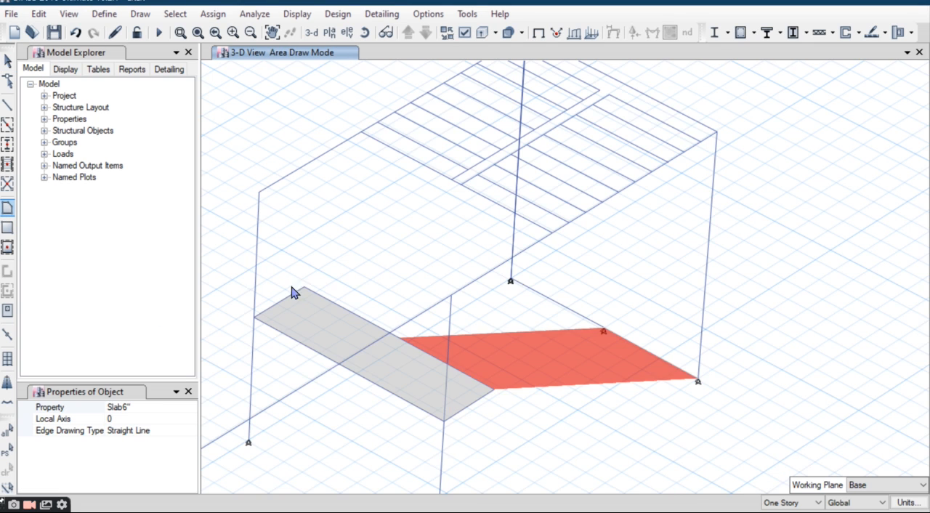
{"action": "left_click", "coordinate": [309, 287]}
{"action": "scroll", "coordinate": [424, 190], "scroll_direction": "down", "scroll_amount": 3}
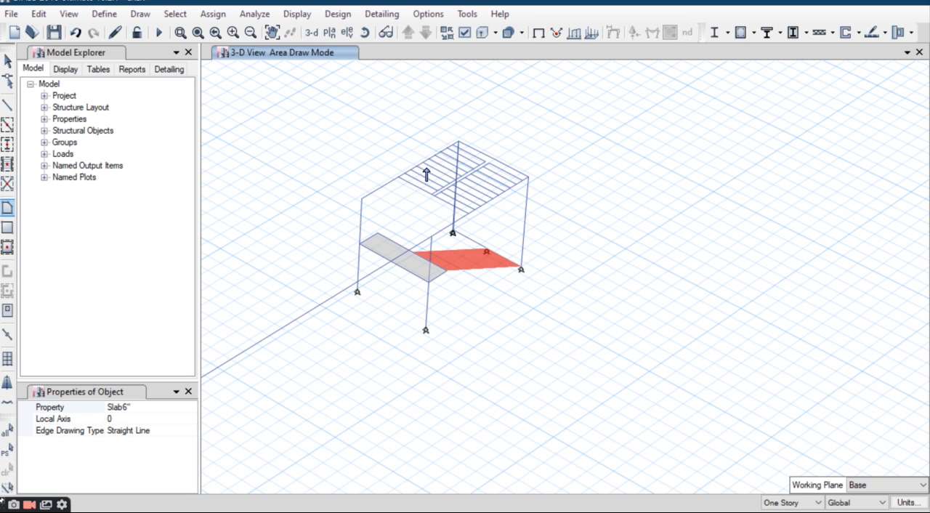
{"action": "left_click", "coordinate": [458, 145]}
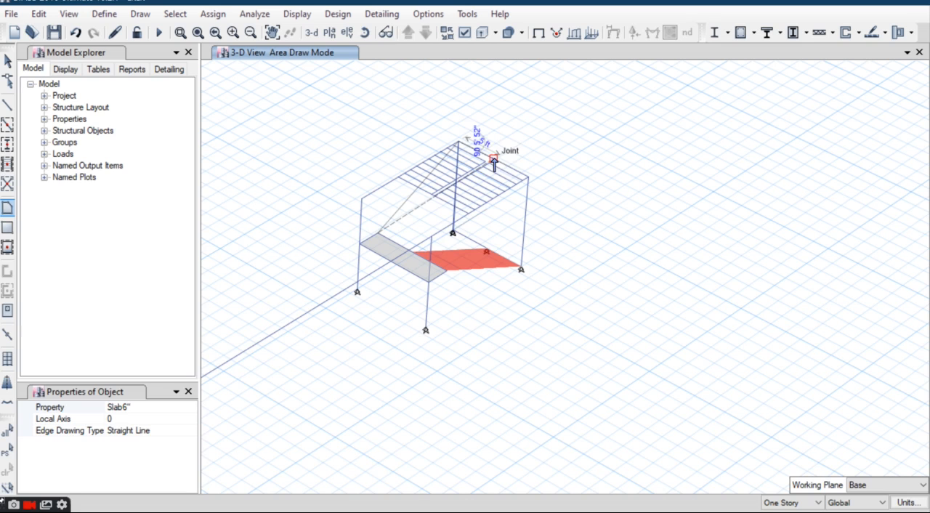
{"action": "left_click", "coordinate": [494, 161]}
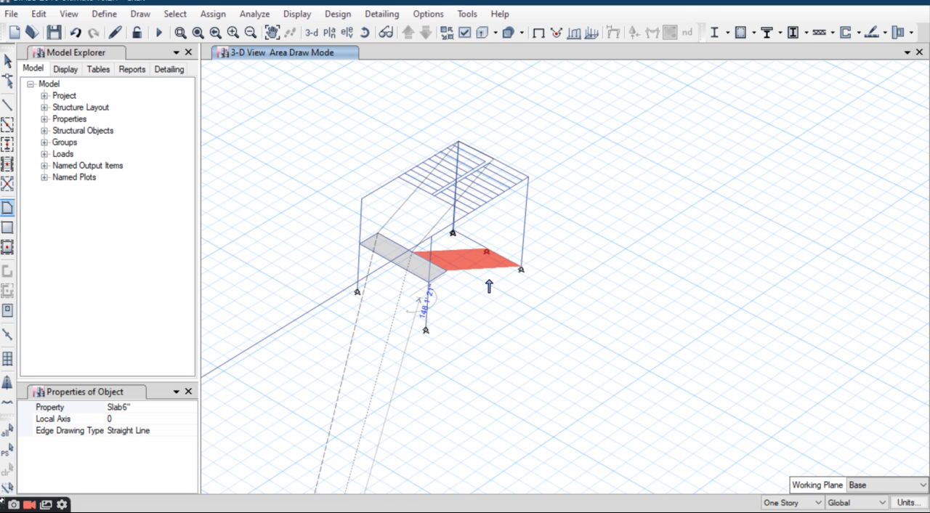
{"action": "scroll", "coordinate": [415, 249], "scroll_direction": "up", "scroll_amount": 4}
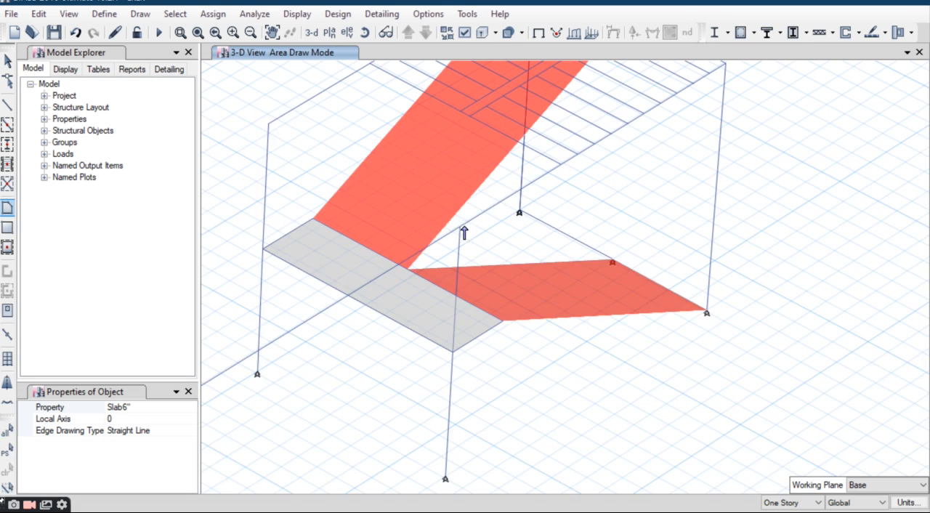
{"action": "middle_click_drag", "start_coordinate": [464, 229], "coordinate": [410, 329]}
Step: Select the imported tread lines of the southern flight at story level and display the Story1 plan view
{"action": "left_click", "coordinate": [7, 61]}
{"action": "left_click_drag", "start_coordinate": [623, 145], "coordinate": [582, 164]}
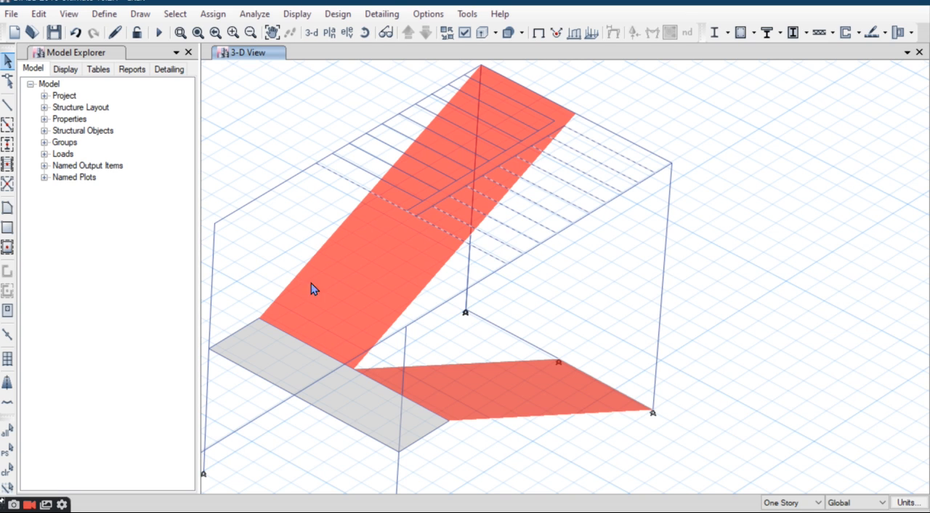
{"action": "left_click", "coordinate": [329, 32]}
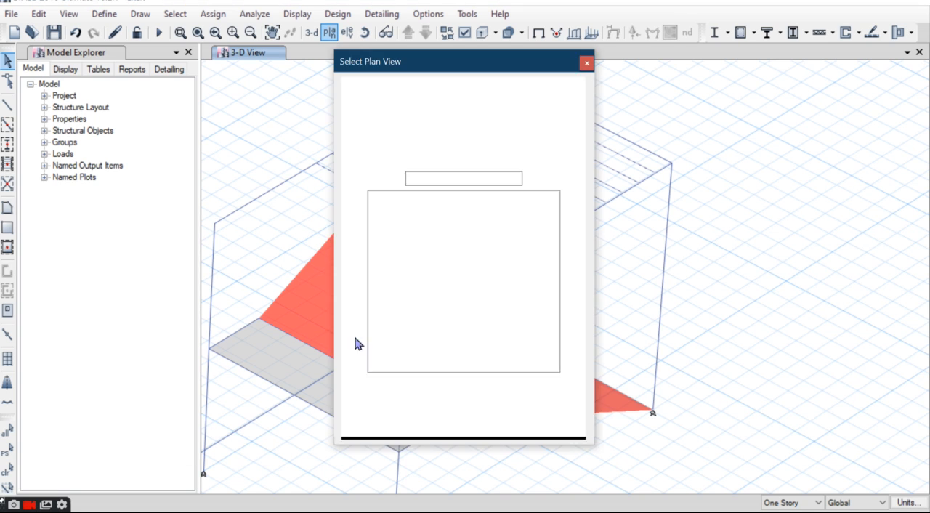
{"action": "left_click", "coordinate": [400, 226]}
{"action": "left_click", "coordinate": [404, 421]}
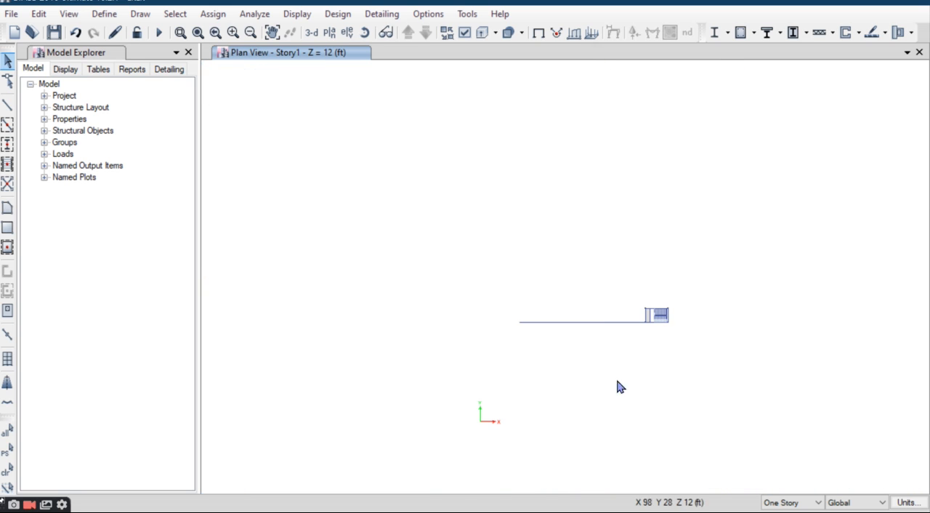
Step: Add the east staircase's remaining tread and divider lines to the selection and delete all of this imported stair linework
{"action": "scroll", "coordinate": [662, 320], "scroll_direction": "up", "scroll_amount": 4}
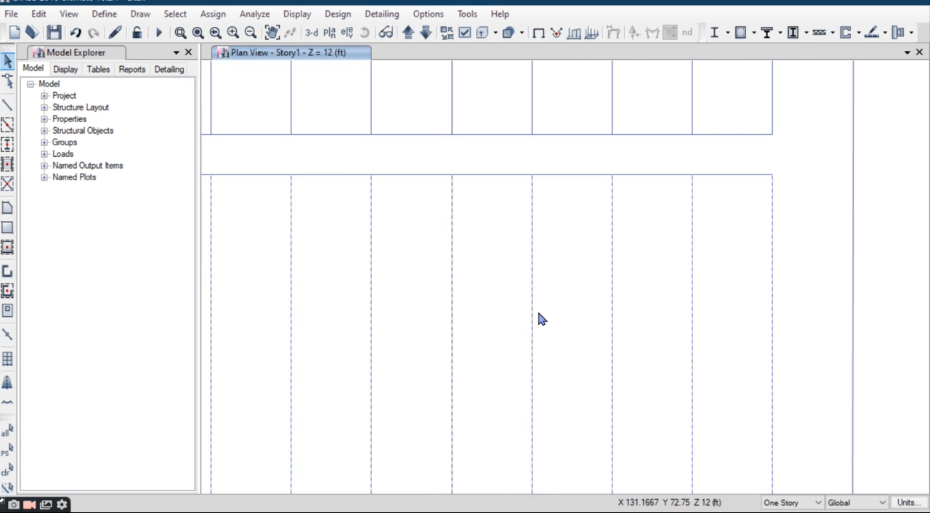
{"action": "scroll", "coordinate": [540, 317], "scroll_direction": "down", "scroll_amount": 1}
{"action": "scroll", "coordinate": [567, 285], "scroll_direction": "up", "scroll_amount": 3}
{"action": "left_click_drag", "start_coordinate": [388, 263], "coordinate": [592, 435]}
{"action": "left_click_drag", "start_coordinate": [692, 289], "coordinate": [481, 409]}
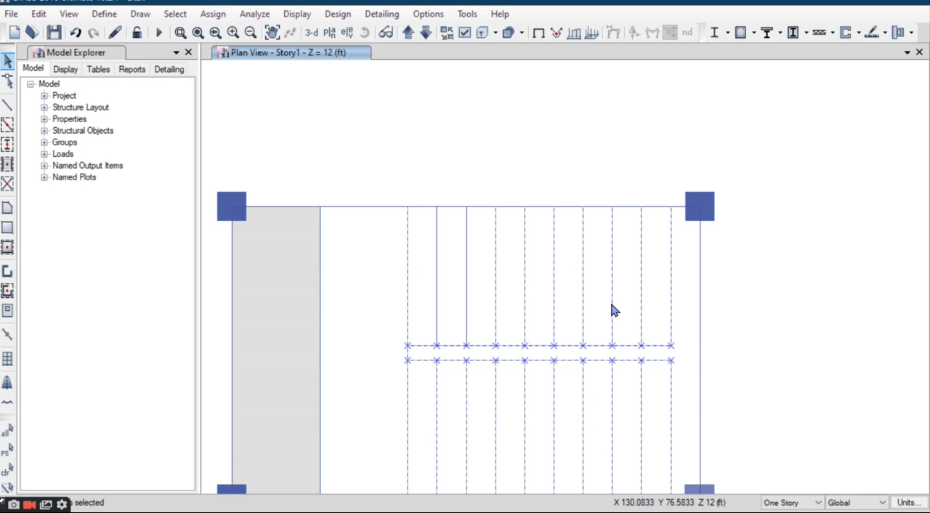
{"action": "left_click_drag", "start_coordinate": [508, 275], "coordinate": [399, 328]}
{"action": "scroll", "coordinate": [560, 330], "scroll_direction": "down", "scroll_amount": 3}
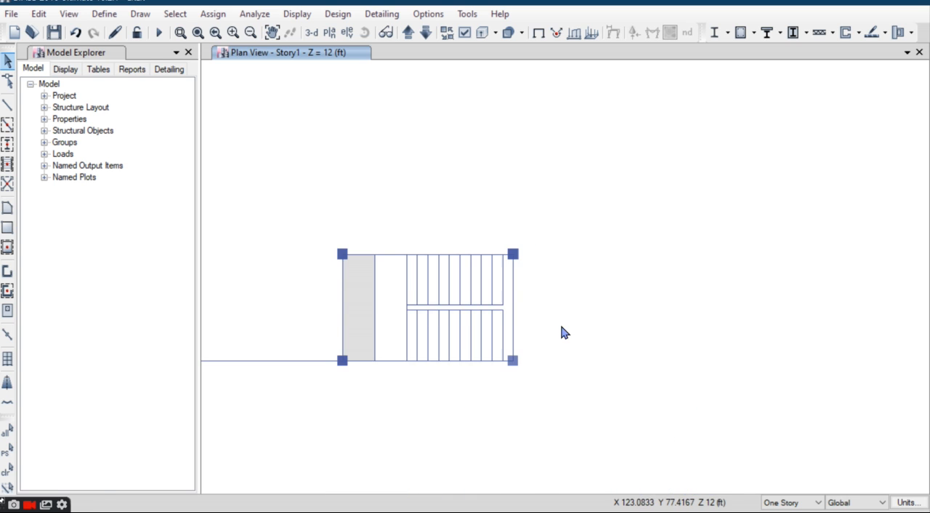
{"action": "left_click", "coordinate": [38, 13]}
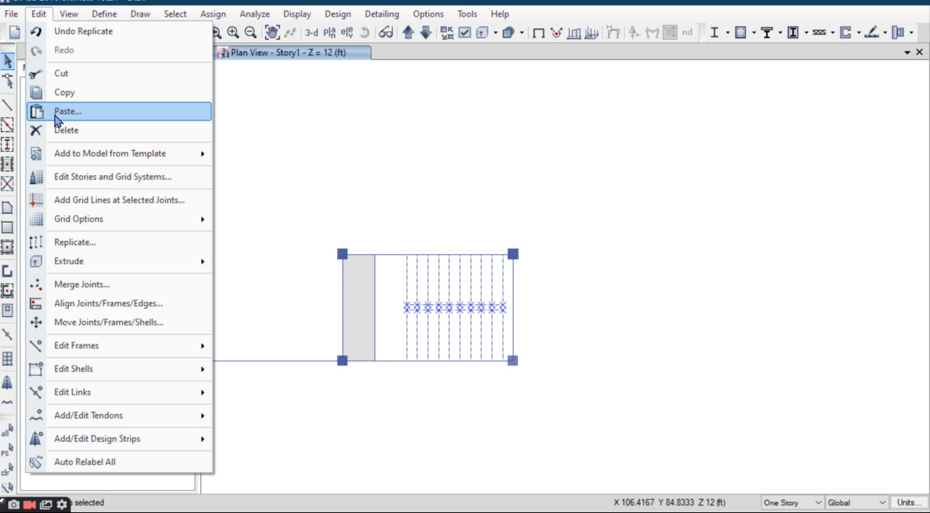
{"action": "left_click", "coordinate": [58, 131]}
Step: Show all of the model's objects again in the Story1 plan view
{"action": "scroll", "coordinate": [440, 210], "scroll_direction": "down", "scroll_amount": 3}
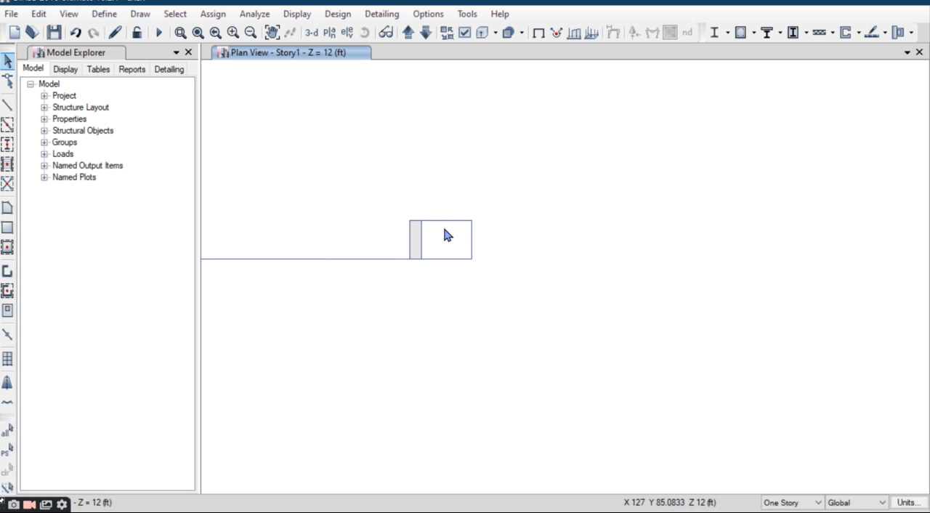
{"action": "middle_click_drag", "start_coordinate": [414, 325], "coordinate": [493, 329]}
{"action": "middle_click_drag", "start_coordinate": [259, 231], "coordinate": [462, 205]}
{"action": "scroll", "coordinate": [462, 205], "scroll_direction": "down", "scroll_amount": 3}
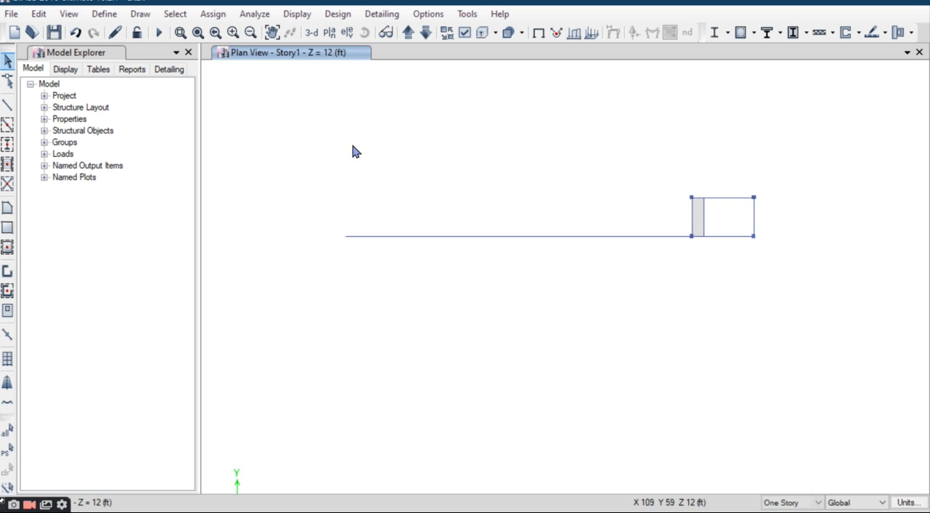
{"action": "right_click", "coordinate": [326, 159]}
{"action": "left_click", "coordinate": [354, 303]}
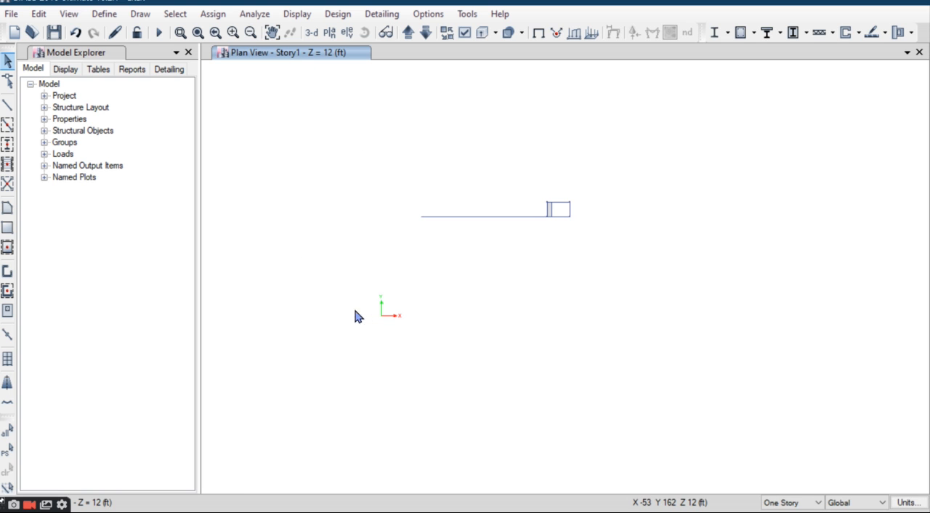
Step: Select the imported tread and divider lines of the west staircase in the Story1 plan and delete them
{"action": "scroll", "coordinate": [393, 208], "scroll_direction": "up", "scroll_amount": 5}
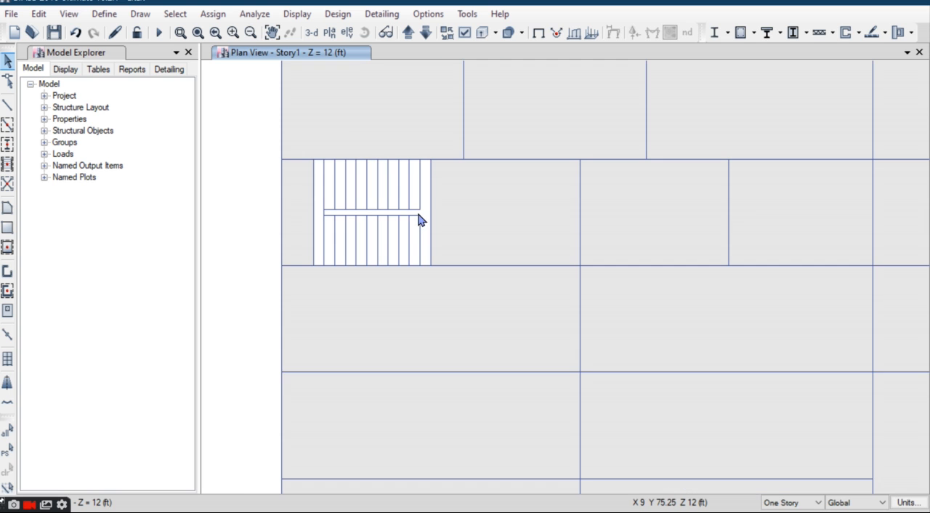
{"action": "left_click", "coordinate": [324, 251]}
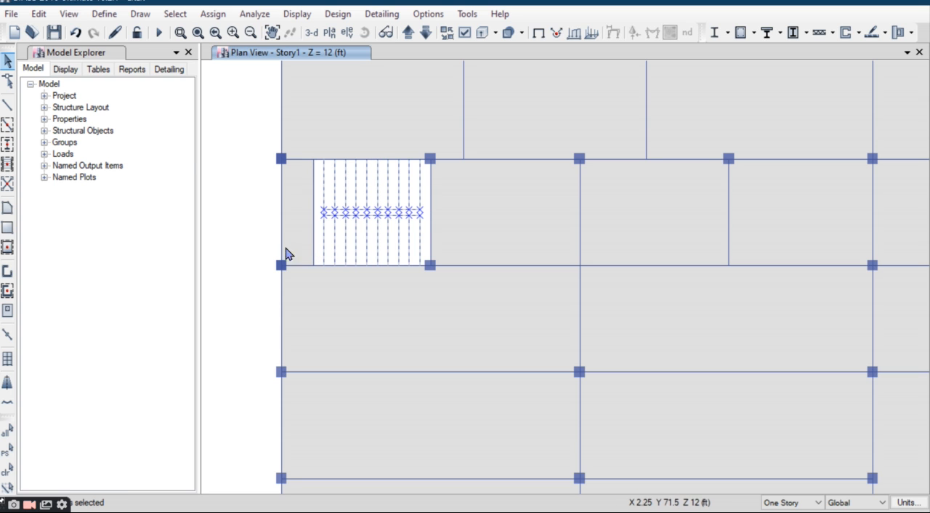
{"action": "left_click", "coordinate": [38, 14]}
{"action": "left_click", "coordinate": [104, 130]}
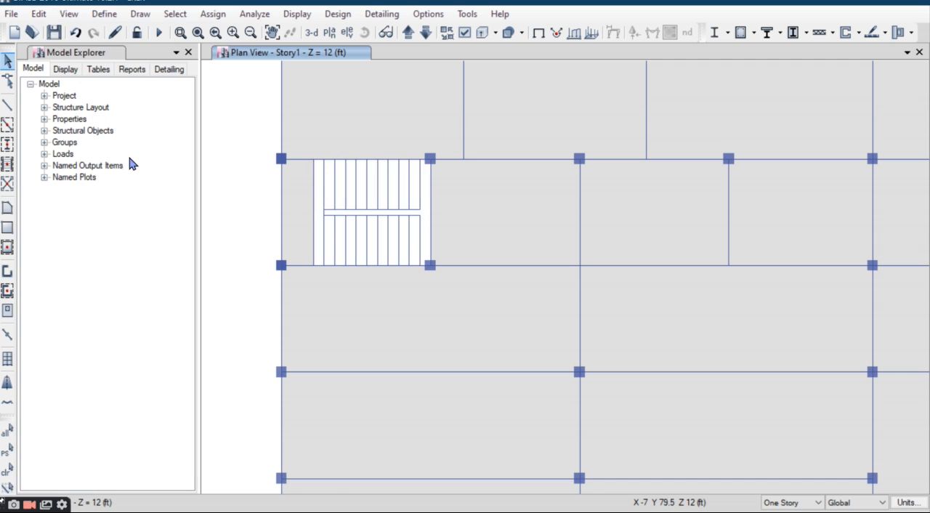
{"action": "scroll", "coordinate": [374, 207], "scroll_direction": "down", "scroll_amount": 3}
{"action": "middle_click_drag", "start_coordinate": [472, 216], "coordinate": [418, 251]}
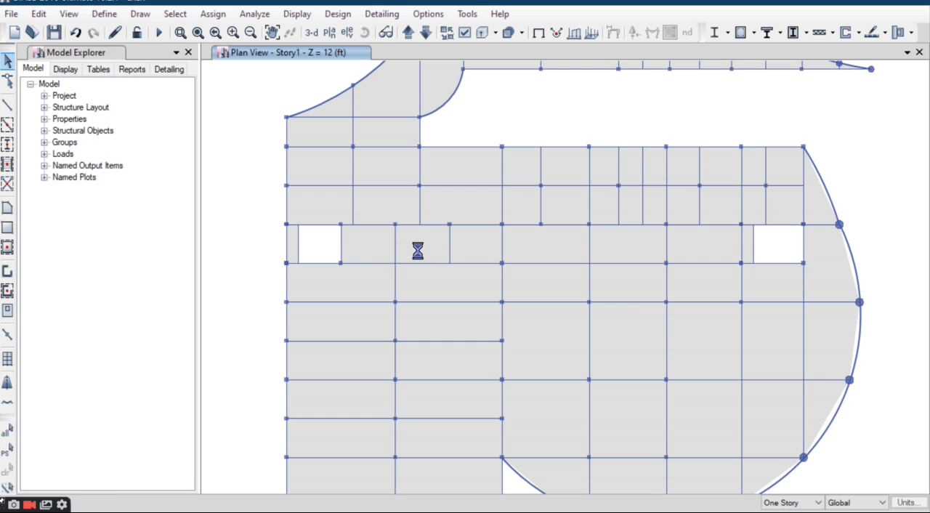
Step: Display the whole building in the 3-D view
{"action": "scroll", "coordinate": [418, 258], "scroll_direction": "down", "scroll_amount": 3}
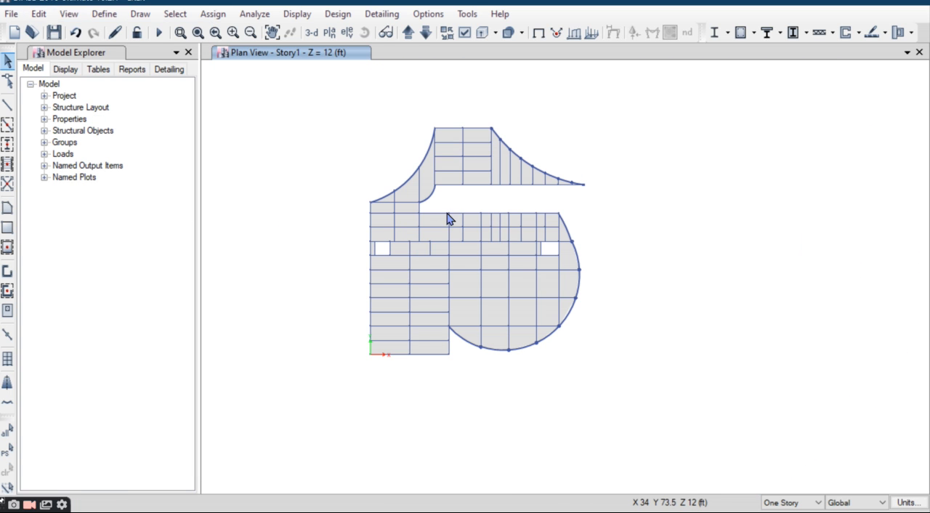
{"action": "left_click", "coordinate": [313, 40]}
{"action": "middle_click_drag", "start_coordinate": [618, 254], "coordinate": [532, 253], "text": "shift"}
{"action": "left_click", "coordinate": [213, 14]}
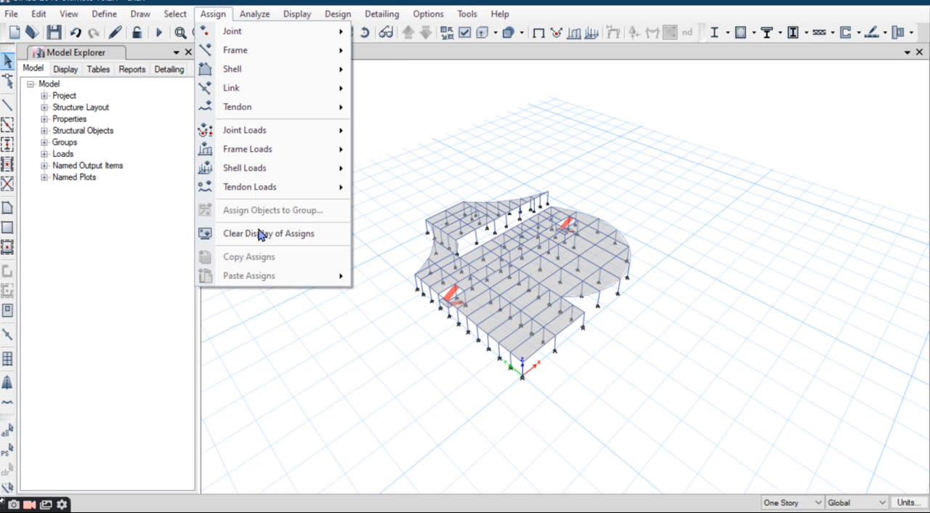
{"action": "mouse_move", "coordinate": [269, 168]}
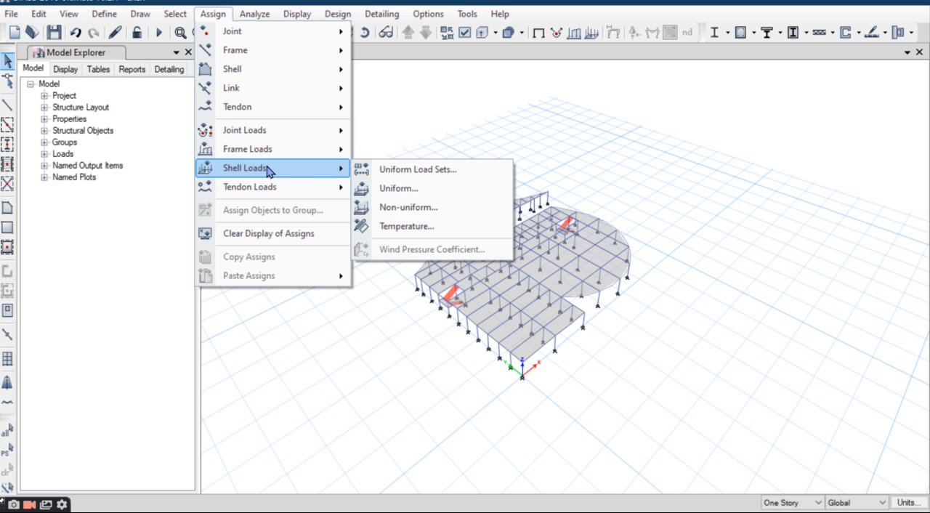
{"action": "left_click", "coordinate": [422, 191]}
{"action": "left_click_drag", "start_coordinate": [463, 157], "coordinate": [434, 133]}
{"action": "left_click", "coordinate": [450, 179]}
{"action": "left_click", "coordinate": [458, 189]}
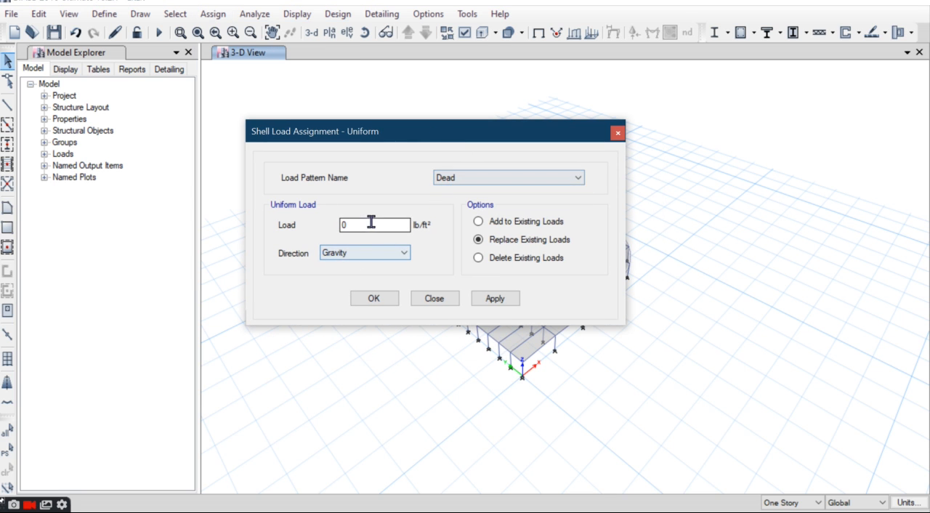
{"action": "left_click_drag", "start_coordinate": [478, 136], "coordinate": [439, 134]}
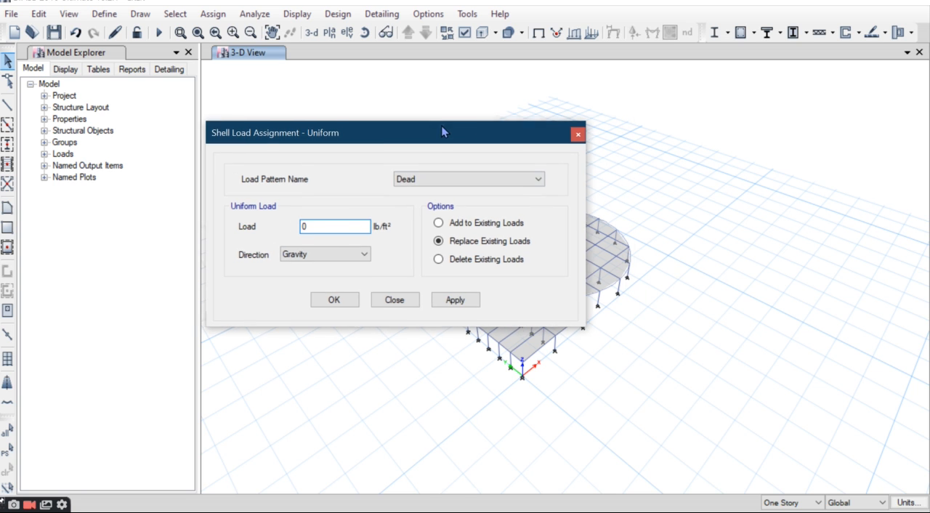
{"action": "left_click", "coordinate": [394, 299]}
Step: Set the model's consistent units to m for length, kN for force and C for temperature
{"action": "left_click", "coordinate": [909, 504]}
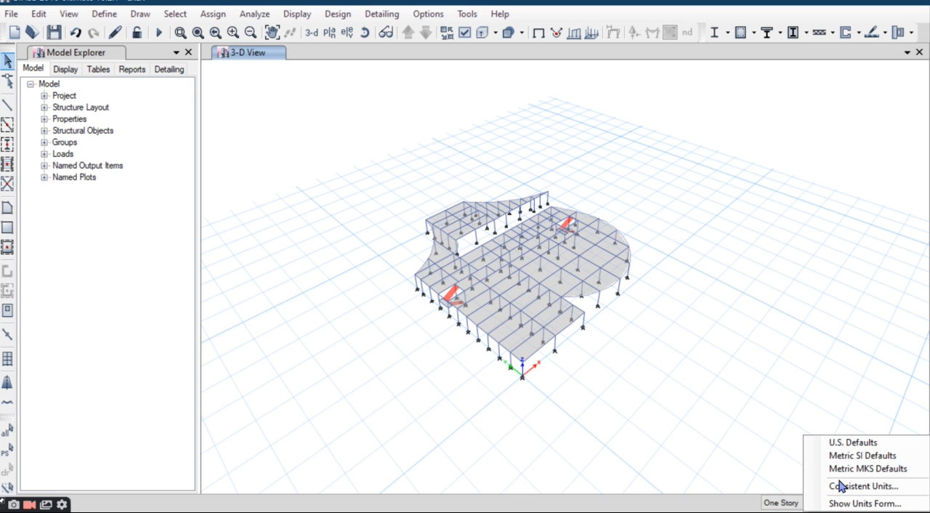
{"action": "left_click", "coordinate": [850, 487]}
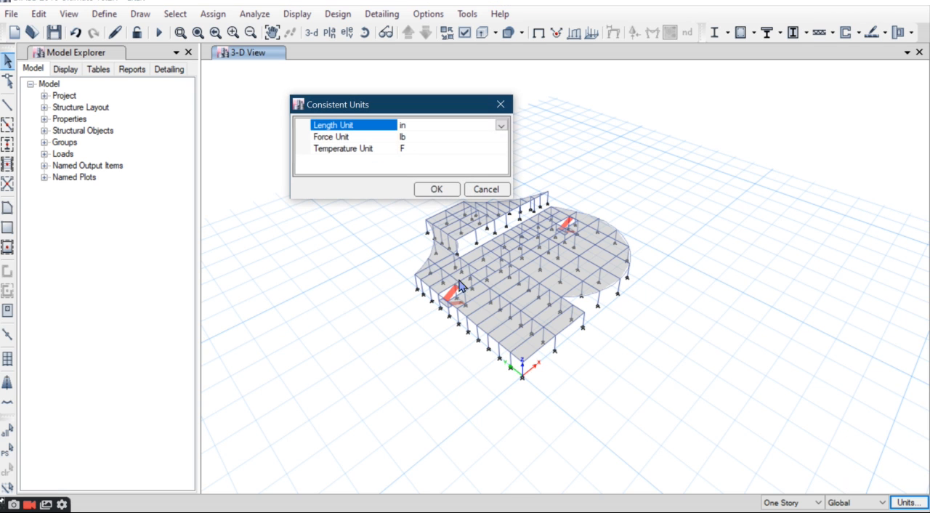
{"action": "left_click", "coordinate": [501, 127]}
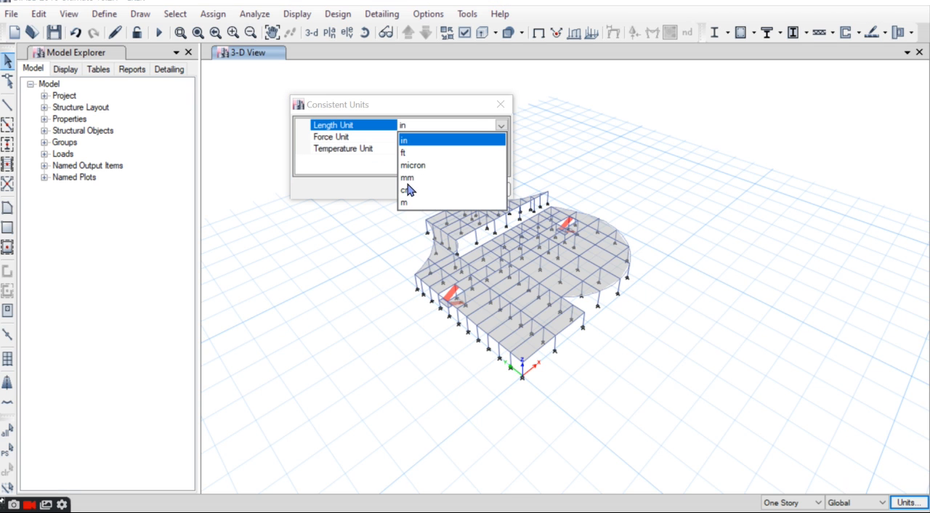
{"action": "left_click", "coordinate": [409, 203]}
{"action": "left_click", "coordinate": [435, 136]}
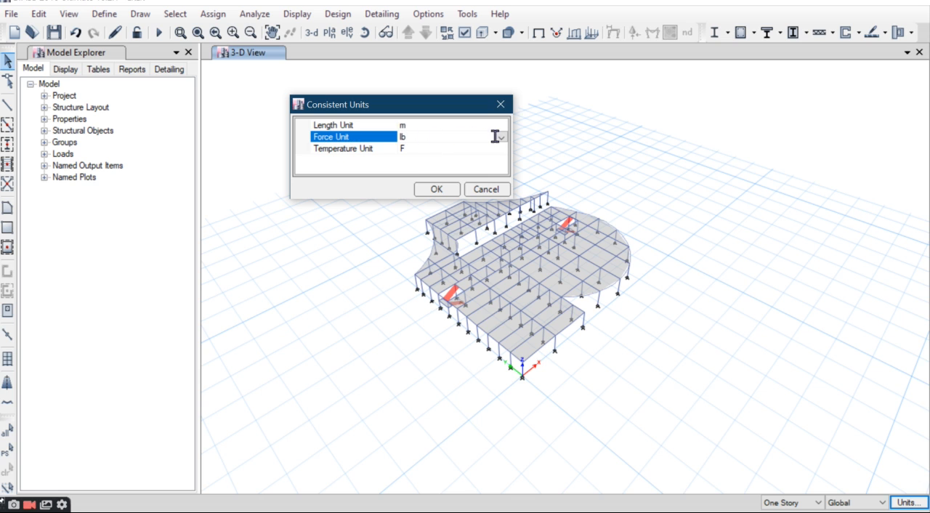
{"action": "left_click", "coordinate": [500, 138]}
{"action": "left_click", "coordinate": [407, 189]}
{"action": "left_click", "coordinate": [447, 149]}
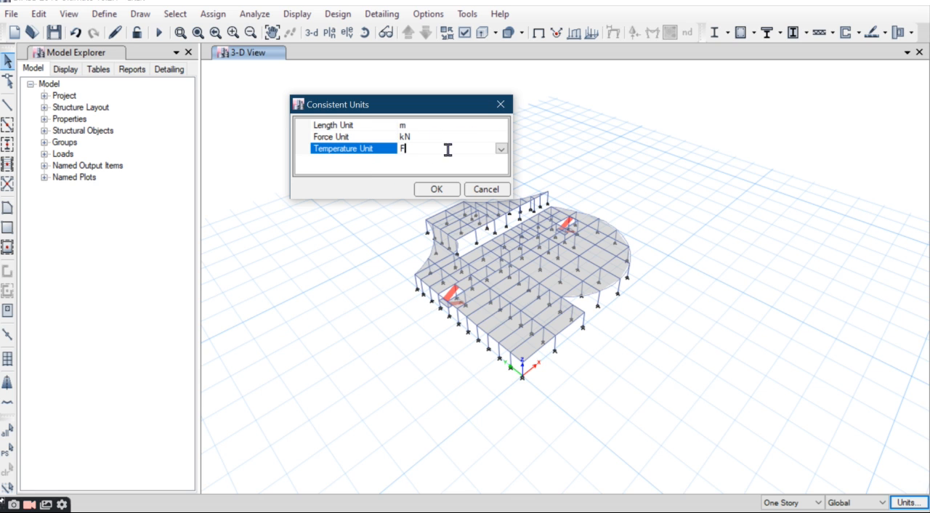
{"action": "left_click", "coordinate": [501, 149]}
{"action": "left_click", "coordinate": [418, 173]}
{"action": "left_click", "coordinate": [438, 190]}
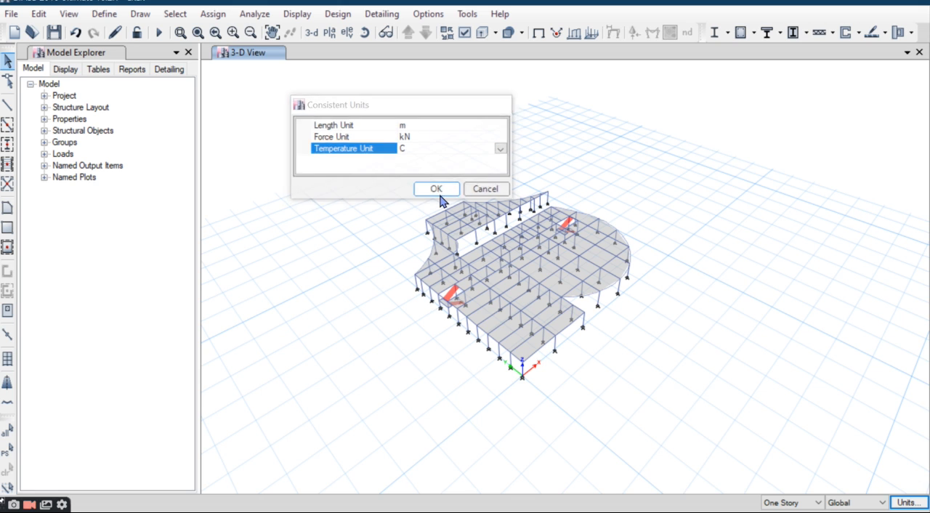
Step: Display the Story1 plan view
{"action": "scroll", "coordinate": [513, 270], "scroll_direction": "up", "scroll_amount": 4}
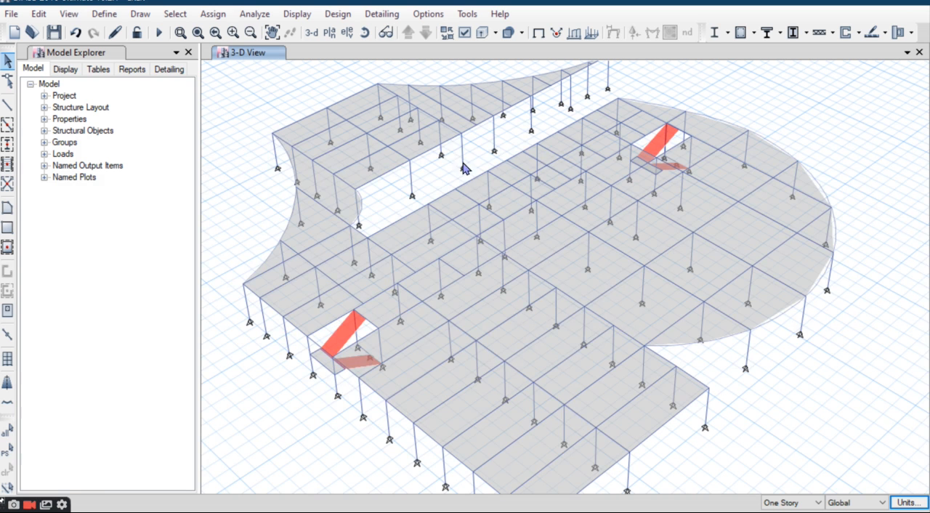
{"action": "left_click", "coordinate": [330, 32]}
{"action": "left_click", "coordinate": [382, 225]}
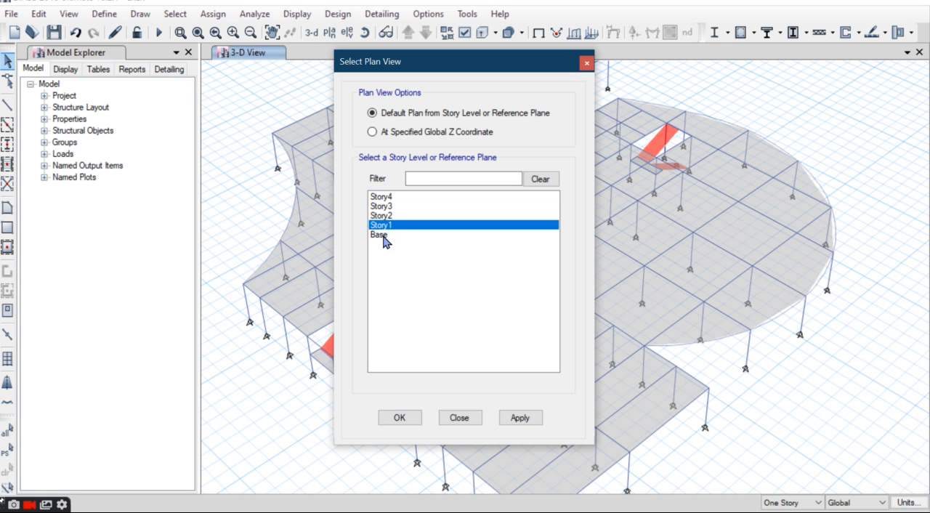
{"action": "left_click", "coordinate": [399, 418]}
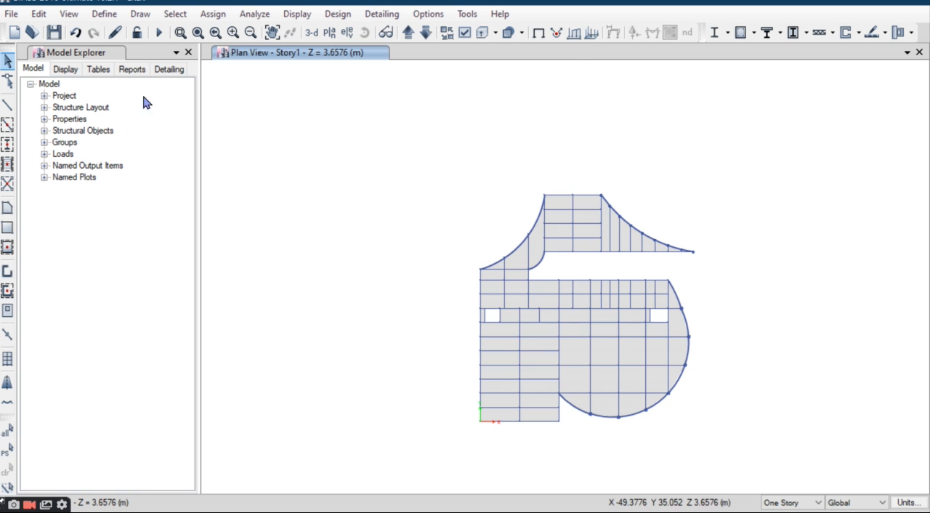
Step: Start a uniform shell load assignment for the Dead pattern with a gravity load of 1.5 kN/m²
{"action": "left_click", "coordinate": [211, 14]}
{"action": "mouse_move", "coordinate": [247, 168]}
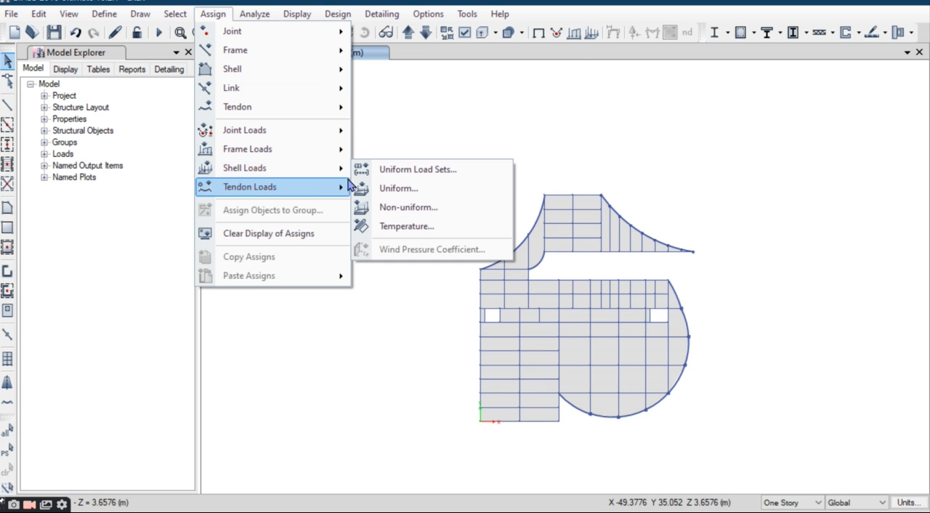
{"action": "left_click", "coordinate": [366, 190]}
{"action": "left_click_drag", "start_coordinate": [450, 140], "coordinate": [399, 102]}
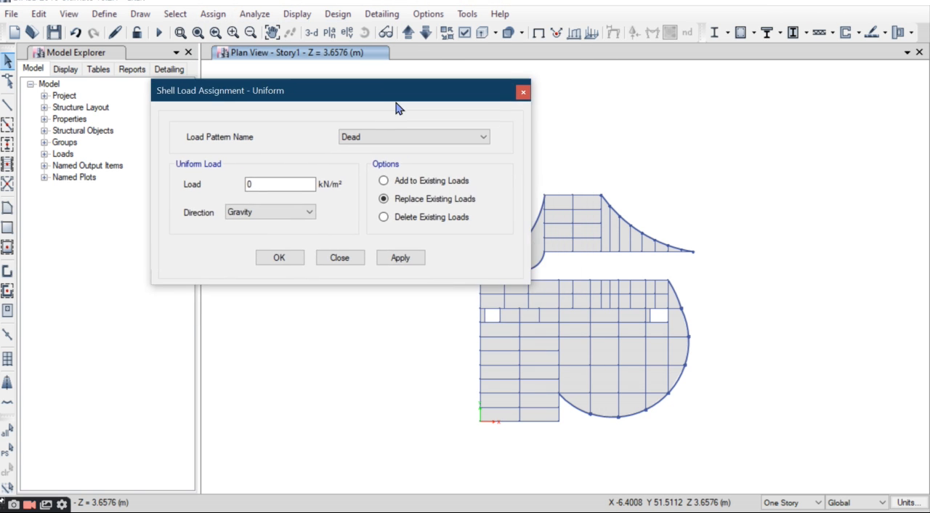
{"action": "double_click", "coordinate": [258, 185]}
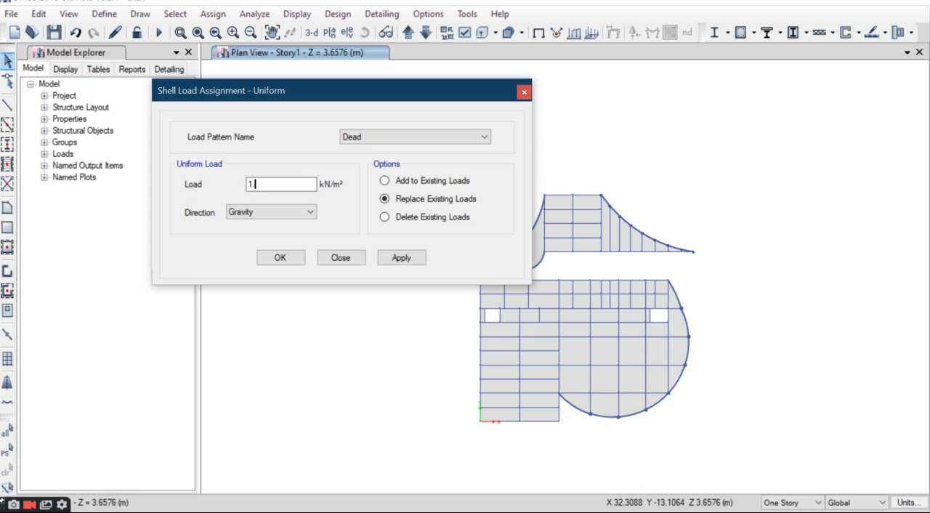
{"action": "left_click_drag", "start_coordinate": [411, 105], "coordinate": [274, 109]}
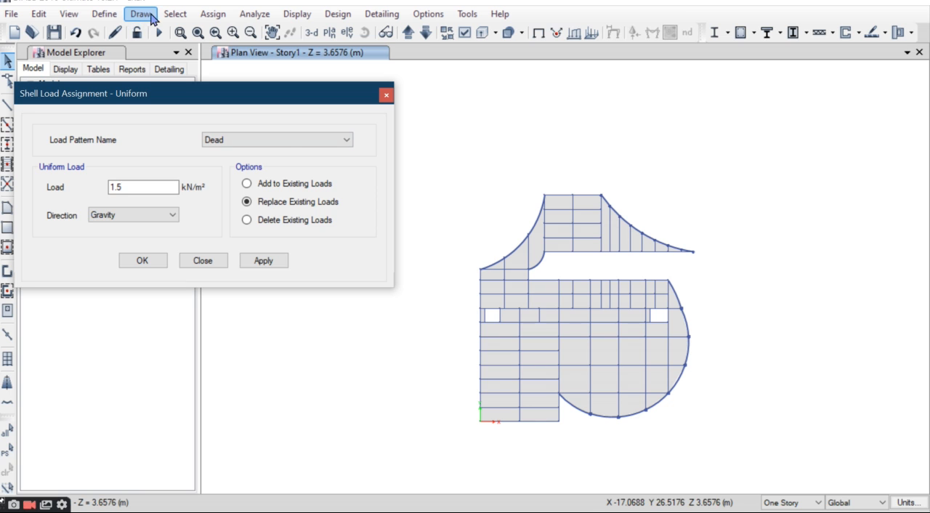
Step: Select all floor objects by object type and assign the 1.5 kN/m² uniform Dead load to them
{"action": "left_click", "coordinate": [180, 35]}
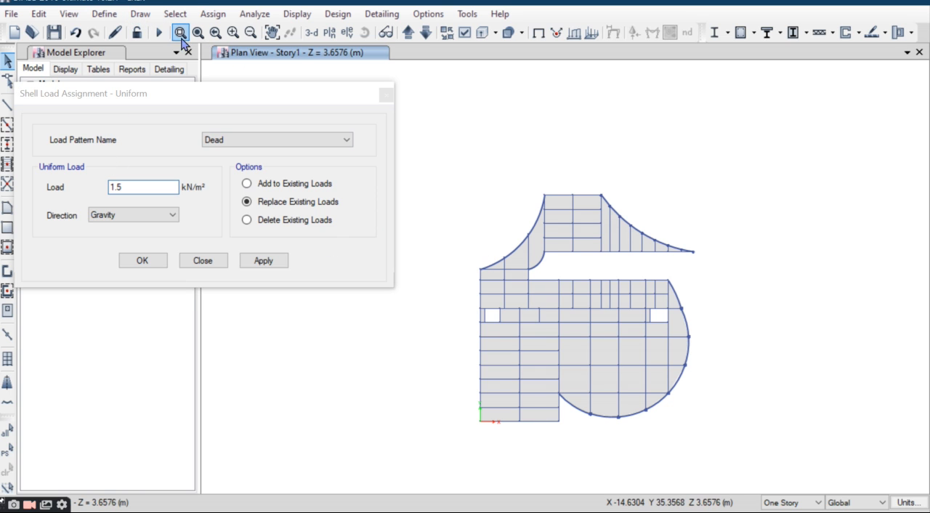
{"action": "left_click", "coordinate": [174, 14]}
{"action": "mouse_move", "coordinate": [210, 33]}
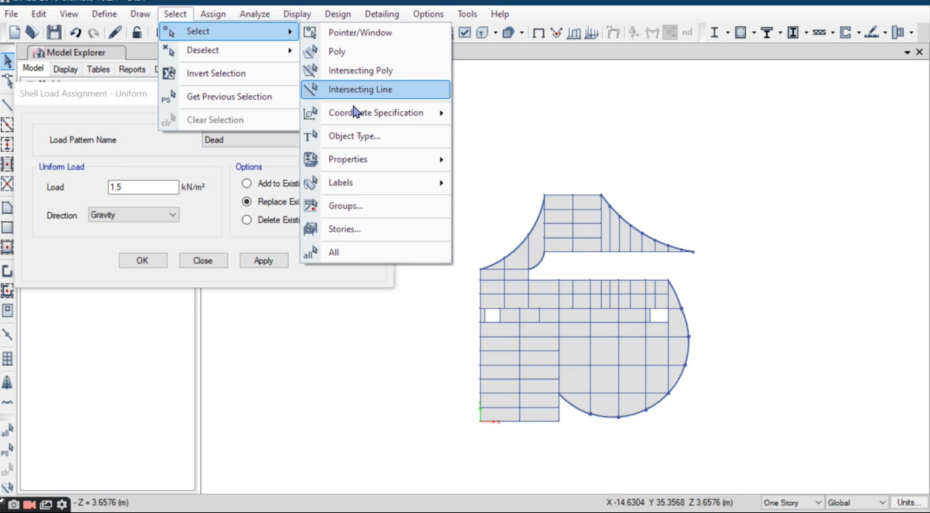
{"action": "left_click", "coordinate": [351, 135]}
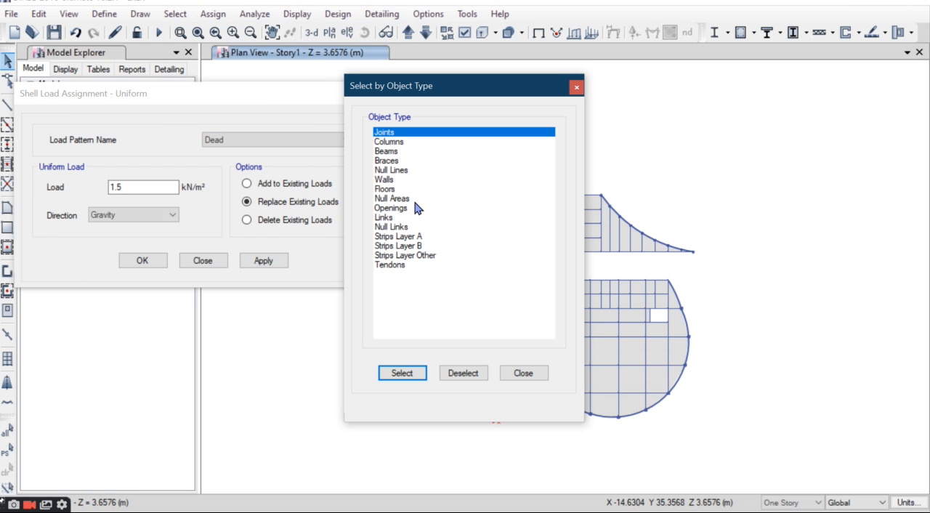
{"action": "left_click", "coordinate": [396, 190]}
{"action": "left_click", "coordinate": [420, 374]}
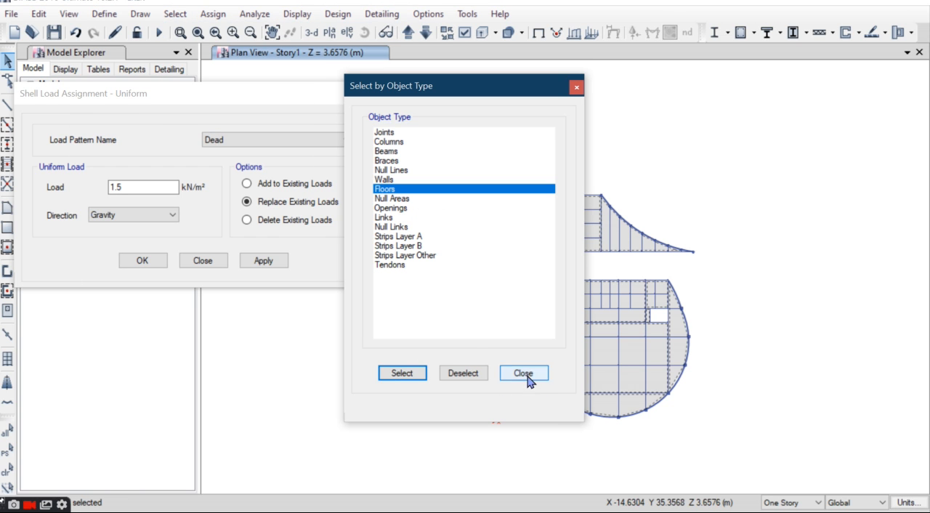
{"action": "left_click", "coordinate": [521, 374]}
{"action": "left_click", "coordinate": [266, 263]}
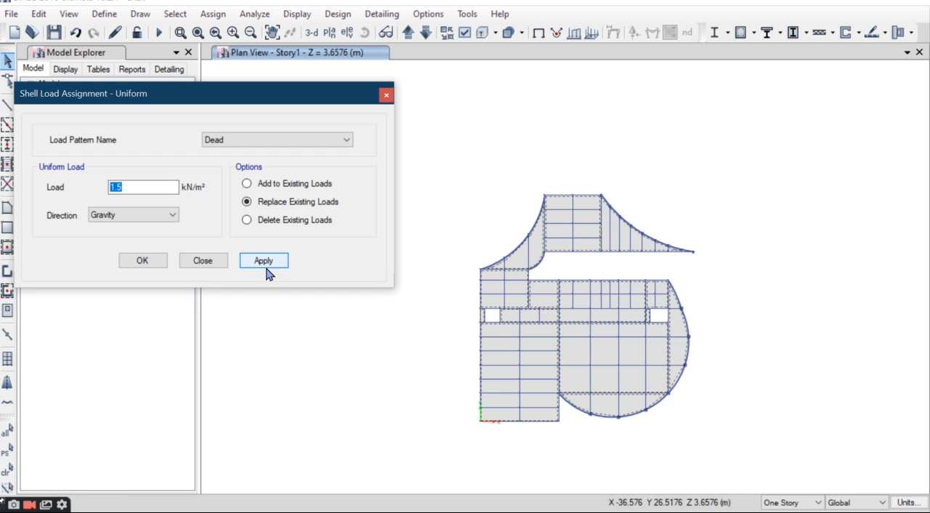
{"action": "left_click", "coordinate": [143, 260]}
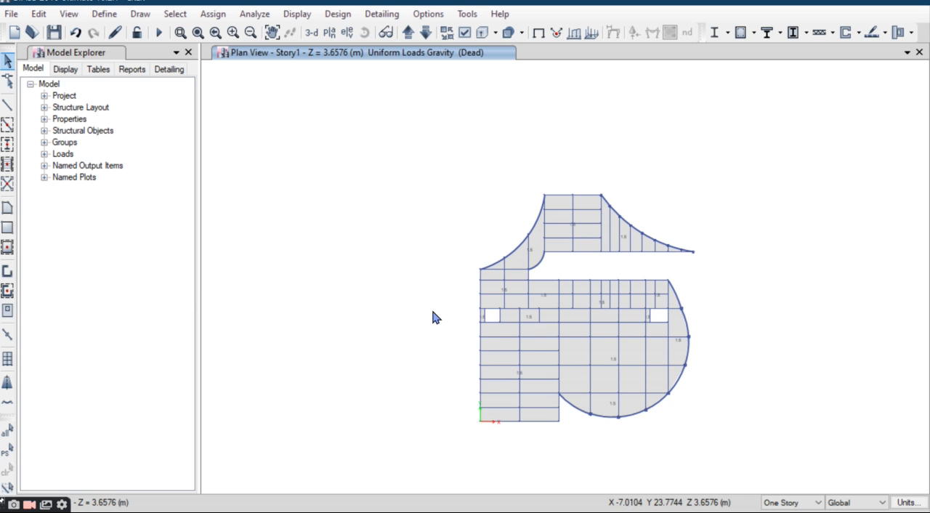
Step: Reselect the same floors and replace their uniform Dead load with 3 kN/m² in the gravity direction
{"action": "middle_click_drag", "start_coordinate": [610, 330], "coordinate": [577, 306]}
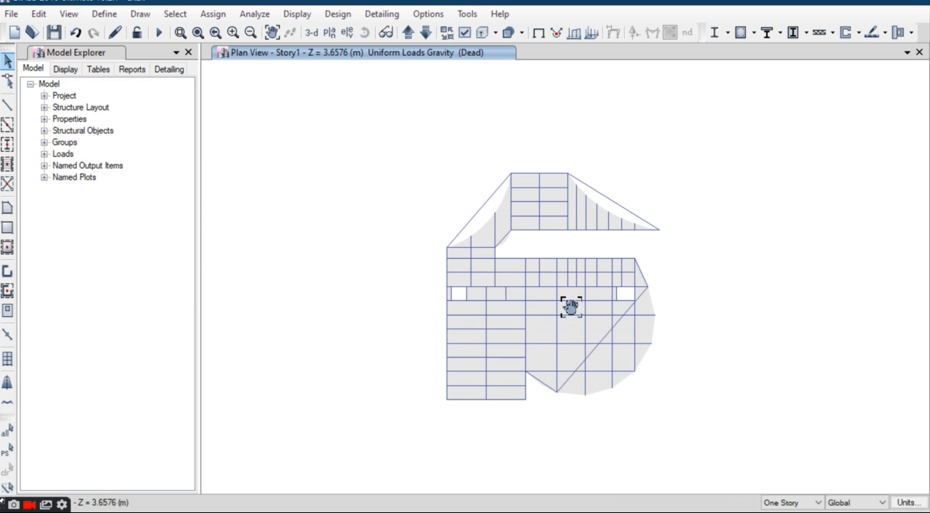
{"action": "left_click", "coordinate": [6, 450]}
{"action": "left_click", "coordinate": [213, 13]}
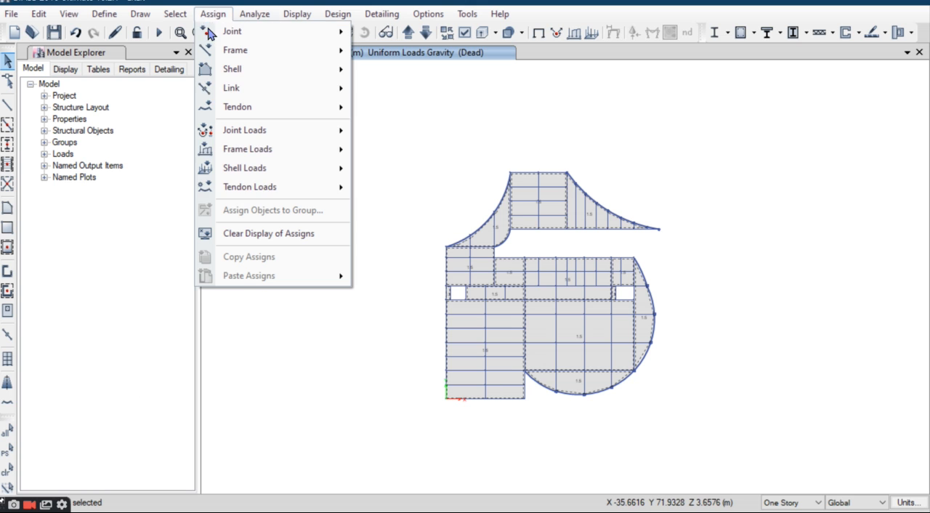
{"action": "mouse_move", "coordinate": [263, 180]}
{"action": "left_click", "coordinate": [383, 187]}
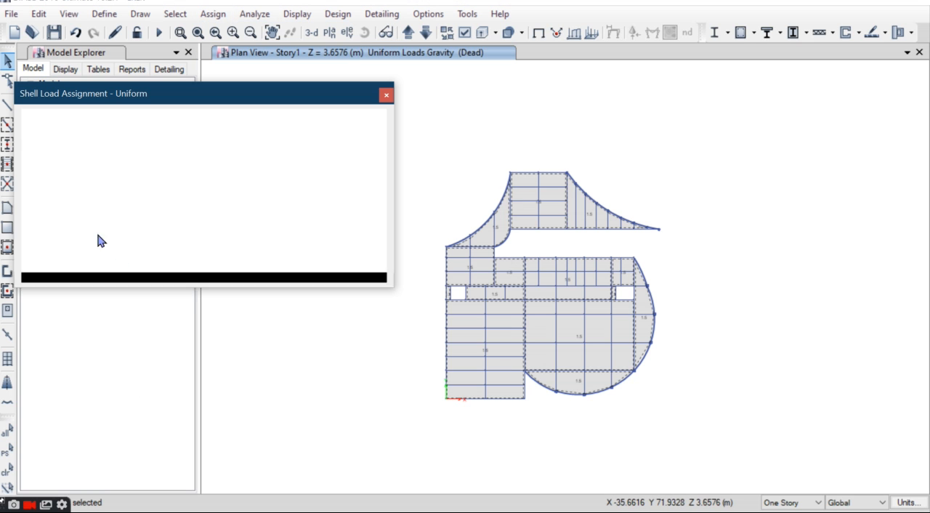
{"action": "left_click_drag", "start_coordinate": [156, 187], "coordinate": [53, 201]}
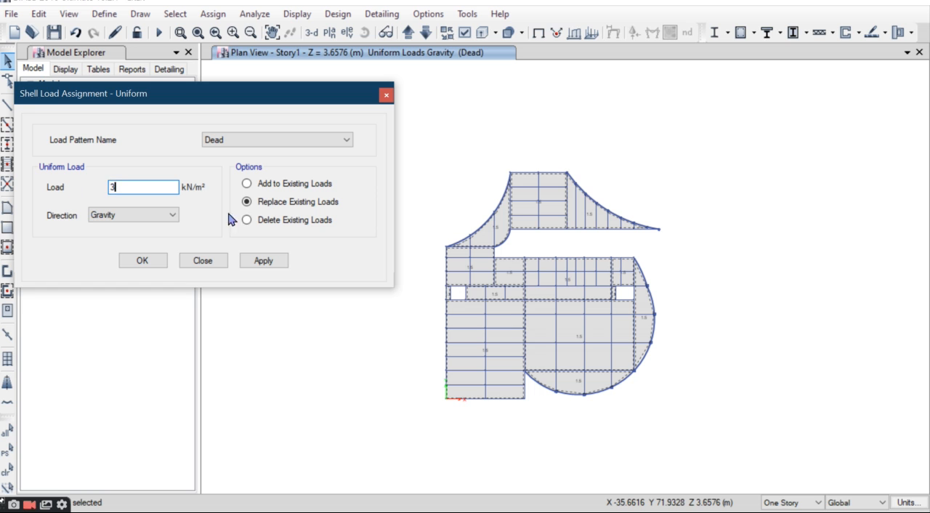
{"action": "left_click", "coordinate": [260, 260]}
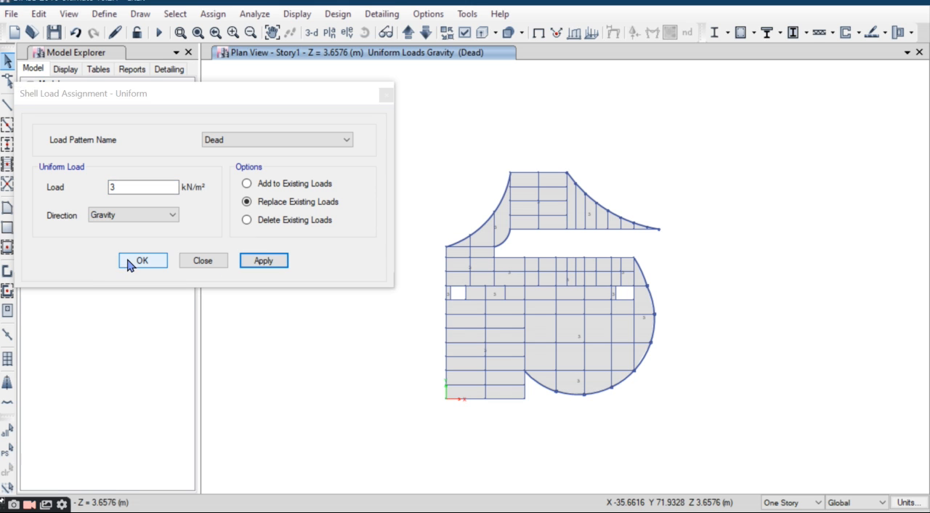
{"action": "key", "text": "Return"}
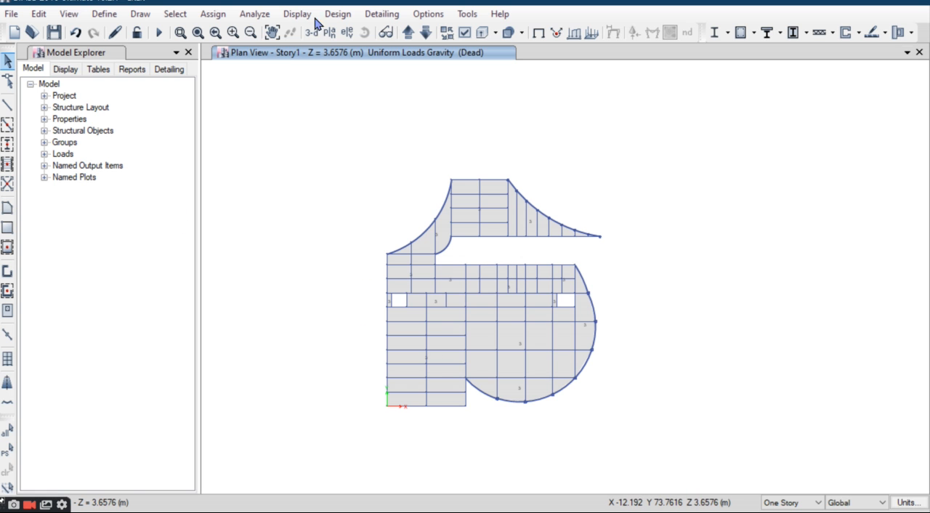
Step: In the 3-D view, clear the mistaken floor selection and select both stair flights of the staircase near the origin
{"action": "left_click", "coordinate": [311, 33]}
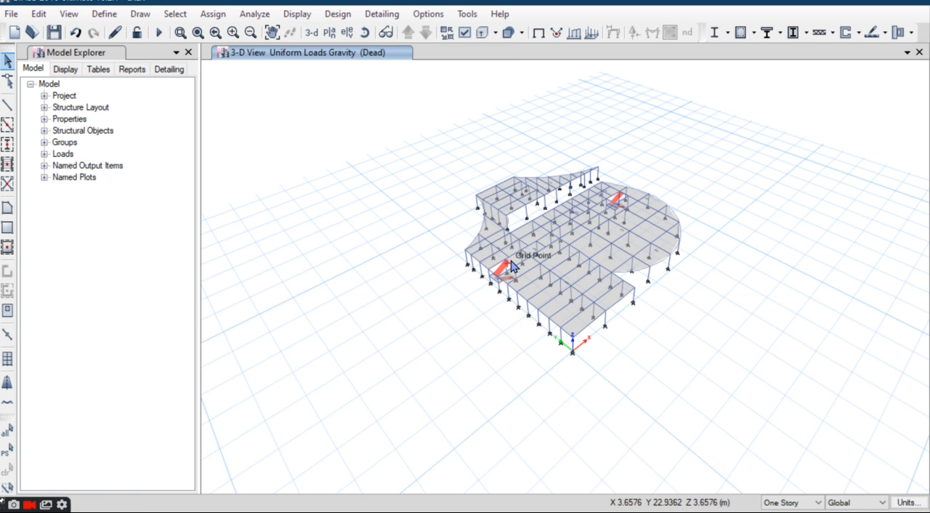
{"action": "scroll", "coordinate": [451, 314], "scroll_direction": "up", "scroll_amount": 5}
{"action": "scroll", "coordinate": [476, 292], "scroll_direction": "up", "scroll_amount": 5}
{"action": "left_click", "coordinate": [478, 281]}
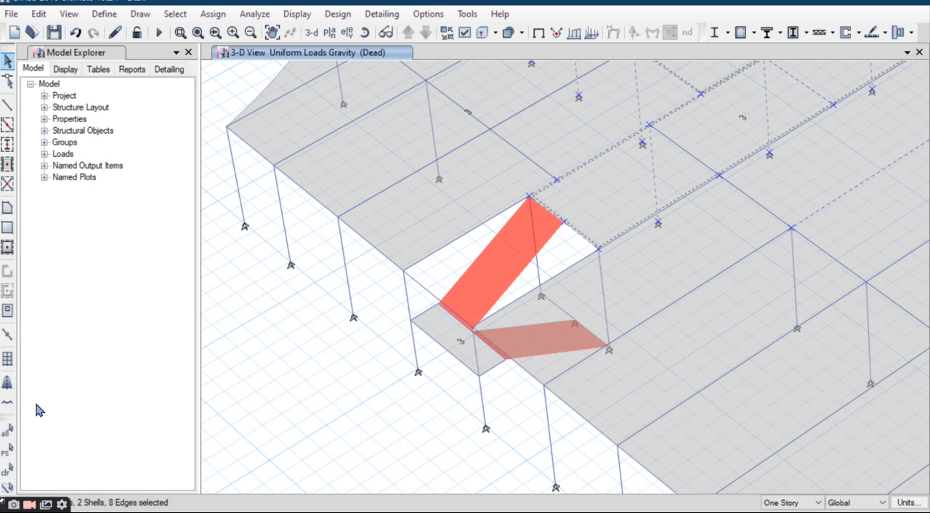
{"action": "left_click", "coordinate": [10, 471]}
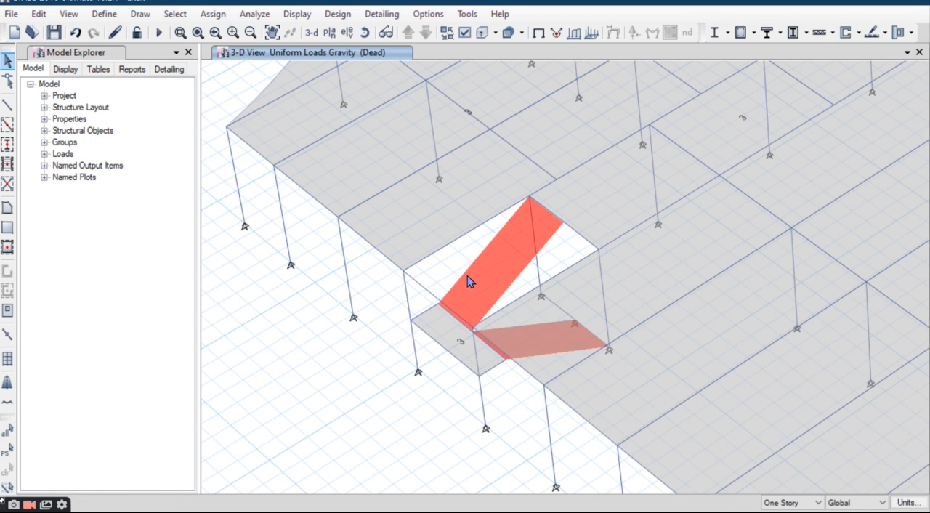
{"action": "scroll", "coordinate": [499, 318], "scroll_direction": "up", "scroll_amount": 3}
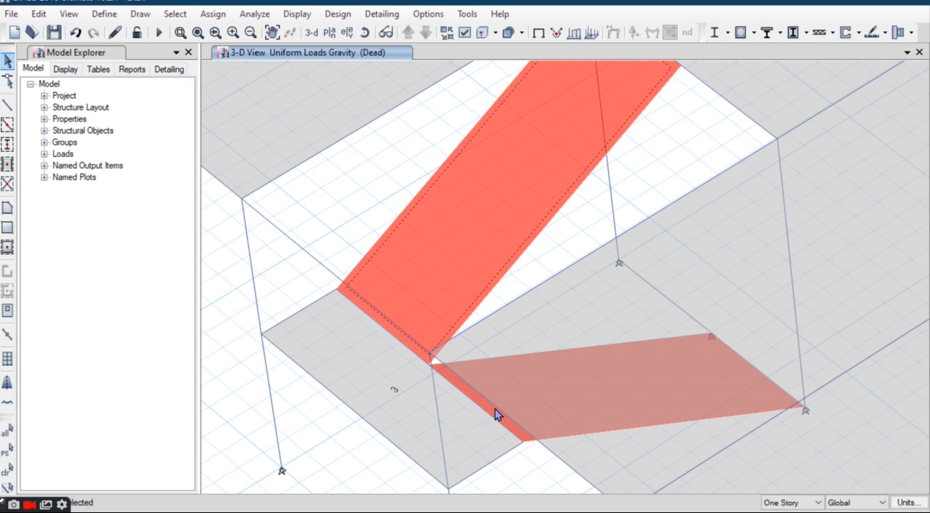
{"action": "scroll", "coordinate": [497, 414], "scroll_direction": "up", "scroll_amount": 3}
{"action": "scroll", "coordinate": [462, 386], "scroll_direction": "down", "scroll_amount": 10}
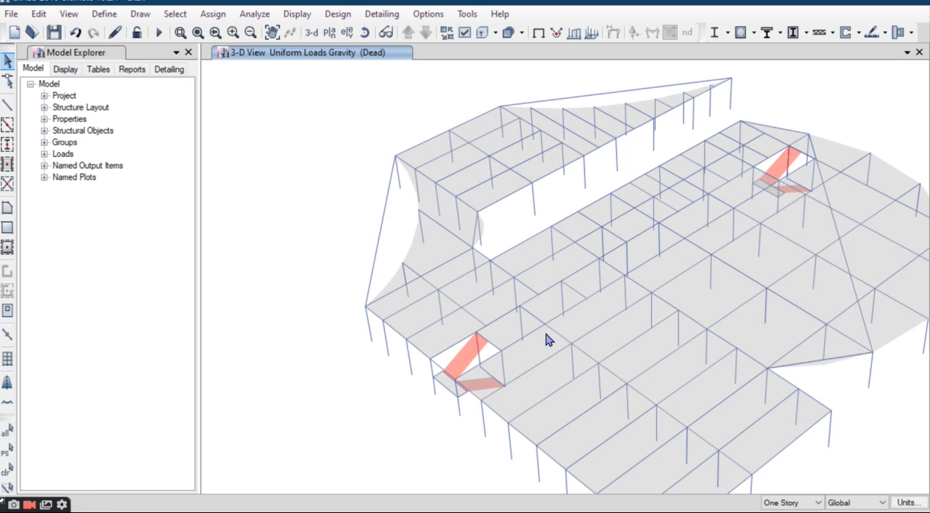
Step: Add both flights of the second staircase, beside the curved floor edge, to the selection
{"action": "middle_click_drag", "start_coordinate": [546, 338], "coordinate": [650, 270]}
{"action": "scroll", "coordinate": [598, 281], "scroll_direction": "up", "scroll_amount": 8}
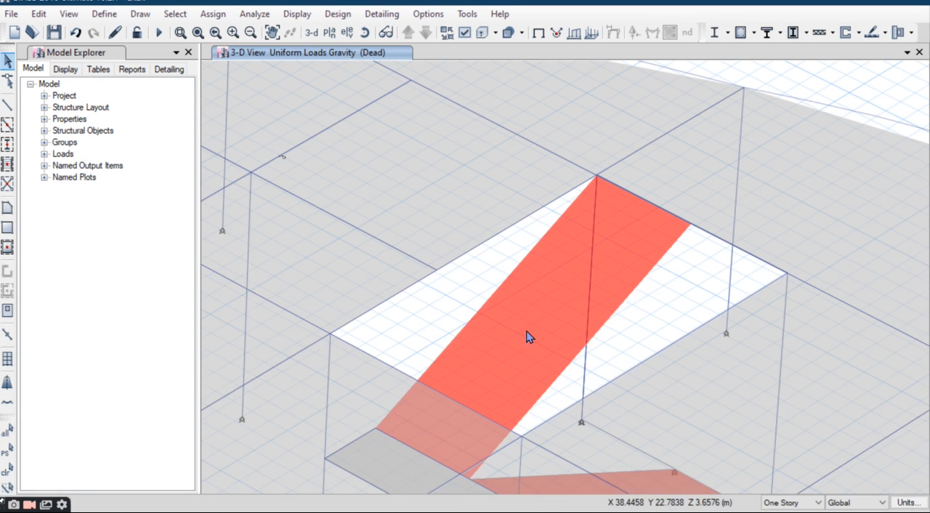
{"action": "left_click", "coordinate": [599, 283]}
{"action": "scroll", "coordinate": [467, 82], "scroll_direction": "down", "scroll_amount": 5}
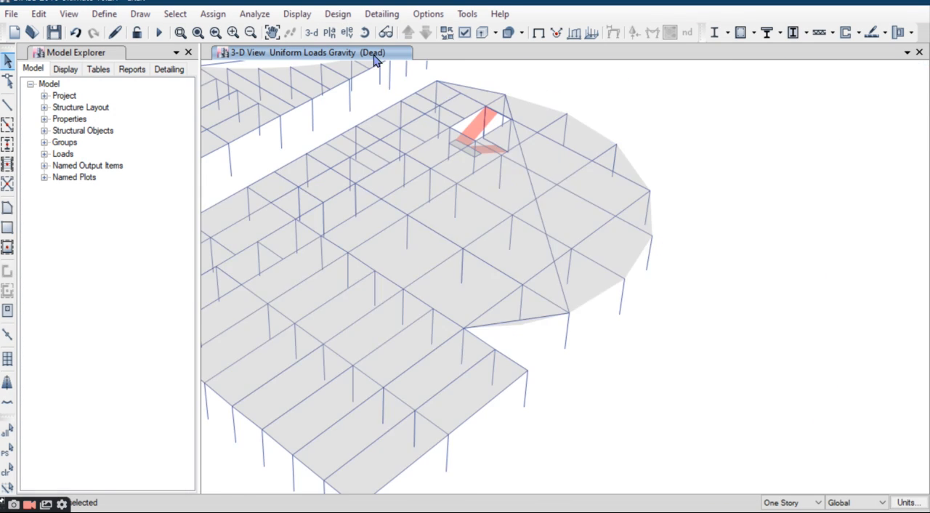
{"action": "scroll", "coordinate": [725, 362], "scroll_direction": "up", "scroll_amount": 3}
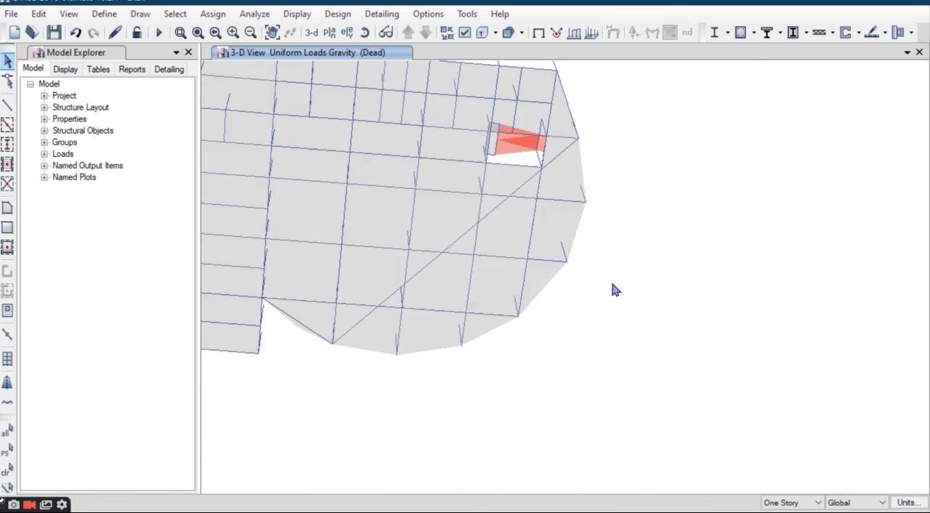
{"action": "scroll", "coordinate": [506, 152], "scroll_direction": "up", "scroll_amount": 4}
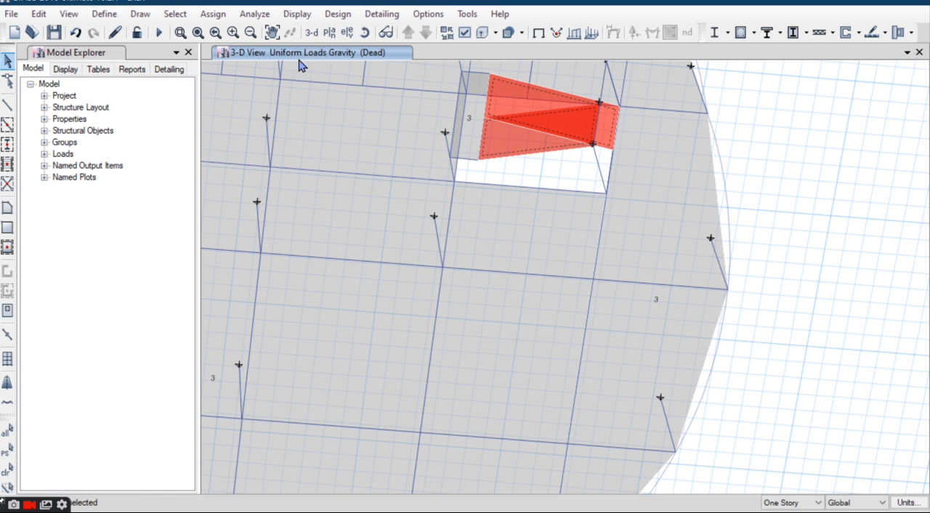
Step: Assign a uniform Dead load of 2 kN/m² in the gravity direction to the selected stair flights, replacing existing loads
{"action": "left_click", "coordinate": [313, 35]}
{"action": "left_click", "coordinate": [213, 13]}
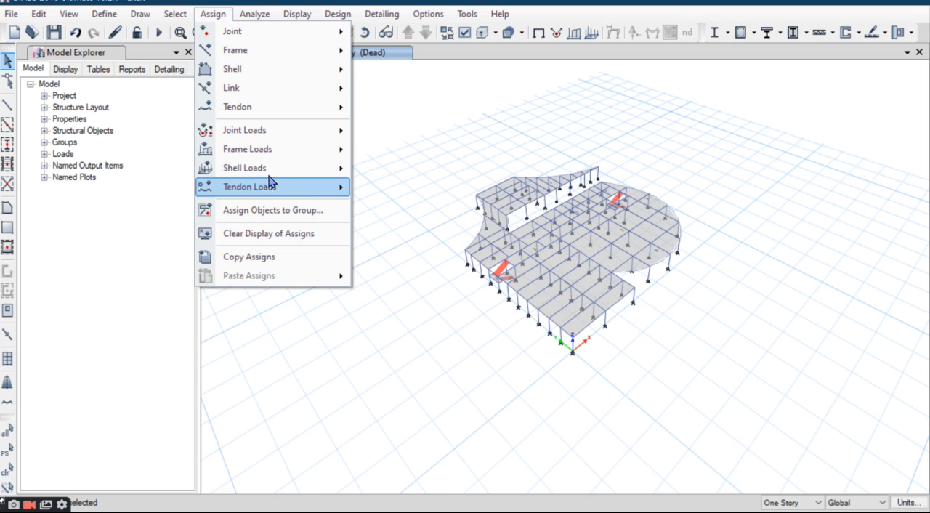
{"action": "mouse_move", "coordinate": [306, 168]}
{"action": "left_click", "coordinate": [400, 188]}
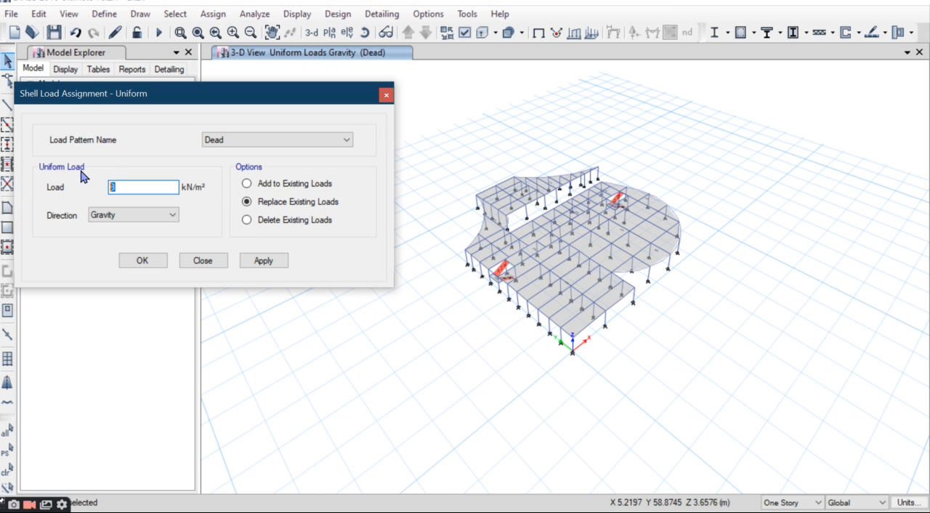
{"action": "left_click", "coordinate": [311, 139]}
{"action": "left_click", "coordinate": [247, 159]}
{"action": "left_click_drag", "start_coordinate": [287, 91], "coordinate": [356, 70]}
{"action": "left_click", "coordinate": [297, 121]}
{"action": "left_click", "coordinate": [297, 121]}
{"action": "left_click", "coordinate": [298, 121]}
{"action": "left_click", "coordinate": [283, 133]}
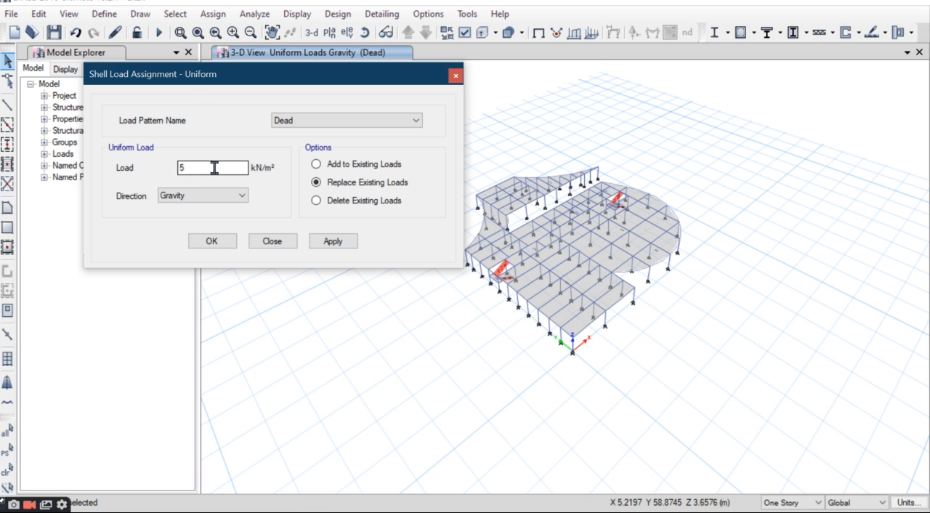
{"action": "left_click", "coordinate": [347, 243]}
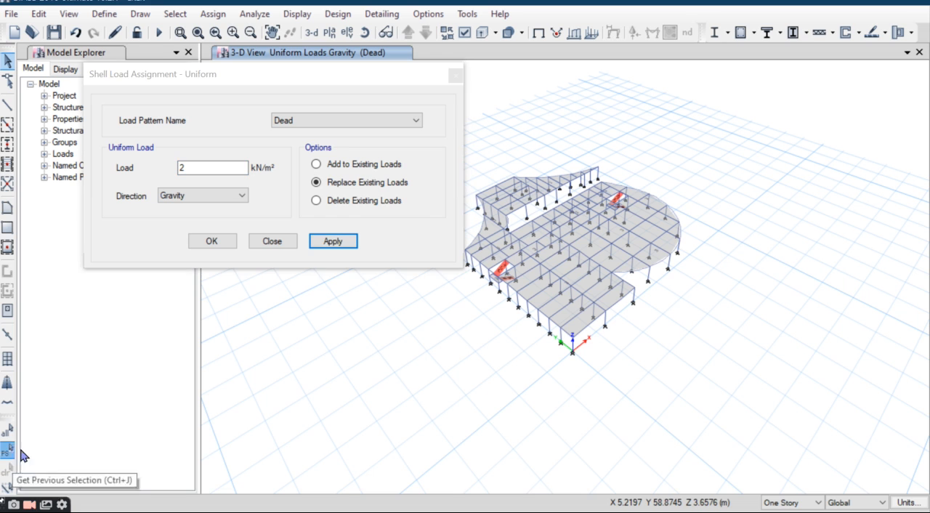
Step: Reselect the same stair flights and assign a uniform Live load of 5 kN/m² in the gravity direction
{"action": "left_click", "coordinate": [327, 123]}
{"action": "left_click", "coordinate": [313, 143]}
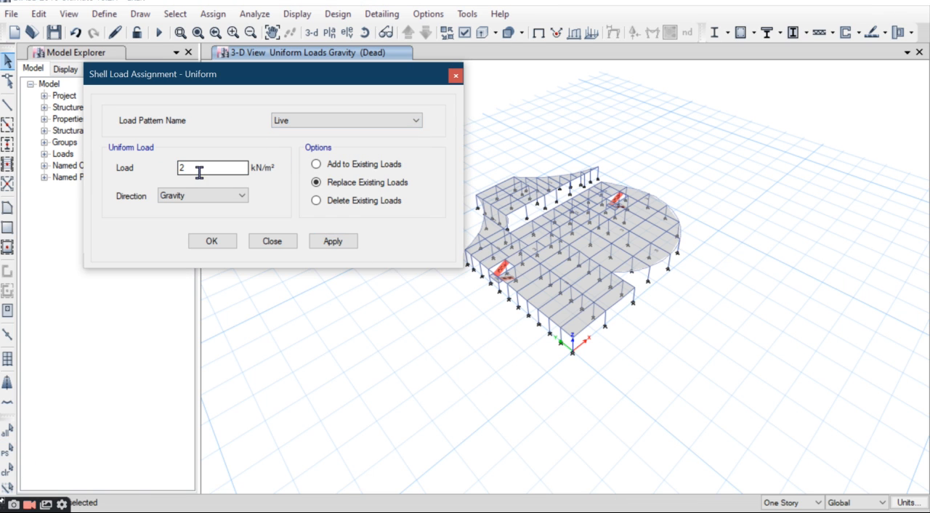
{"action": "type", "text": "5"}
{"action": "mouse_move", "coordinate": [291, 79]}
{"action": "left_mouse_down"}
{"action": "mouse_move", "coordinate": [284, 105]}
{"action": "mouse_move", "coordinate": [334, 102]}
{"action": "mouse_move", "coordinate": [305, 81]}
{"action": "left_mouse_up"}
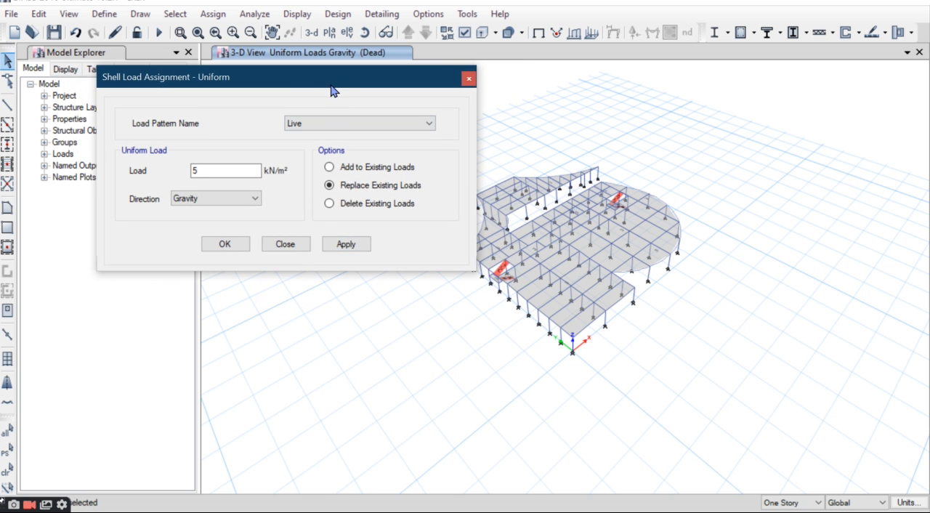
{"action": "left_click_drag", "start_coordinate": [331, 85], "coordinate": [320, 86]}
{"action": "left_click", "coordinate": [327, 245]}
{"action": "left_click", "coordinate": [216, 245]}
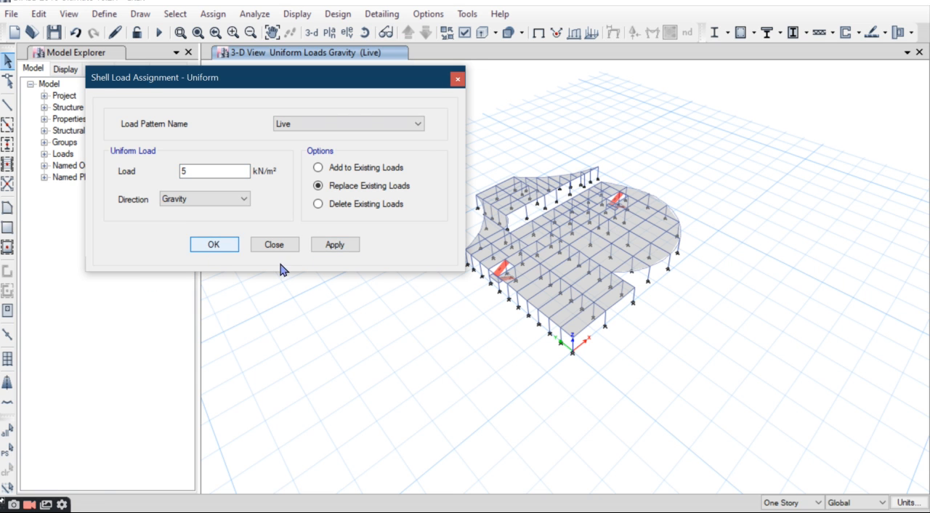
Step: Select the landing slab of the staircase near the origin
{"action": "scroll", "coordinate": [510, 282], "scroll_direction": "up", "scroll_amount": 6}
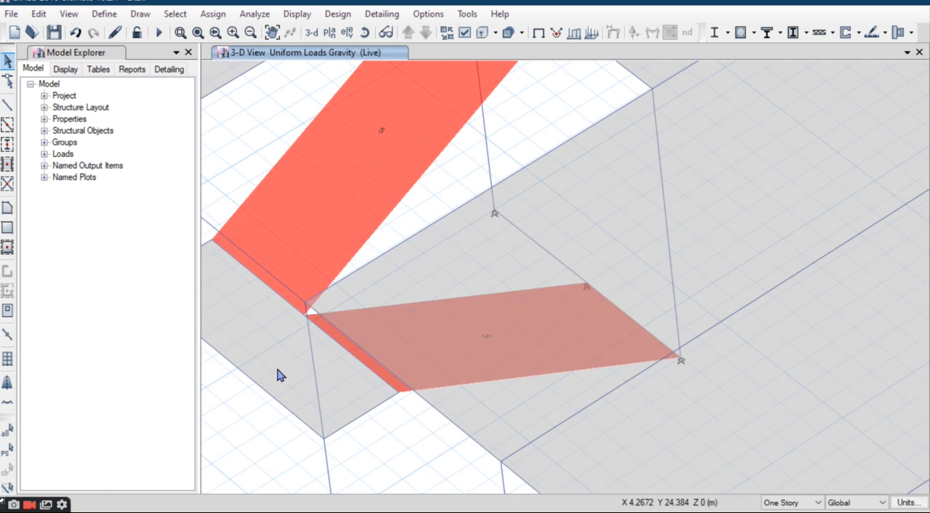
{"action": "scroll", "coordinate": [342, 300], "scroll_direction": "down", "scroll_amount": 4}
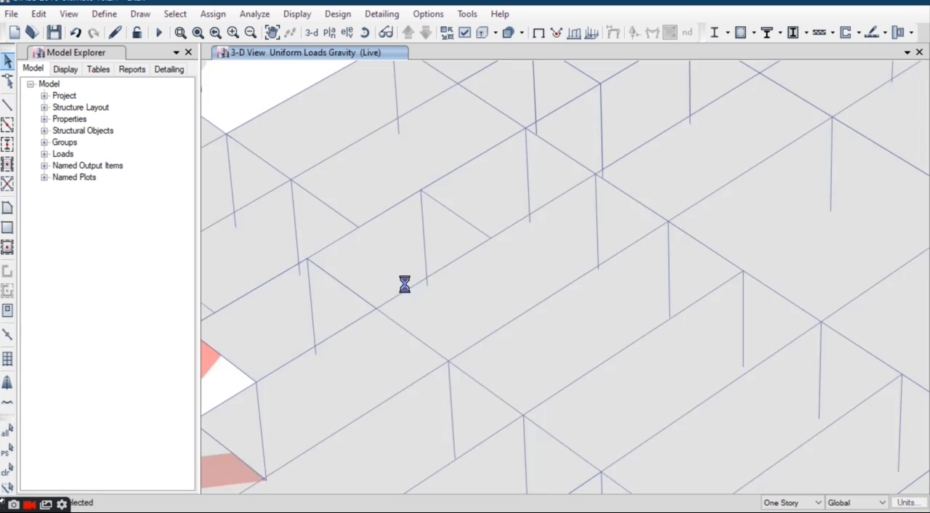
{"action": "scroll", "coordinate": [526, 239], "scroll_direction": "down", "scroll_amount": 2}
{"action": "scroll", "coordinate": [532, 214], "scroll_direction": "down", "scroll_amount": 1}
{"action": "scroll", "coordinate": [537, 328], "scroll_direction": "up", "scroll_amount": 5}
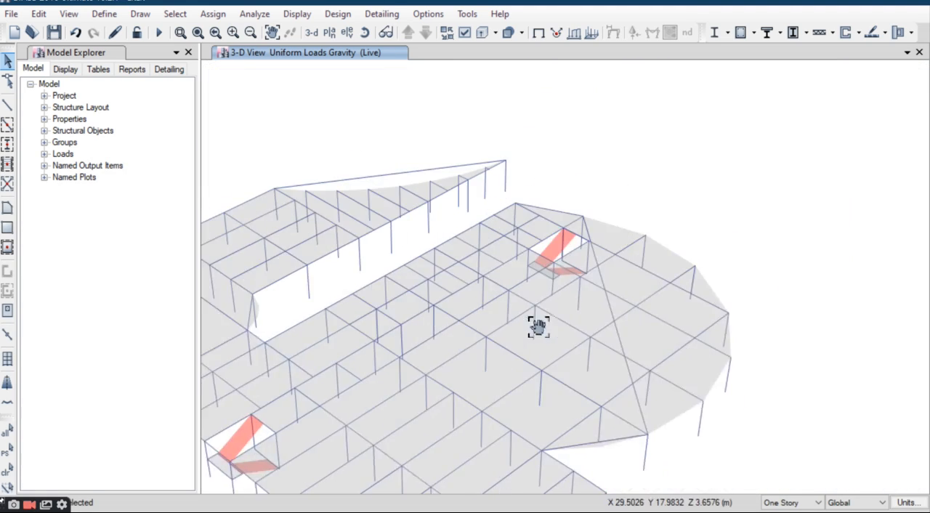
{"action": "scroll", "coordinate": [515, 291], "scroll_direction": "up", "scroll_amount": 5}
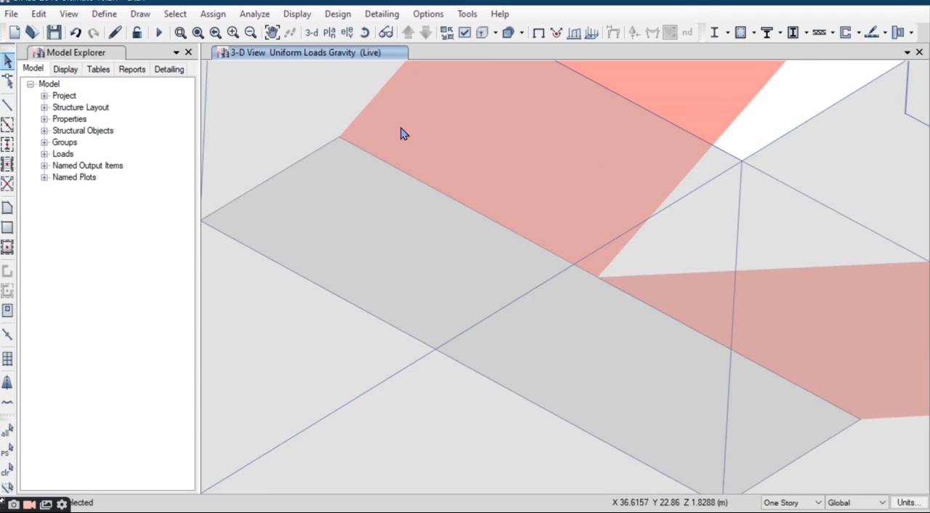
Step: Rotate the 3-D view to a near-top angle and add the second staircase's landing slab to the selection
{"action": "left_click", "coordinate": [365, 32]}
{"action": "mouse_move", "coordinate": [516, 247]}
{"action": "left_mouse_down"}
{"action": "mouse_move", "coordinate": [513, 262]}
{"action": "mouse_move", "coordinate": [511, 237]}
{"action": "left_mouse_up"}
{"action": "scroll", "coordinate": [501, 189], "scroll_direction": "down", "scroll_amount": 5}
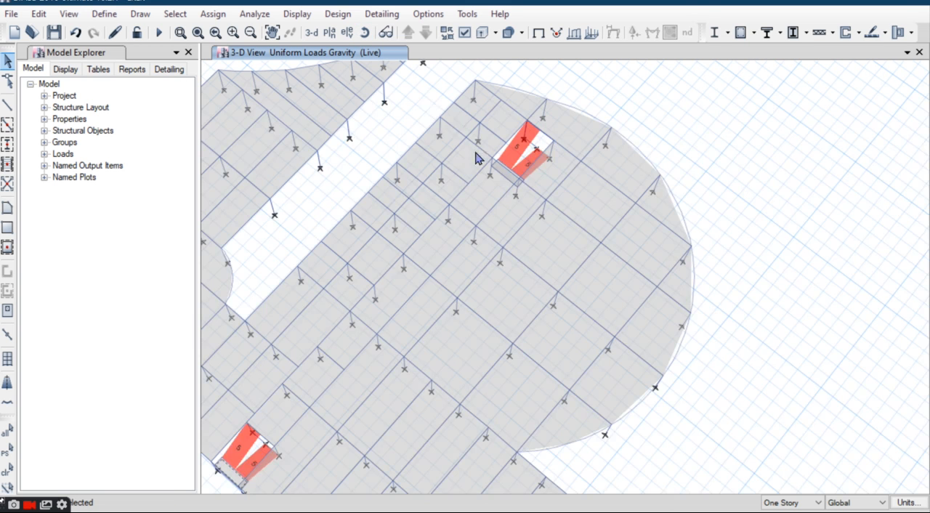
{"action": "left_click", "coordinate": [364, 32]}
{"action": "left_click_drag", "start_coordinate": [530, 217], "coordinate": [511, 138]}
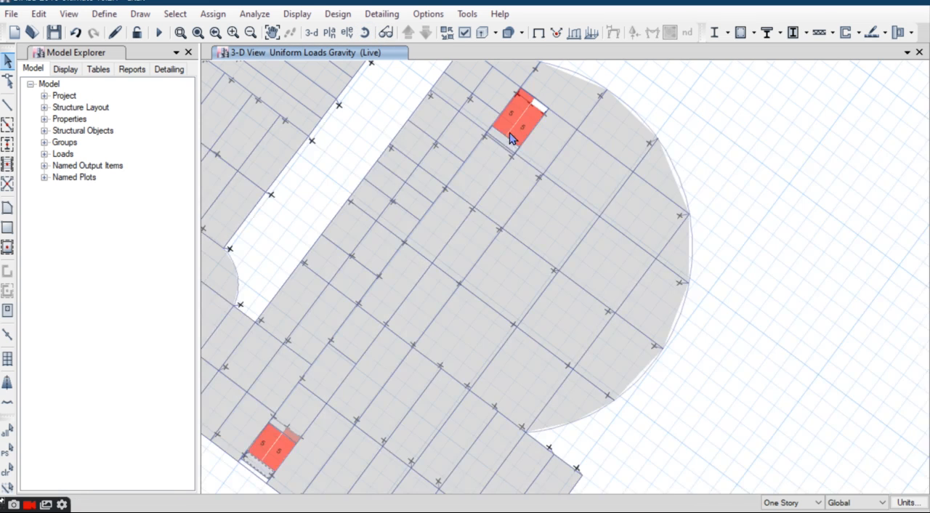
{"action": "scroll", "coordinate": [507, 144], "scroll_direction": "up", "scroll_amount": 5}
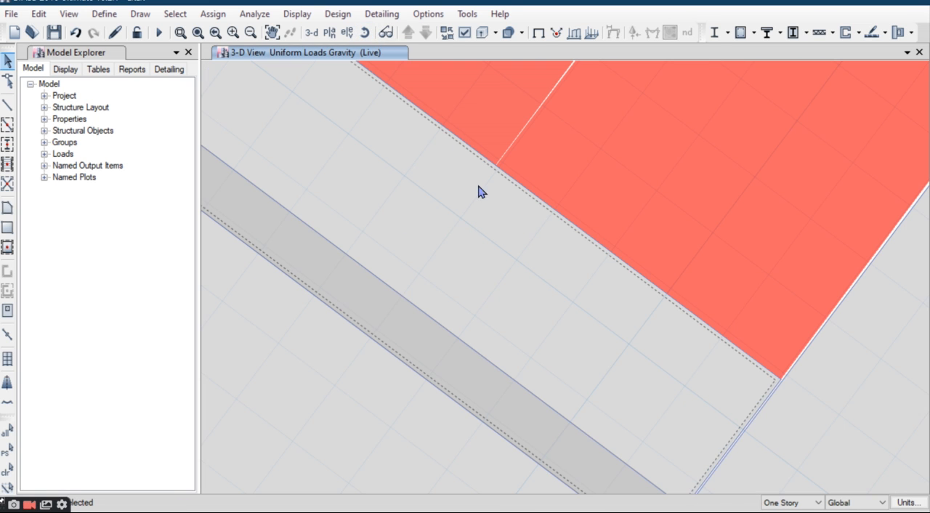
Step: Assign a uniform Live load of 5 kN/m² to the two selected stair landings
{"action": "scroll", "coordinate": [433, 232], "scroll_direction": "down", "scroll_amount": 3}
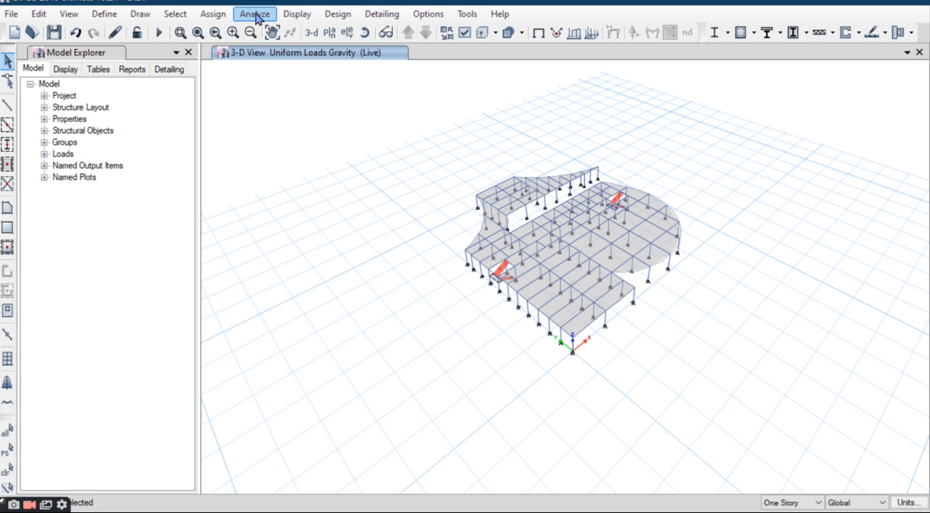
{"action": "left_click", "coordinate": [213, 14]}
{"action": "mouse_move", "coordinate": [263, 173]}
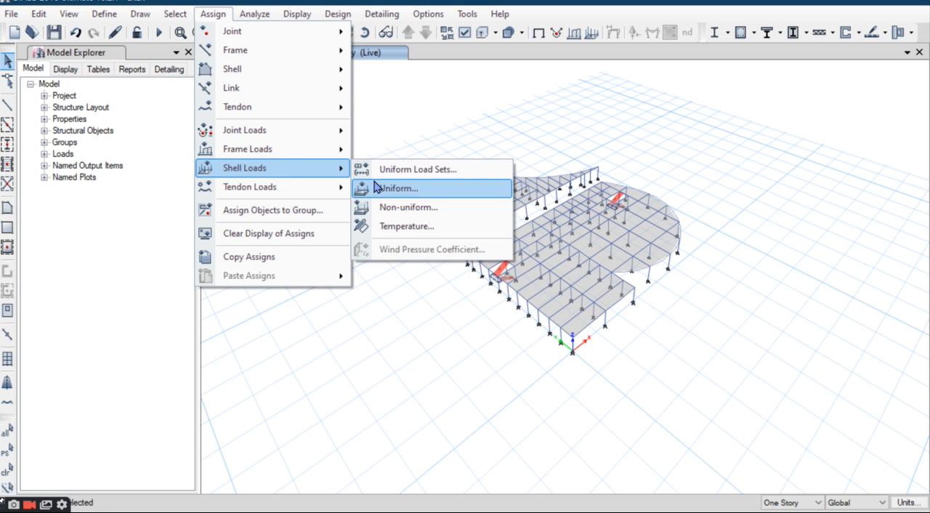
{"action": "left_click", "coordinate": [380, 184]}
{"action": "key", "text": "Tab"}
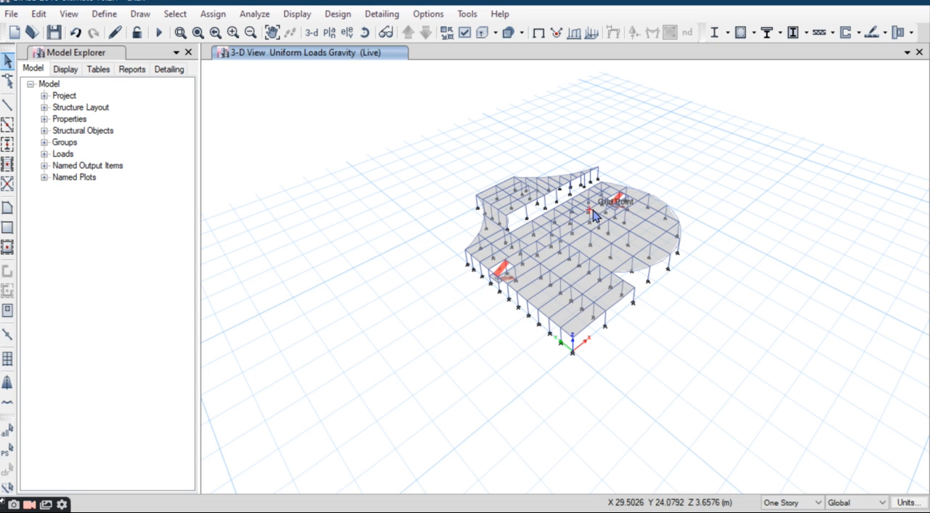
{"action": "scroll", "coordinate": [595, 215], "scroll_direction": "up", "scroll_amount": 5}
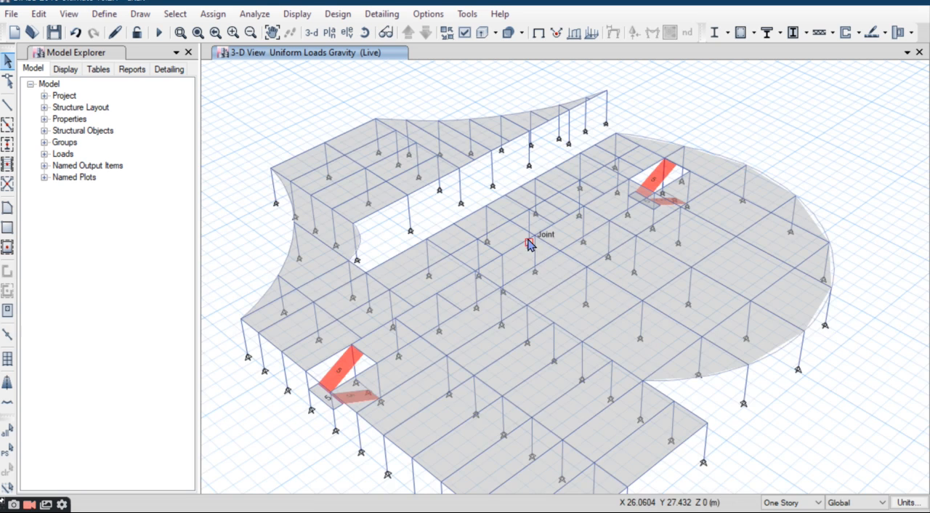
{"action": "middle_click_drag", "start_coordinate": [530, 243], "coordinate": [531, 296]}
{"action": "scroll", "coordinate": [540, 272], "scroll_direction": "down", "scroll_amount": 5}
{"action": "scroll", "coordinate": [544, 274], "scroll_direction": "up", "scroll_amount": 5}
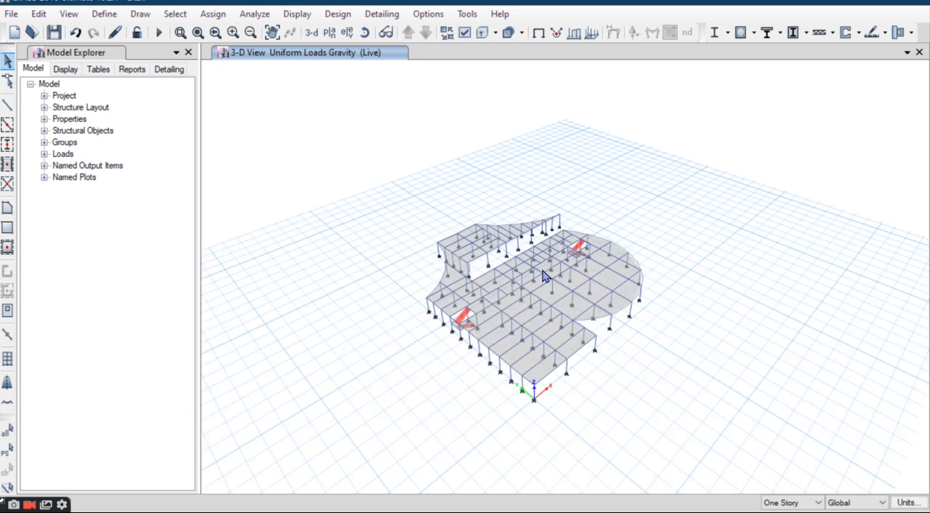
{"action": "scroll", "coordinate": [545, 273], "scroll_direction": "down", "scroll_amount": 5}
{"action": "left_click_drag", "start_coordinate": [745, 145], "coordinate": [347, 460]}
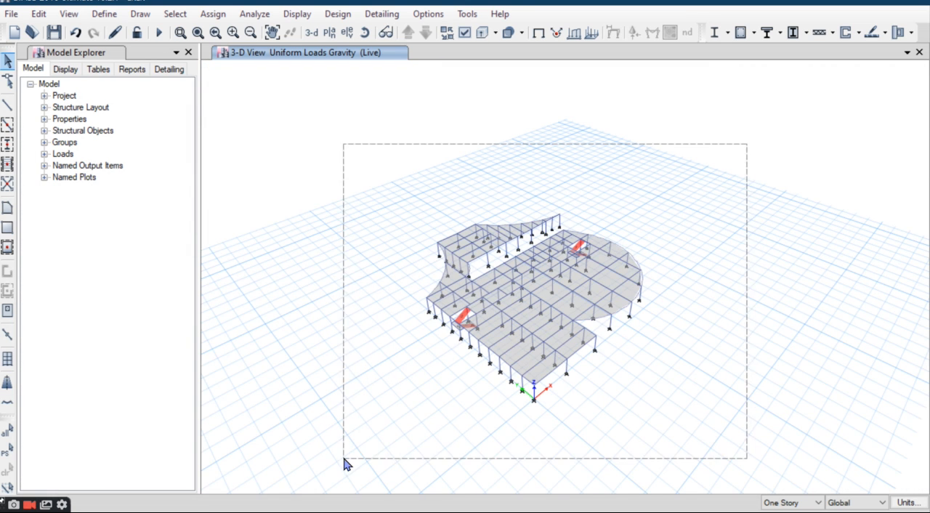
{"action": "left_click", "coordinate": [39, 14]}
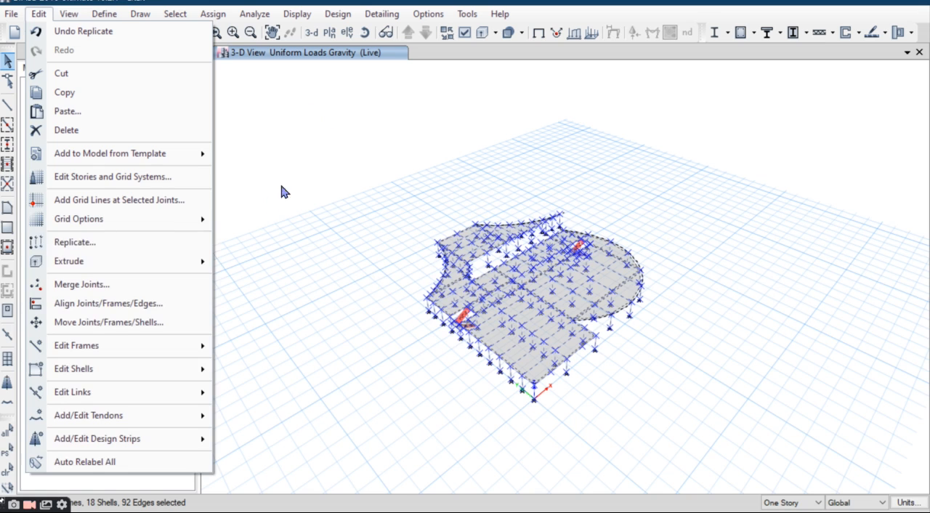
{"action": "left_click", "coordinate": [192, 184]}
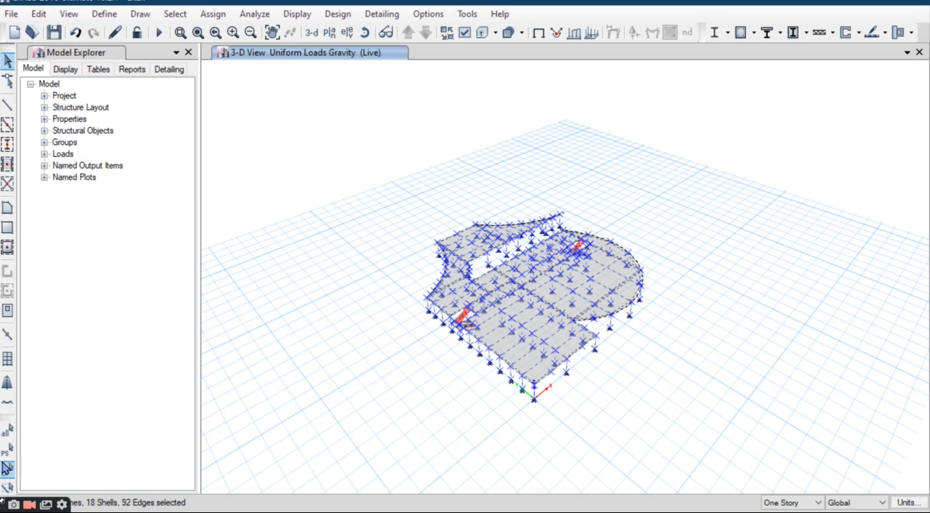
{"action": "left_click", "coordinate": [5, 469]}
Step: Edit the story and grid system data by quick-adding stories up to Story15, and accept the changes
{"action": "right_click", "coordinate": [348, 86]}
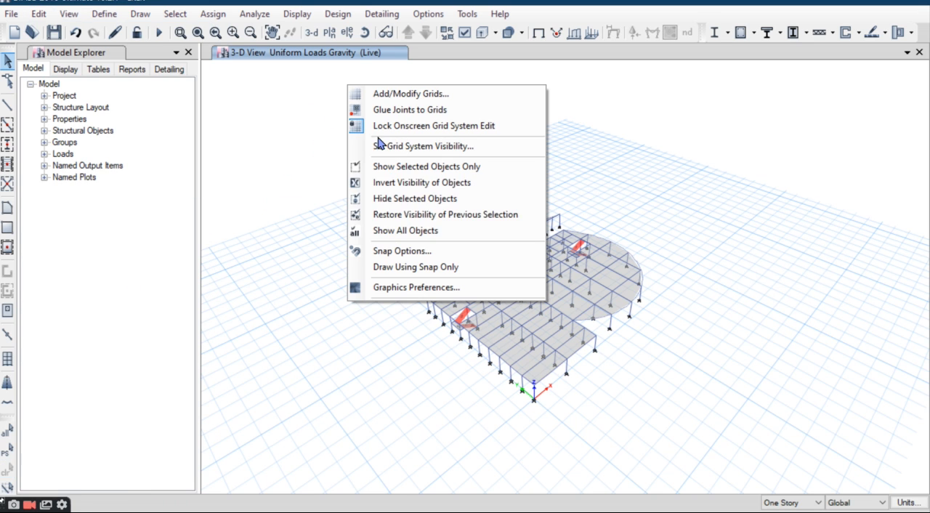
{"action": "left_click", "coordinate": [435, 102]}
{"action": "left_click_drag", "start_coordinate": [407, 46], "coordinate": [298, 57]}
{"action": "left_click", "coordinate": [442, 178]}
{"action": "left_click", "coordinate": [442, 178]}
{"action": "left_click", "coordinate": [441, 178]}
{"action": "left_click", "coordinate": [441, 178]}
{"action": "left_click", "coordinate": [441, 178]}
{"action": "left_click", "coordinate": [440, 179]}
{"action": "left_click", "coordinate": [439, 179]}
{"action": "left_click", "coordinate": [438, 180]}
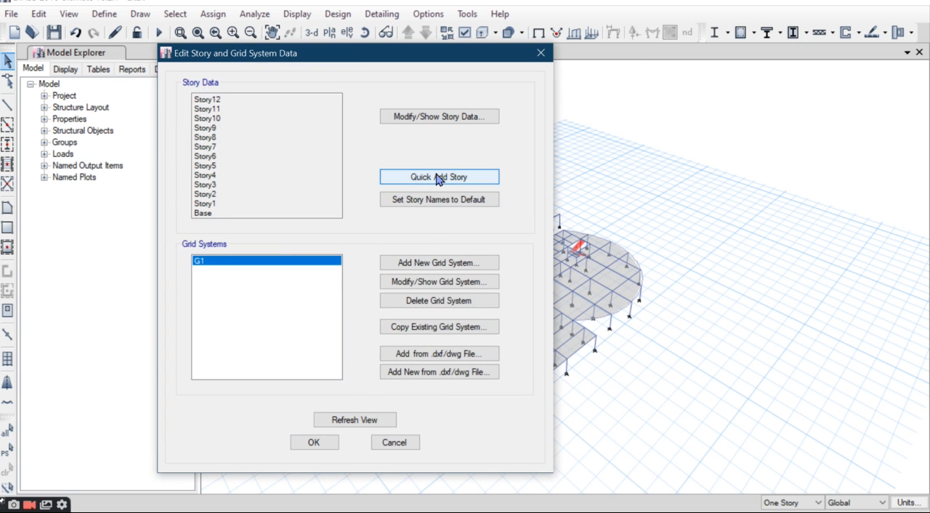
{"action": "left_click", "coordinate": [438, 179]}
{"action": "left_click", "coordinate": [439, 179]}
{"action": "left_click", "coordinate": [440, 178]}
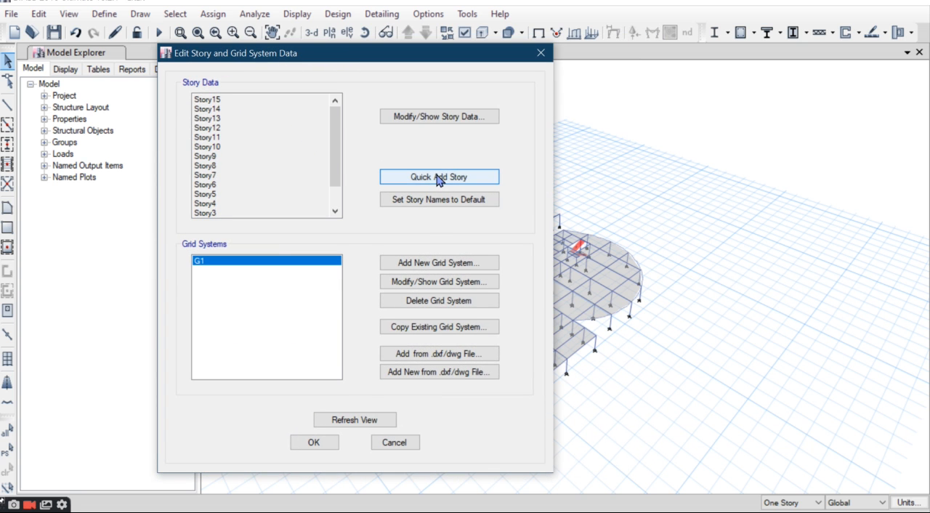
{"action": "left_click", "coordinate": [311, 443]}
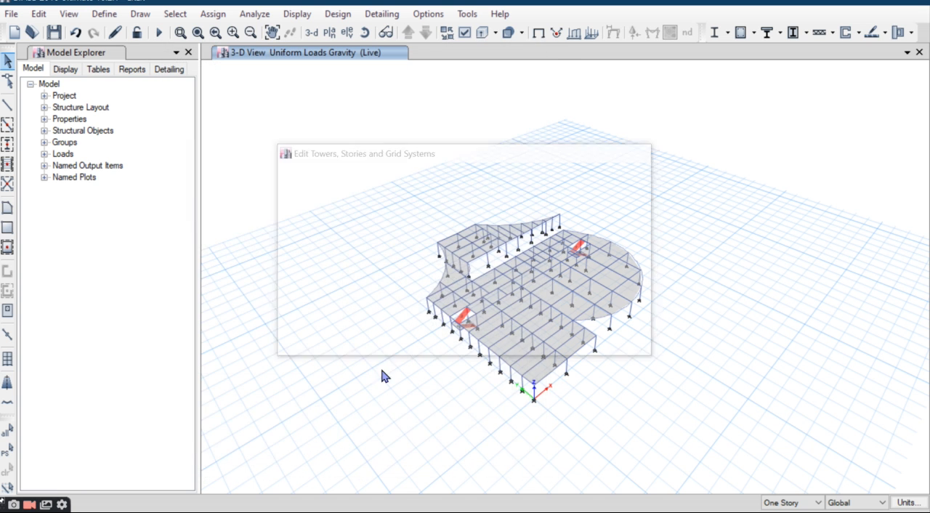
Step: Select the entire first-story structure, including slabs, columns and both staircases, and replicate it on Story2 through Story5
{"action": "left_click_drag", "start_coordinate": [725, 211], "coordinate": [367, 434]}
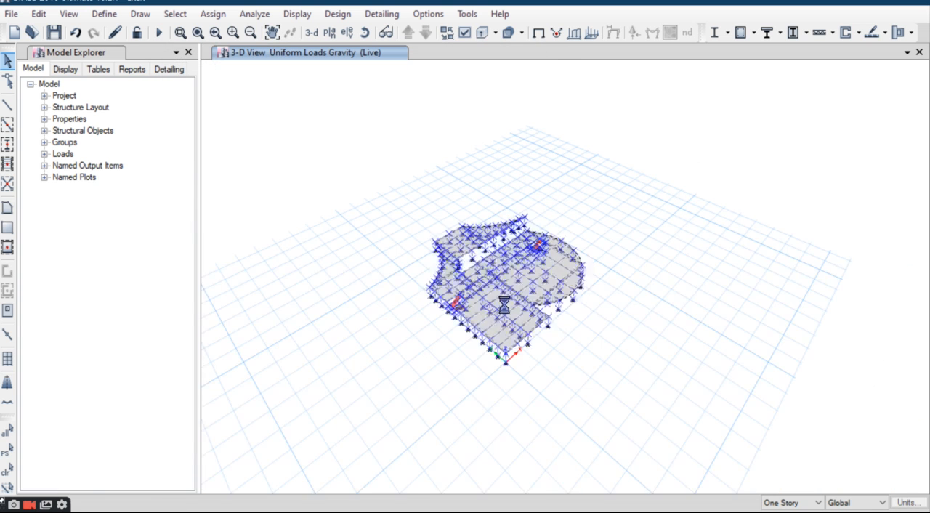
{"action": "scroll", "coordinate": [506, 304], "scroll_direction": "up", "scroll_amount": 5}
{"action": "scroll", "coordinate": [504, 312], "scroll_direction": "down", "scroll_amount": 5}
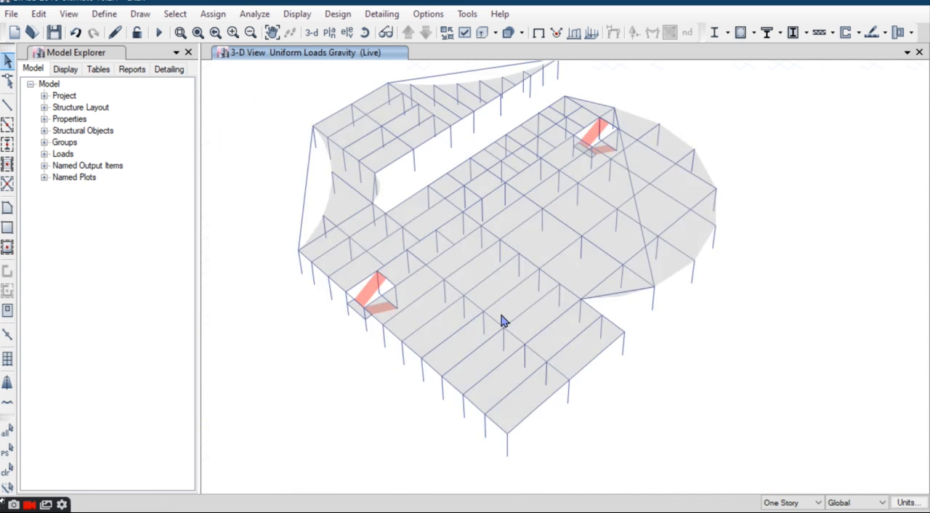
{"action": "left_click", "coordinate": [38, 14]}
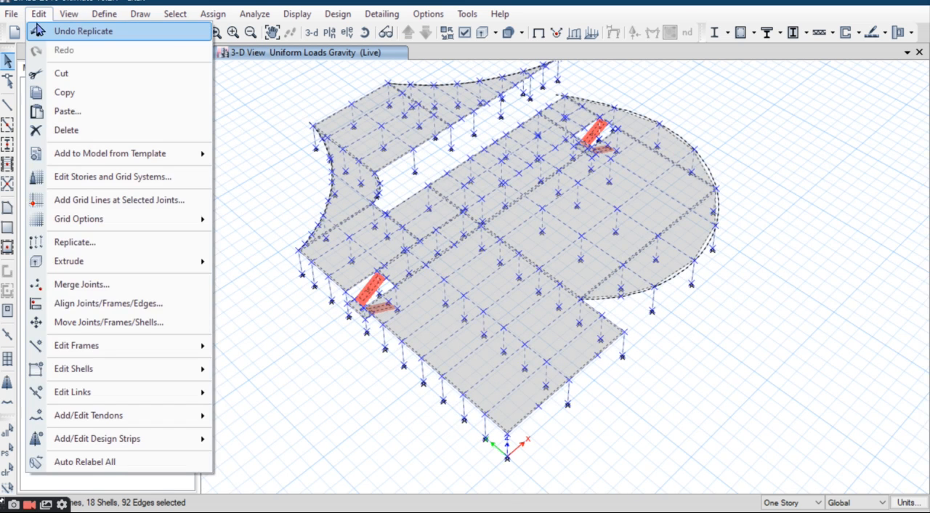
{"action": "left_click", "coordinate": [91, 243]}
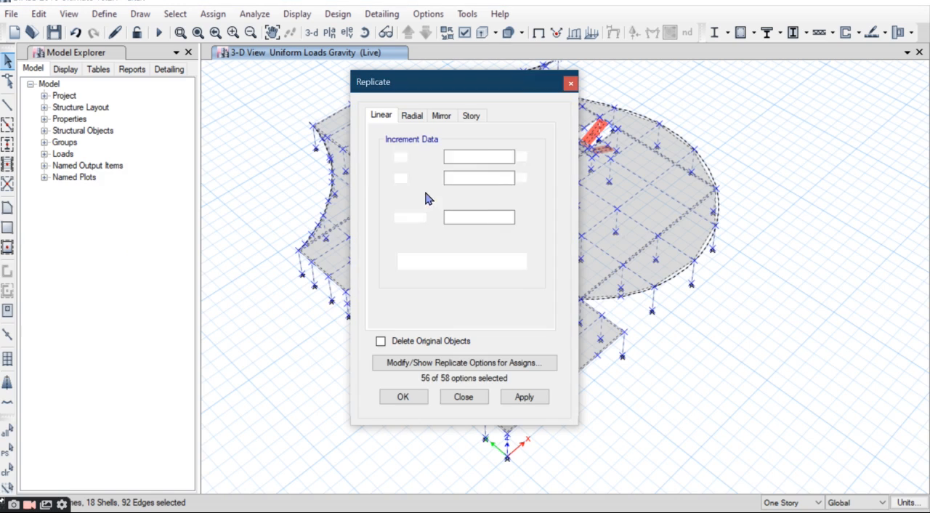
{"action": "left_click", "coordinate": [471, 116]}
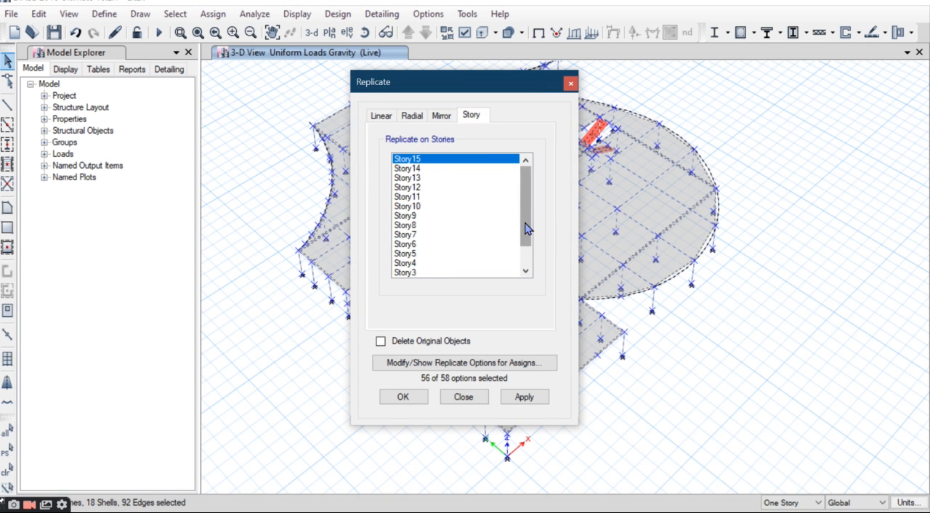
{"action": "scroll", "coordinate": [526, 228], "scroll_direction": "down", "scroll_amount": 2}
{"action": "left_click", "coordinate": [405, 254]}
{"action": "left_click", "coordinate": [411, 227], "text": "shift"}
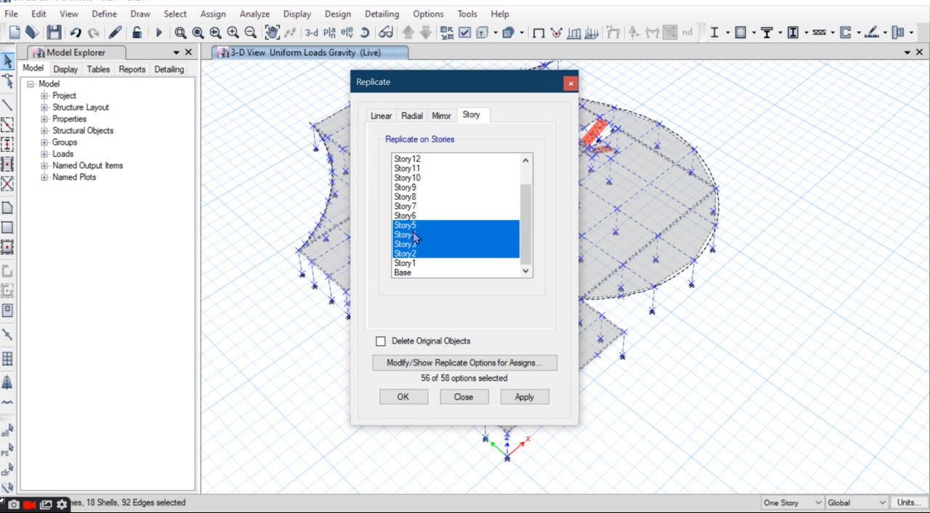
{"action": "left_click", "coordinate": [527, 398]}
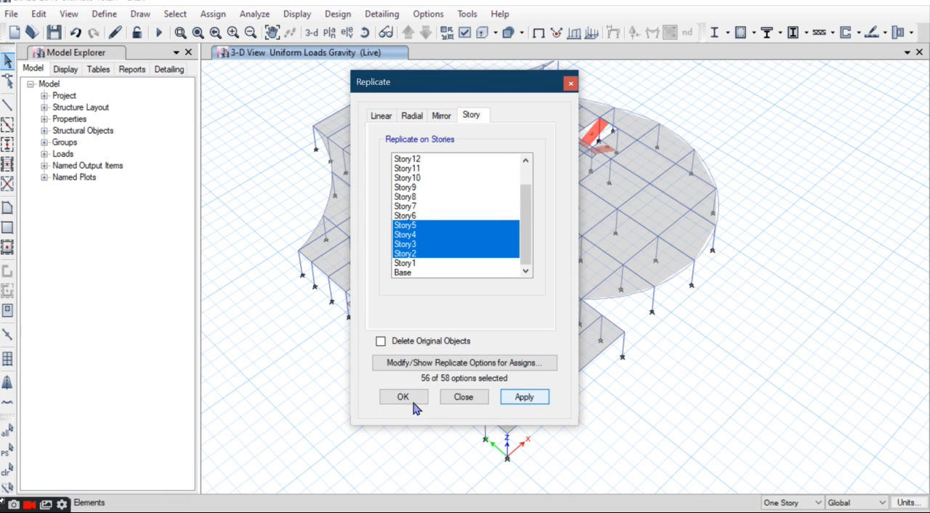
{"action": "left_click_drag", "start_coordinate": [474, 86], "coordinate": [376, 87]}
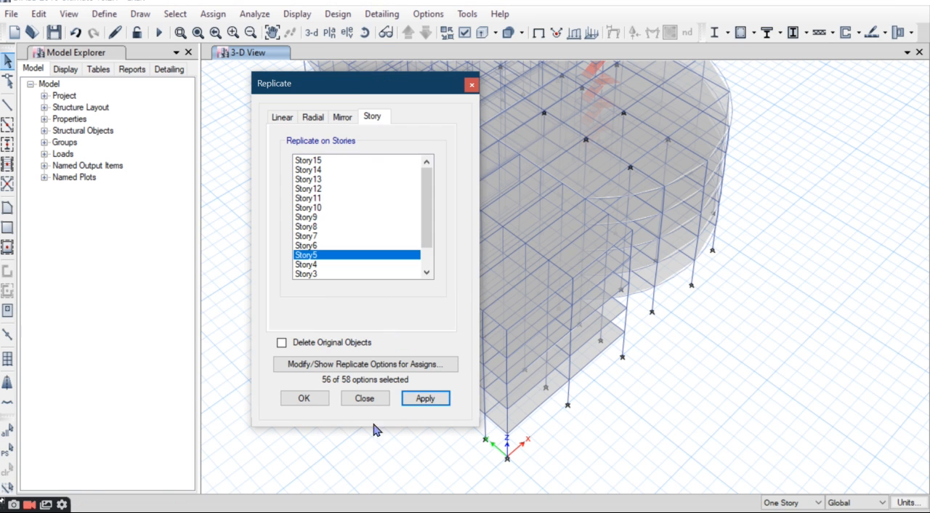
{"action": "left_click", "coordinate": [304, 400]}
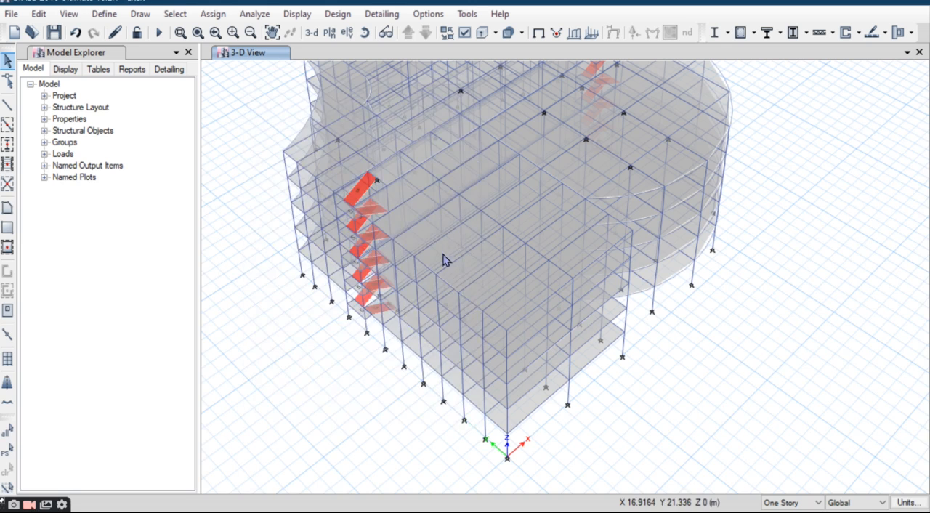
Step: Inspect the replicated building in 3-D and open the default plan view of Story5
{"action": "scroll", "coordinate": [444, 240], "scroll_direction": "up", "scroll_amount": 2}
{"action": "scroll", "coordinate": [490, 212], "scroll_direction": "down", "scroll_amount": 10}
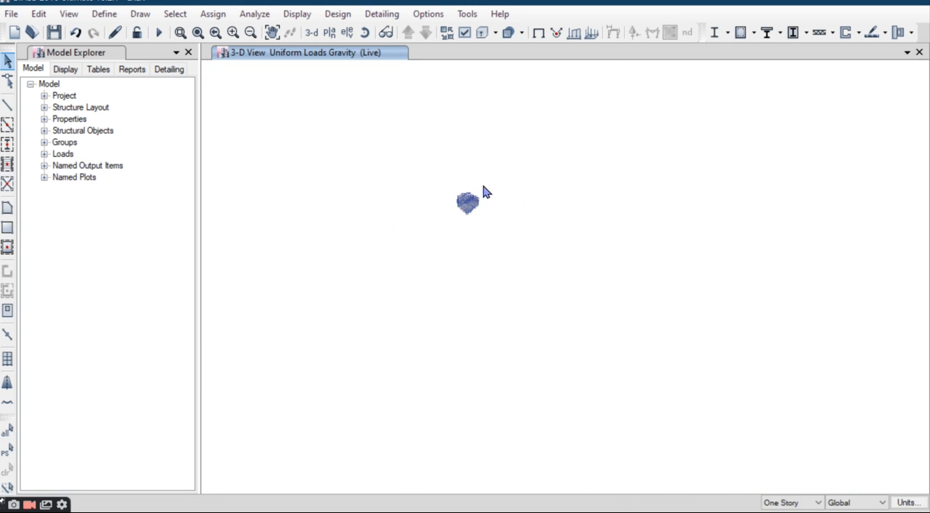
{"action": "scroll", "coordinate": [469, 207], "scroll_direction": "up", "scroll_amount": 8}
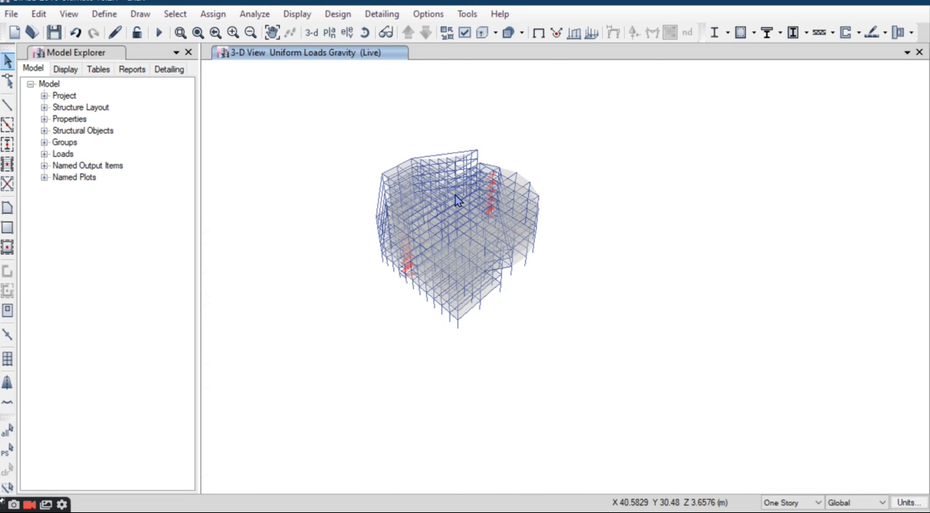
{"action": "scroll", "coordinate": [456, 200], "scroll_direction": "up", "scroll_amount": 3}
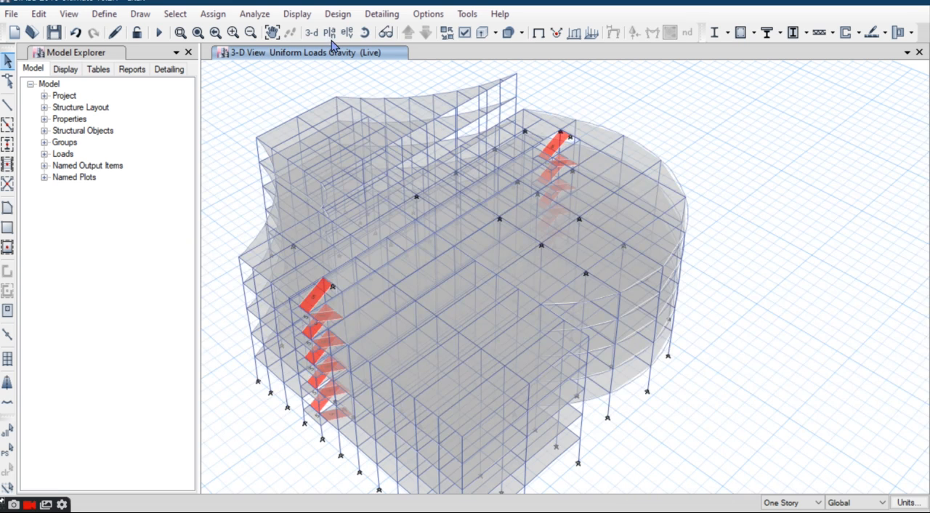
{"action": "left_click", "coordinate": [329, 32]}
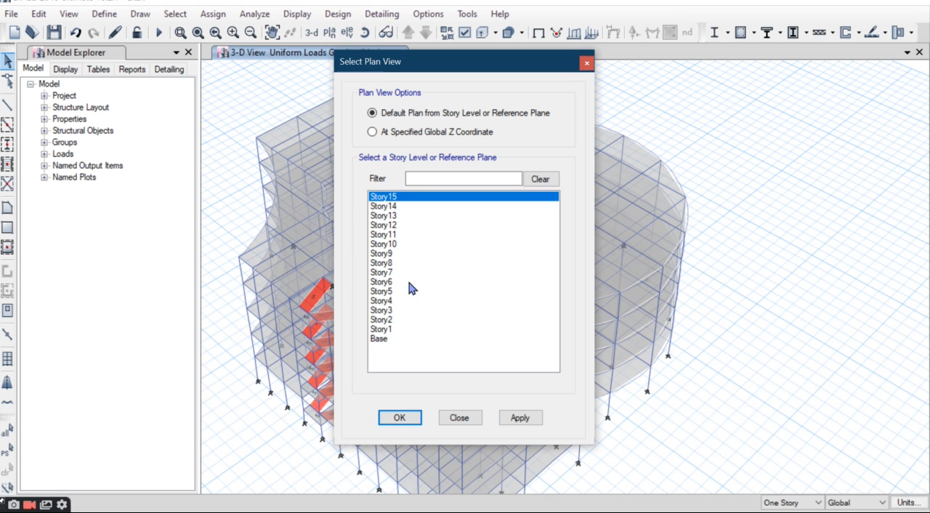
{"action": "left_click", "coordinate": [385, 290]}
{"action": "left_click", "coordinate": [398, 418]}
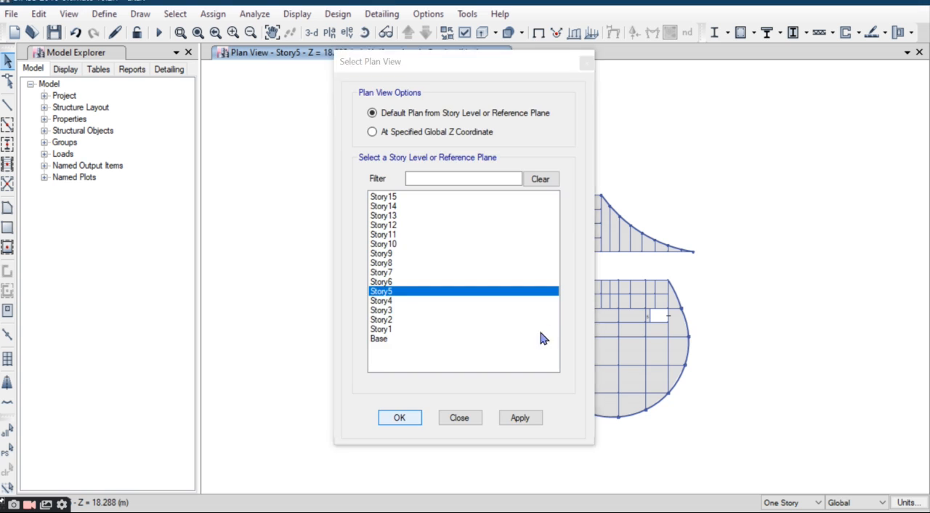
{"action": "left_click_drag", "start_coordinate": [705, 169], "coordinate": [382, 263]}
{"action": "left_click_drag", "start_coordinate": [550, 448], "coordinate": [484, 393]}
{"action": "left_click_drag", "start_coordinate": [487, 438], "coordinate": [487, 439]}
{"action": "left_click_drag", "start_coordinate": [543, 456], "coordinate": [436, 254]}
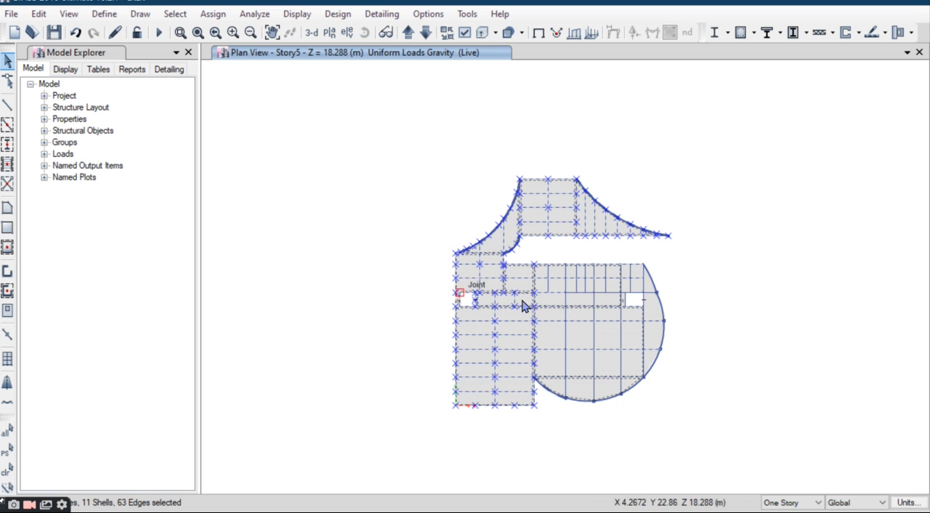
{"action": "left_click", "coordinate": [6, 471]}
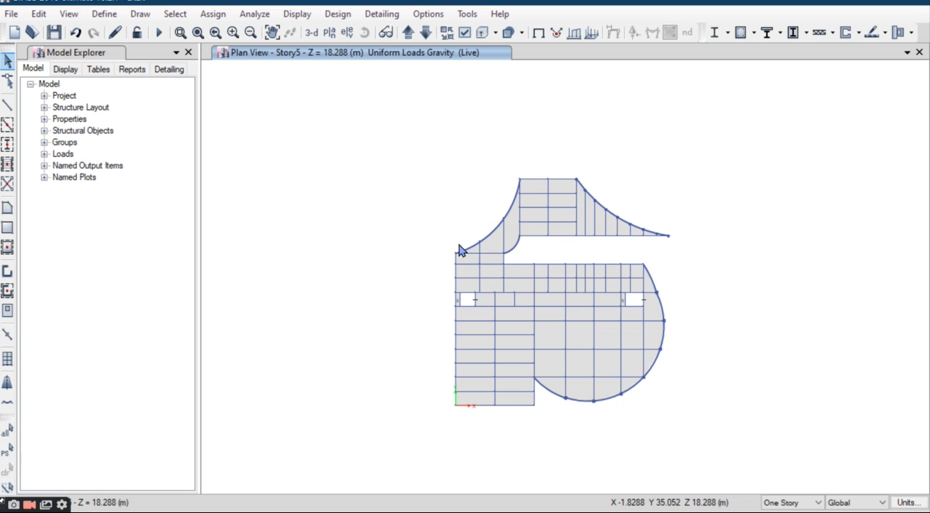
{"action": "scroll", "coordinate": [534, 250], "scroll_direction": "up", "scroll_amount": 3}
{"action": "scroll", "coordinate": [534, 240], "scroll_direction": "down", "scroll_amount": 3}
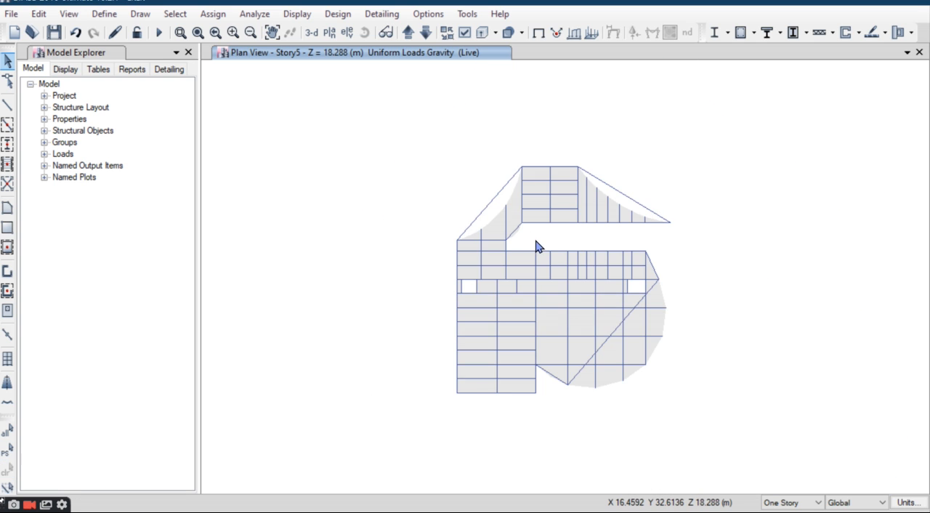
{"action": "left_click_drag", "start_coordinate": [539, 239], "coordinate": [470, 366]}
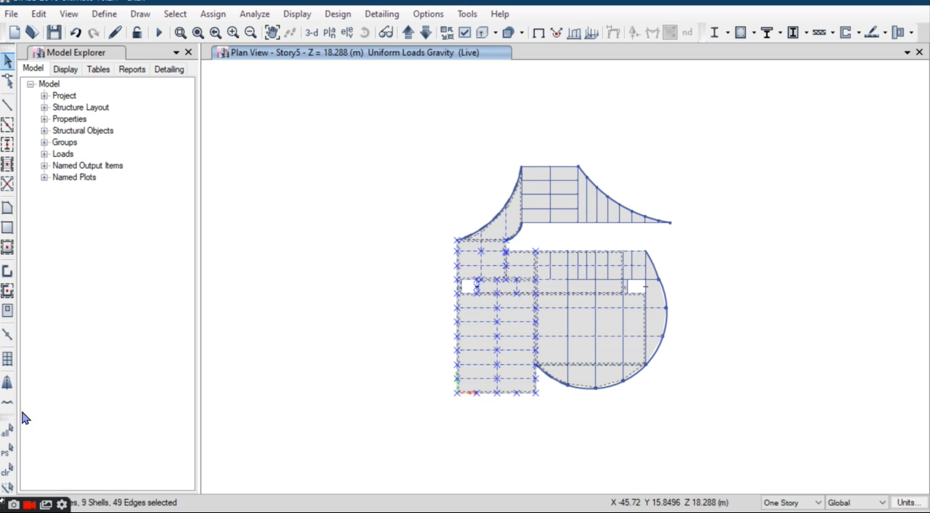
{"action": "left_click", "coordinate": [6, 472]}
{"action": "middle_click_drag", "start_coordinate": [567, 331], "coordinate": [388, 305]}
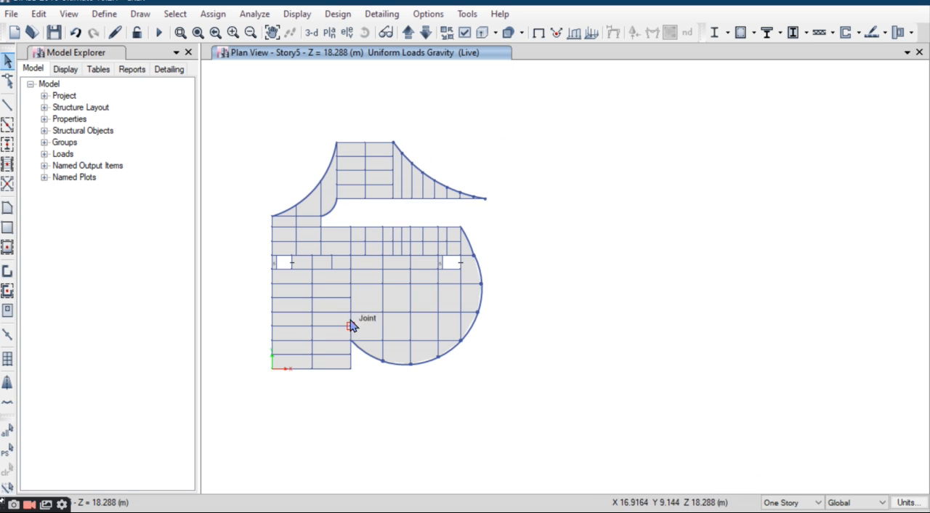
{"action": "scroll", "coordinate": [367, 290], "scroll_direction": "up", "scroll_amount": 5}
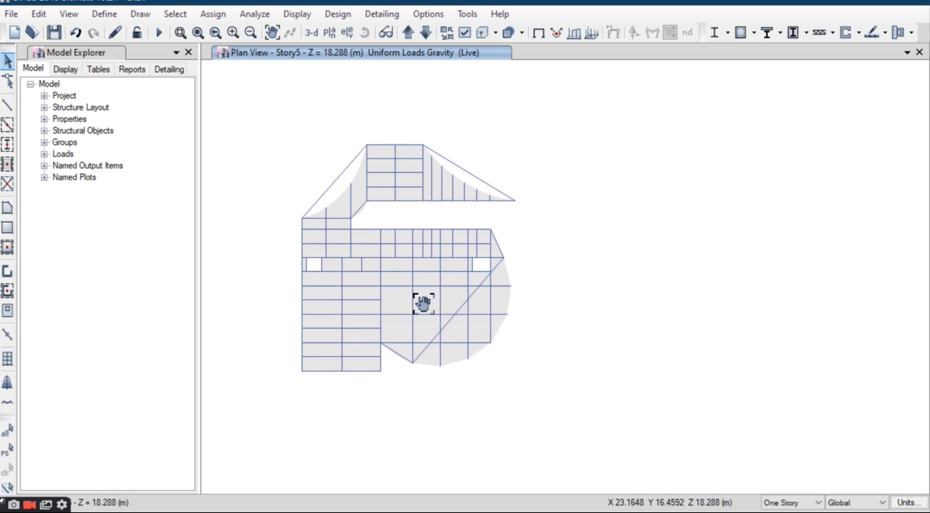
{"action": "scroll", "coordinate": [399, 298], "scroll_direction": "down", "scroll_amount": 5}
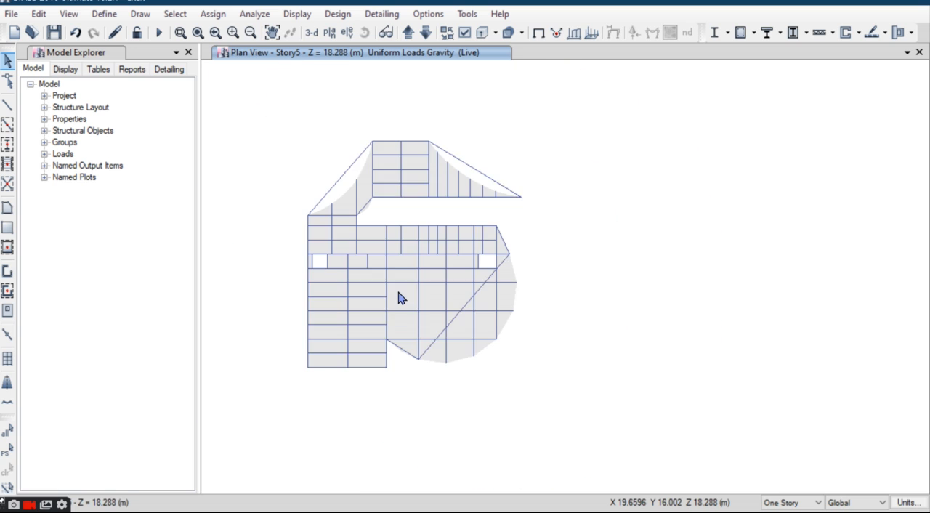
{"action": "left_click", "coordinate": [407, 309]}
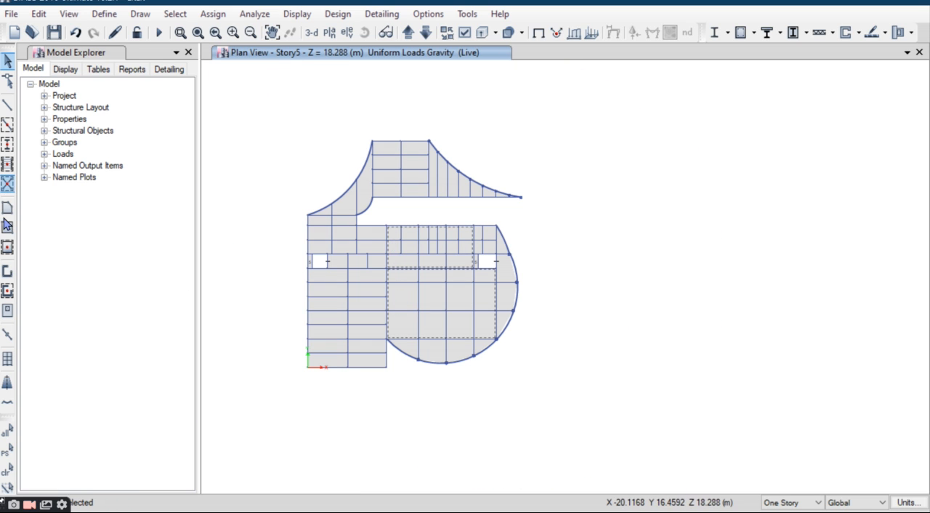
{"action": "left_click", "coordinate": [8, 470]}
{"action": "left_click_drag", "start_coordinate": [388, 220], "coordinate": [291, 368]}
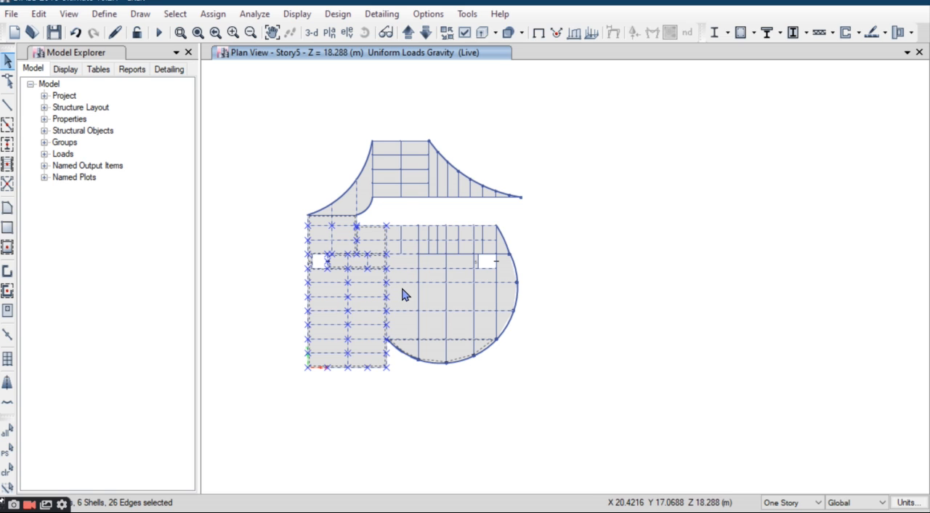
{"action": "left_click", "coordinate": [8, 471]}
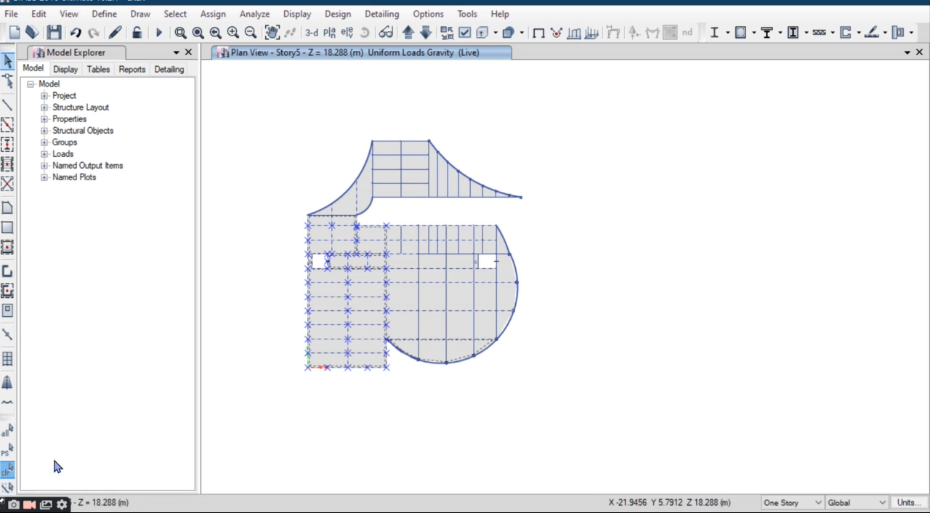
{"action": "left_click_drag", "start_coordinate": [293, 235], "coordinate": [345, 401]}
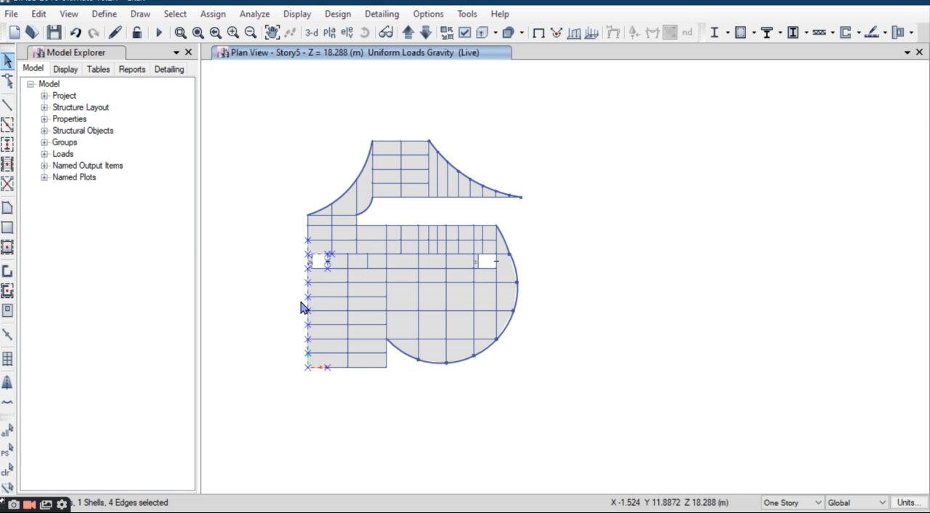
{"action": "left_click_drag", "start_coordinate": [295, 222], "coordinate": [384, 383]}
{"action": "left_click_drag", "start_coordinate": [287, 228], "coordinate": [377, 293]}
{"action": "left_click_drag", "start_coordinate": [378, 217], "coordinate": [366, 368]}
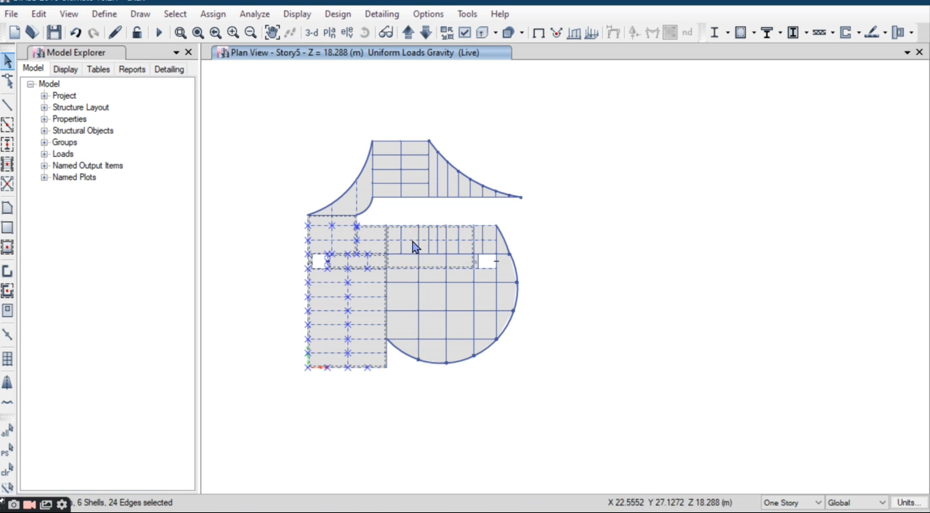
{"action": "scroll", "coordinate": [400, 270], "scroll_direction": "up", "scroll_amount": 3}
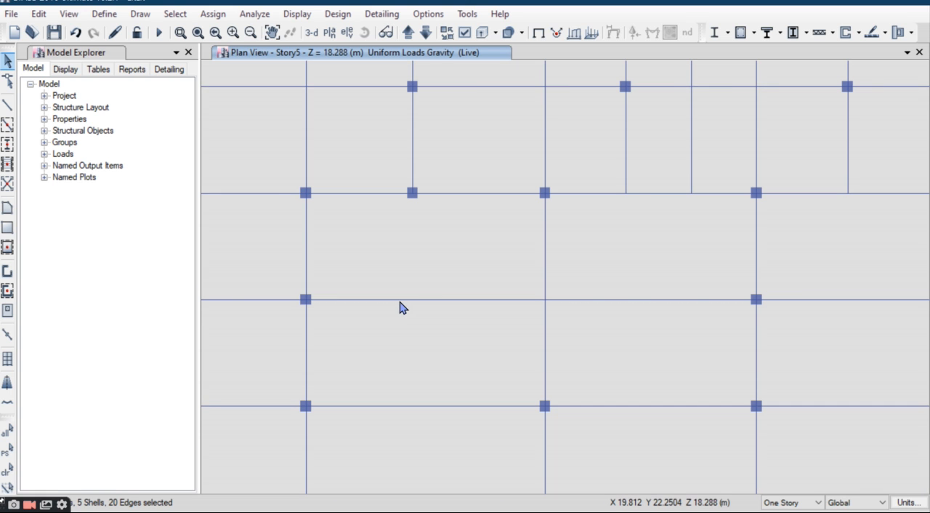
{"action": "scroll", "coordinate": [432, 282], "scroll_direction": "down", "scroll_amount": 2}
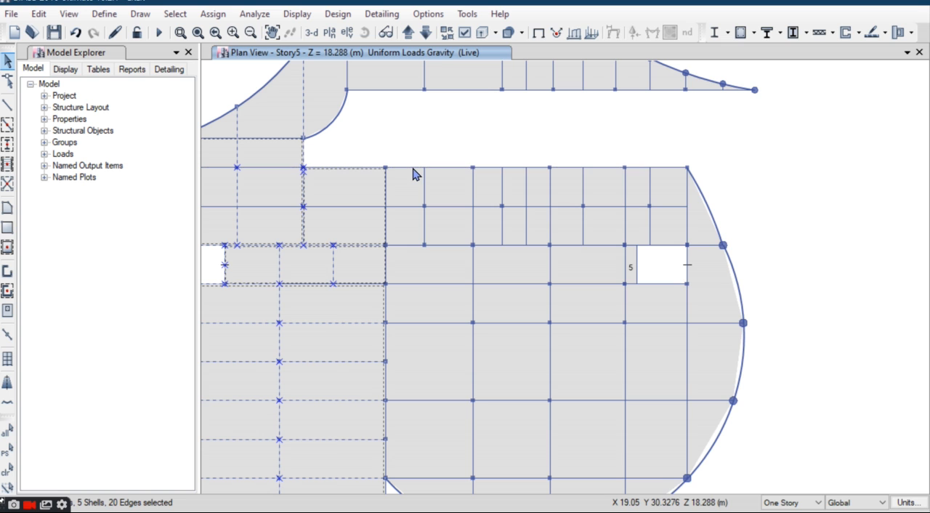
{"action": "middle_click_drag", "start_coordinate": [405, 253], "coordinate": [523, 221]}
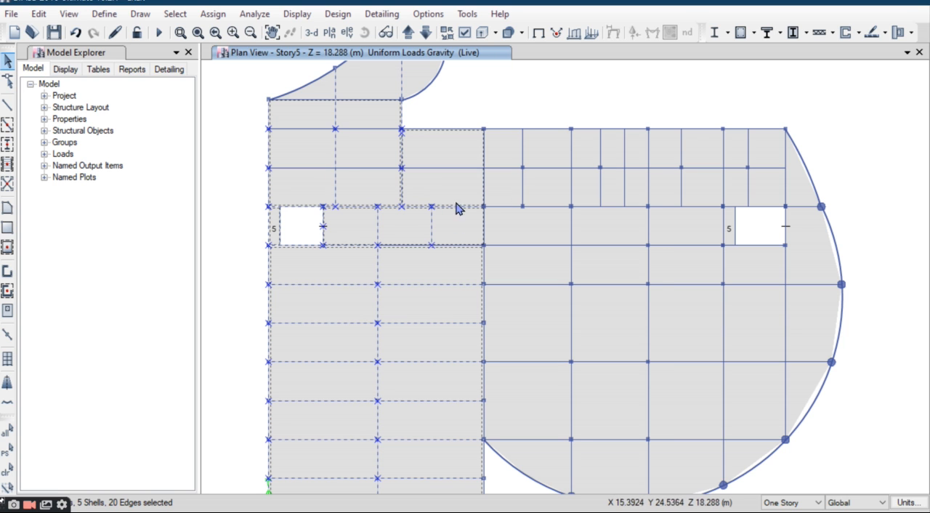
{"action": "scroll", "coordinate": [436, 280], "scroll_direction": "down", "scroll_amount": 4}
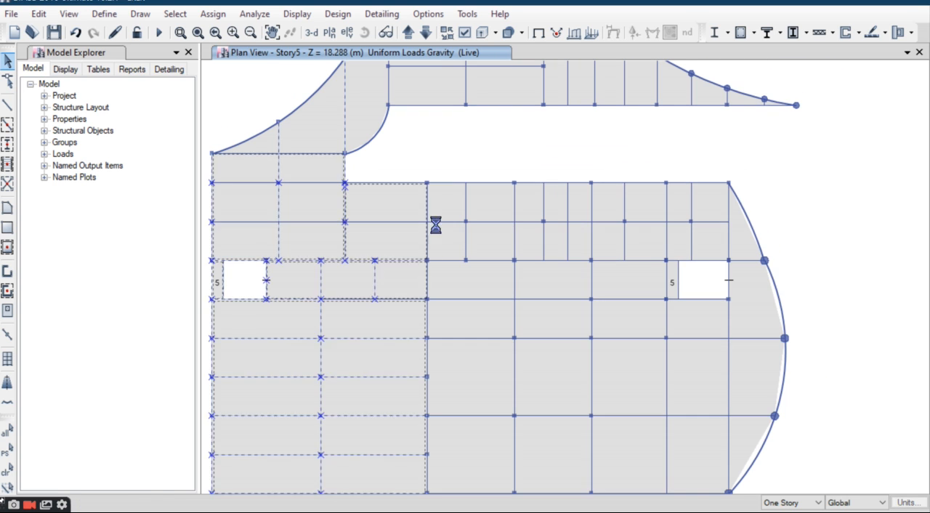
{"action": "scroll", "coordinate": [442, 291], "scroll_direction": "up", "scroll_amount": 4}
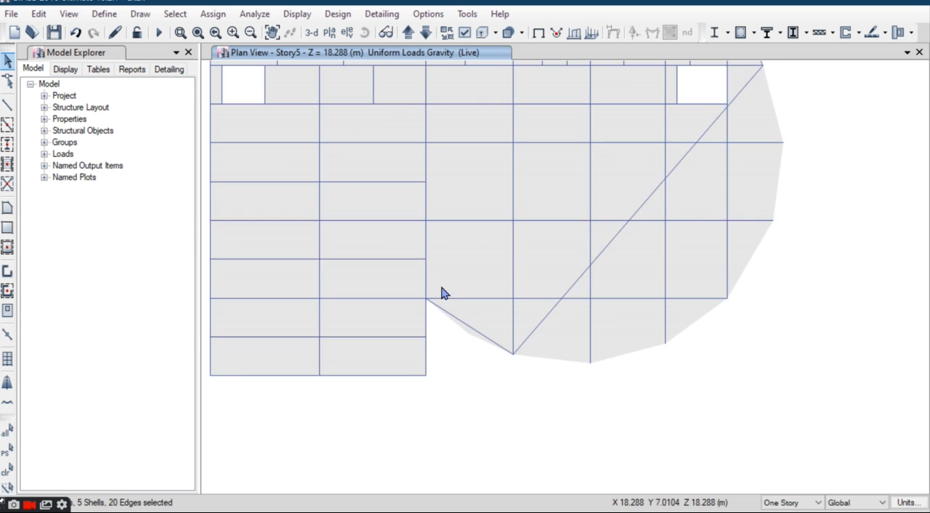
{"action": "left_click", "coordinate": [6, 474]}
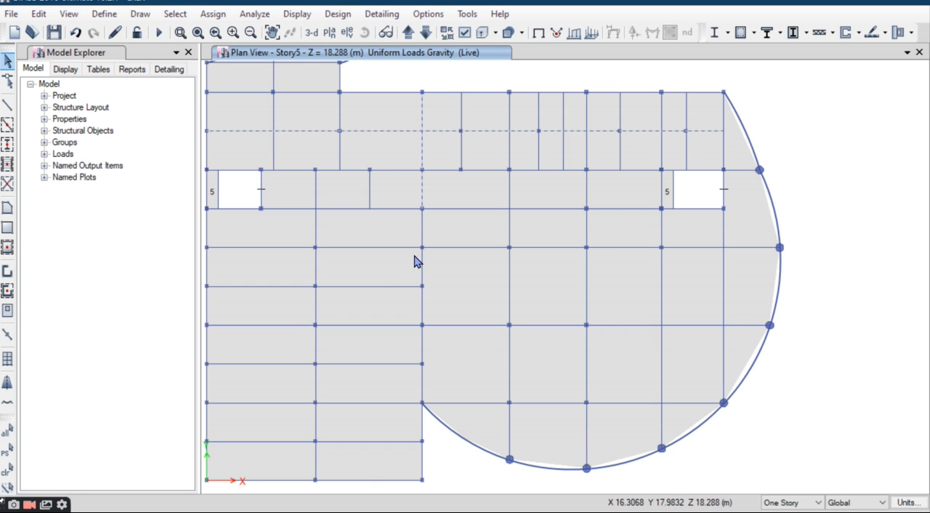
Step: Divide the two long horizontal Story5 beams and the beam line crossing them between the two wings, breaking at intersections with selected frames and joints
{"action": "left_click", "coordinate": [377, 251]}
{"action": "left_click", "coordinate": [377, 274]}
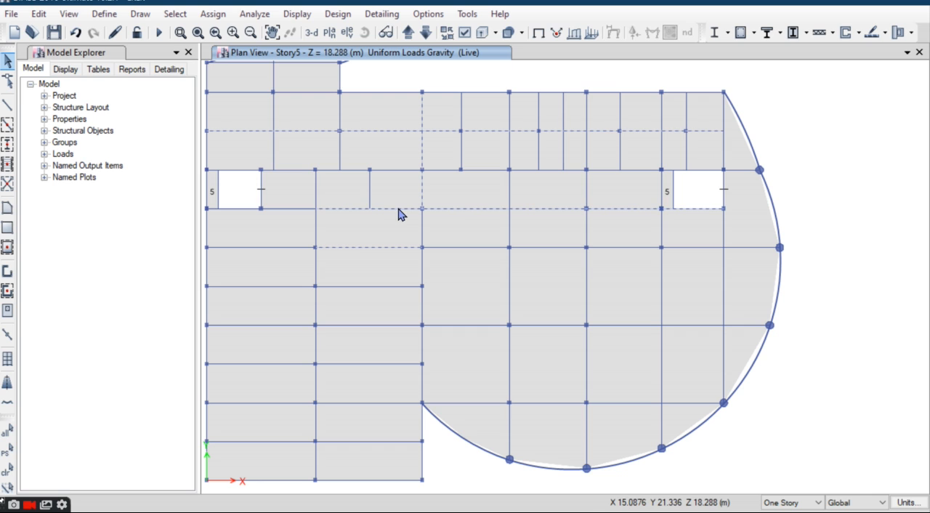
{"action": "left_click", "coordinate": [380, 251]}
{"action": "left_click", "coordinate": [379, 250]}
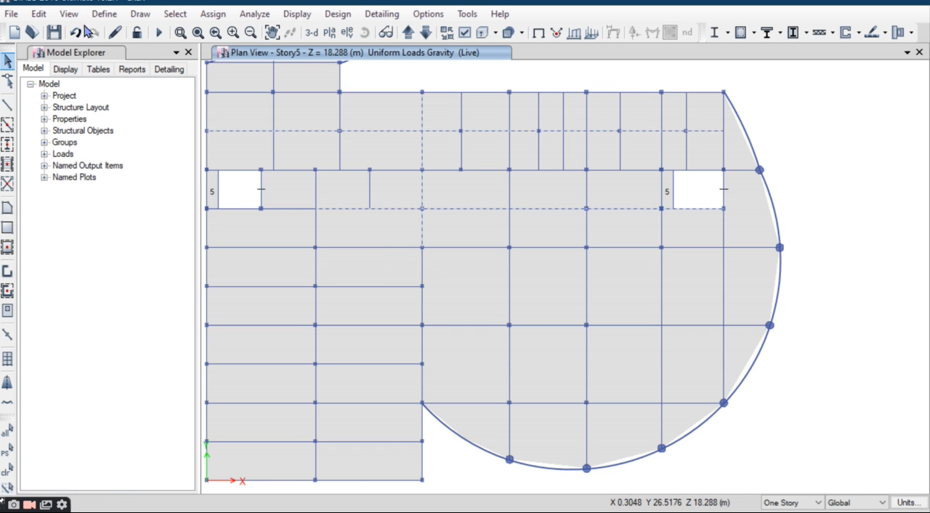
{"action": "left_click", "coordinate": [39, 13]}
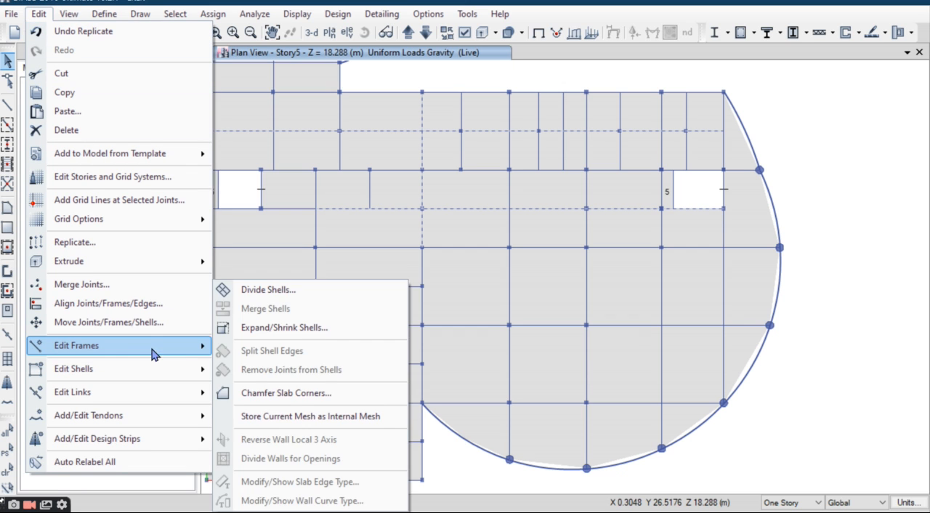
{"action": "mouse_move", "coordinate": [153, 354]}
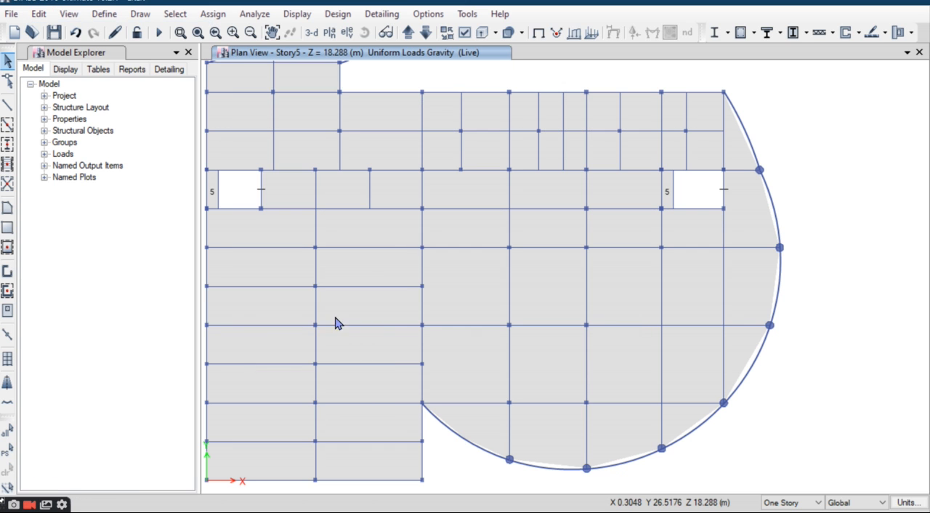
{"action": "left_click", "coordinate": [423, 146]}
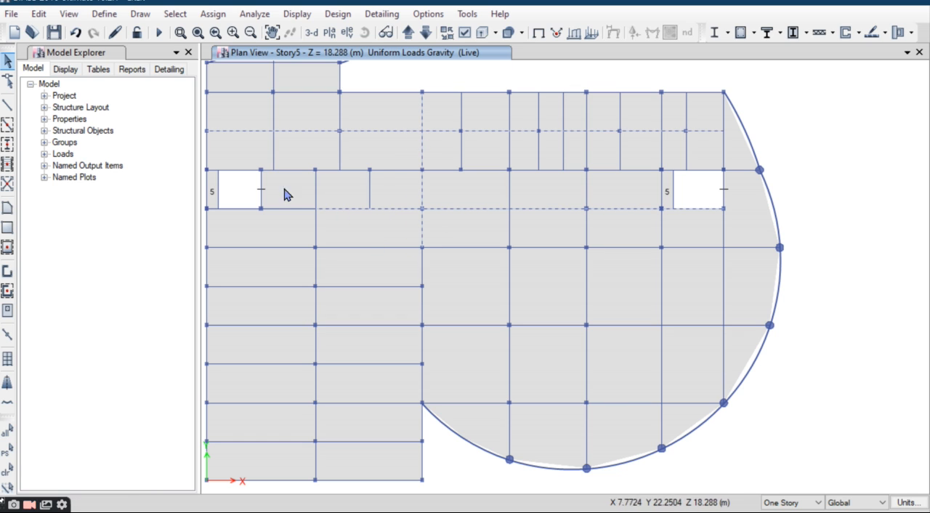
{"action": "left_click", "coordinate": [39, 14]}
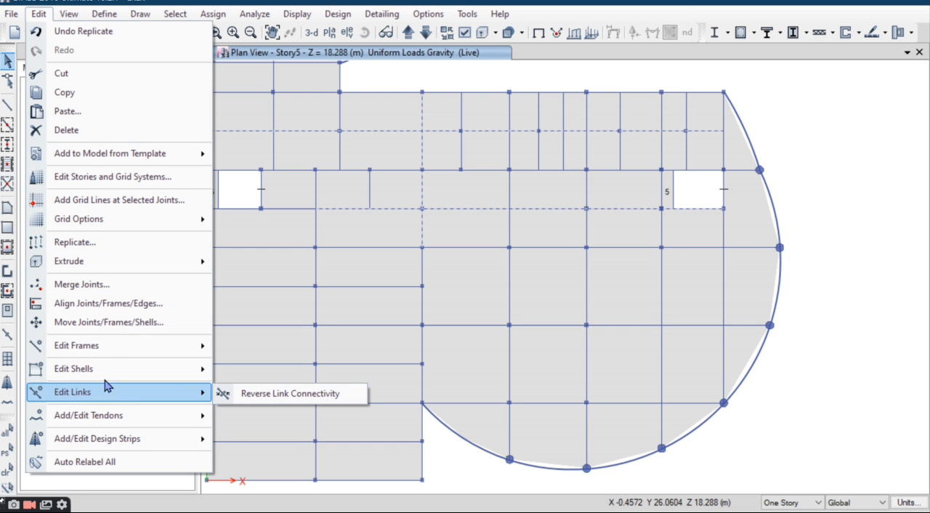
{"action": "mouse_move", "coordinate": [125, 356]}
{"action": "left_click", "coordinate": [272, 348]}
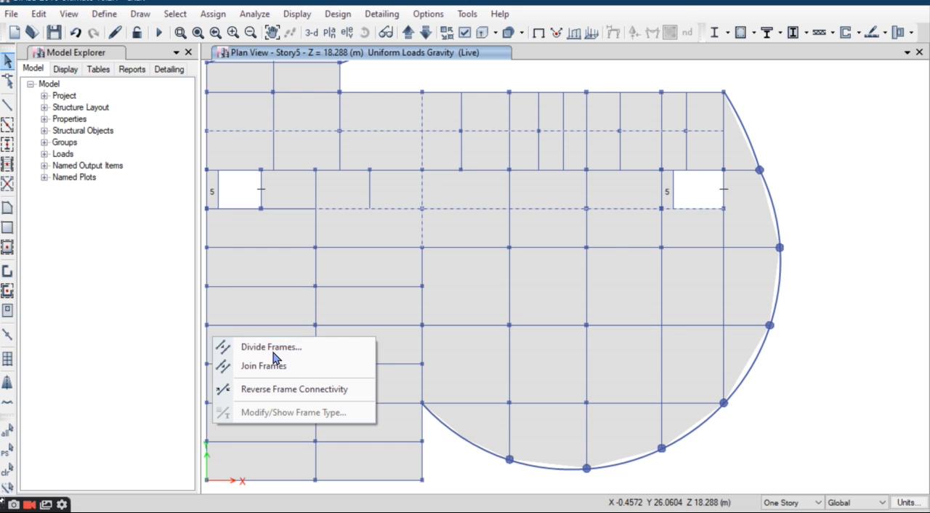
{"action": "left_click", "coordinate": [401, 243]}
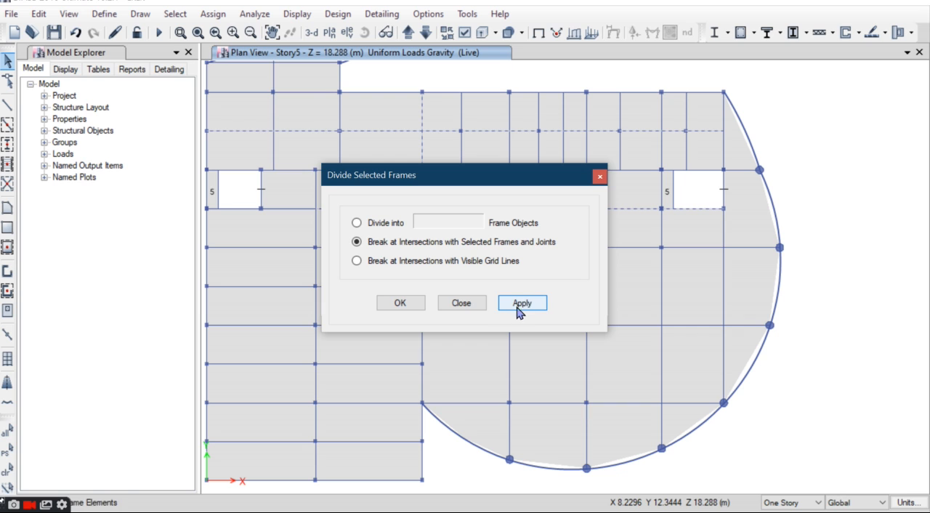
{"action": "left_click", "coordinate": [407, 304]}
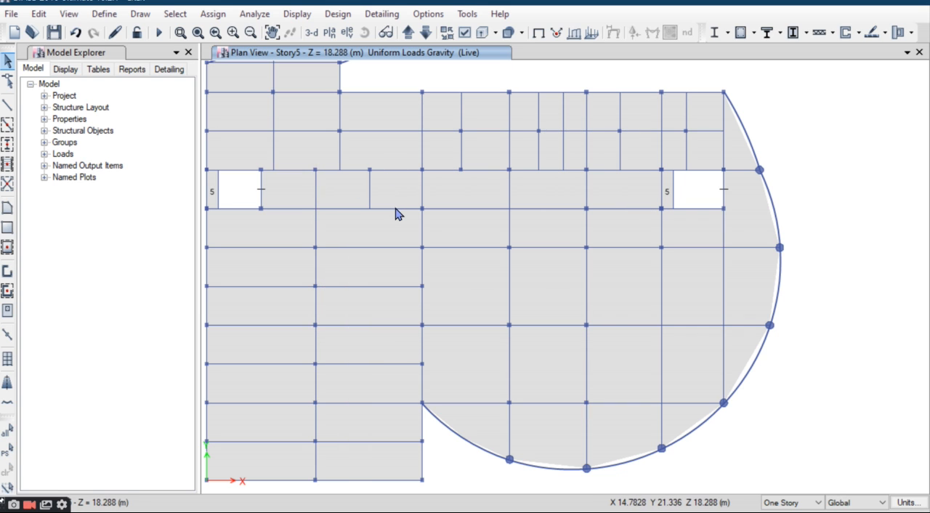
{"action": "left_click", "coordinate": [391, 137]}
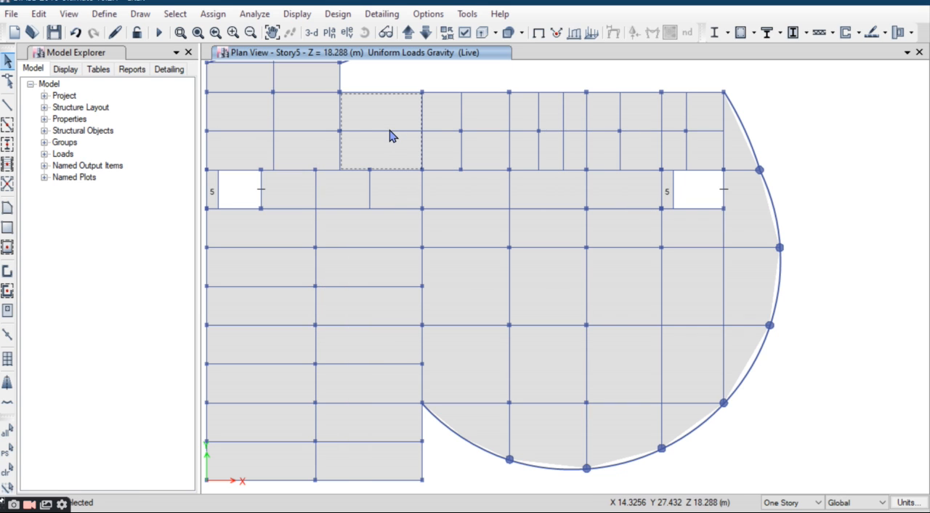
{"action": "scroll", "coordinate": [390, 123], "scroll_direction": "down", "scroll_amount": 3}
{"action": "left_click_drag", "start_coordinate": [314, 109], "coordinate": [400, 280]}
{"action": "scroll", "coordinate": [409, 124], "scroll_direction": "up", "scroll_amount": 3}
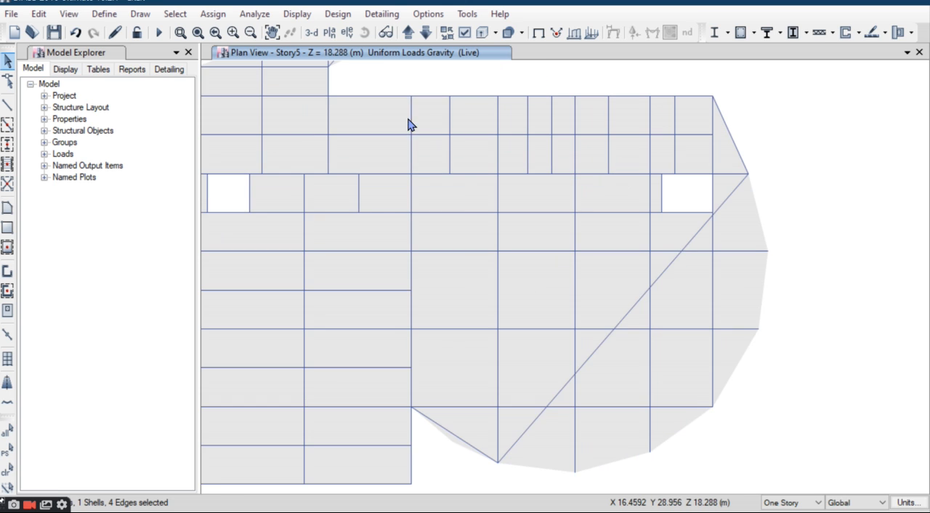
{"action": "left_click_drag", "start_coordinate": [398, 100], "coordinate": [286, 353]}
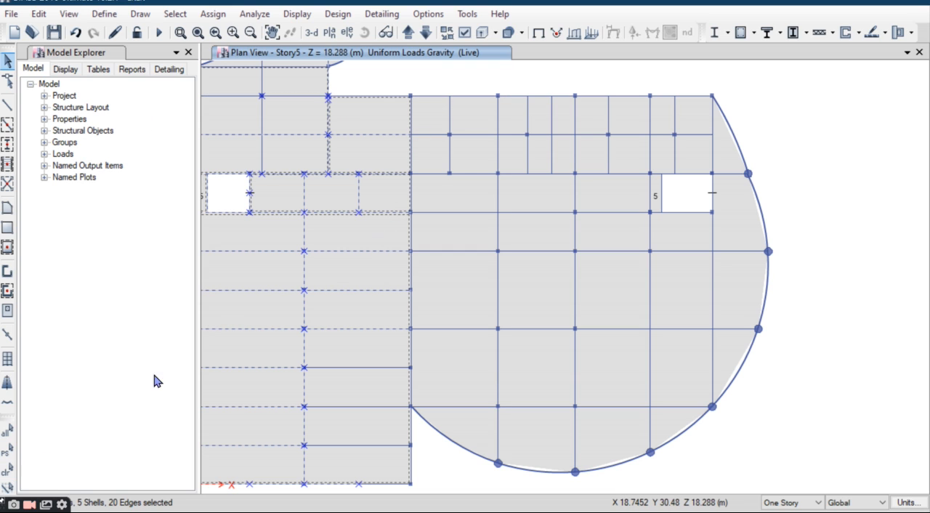
{"action": "left_click", "coordinate": [7, 469]}
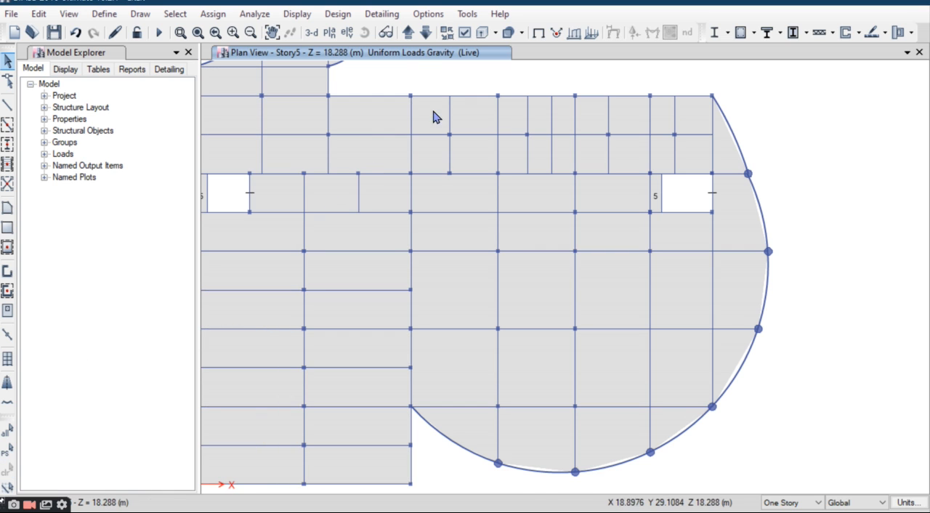
Step: Divide the upper edge beam of the curved wing and the beam meeting it at the wing junction, breaking at intersections with selected frames and joints
{"action": "left_click", "coordinate": [415, 116]}
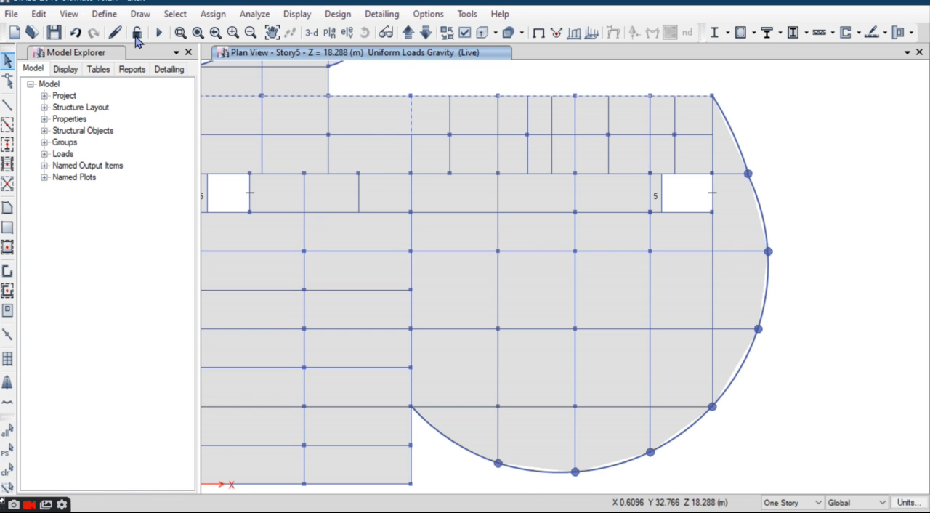
{"action": "left_click", "coordinate": [40, 15]}
{"action": "mouse_move", "coordinate": [77, 349]}
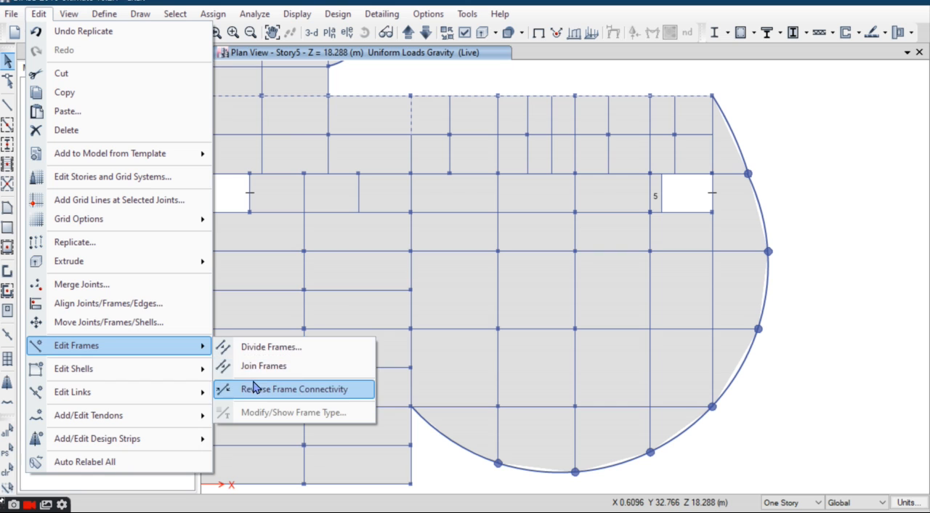
{"action": "left_click", "coordinate": [262, 348]}
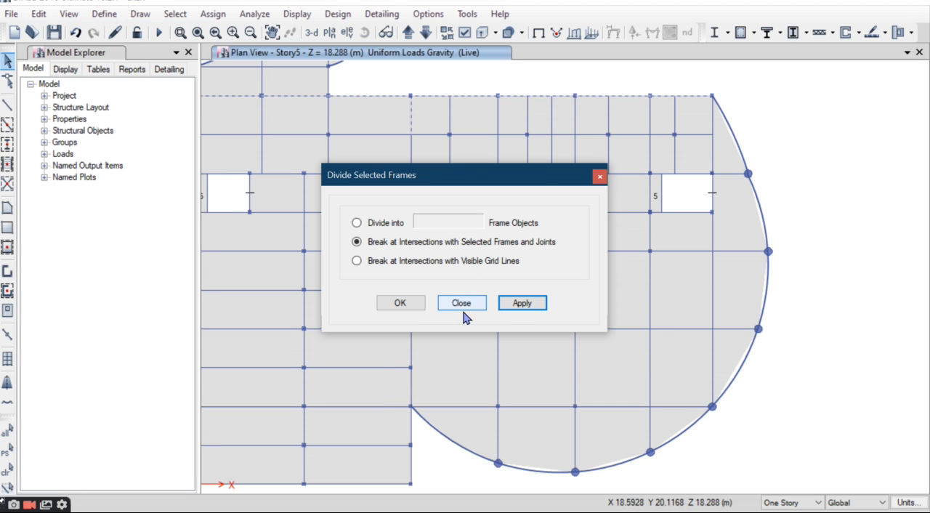
{"action": "left_click", "coordinate": [415, 306]}
{"action": "left_click", "coordinate": [399, 300]}
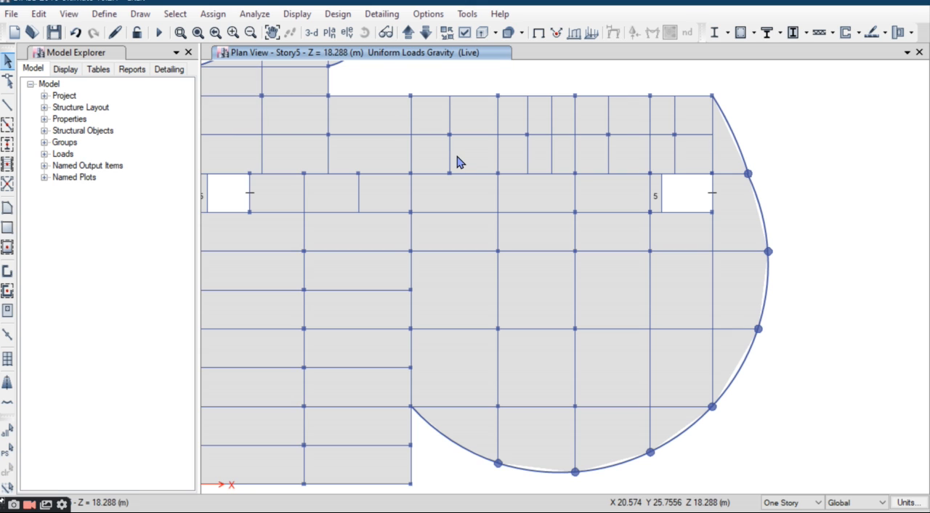
Step: Select the Story5 rectangular wing and the curved wing above it, leaving out the rounded wing with the second staircase
{"action": "scroll", "coordinate": [451, 152], "scroll_direction": "down", "scroll_amount": 5}
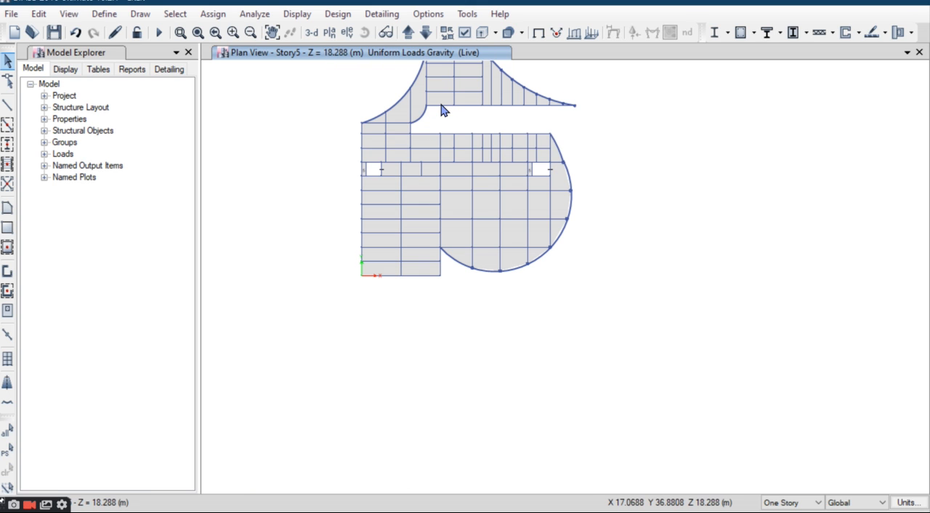
{"action": "left_click_drag", "start_coordinate": [436, 123], "coordinate": [325, 306]}
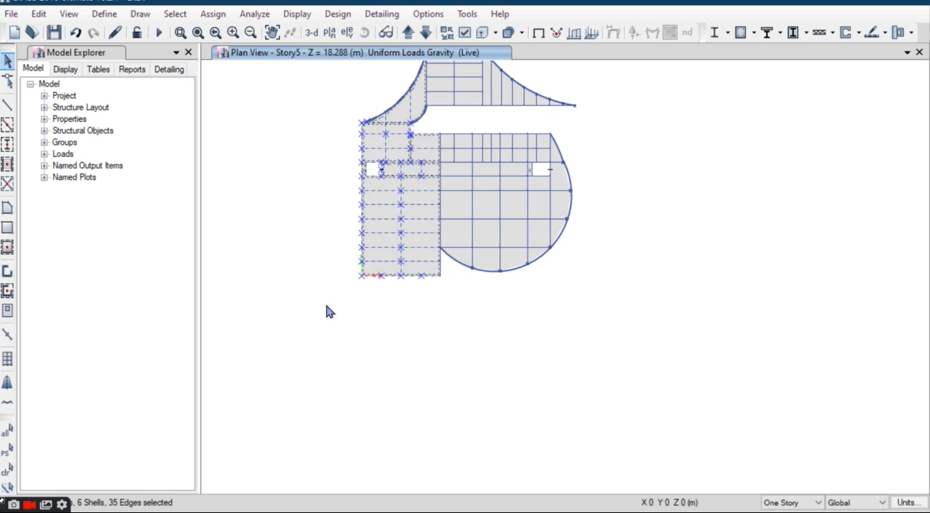
{"action": "scroll", "coordinate": [418, 258], "scroll_direction": "up", "scroll_amount": 5}
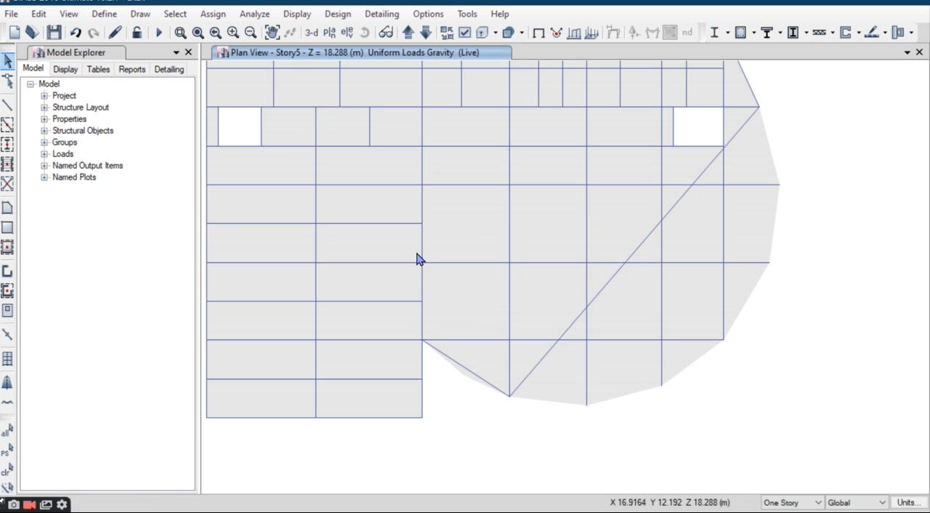
{"action": "scroll", "coordinate": [350, 193], "scroll_direction": "down", "scroll_amount": 5}
{"action": "middle_click_drag", "start_coordinate": [350, 228], "coordinate": [339, 341]}
{"action": "left_click_drag", "start_coordinate": [557, 133], "coordinate": [252, 244]}
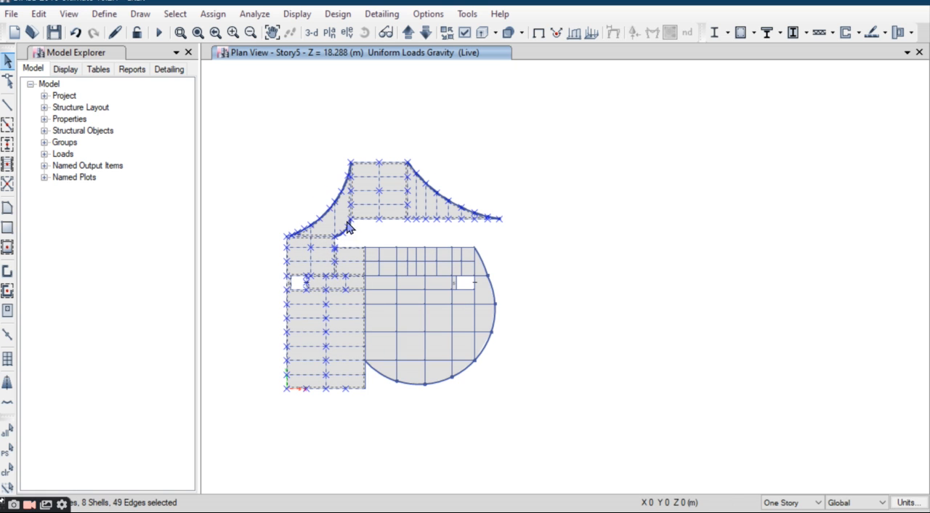
Step: Add the two Story5 flights of the rectangular wing's staircase to the selection in the 3-D view
{"action": "left_click", "coordinate": [312, 33]}
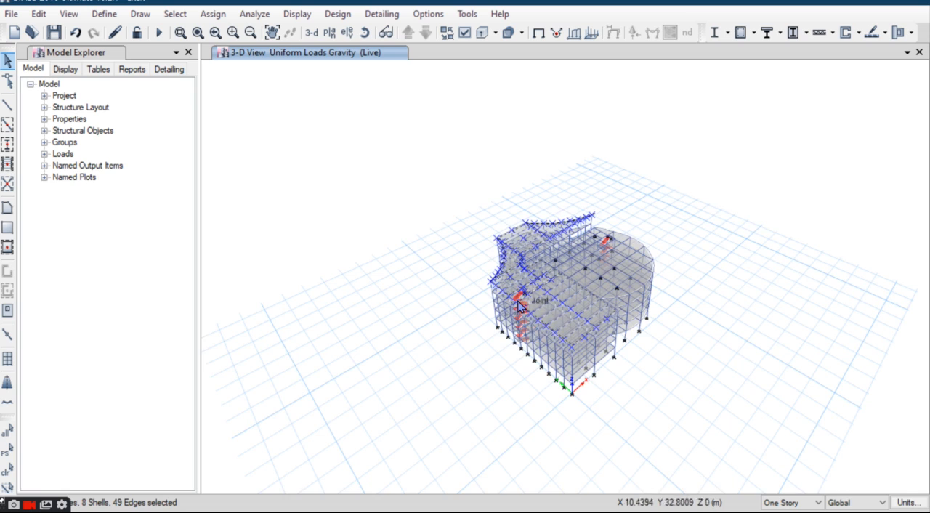
{"action": "scroll", "coordinate": [518, 306], "scroll_direction": "up", "scroll_amount": 6}
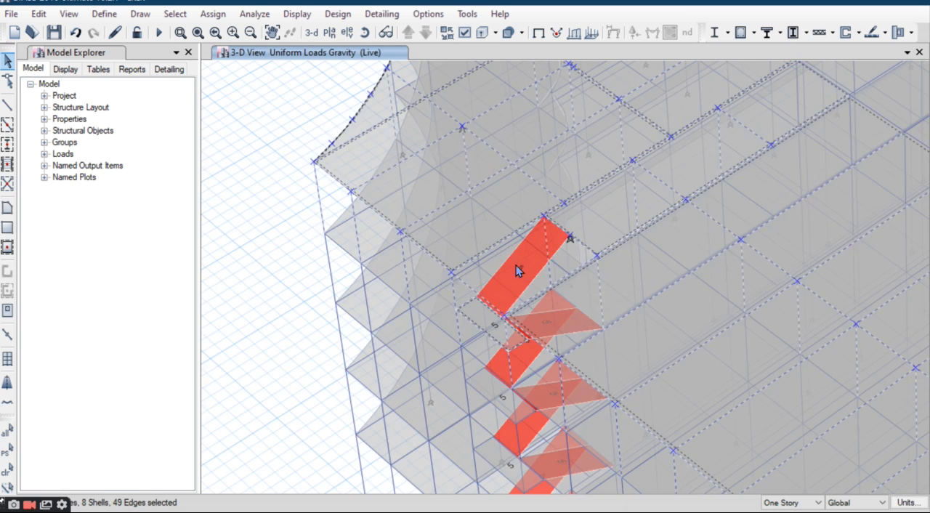
{"action": "left_click", "coordinate": [513, 278]}
{"action": "scroll", "coordinate": [534, 336], "scroll_direction": "up", "scroll_amount": 3}
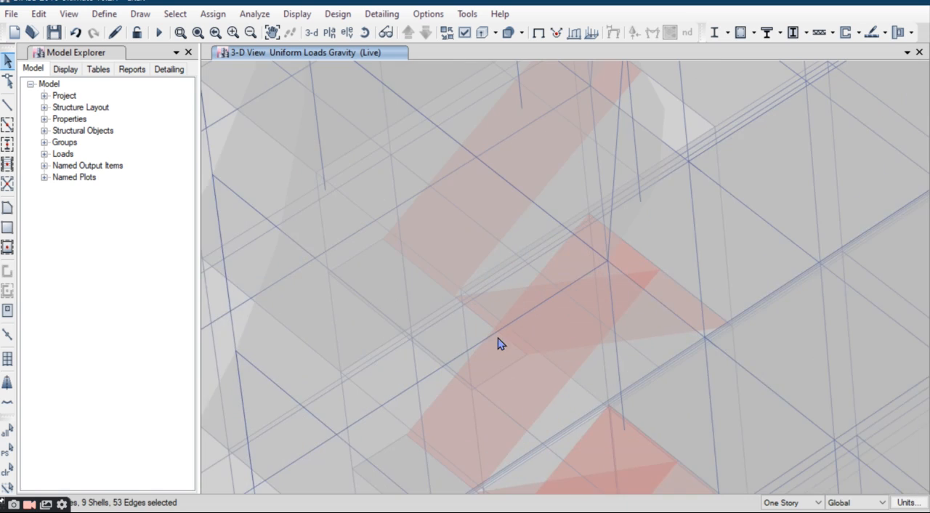
{"action": "scroll", "coordinate": [502, 331], "scroll_direction": "up", "scroll_amount": 3}
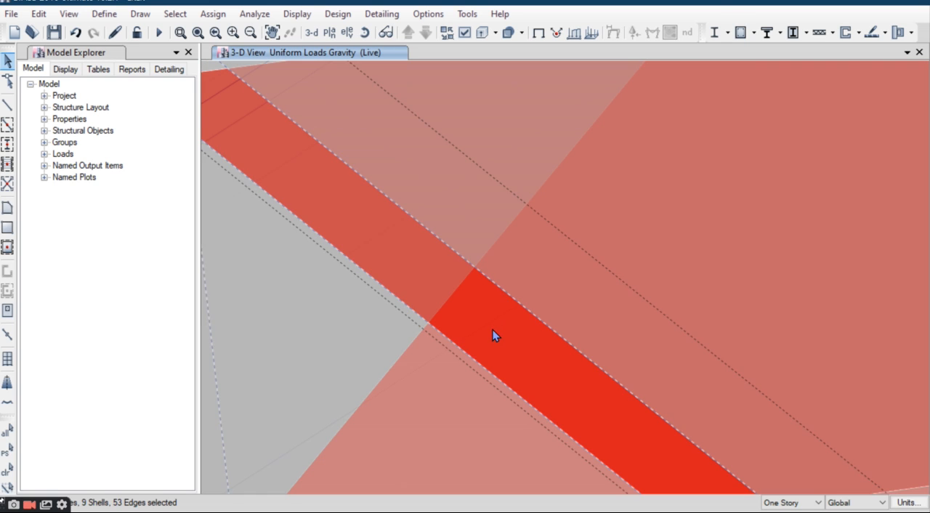
{"action": "left_click", "coordinate": [492, 330]}
{"action": "scroll", "coordinate": [491, 312], "scroll_direction": "down", "scroll_amount": 2}
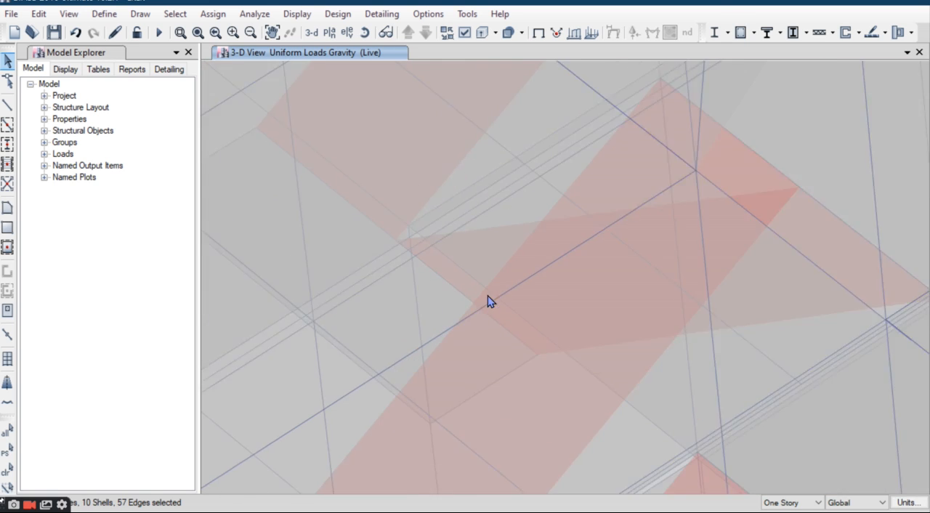
{"action": "scroll", "coordinate": [489, 290], "scroll_direction": "down", "scroll_amount": 5}
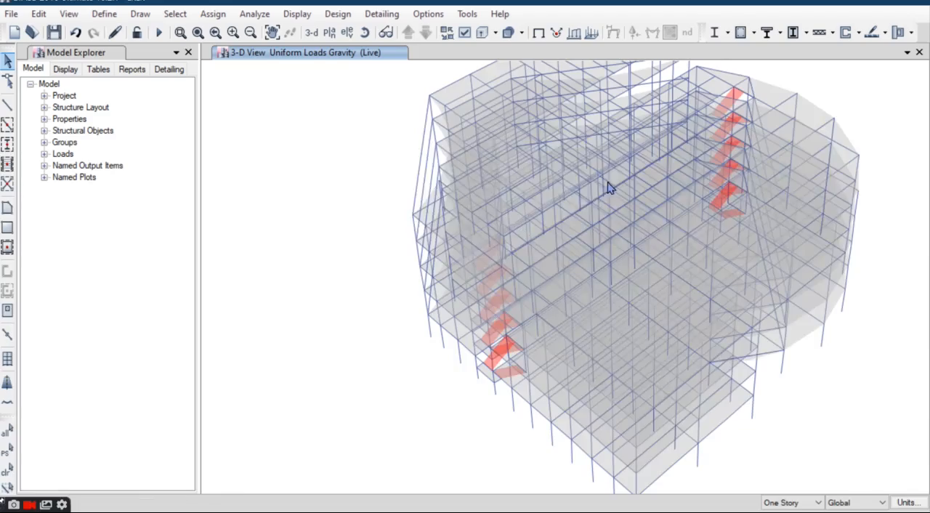
{"action": "left_click", "coordinate": [364, 34]}
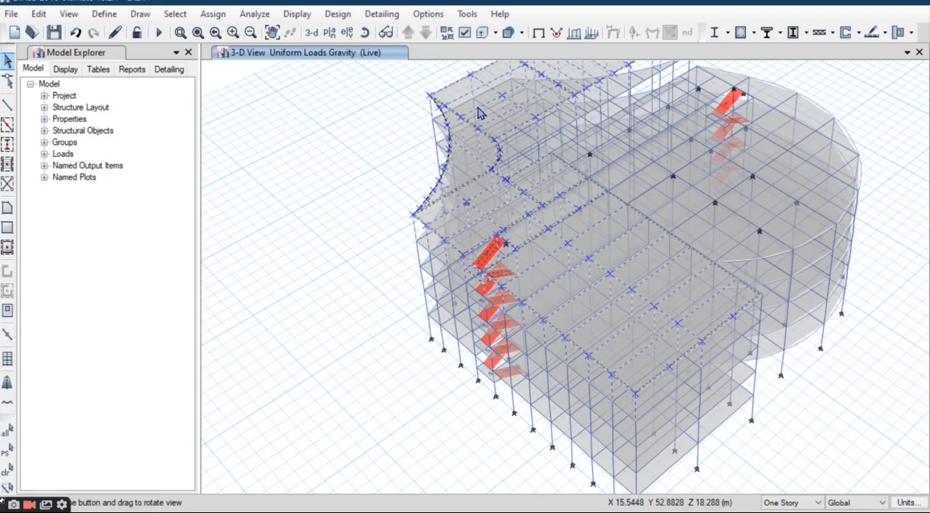
{"action": "left_click_drag", "start_coordinate": [914, 101], "coordinate": [396, 211]}
{"action": "scroll", "coordinate": [485, 199], "scroll_direction": "down", "scroll_amount": 3}
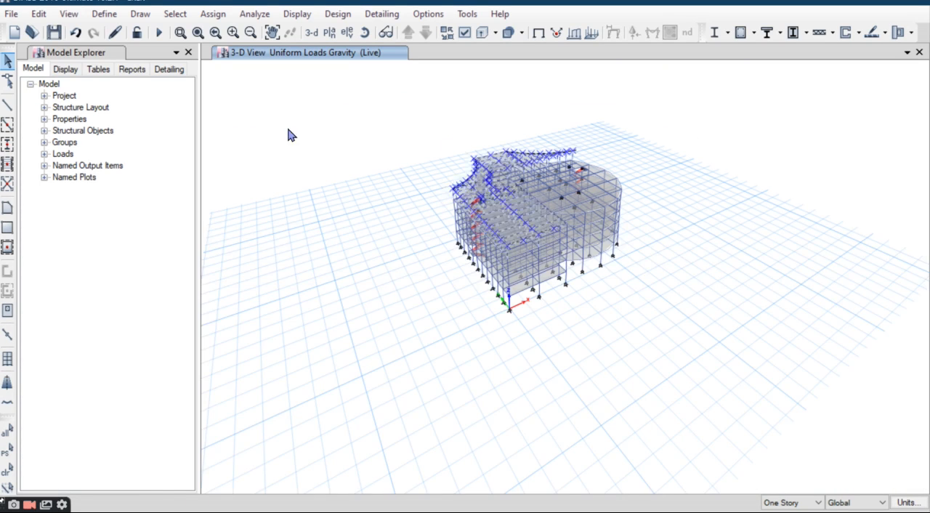
Step: Replicate the selected Story5 part on Story6 through Story15, keeping the original objects, and display the building in the default 3-D view
{"action": "left_click", "coordinate": [38, 13]}
{"action": "left_click", "coordinate": [112, 244]}
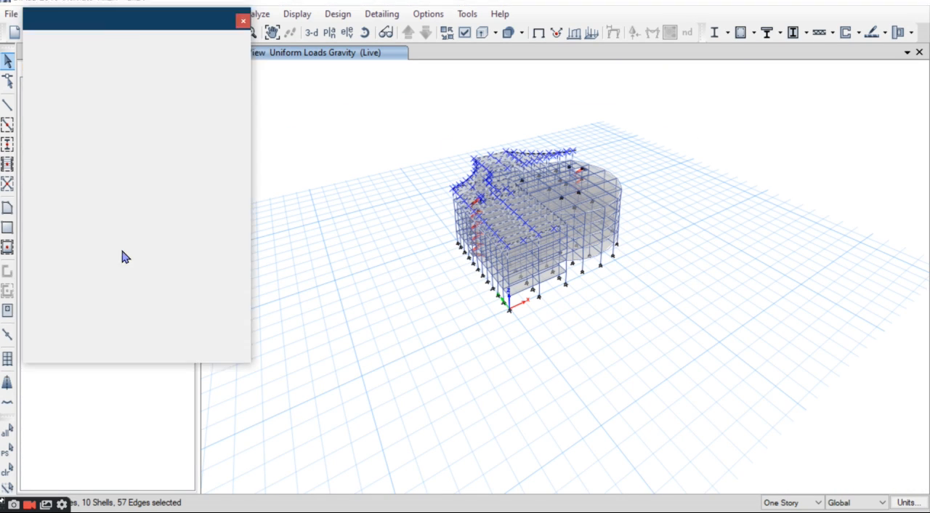
{"action": "left_click", "coordinate": [374, 118]}
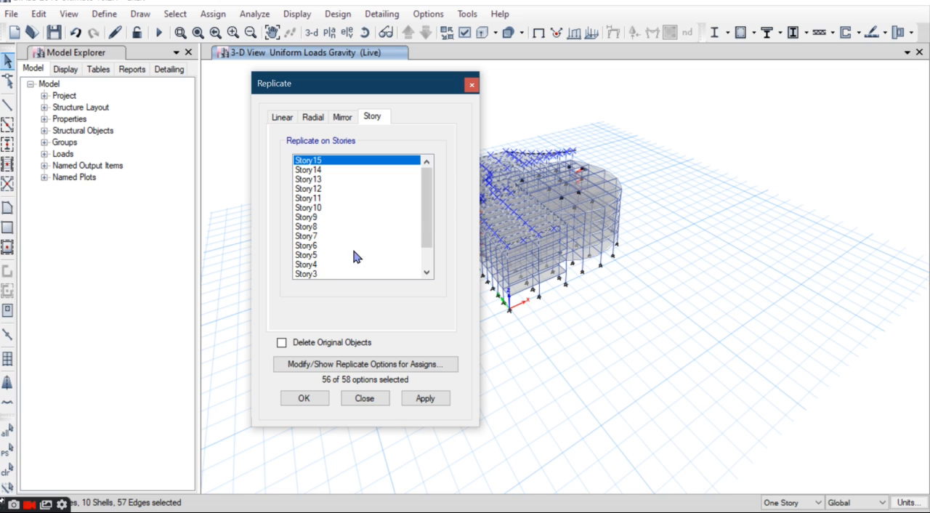
{"action": "left_click_drag", "start_coordinate": [427, 212], "coordinate": [432, 266]}
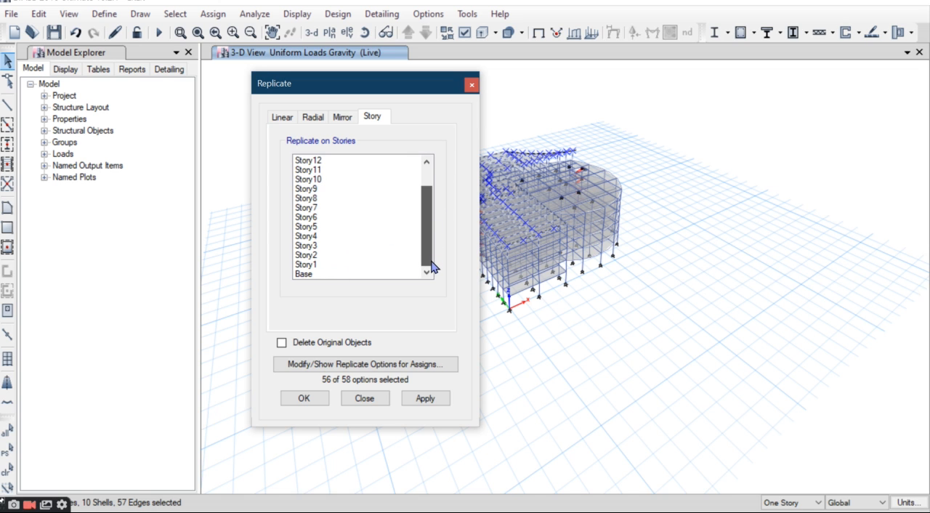
{"action": "left_click_drag", "start_coordinate": [307, 216], "coordinate": [344, 146]}
{"action": "left_click_drag", "start_coordinate": [362, 100], "coordinate": [677, 55]}
{"action": "left_click", "coordinate": [727, 358]}
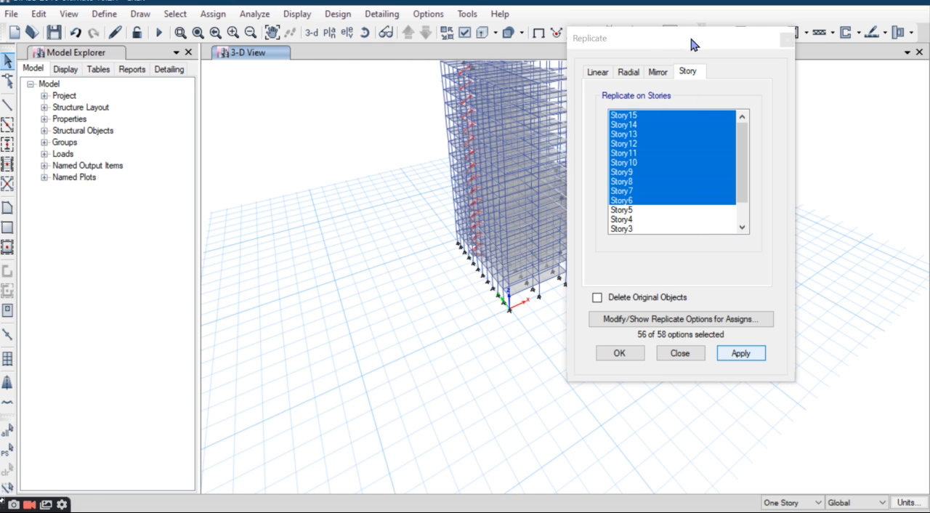
{"action": "left_click_drag", "start_coordinate": [692, 45], "coordinate": [584, 66]}
{"action": "left_click", "coordinate": [525, 379]}
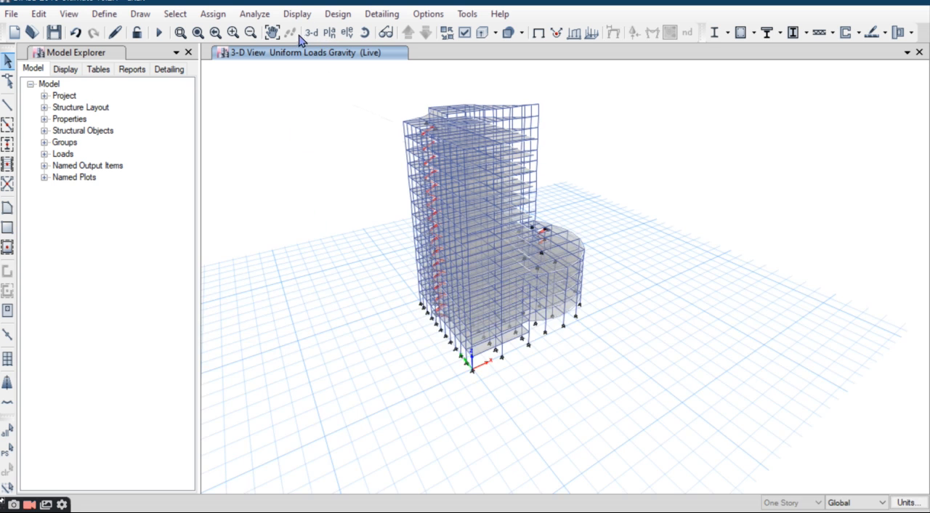
{"action": "left_click", "coordinate": [311, 33]}
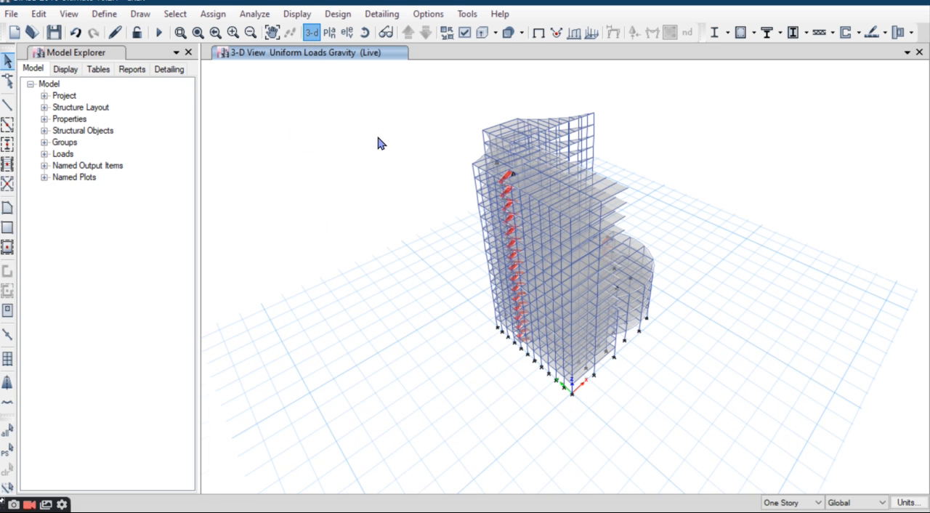
Step: Examine the upper stories' open side above the rounded wing in the 3-D view and open the Story5 plan view
{"action": "left_click", "coordinate": [365, 33]}
{"action": "left_click_drag", "start_coordinate": [696, 252], "coordinate": [531, 220]}
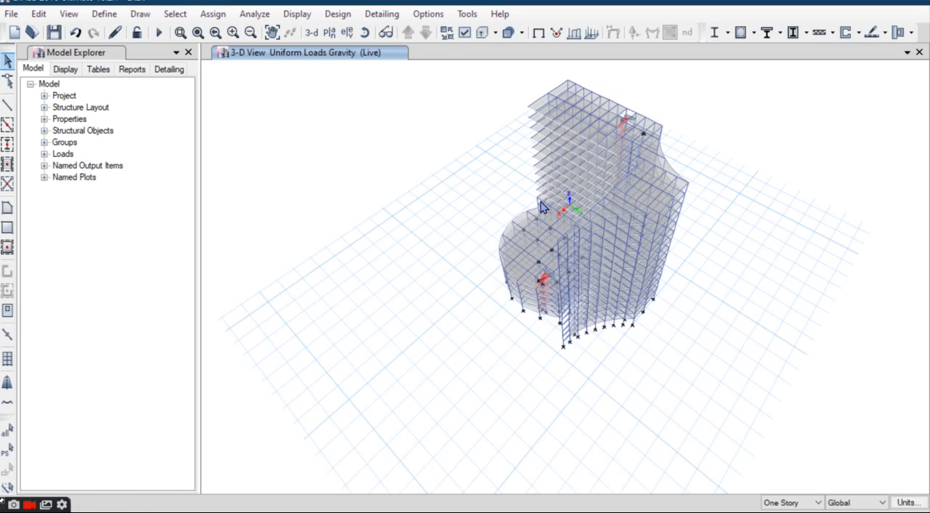
{"action": "scroll", "coordinate": [541, 207], "scroll_direction": "up", "scroll_amount": 5}
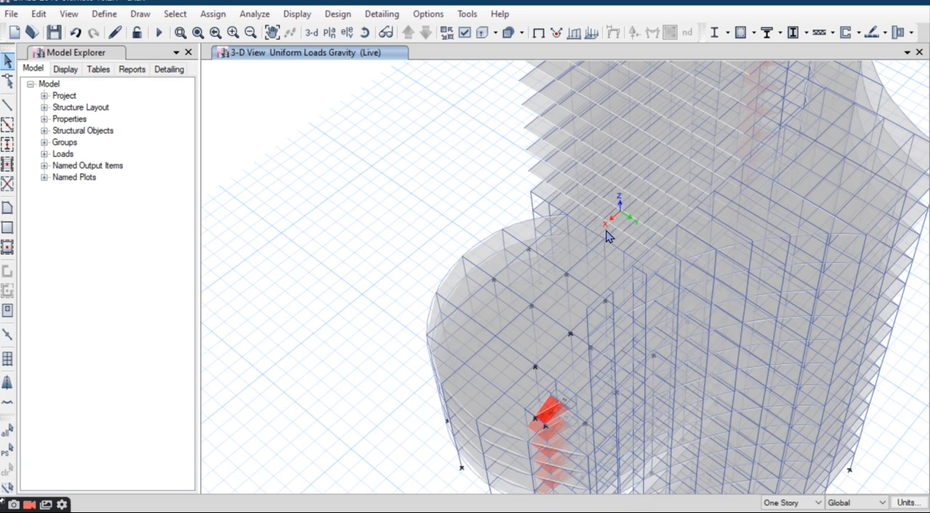
{"action": "scroll", "coordinate": [556, 224], "scroll_direction": "up", "scroll_amount": 3}
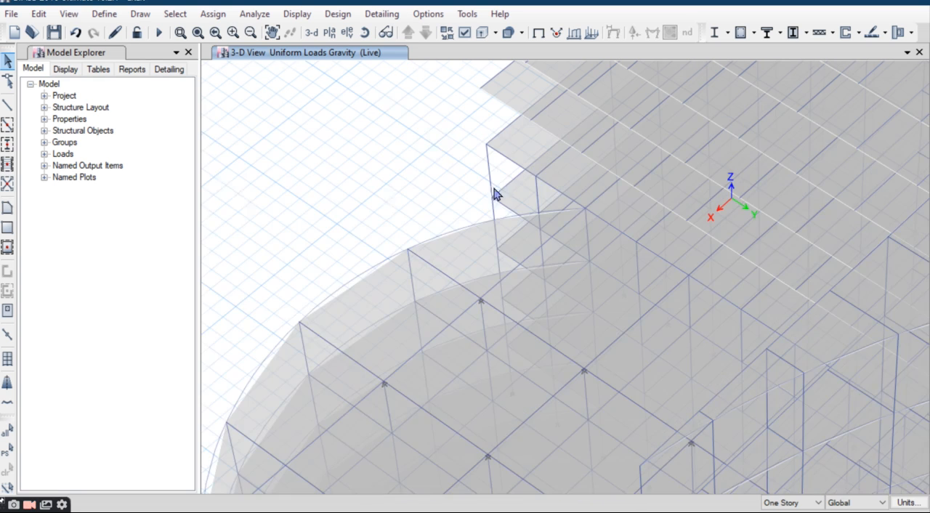
{"action": "left_click", "coordinate": [328, 34]}
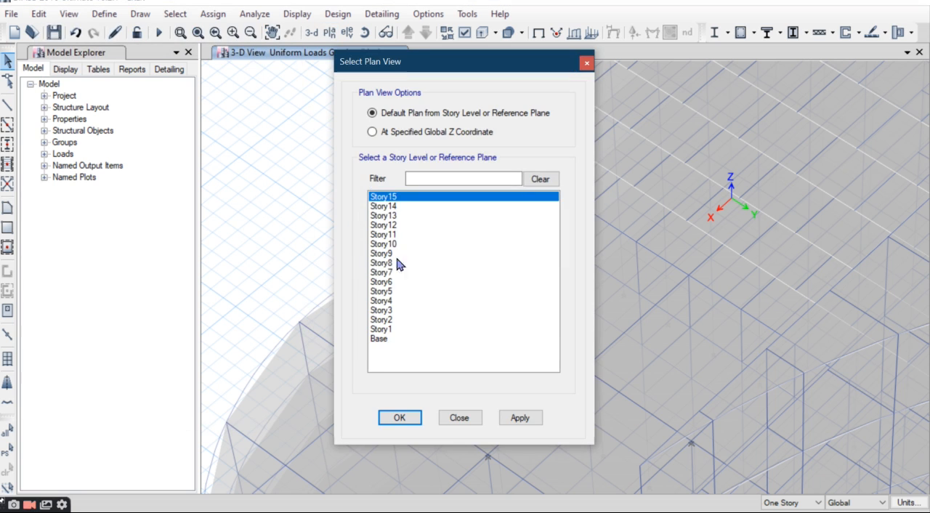
{"action": "left_click", "coordinate": [383, 292]}
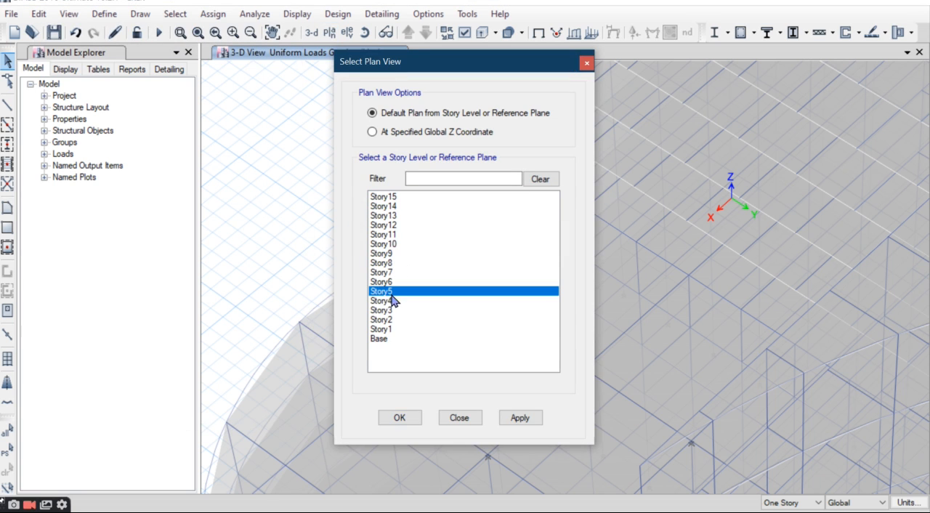
{"action": "left_click", "coordinate": [399, 419]}
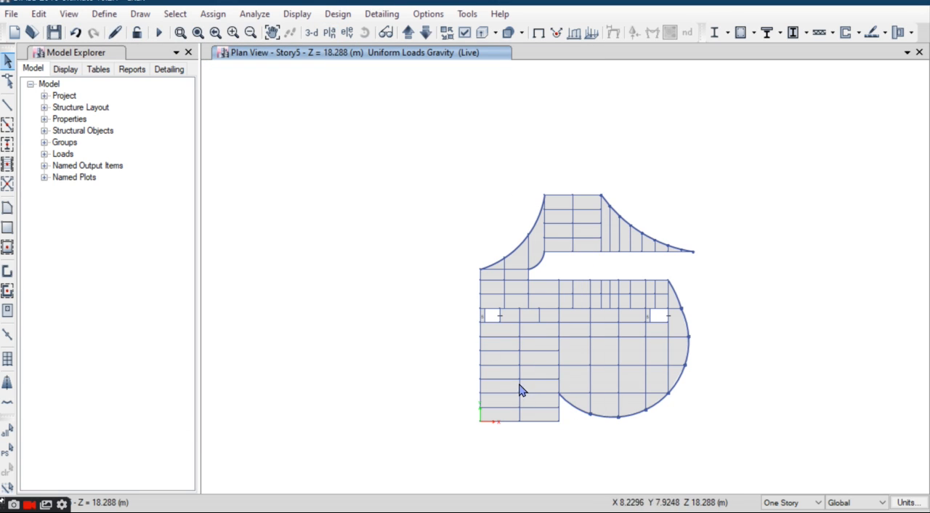
Step: Select the Story5 beams along the full line where the rectangular wing meets the rounded wing
{"action": "scroll", "coordinate": [518, 387], "scroll_direction": "up", "scroll_amount": 3}
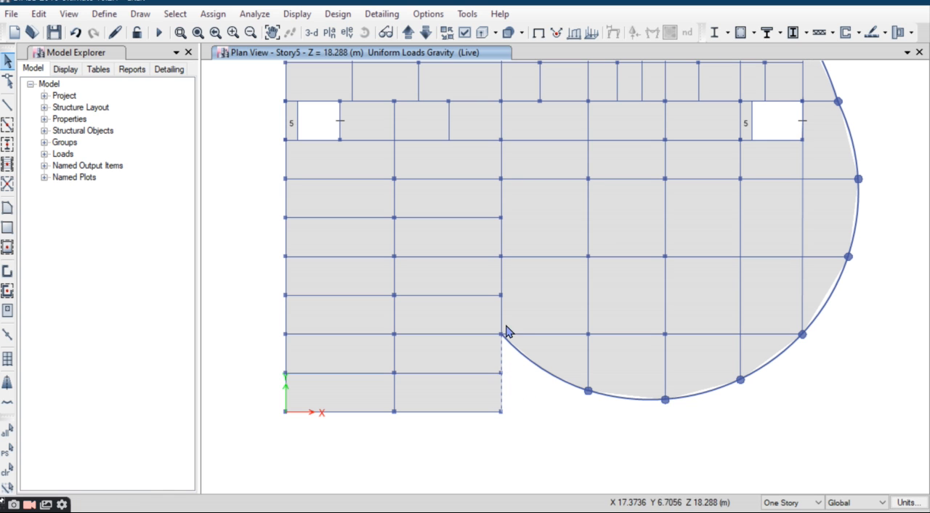
{"action": "left_click", "coordinate": [502, 286]}
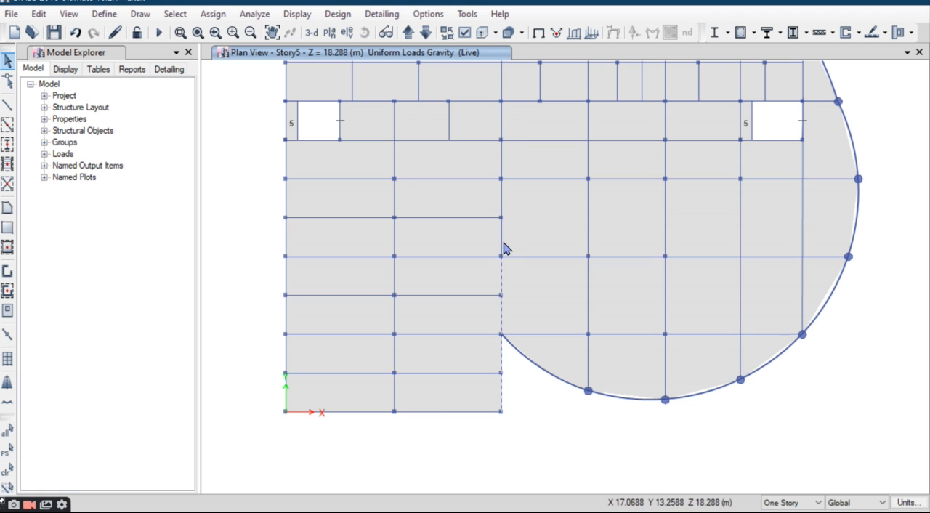
{"action": "left_click", "coordinate": [502, 125]}
{"action": "middle_click_drag", "start_coordinate": [514, 173], "coordinate": [498, 290]}
{"action": "left_click", "coordinate": [485, 192]}
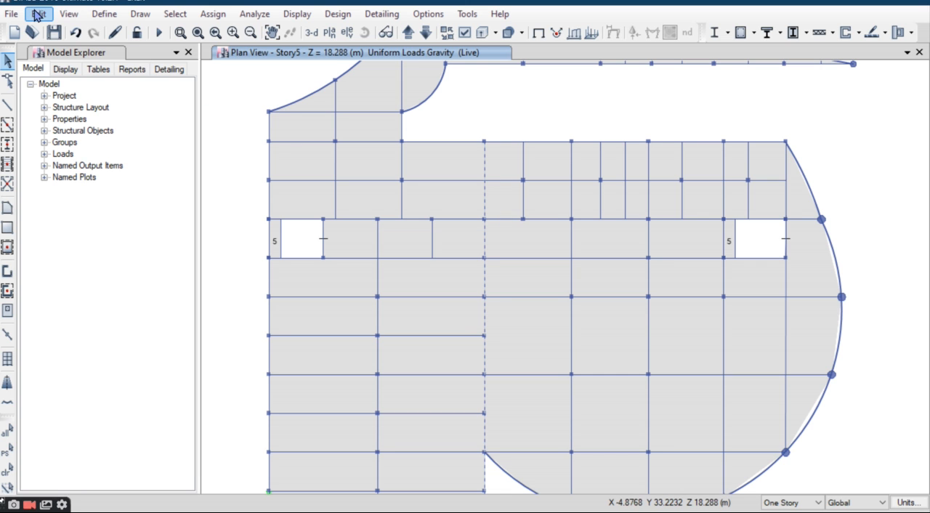
Step: Replicate the selected edge beams on Story6 through Story15, keeping the original objects
{"action": "left_click", "coordinate": [38, 14]}
{"action": "left_click", "coordinate": [118, 242]}
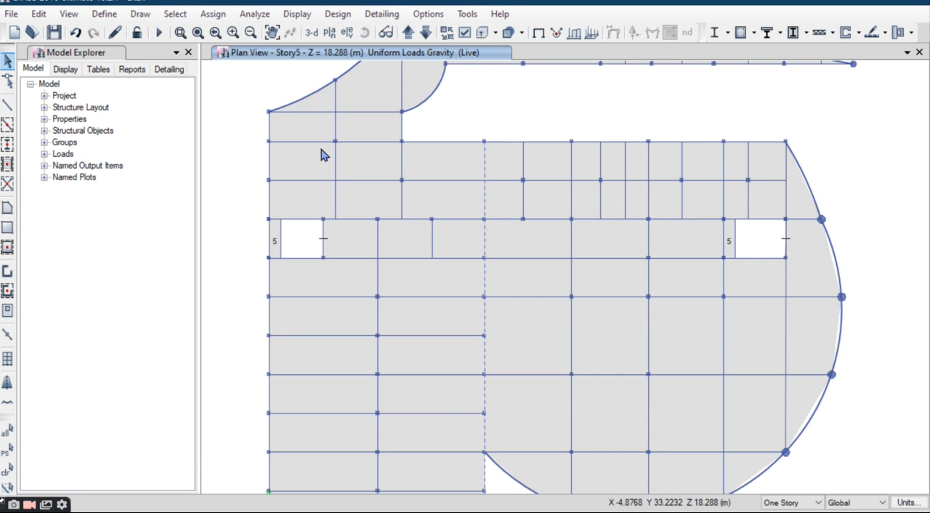
{"action": "left_click", "coordinate": [587, 103]}
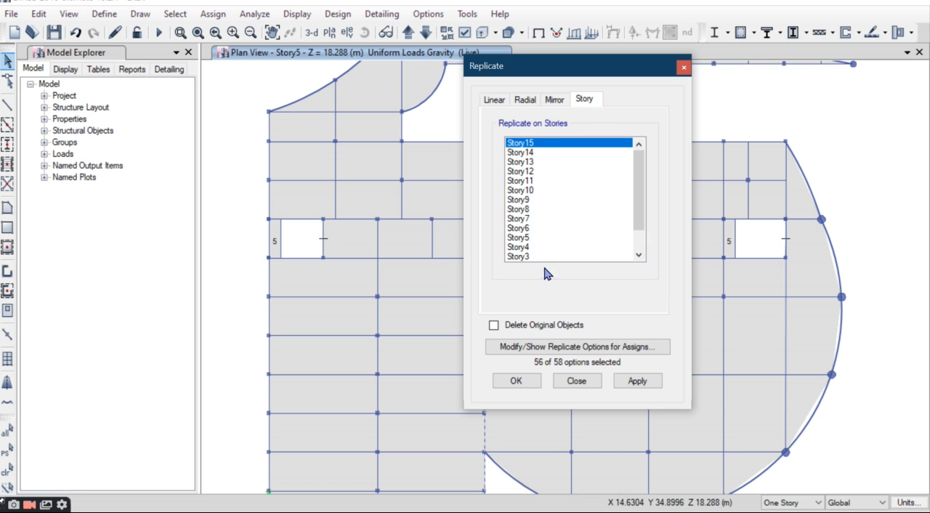
{"action": "left_click", "coordinate": [529, 228]}
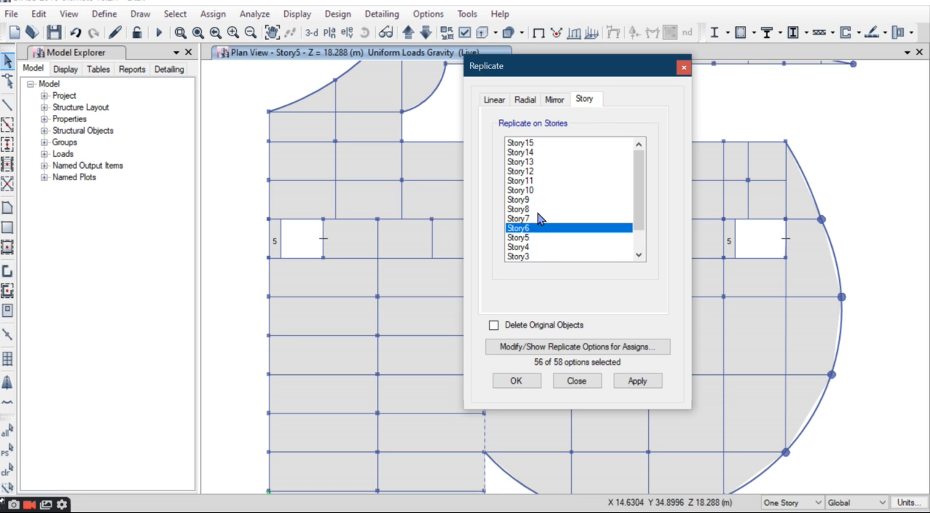
{"action": "left_click", "coordinate": [520, 143], "text": "shift"}
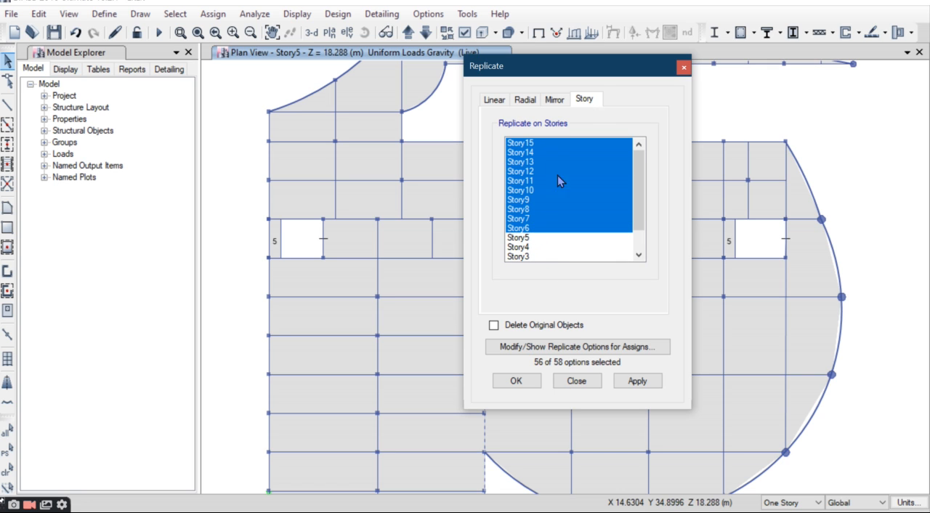
{"action": "left_click", "coordinate": [517, 381]}
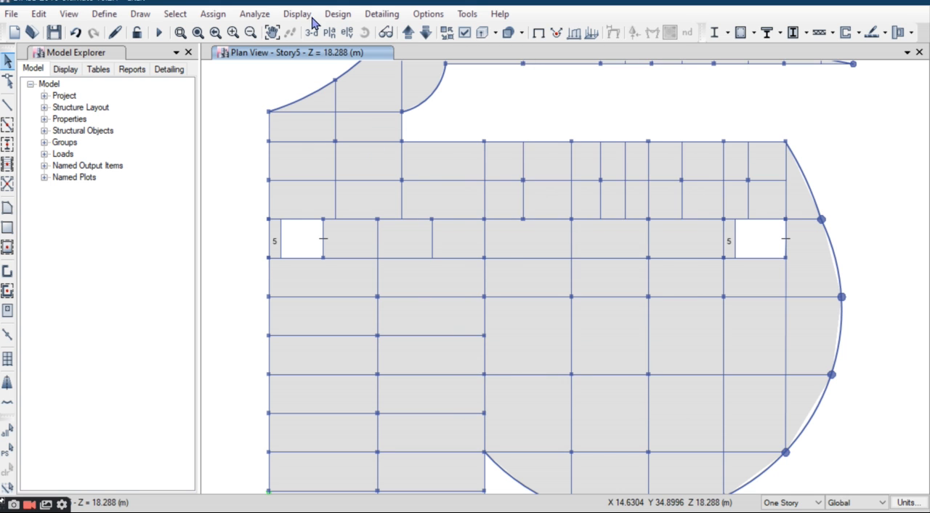
Step: Display the building in the default 3-D view and examine the upper stories' edge from the rounded wing's side
{"action": "left_click", "coordinate": [312, 32]}
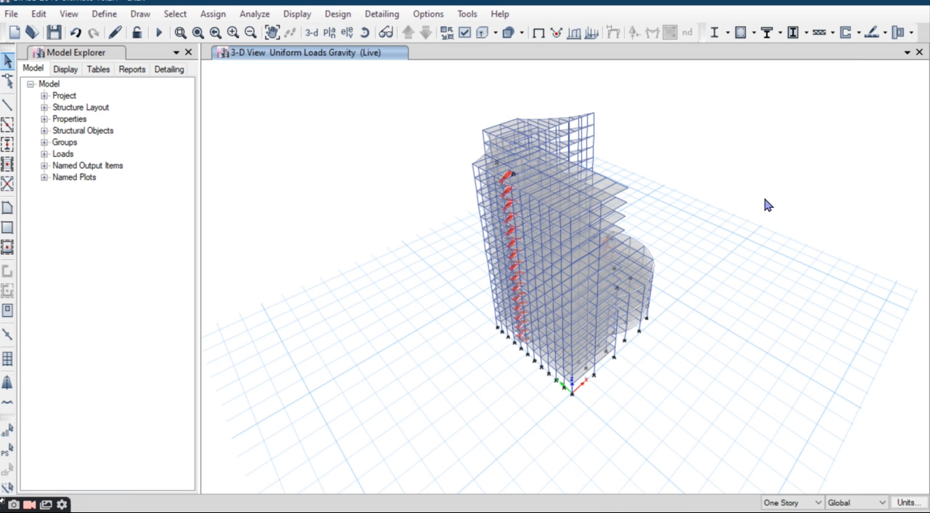
{"action": "scroll", "coordinate": [617, 164], "scroll_direction": "up", "scroll_amount": 5}
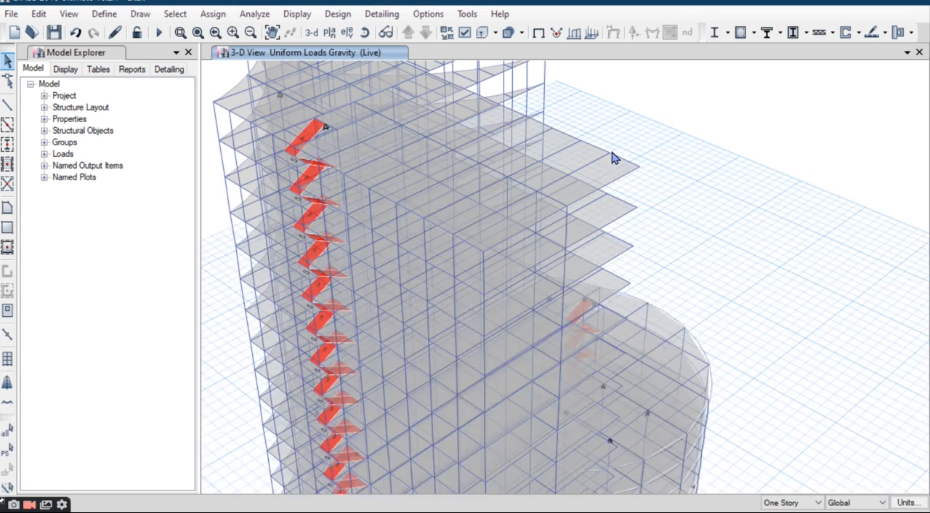
{"action": "scroll", "coordinate": [614, 157], "scroll_direction": "down", "scroll_amount": 6}
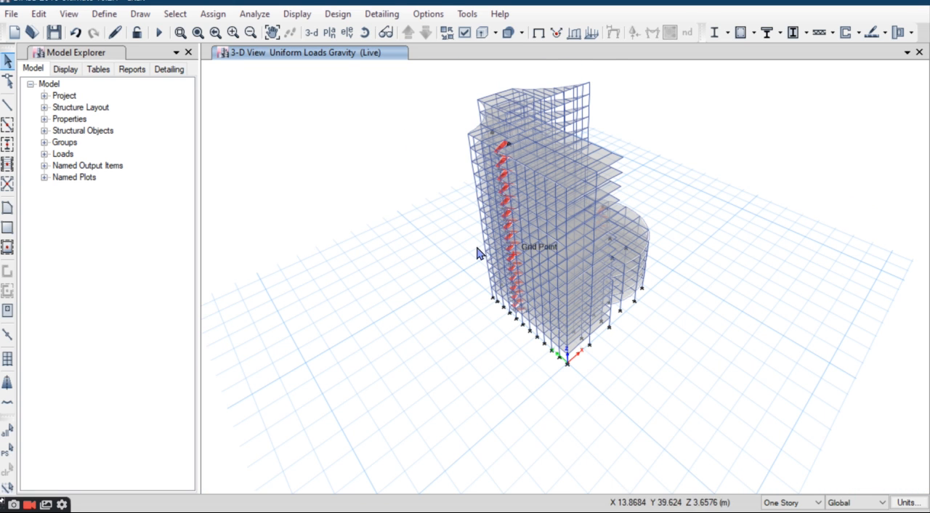
{"action": "left_click", "coordinate": [361, 34]}
{"action": "left_click_drag", "start_coordinate": [705, 255], "coordinate": [488, 208]}
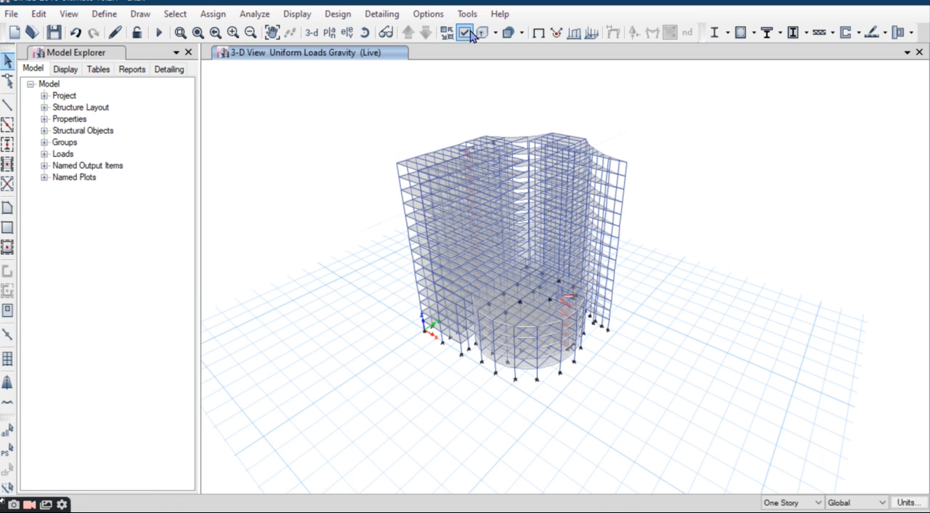
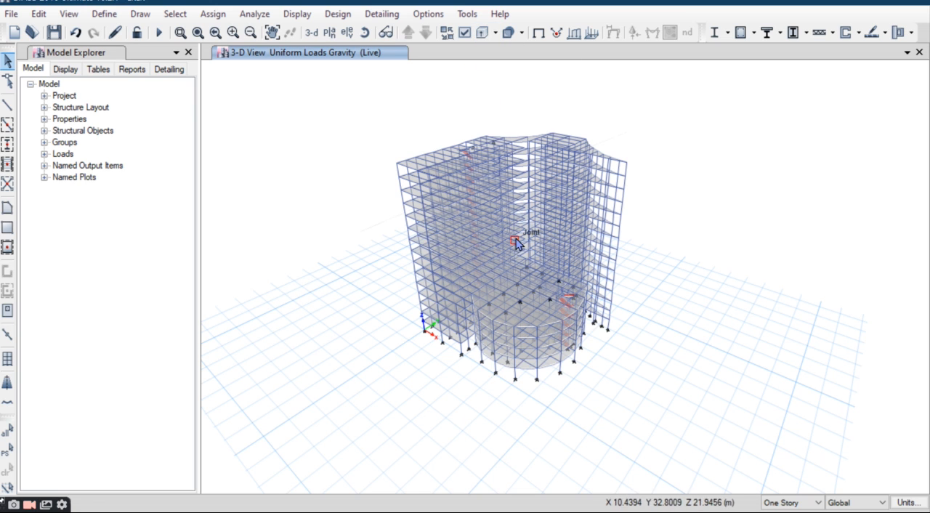
Step: Display the rendered 3-D view of the building and examine the stair opening on the rounded wing's roof
{"action": "middle_click_drag", "start_coordinate": [533, 235], "coordinate": [510, 248]}
{"action": "left_click", "coordinate": [69, 20]}
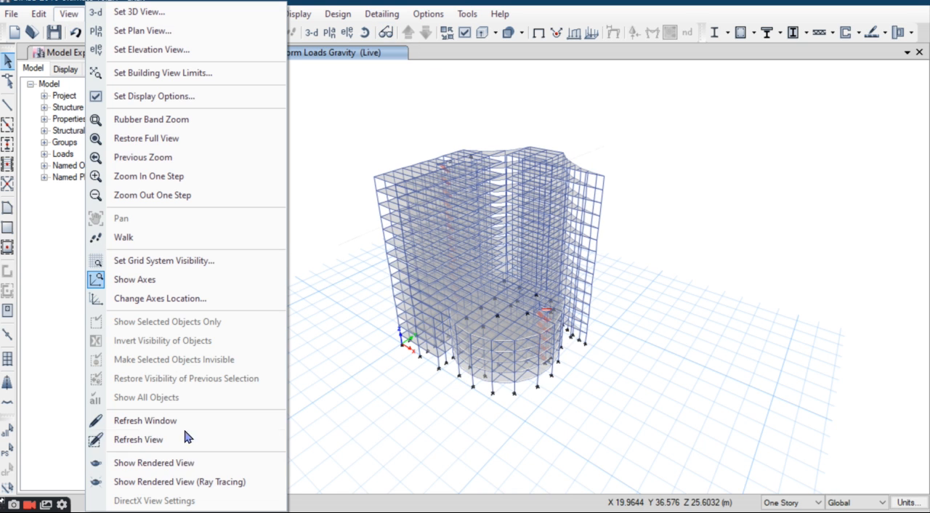
{"action": "left_click", "coordinate": [220, 463]}
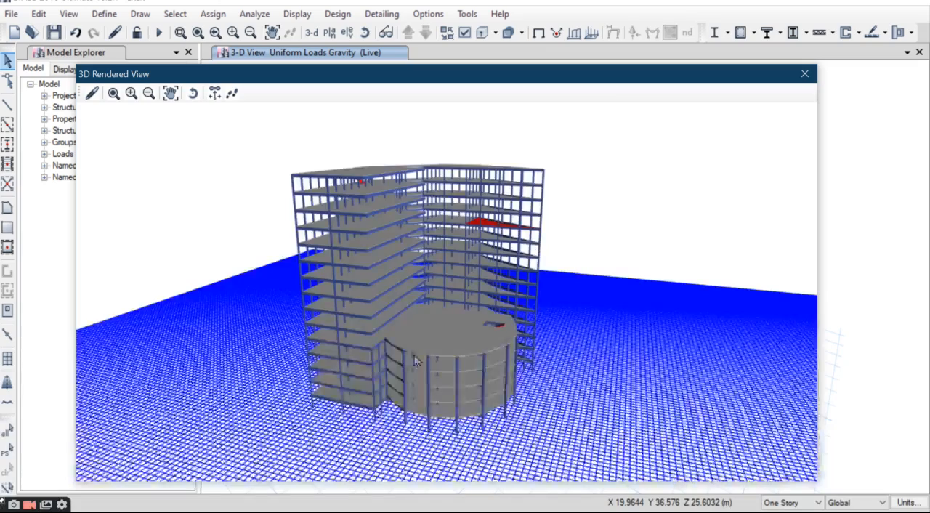
{"action": "scroll", "coordinate": [427, 378], "scroll_direction": "up", "scroll_amount": 3}
{"action": "left_click_drag", "start_coordinate": [430, 384], "coordinate": [493, 373]}
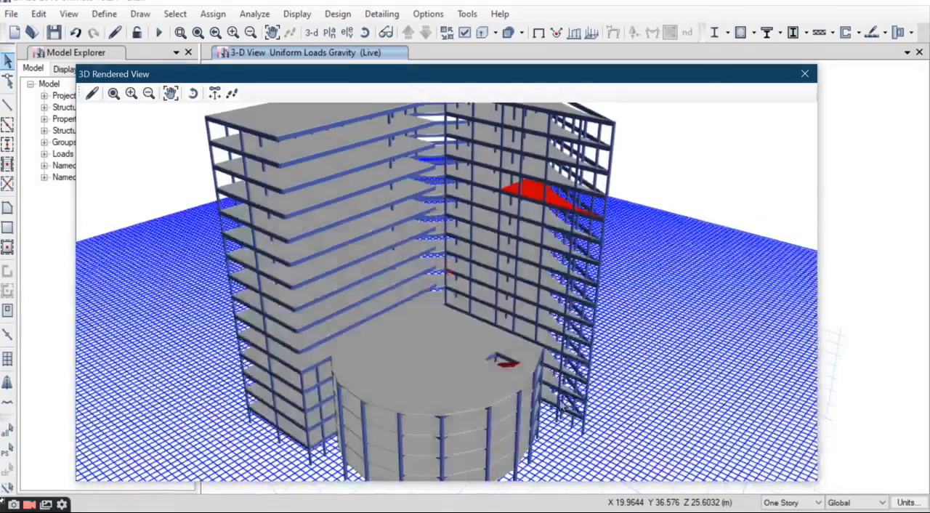
{"action": "scroll", "coordinate": [493, 374], "scroll_direction": "up", "scroll_amount": 6}
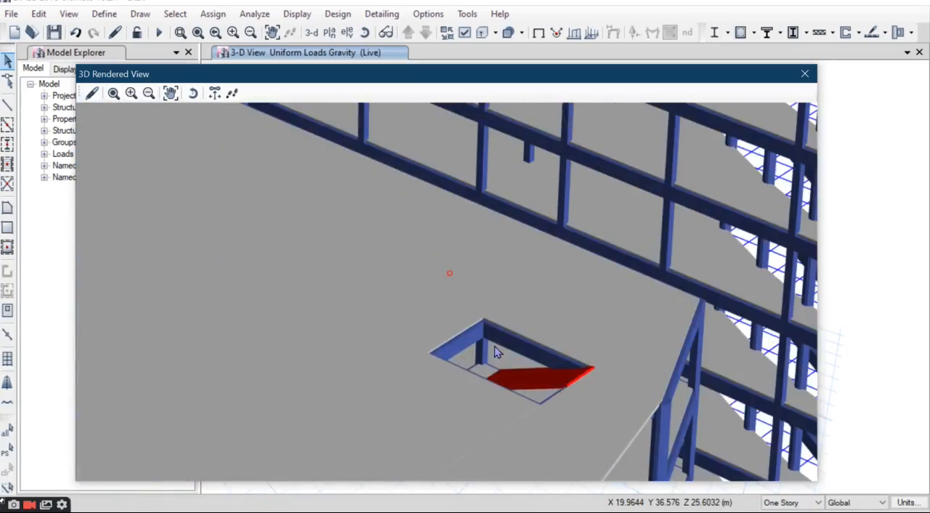
{"action": "scroll", "coordinate": [491, 345], "scroll_direction": "up", "scroll_amount": 2}
{"action": "scroll", "coordinate": [495, 334], "scroll_direction": "down", "scroll_amount": 6}
{"action": "scroll", "coordinate": [487, 330], "scroll_direction": "up", "scroll_amount": 3}
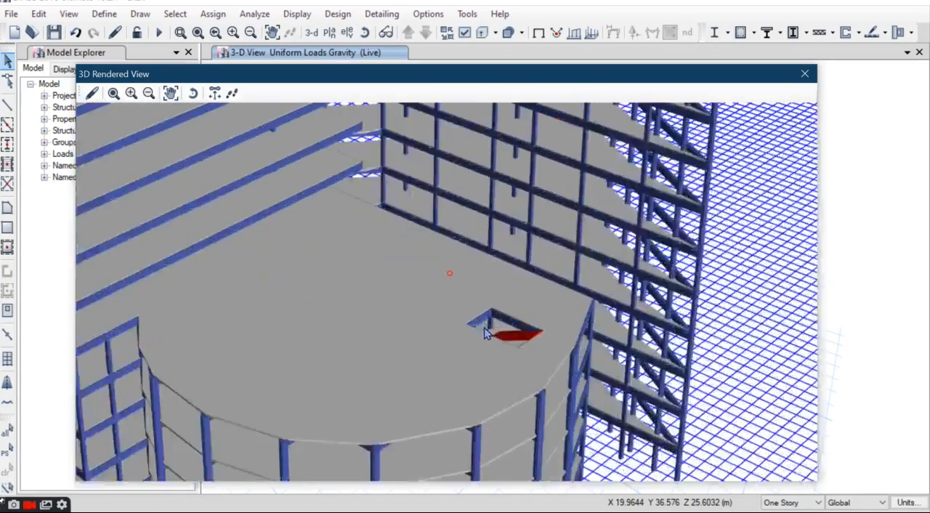
{"action": "scroll", "coordinate": [469, 326], "scroll_direction": "down", "scroll_amount": 2}
{"action": "scroll", "coordinate": [469, 326], "scroll_direction": "down", "scroll_amount": 5}
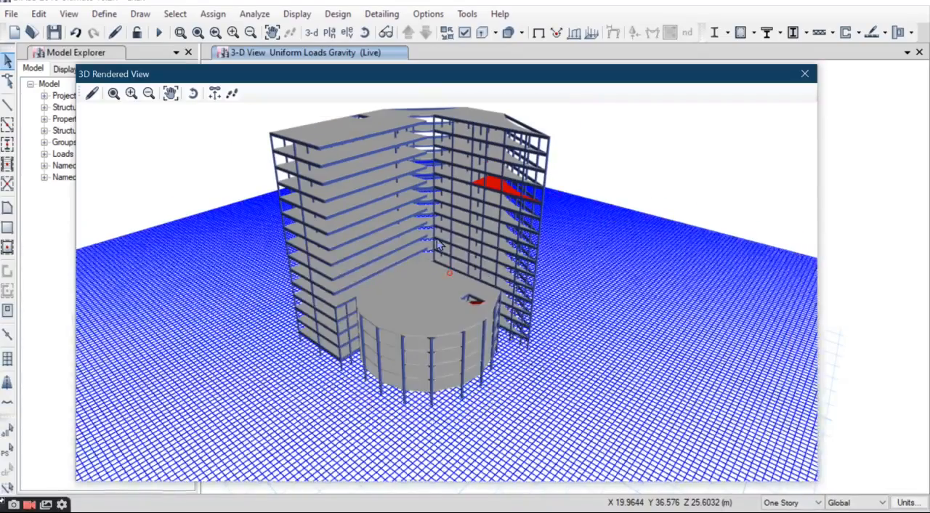
Step: Examine the top story's stair opening in the rendered view, close it and inspect both staircases in the wireframe 3-D view
{"action": "scroll", "coordinate": [359, 208], "scroll_direction": "up", "scroll_amount": 6}
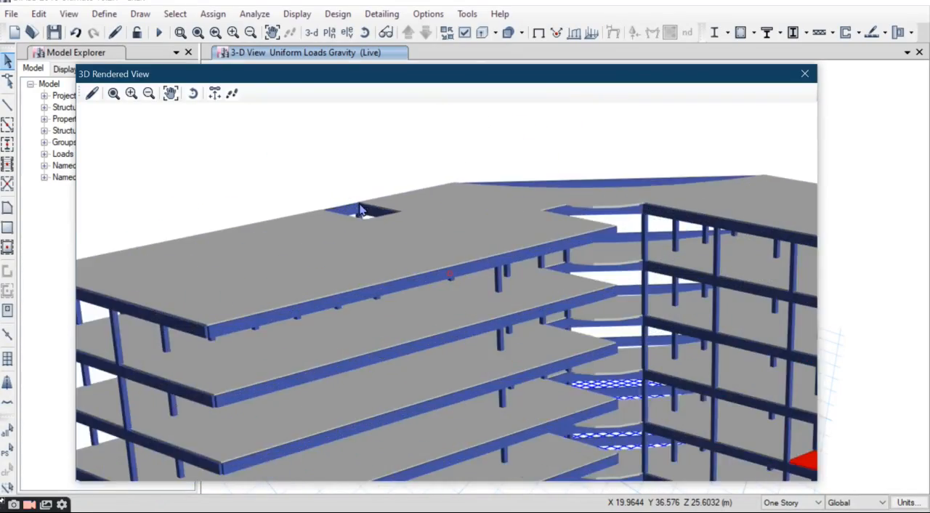
{"action": "scroll", "coordinate": [423, 245], "scroll_direction": "down", "scroll_amount": 5}
{"action": "scroll", "coordinate": [445, 369], "scroll_direction": "up", "scroll_amount": 3}
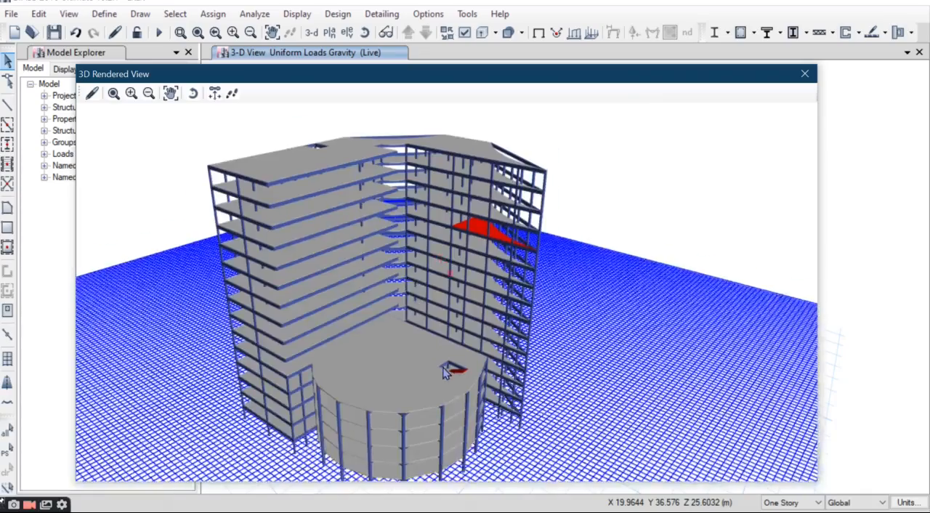
{"action": "scroll", "coordinate": [446, 370], "scroll_direction": "down", "scroll_amount": 1}
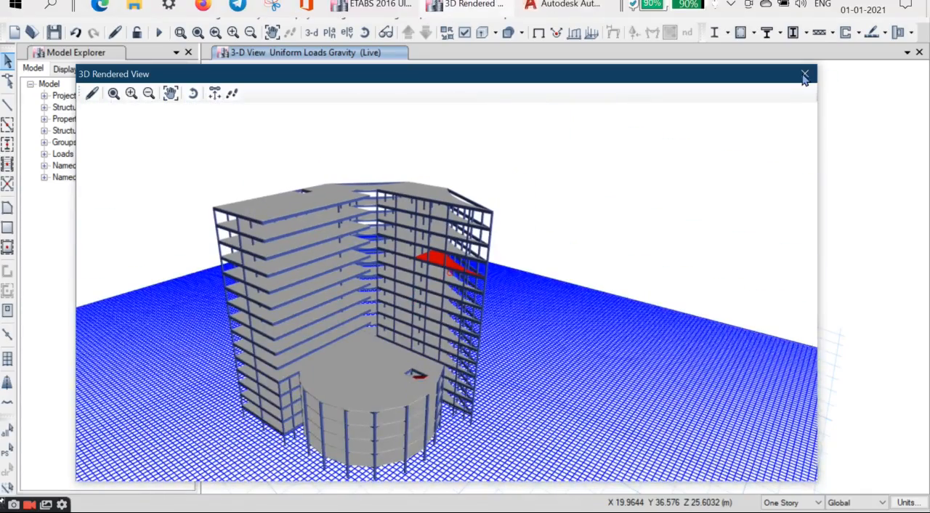
{"action": "left_click", "coordinate": [805, 74]}
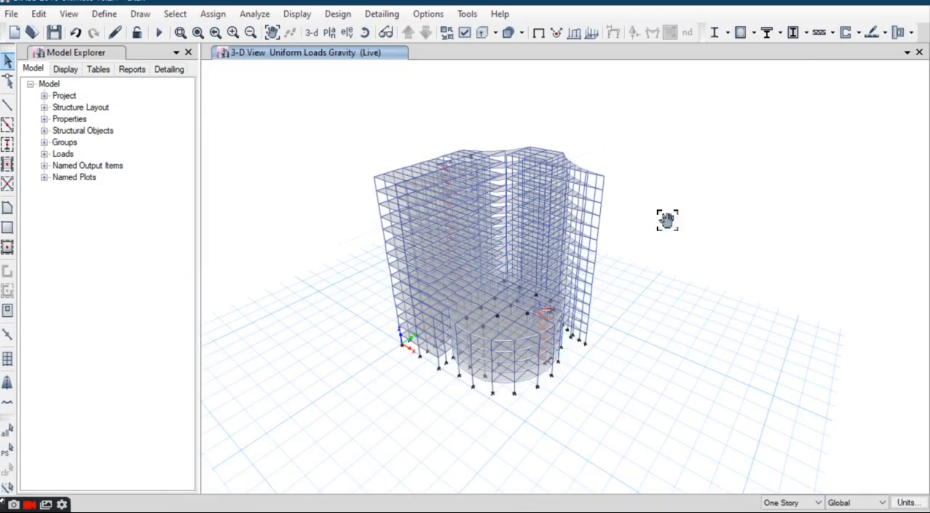
{"action": "middle_click_drag", "start_coordinate": [667, 221], "coordinate": [665, 231]}
{"action": "scroll", "coordinate": [484, 317], "scroll_direction": "up", "scroll_amount": 4}
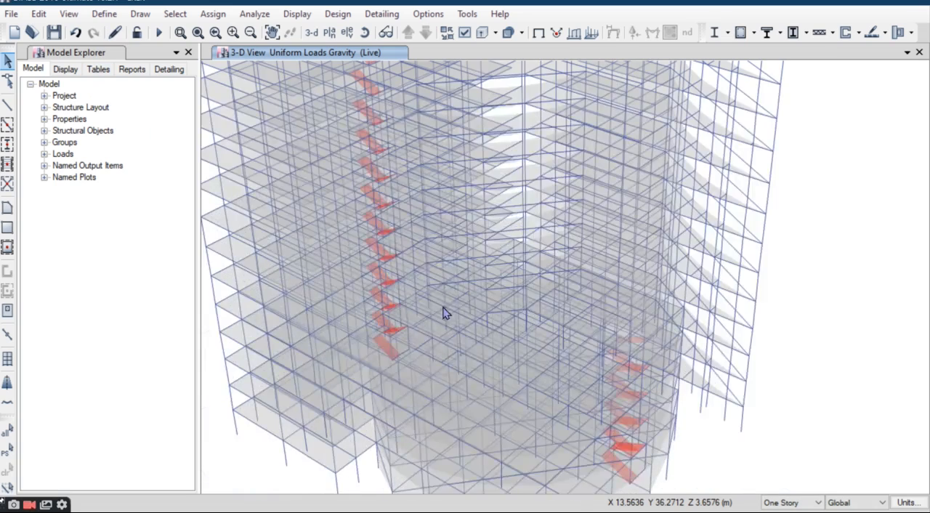
{"action": "scroll", "coordinate": [445, 309], "scroll_direction": "down", "scroll_amount": 3}
{"action": "scroll", "coordinate": [447, 291], "scroll_direction": "down", "scroll_amount": 3}
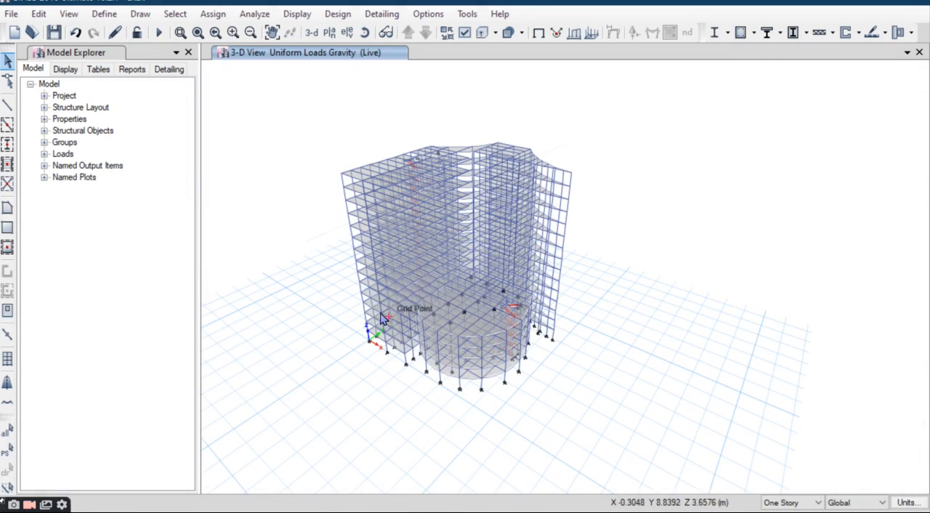
Step: Define a load pattern EQX of type Seismic with IS1893 2002 as its auto lateral load
{"action": "left_click", "coordinate": [141, 14]}
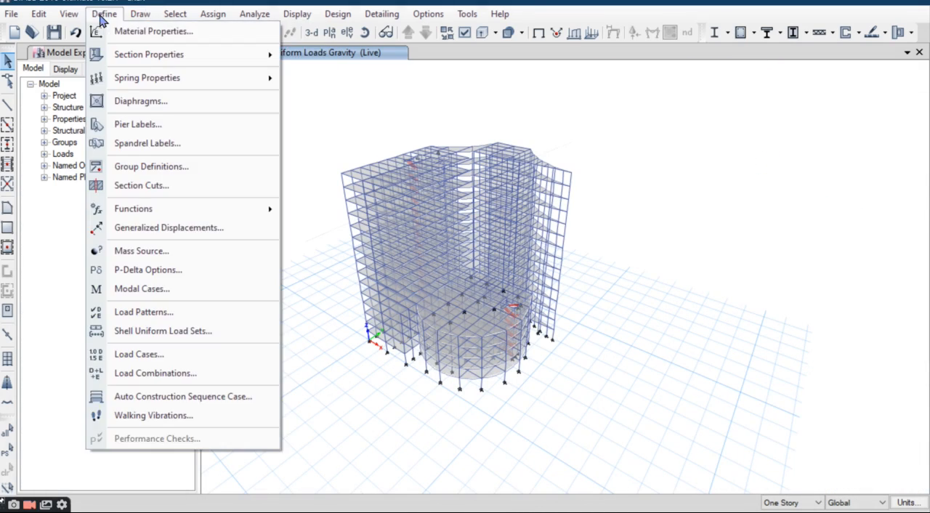
{"action": "left_click", "coordinate": [133, 311]}
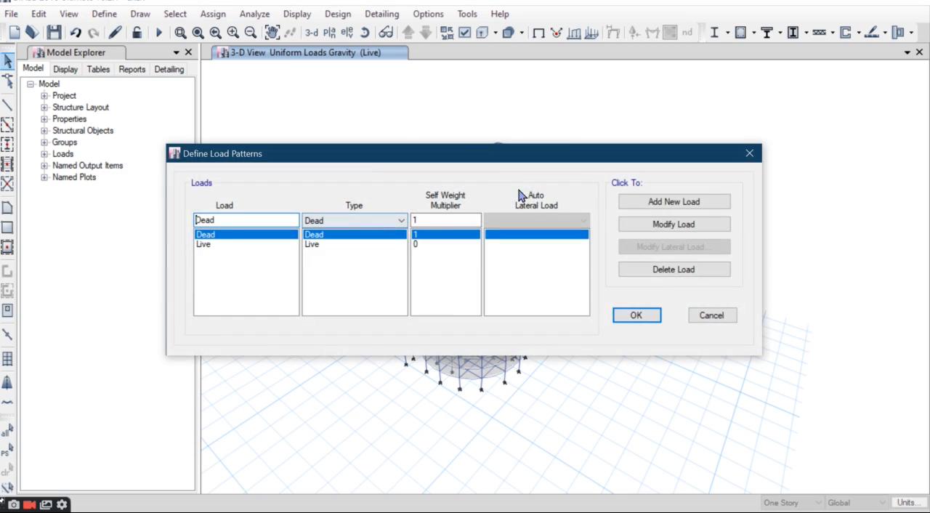
{"action": "left_click_drag", "start_coordinate": [481, 155], "coordinate": [429, 125]}
{"action": "left_click", "coordinate": [622, 172]}
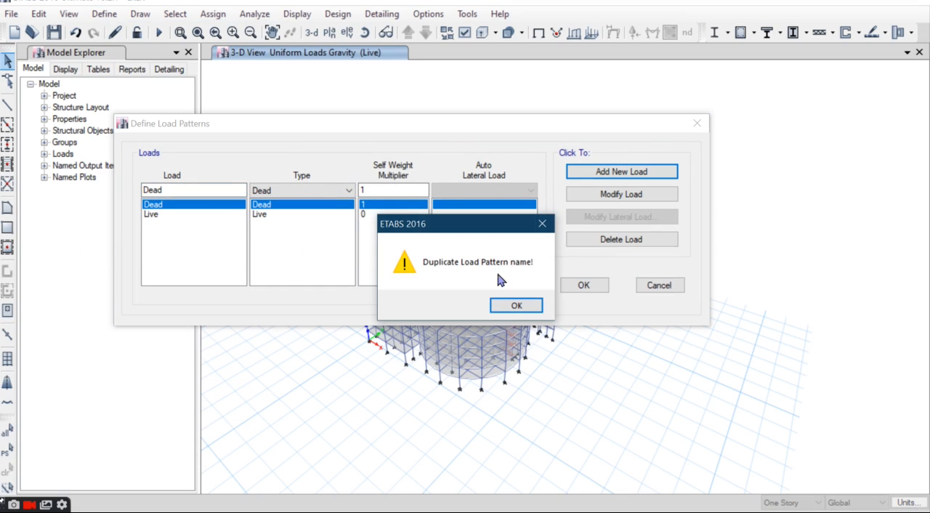
{"action": "left_click", "coordinate": [515, 306]}
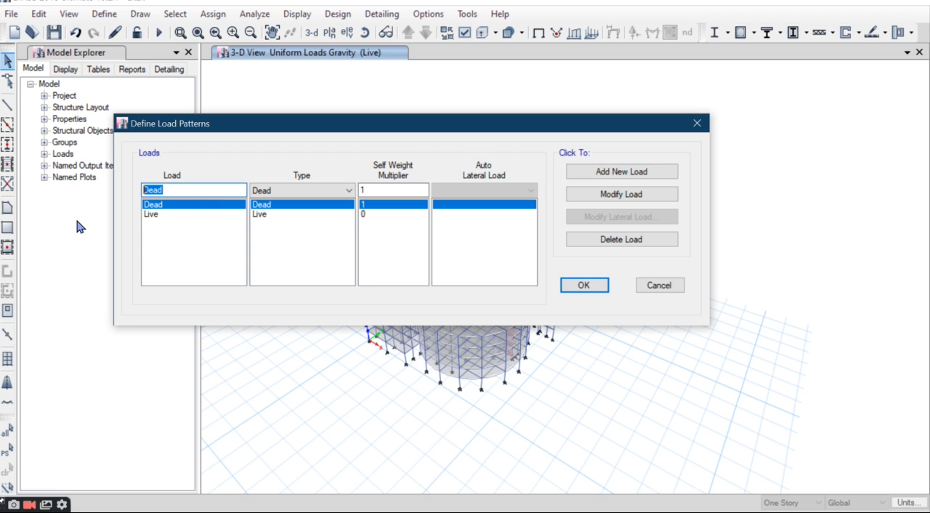
{"action": "type", "text": "EQX"}
{"action": "left_click", "coordinate": [317, 192]}
{"action": "left_click", "coordinate": [285, 265]}
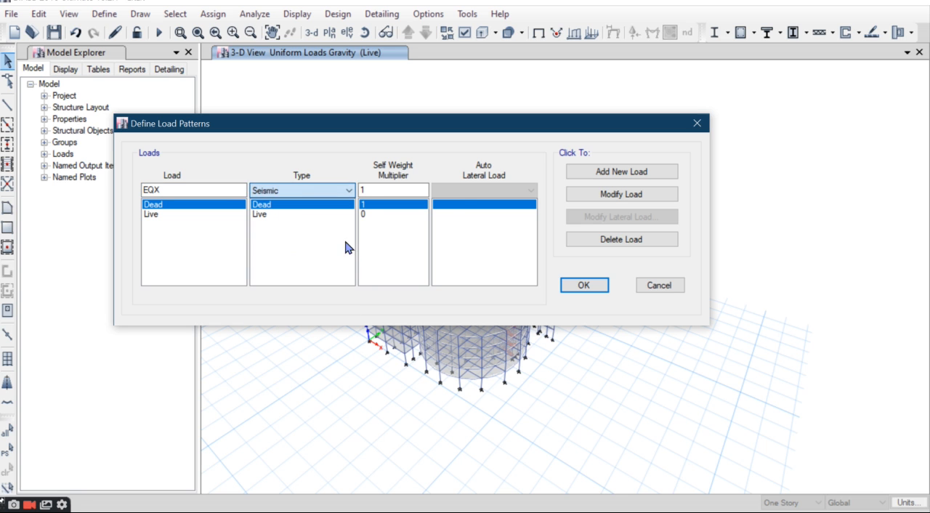
{"action": "left_click", "coordinate": [480, 192]}
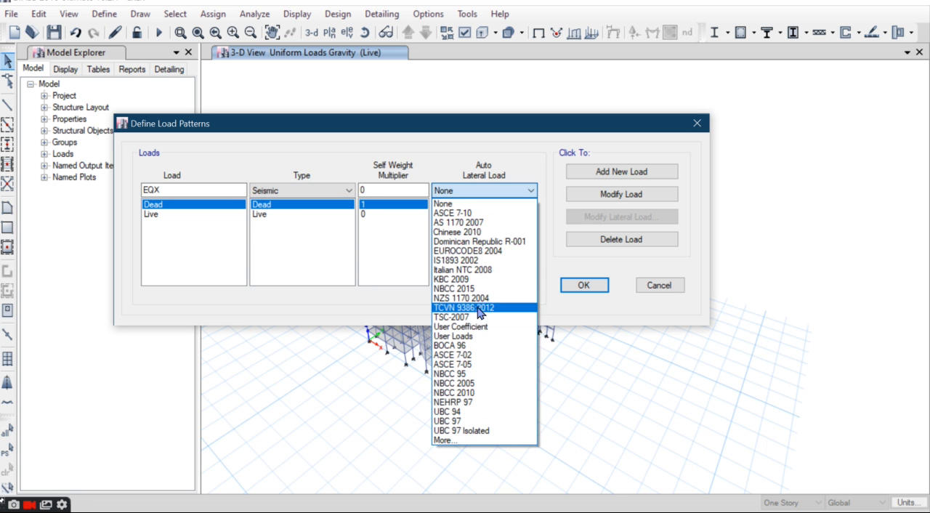
{"action": "left_click", "coordinate": [456, 261]}
{"action": "left_click", "coordinate": [663, 176]}
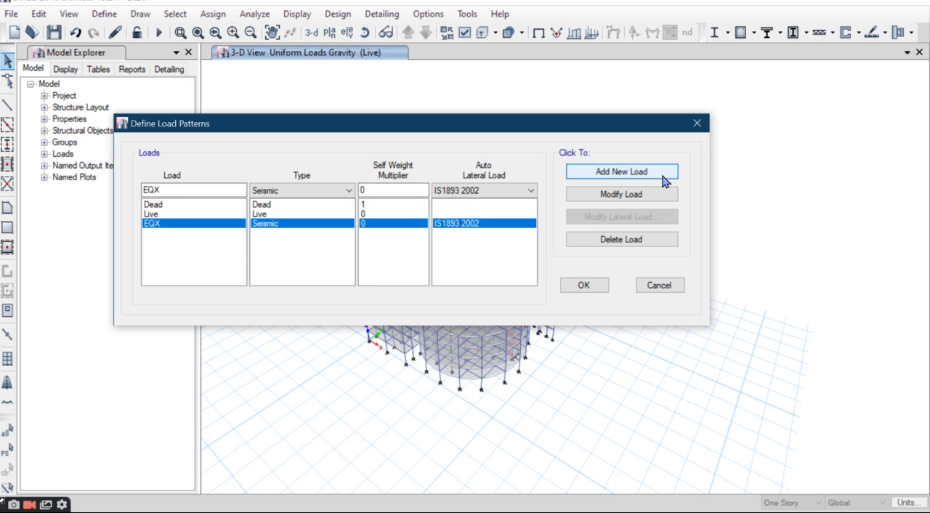
Step: Add a second Seismic load pattern named EQY with the IS1893 2002 auto lateral load
{"action": "left_click", "coordinate": [173, 189]}
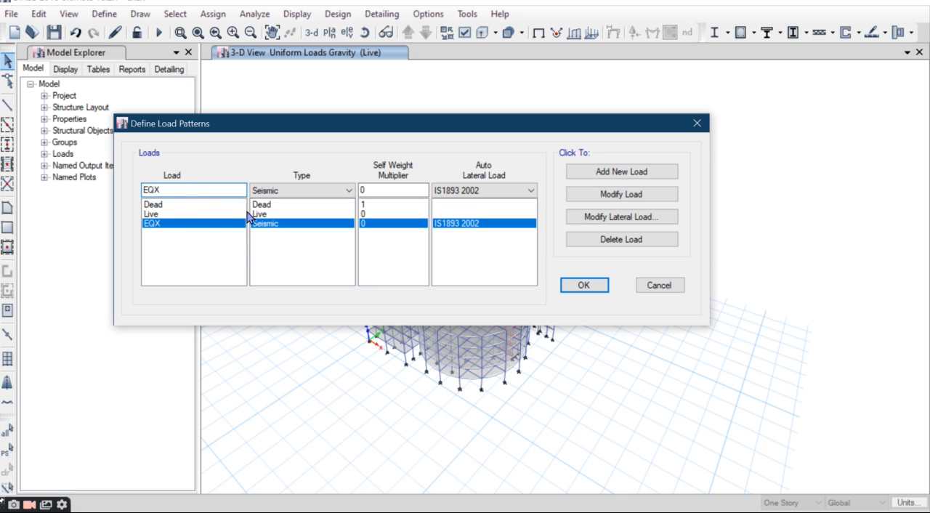
{"action": "type", "text": "Y"}
{"action": "left_click", "coordinate": [621, 172]}
Step: Restrict EQX's lateral load to the X direction with both X eccentricities by excluding all Y direction options
{"action": "left_click", "coordinate": [193, 223]}
{"action": "left_click", "coordinate": [577, 217]}
{"action": "left_click", "coordinate": [348, 166]}
{"action": "left_click", "coordinate": [348, 181]}
{"action": "left_click", "coordinate": [348, 196]}
{"action": "left_click", "coordinate": [399, 224]}
Step: Set EQX's seismic zone factor to 0.24, site type to II and importance factor to 1.2, and accept the lateral load settings
{"action": "left_click", "coordinate": [642, 187]}
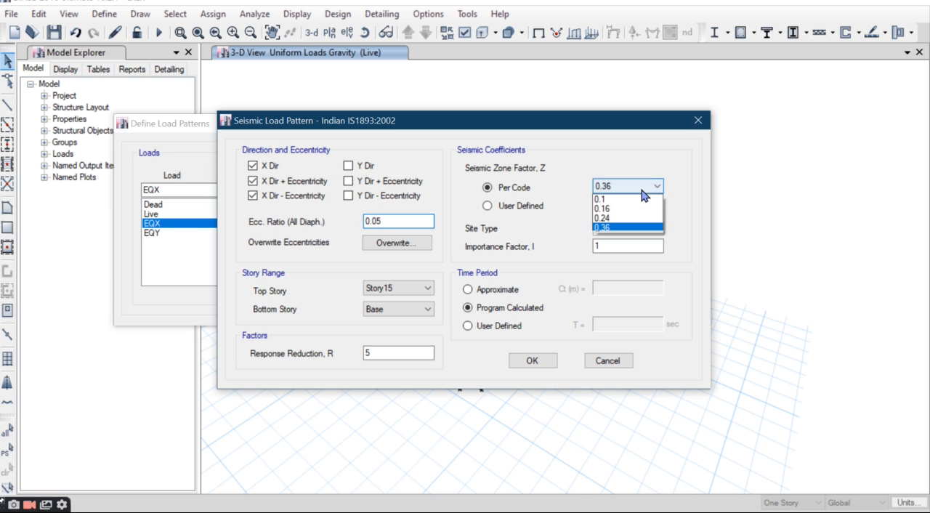
{"action": "left_click", "coordinate": [618, 218]}
{"action": "left_click_drag", "start_coordinate": [570, 124], "coordinate": [597, 65]}
{"action": "left_click", "coordinate": [673, 172]}
{"action": "left_click", "coordinate": [658, 181]}
{"action": "left_click", "coordinate": [662, 189]}
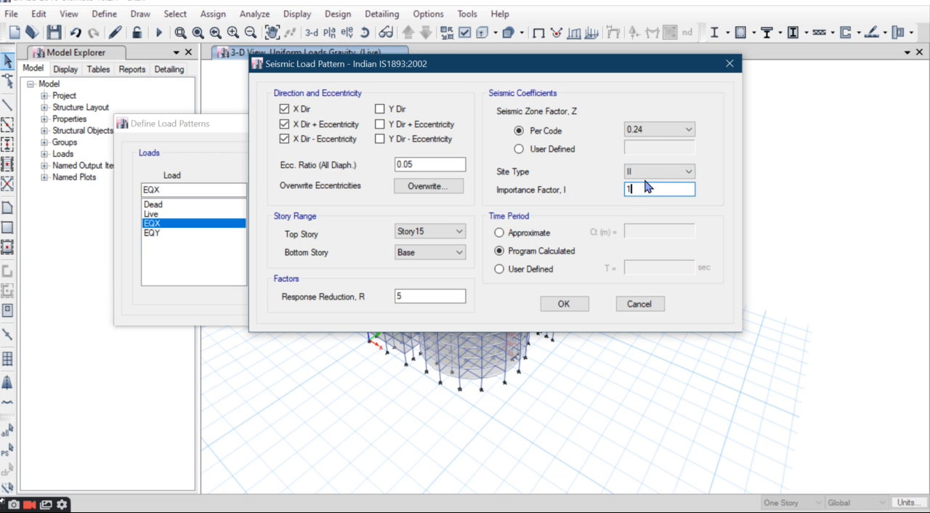
{"action": "type", "text": ".2"}
{"action": "mouse_move", "coordinate": [579, 74]}
{"action": "left_mouse_down"}
{"action": "mouse_move", "coordinate": [561, 70]}
{"action": "mouse_move", "coordinate": [581, 80]}
{"action": "left_mouse_up"}
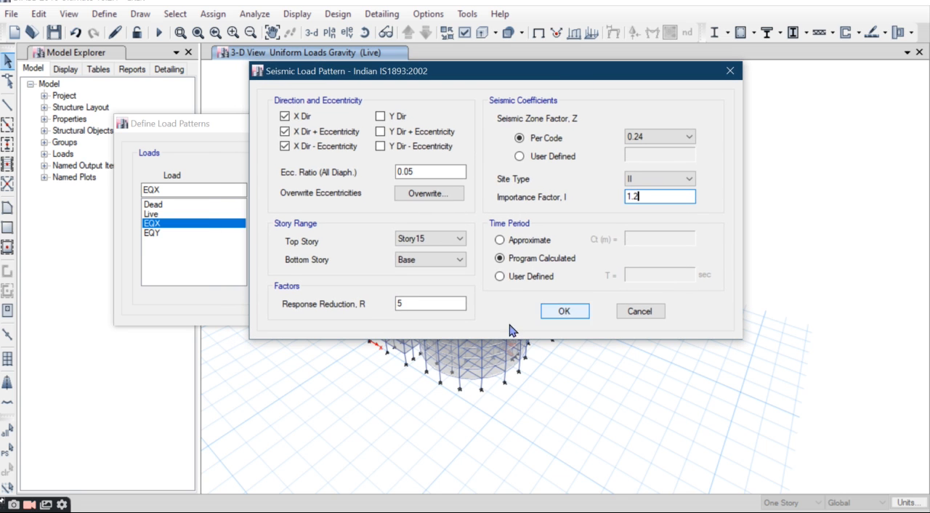
{"action": "left_click", "coordinate": [418, 303]}
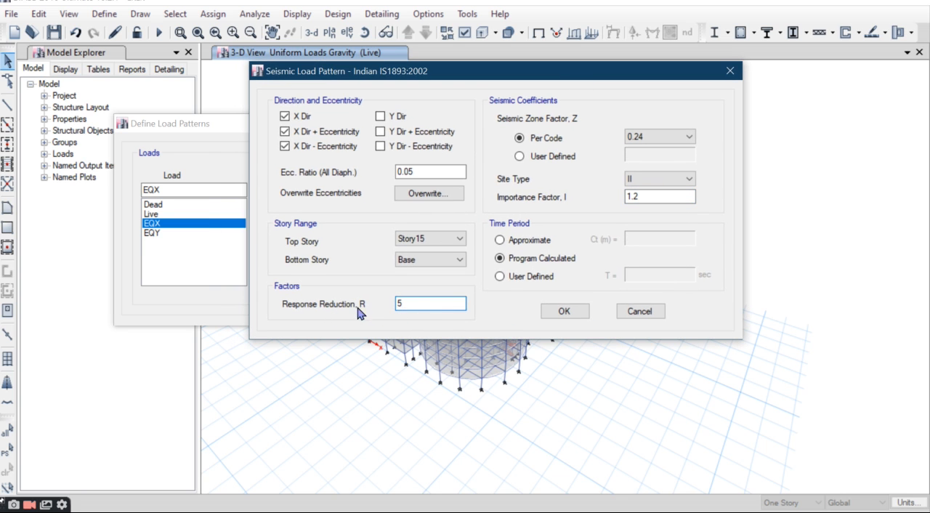
{"action": "left_click_drag", "start_coordinate": [522, 80], "coordinate": [489, 120]}
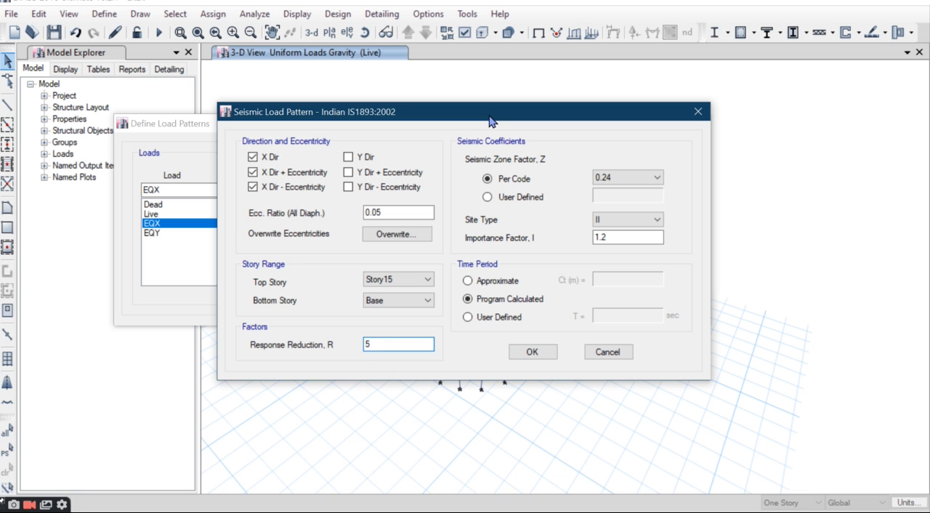
{"action": "left_click_drag", "start_coordinate": [490, 120], "coordinate": [487, 102]}
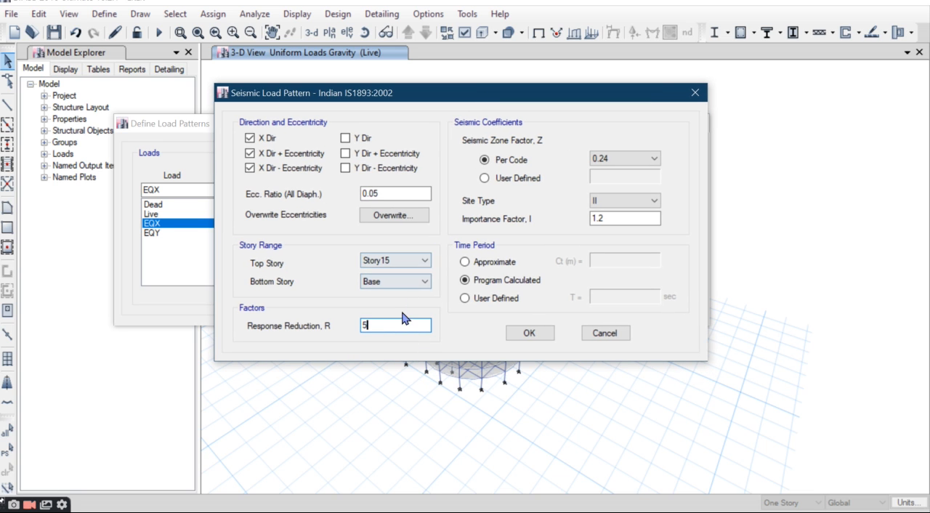
{"action": "left_click", "coordinate": [527, 333]}
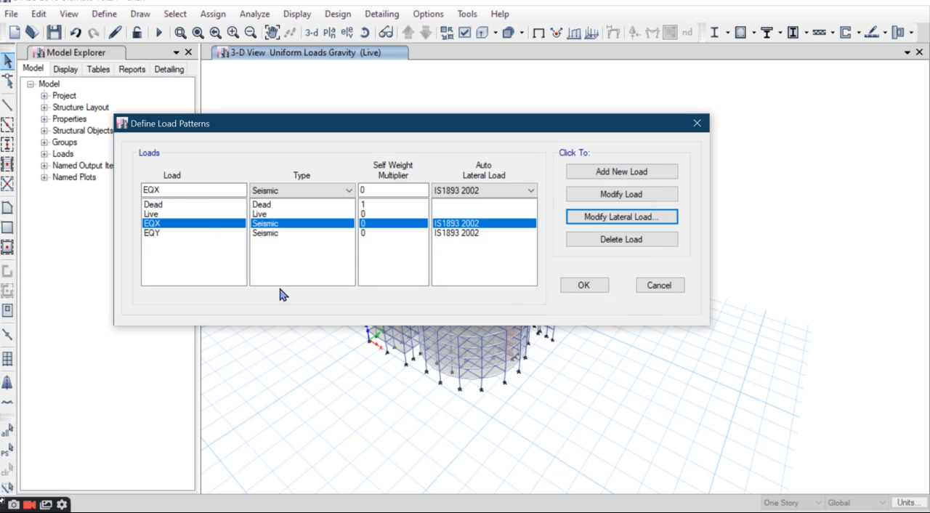
Step: Restrict EQY's lateral load to the Y direction with both Y eccentricities by excluding all X direction options
{"action": "left_click", "coordinate": [152, 233]}
{"action": "left_click", "coordinate": [619, 218]}
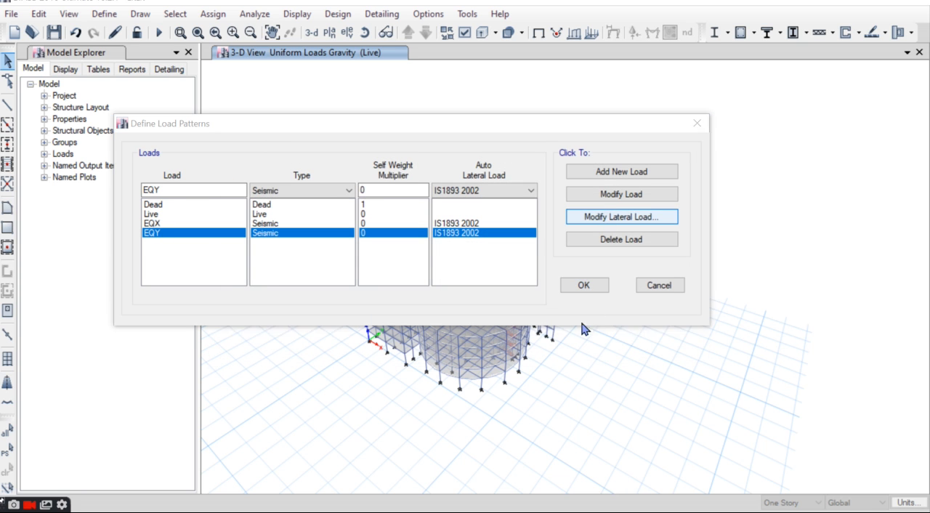
{"action": "left_click", "coordinate": [264, 166]}
{"action": "left_click", "coordinate": [273, 181]}
{"action": "left_click", "coordinate": [275, 195]}
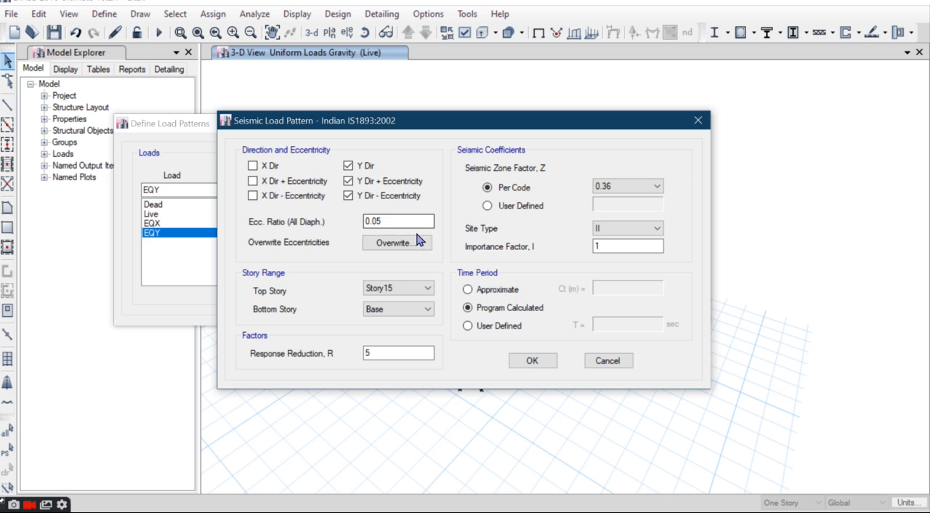
Step: Set EQY's seismic zone factor to 0.24, site type to II and importance factor to 1.2
{"action": "left_click", "coordinate": [625, 189]}
{"action": "left_click", "coordinate": [604, 218]}
{"action": "left_click", "coordinate": [620, 231]}
{"action": "left_click", "coordinate": [622, 233]}
{"action": "left_click", "coordinate": [622, 246]}
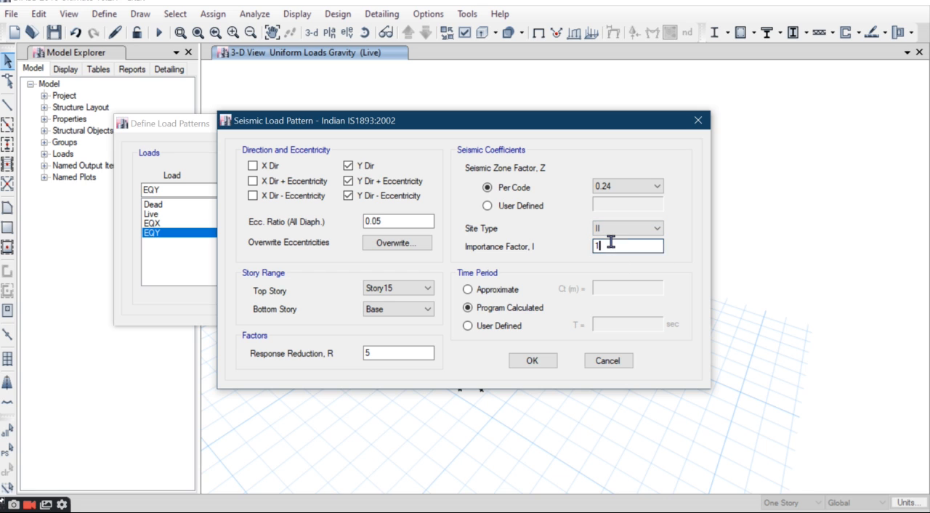
{"action": "type", "text": ".2"}
Step: Review EQY's Approximate and User Defined time period options and return to Program Calculated
{"action": "left_click", "coordinate": [492, 292]}
{"action": "left_click", "coordinate": [502, 309]}
{"action": "left_click", "coordinate": [513, 326]}
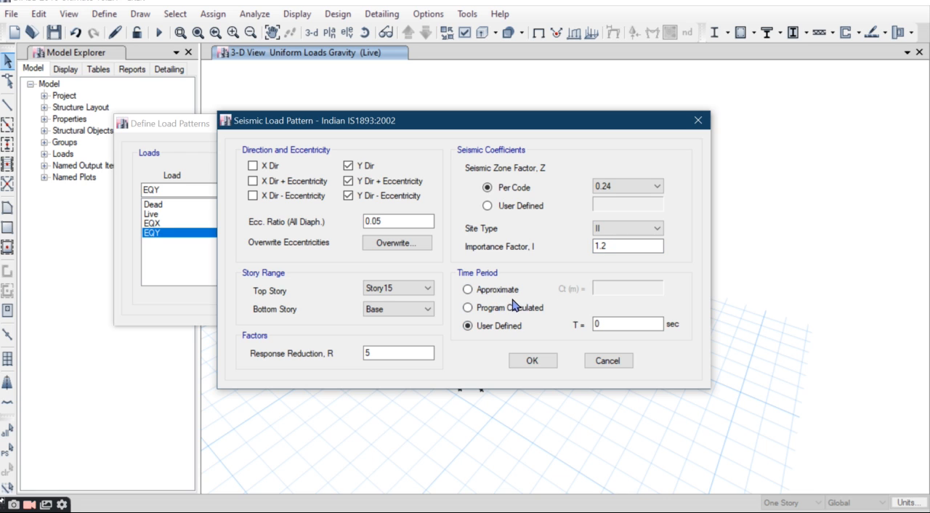
{"action": "left_click", "coordinate": [512, 310]}
{"action": "left_click", "coordinate": [507, 290]}
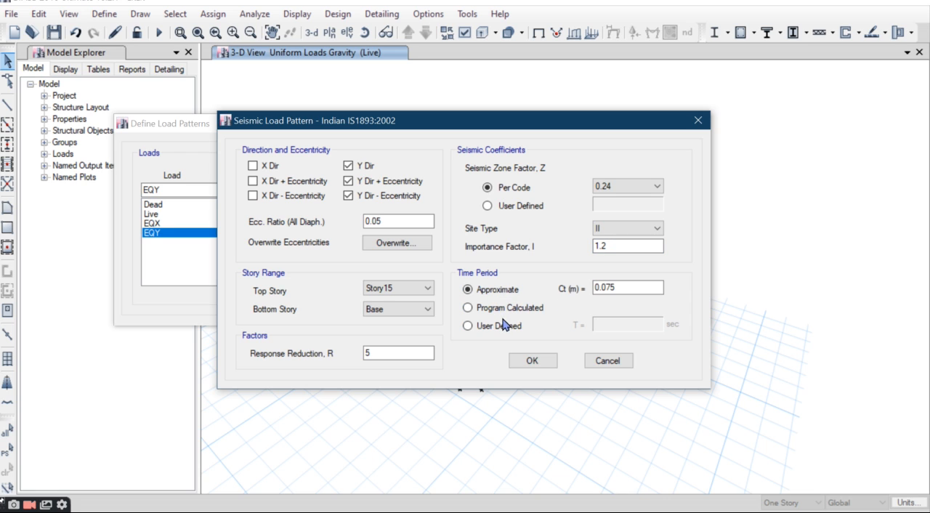
{"action": "left_click", "coordinate": [507, 315]}
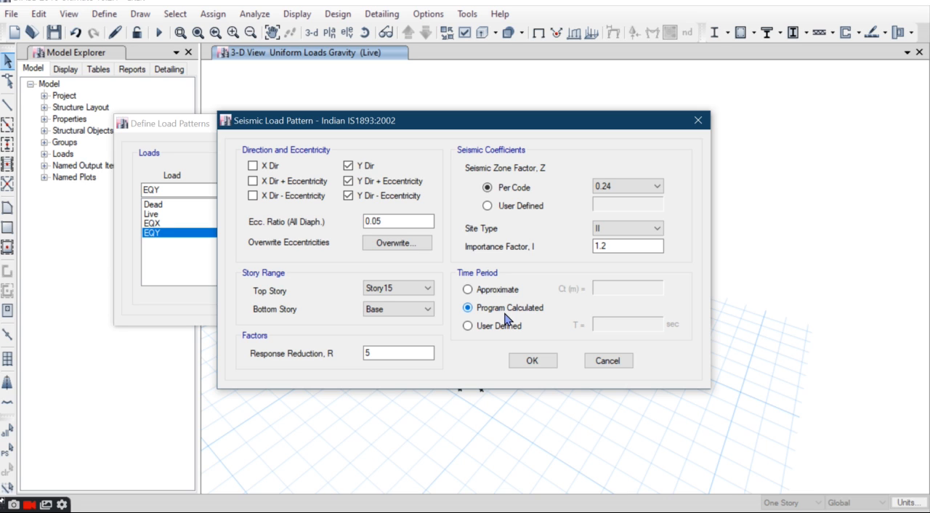
{"action": "left_click_drag", "start_coordinate": [541, 125], "coordinate": [563, 127]}
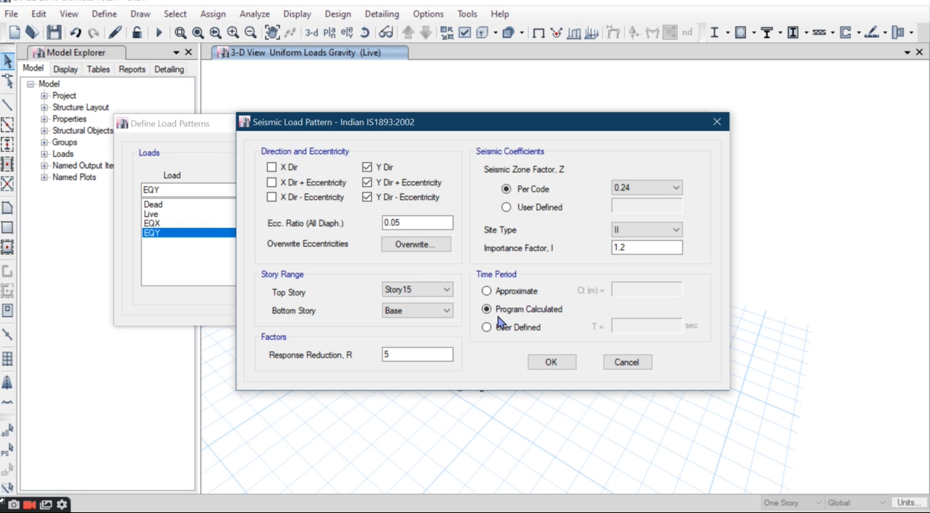
{"action": "left_click_drag", "start_coordinate": [564, 122], "coordinate": [550, 95]}
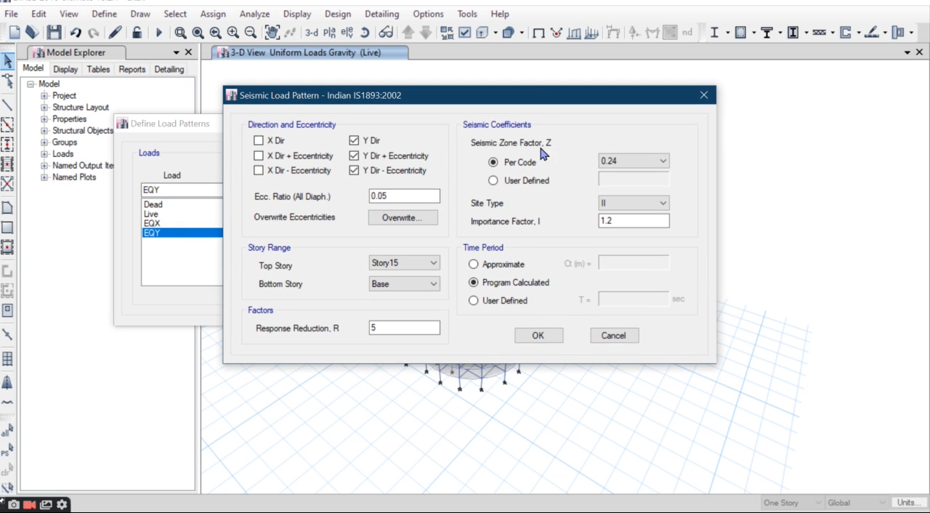
Step: Use the Program Calculated time period for EQY, then accept its seismic settings and the load pattern definitions
{"action": "left_click", "coordinate": [501, 304]}
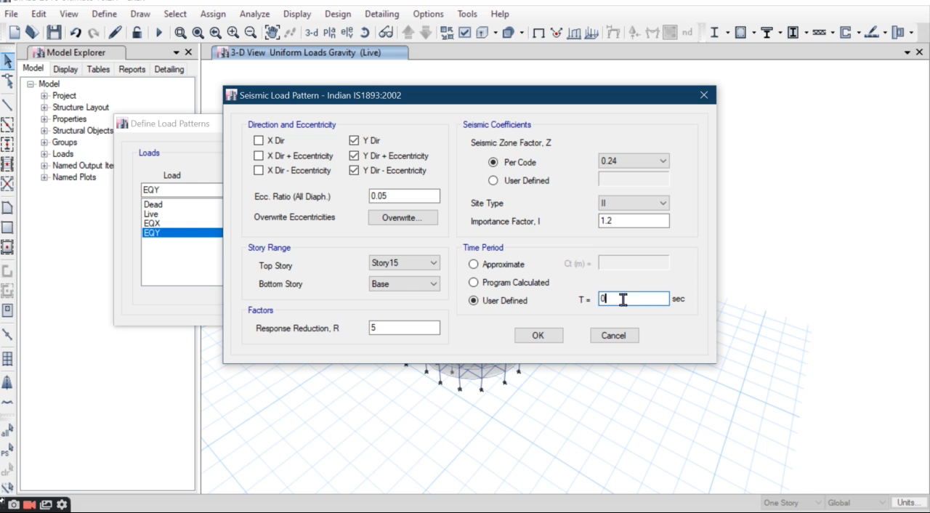
{"action": "left_click", "coordinate": [504, 285]}
{"action": "left_click", "coordinate": [502, 303]}
{"action": "left_click", "coordinate": [513, 286]}
{"action": "left_click", "coordinate": [539, 337]}
{"action": "left_click", "coordinate": [583, 285]}
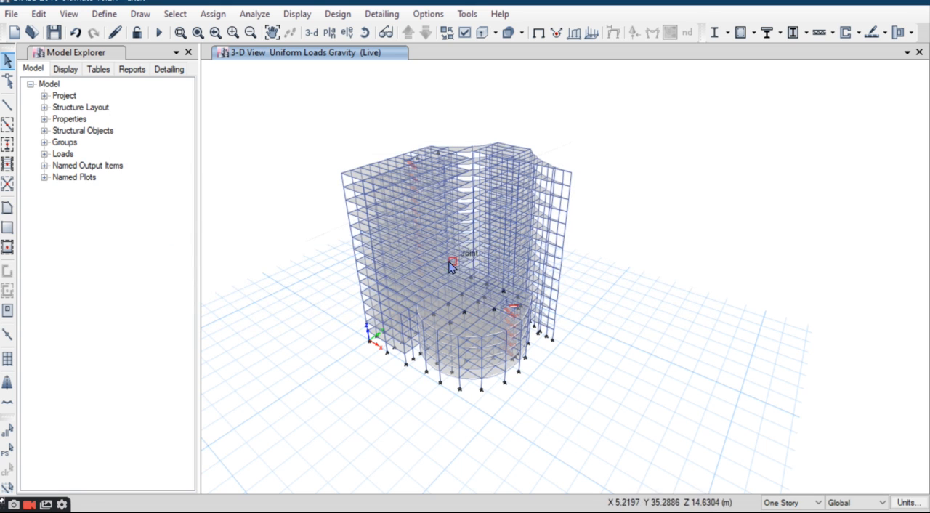
Step: Run the structural analysis of the complete building model
{"action": "middle_click_drag", "start_coordinate": [434, 280], "coordinate": [520, 283]}
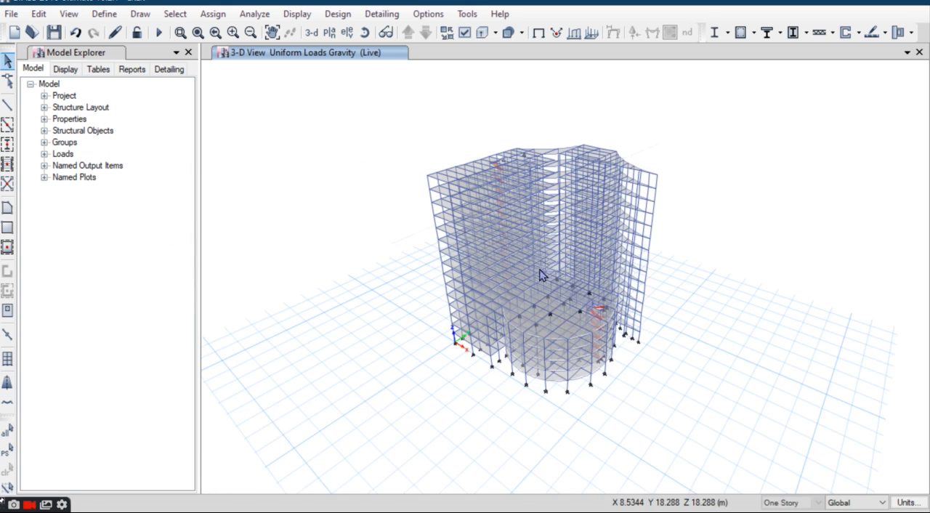
{"action": "scroll", "coordinate": [539, 275], "scroll_direction": "up", "scroll_amount": 4}
{"action": "scroll", "coordinate": [513, 254], "scroll_direction": "down", "scroll_amount": 2}
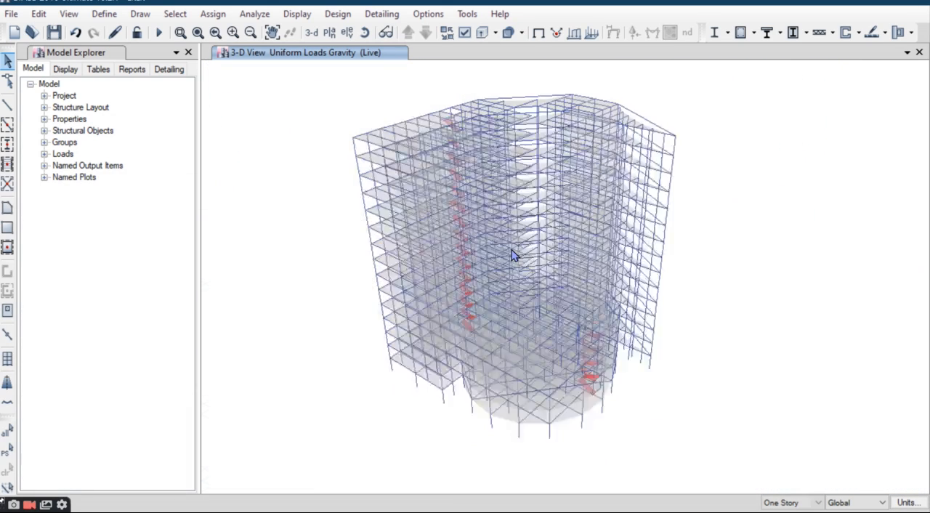
{"action": "scroll", "coordinate": [512, 250], "scroll_direction": "down", "scroll_amount": 5}
{"action": "scroll", "coordinate": [514, 247], "scroll_direction": "up", "scroll_amount": 4}
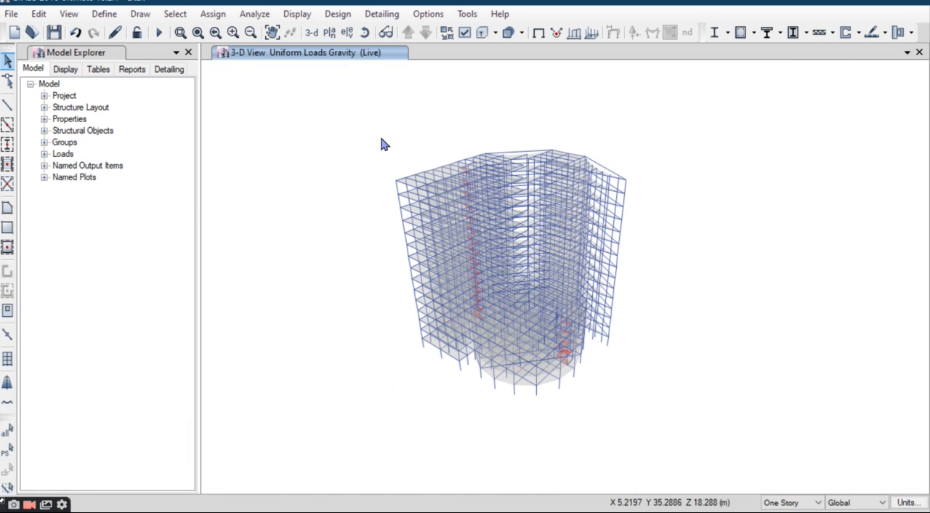
{"action": "left_click", "coordinate": [158, 32]}
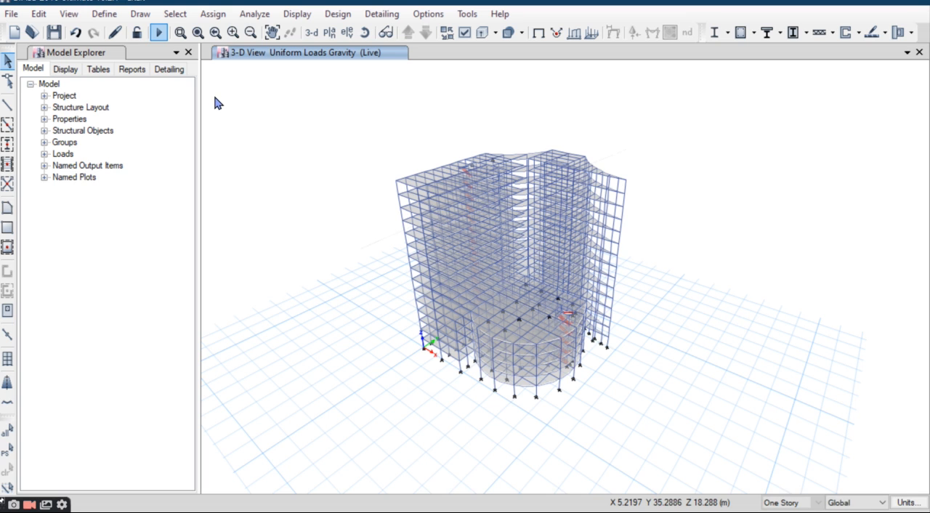